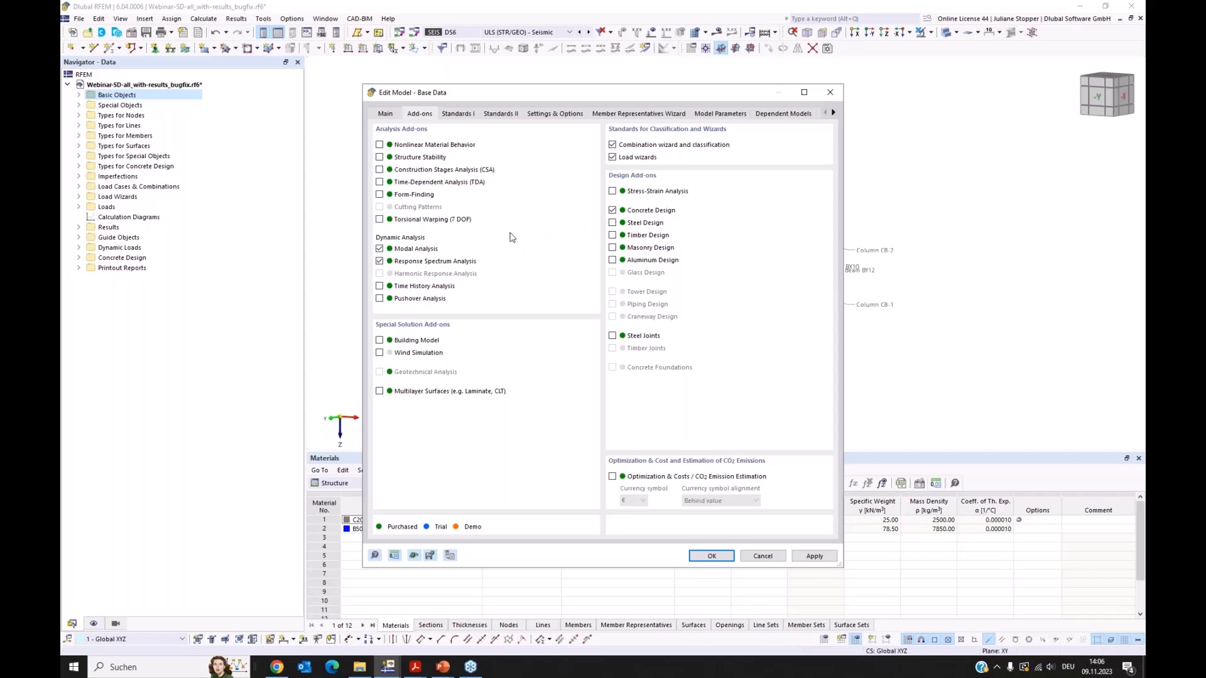
# Review the activated standards for Concrete Design in the model's base data and leave the settings unchanged.
pyautogui.click(461, 117)
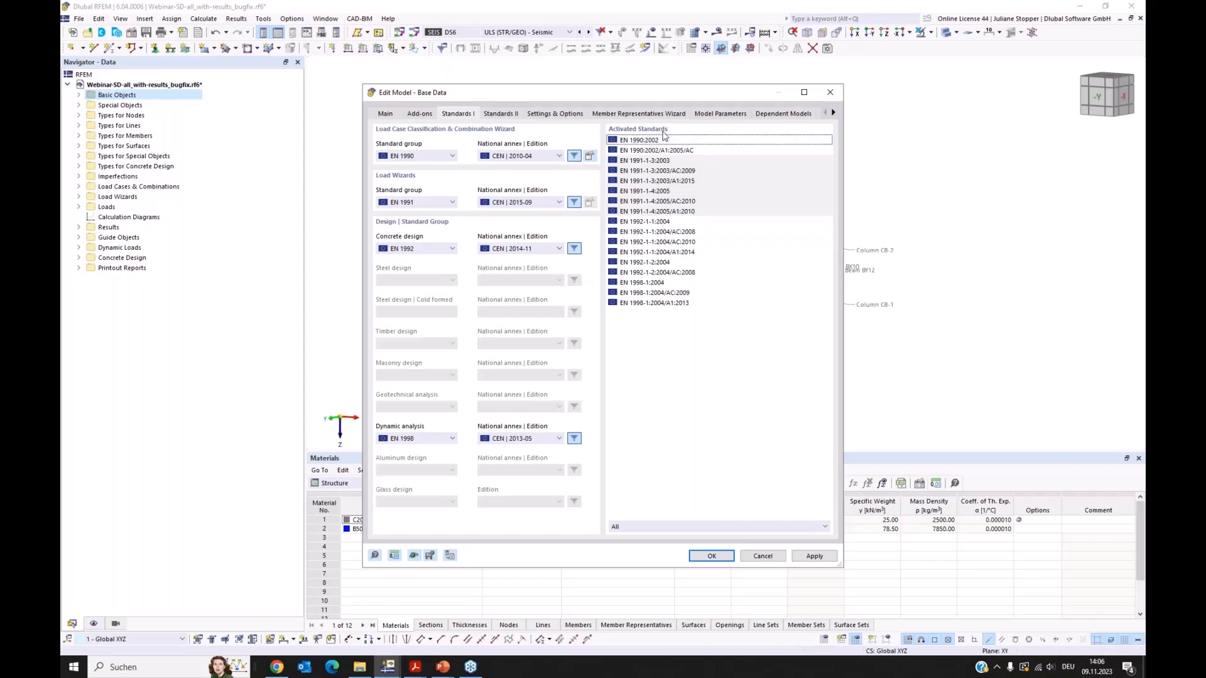
pyautogui.click(635, 532)
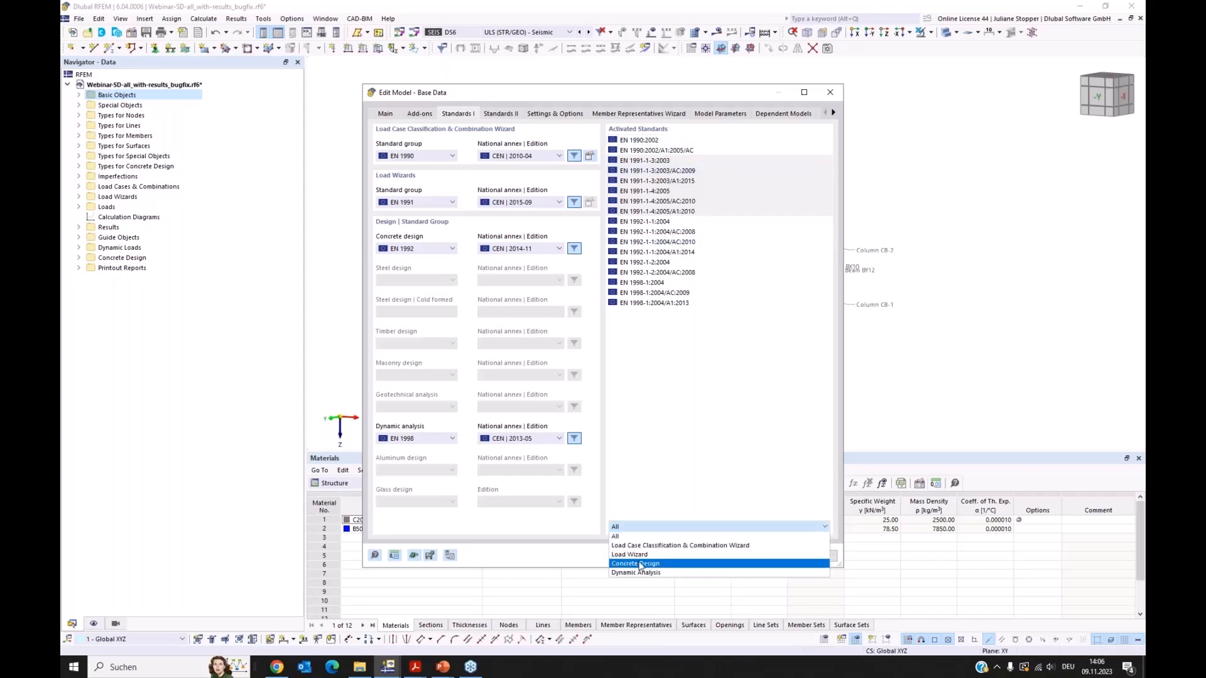
pyautogui.click(636, 557)
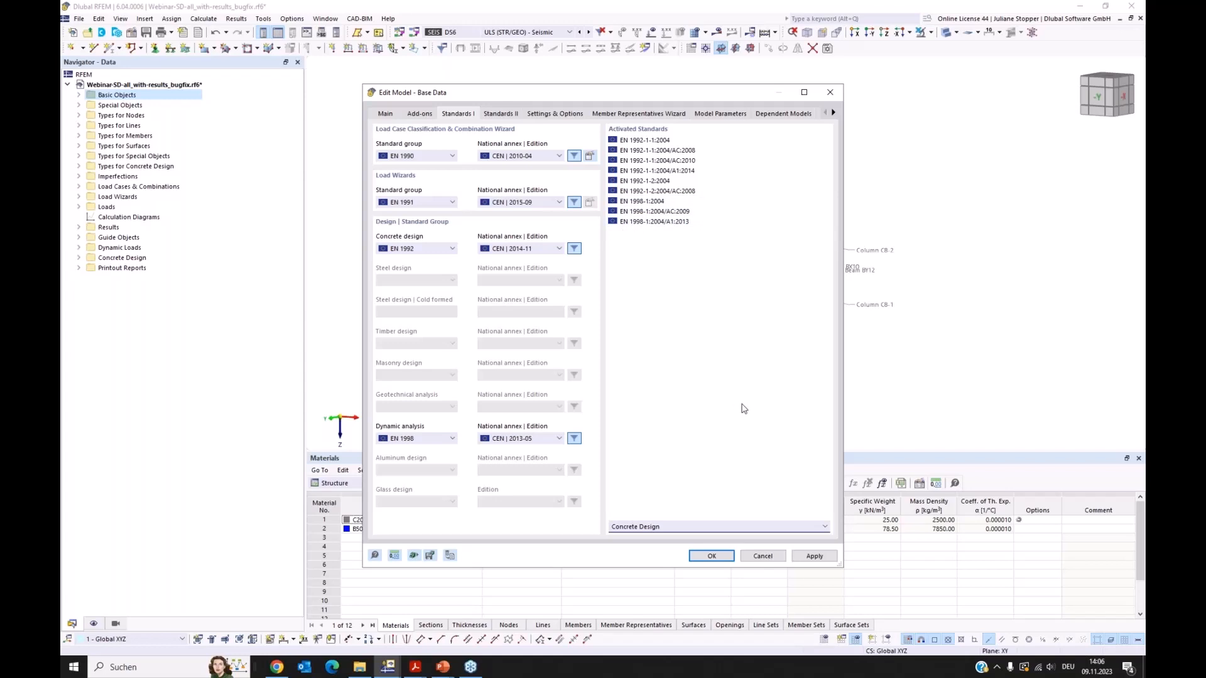
pyautogui.click(763, 557)
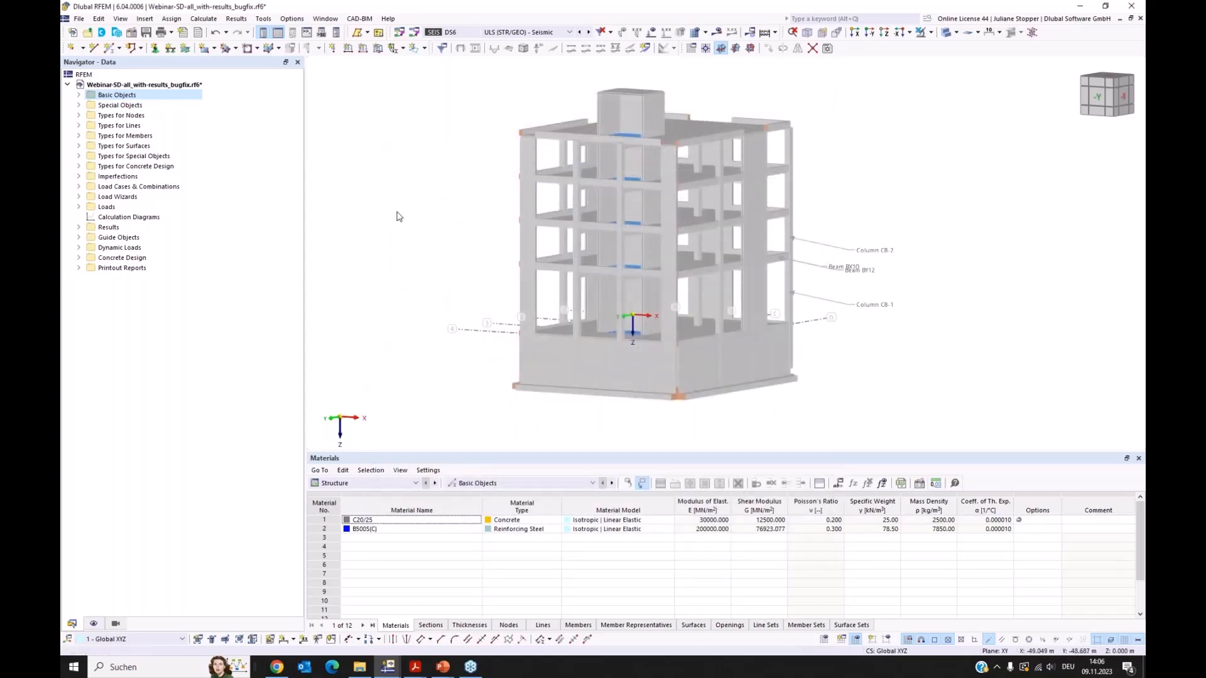
# Examine the building structure from all sides, including the walls, columns, slabs and the underside of the foundation.
pyautogui.keyDown('ctrl'); pyautogui.moveTo(399, 244); pyautogui.dragTo(424, 255, button='middle'); pyautogui.keyUp('ctrl')
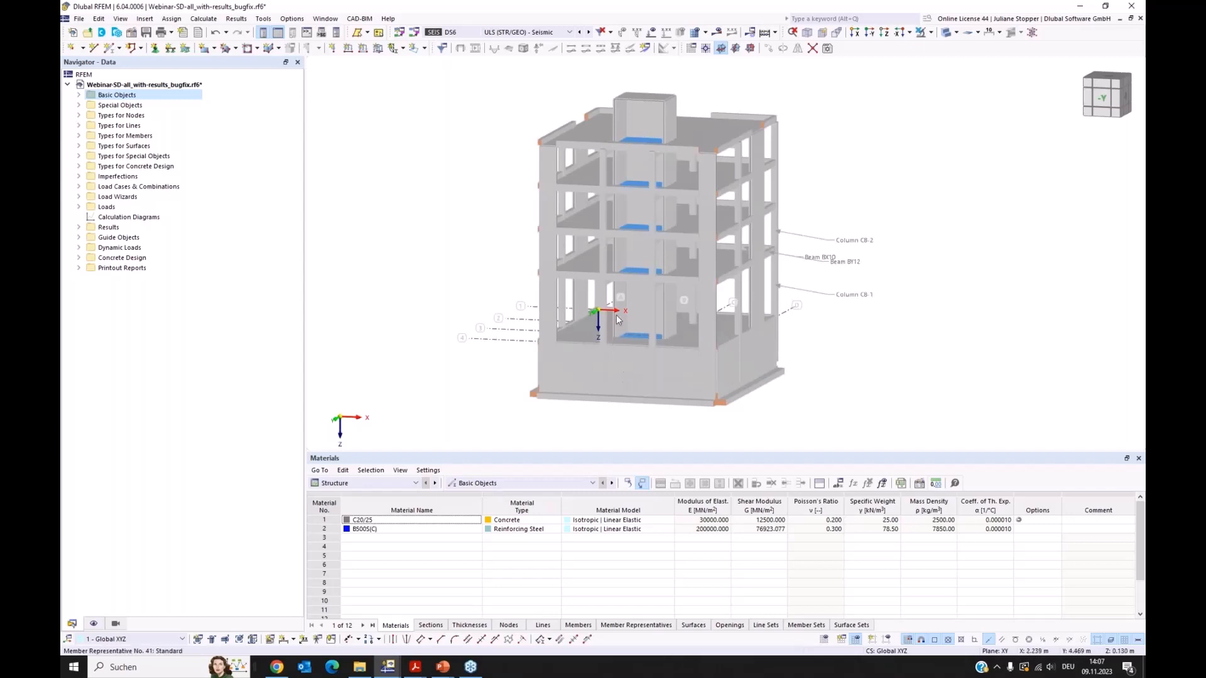
pyautogui.keyDown('ctrl'); pyautogui.moveTo(533, 340); pyautogui.dragTo(740, 388, button='middle'); pyautogui.keyUp('ctrl')
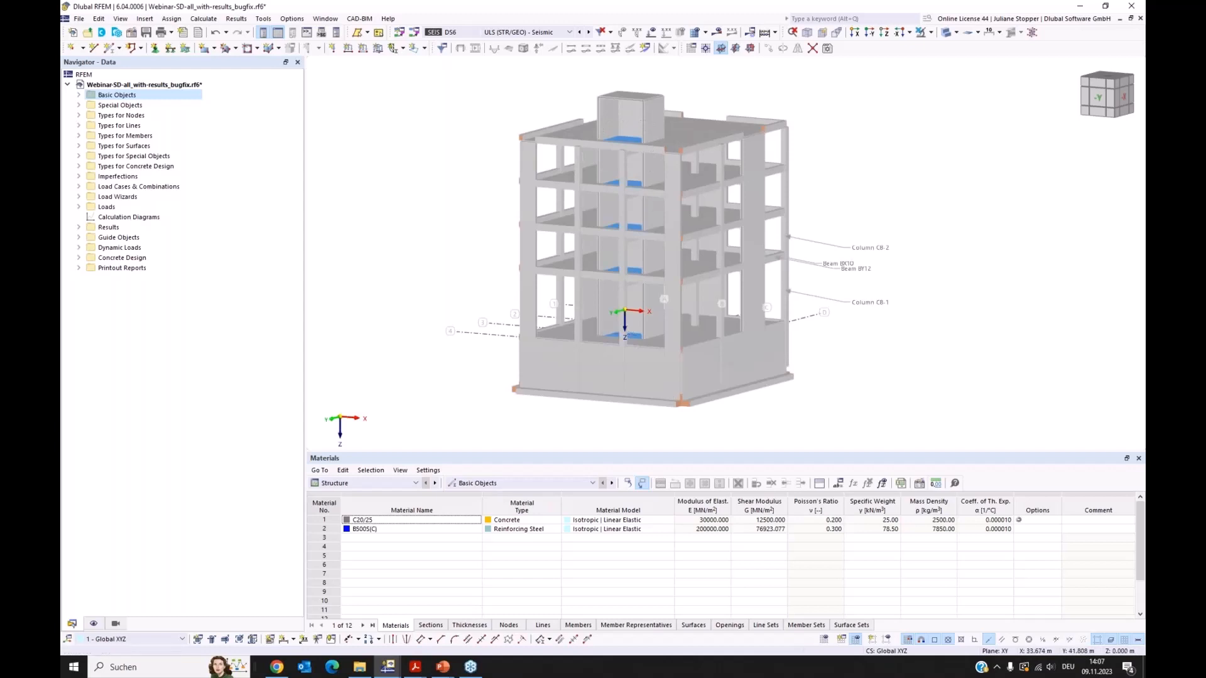
pyautogui.keyDown('ctrl'); pyautogui.moveTo(740, 418); pyautogui.dragTo(555, 417, button='middle'); pyautogui.keyUp('ctrl')
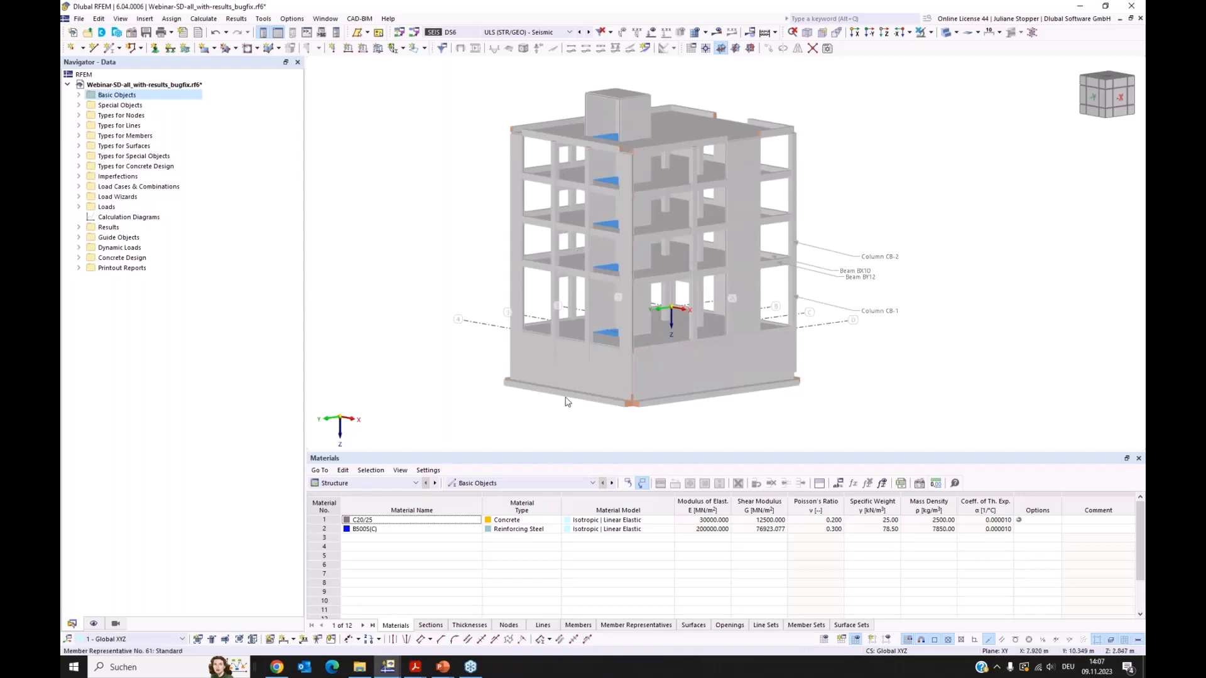
pyautogui.keyDown('ctrl'); pyautogui.moveTo(595, 360); pyautogui.dragTo(594, 256, button='middle'); pyautogui.keyUp('ctrl')
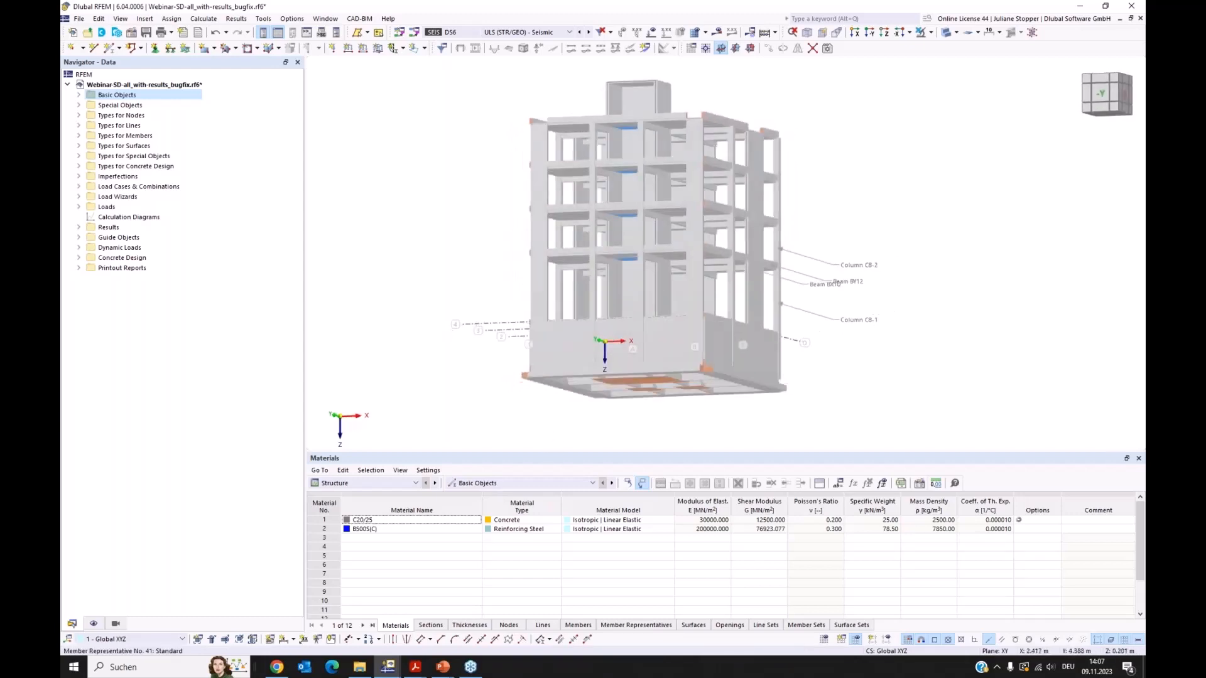
pyautogui.scroll(4, 593, 254)
pyautogui.keyDown('ctrl'); pyautogui.moveTo(640, 296); pyautogui.dragTo(713, 318, button='middle'); pyautogui.keyUp('ctrl')
pyautogui.scroll(-6, 556, 262)
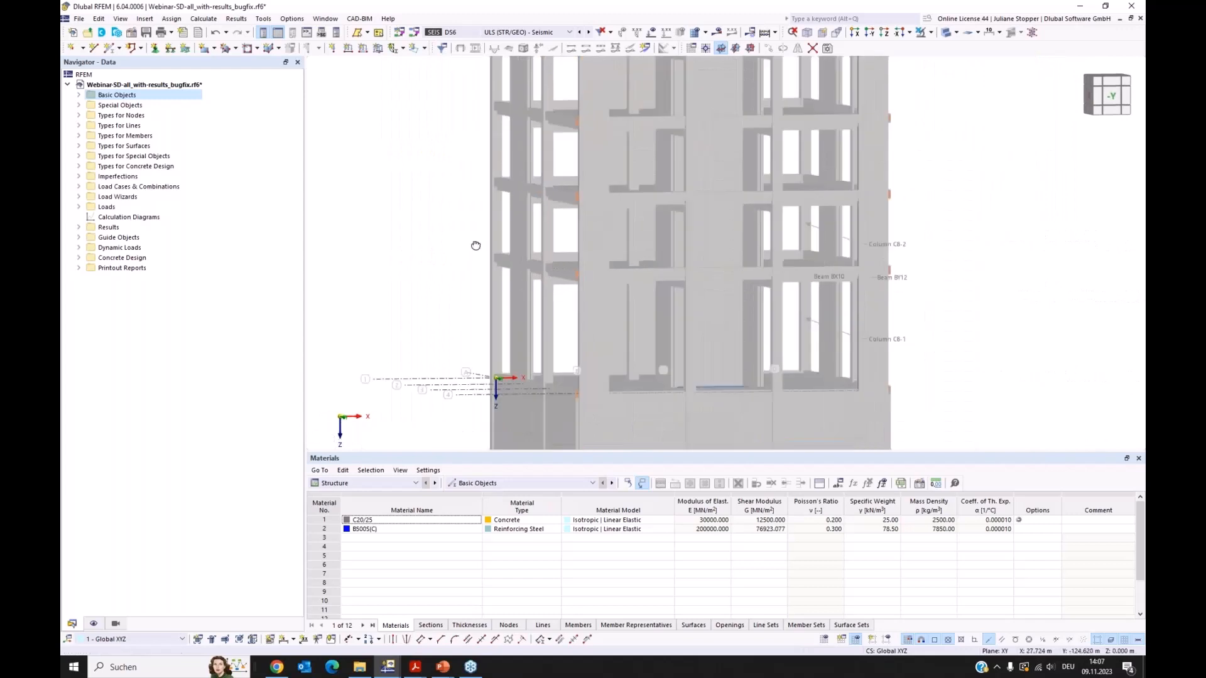
pyautogui.keyDown('ctrl'); pyautogui.moveTo(555, 262); pyautogui.dragTo(574, 239, button='middle'); pyautogui.keyUp('ctrl')
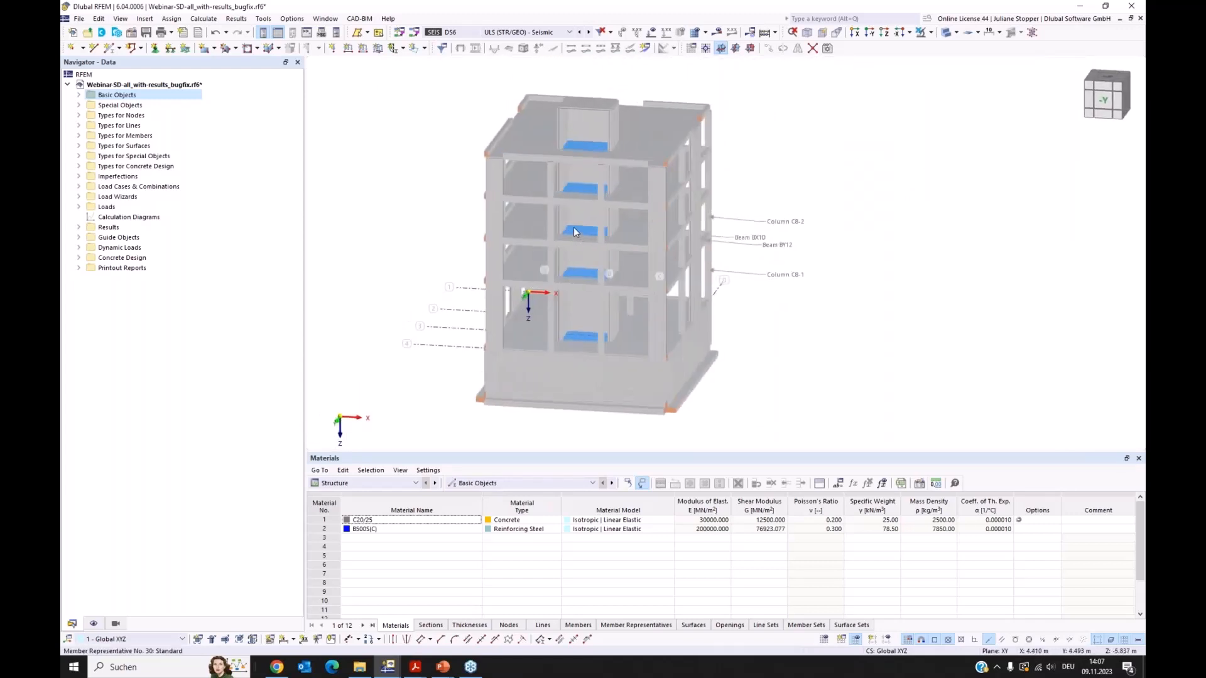
# Review the list of surfaces among the basic objects, including the load transfer surfaces, and collapse it again.
pyautogui.click(78, 94)
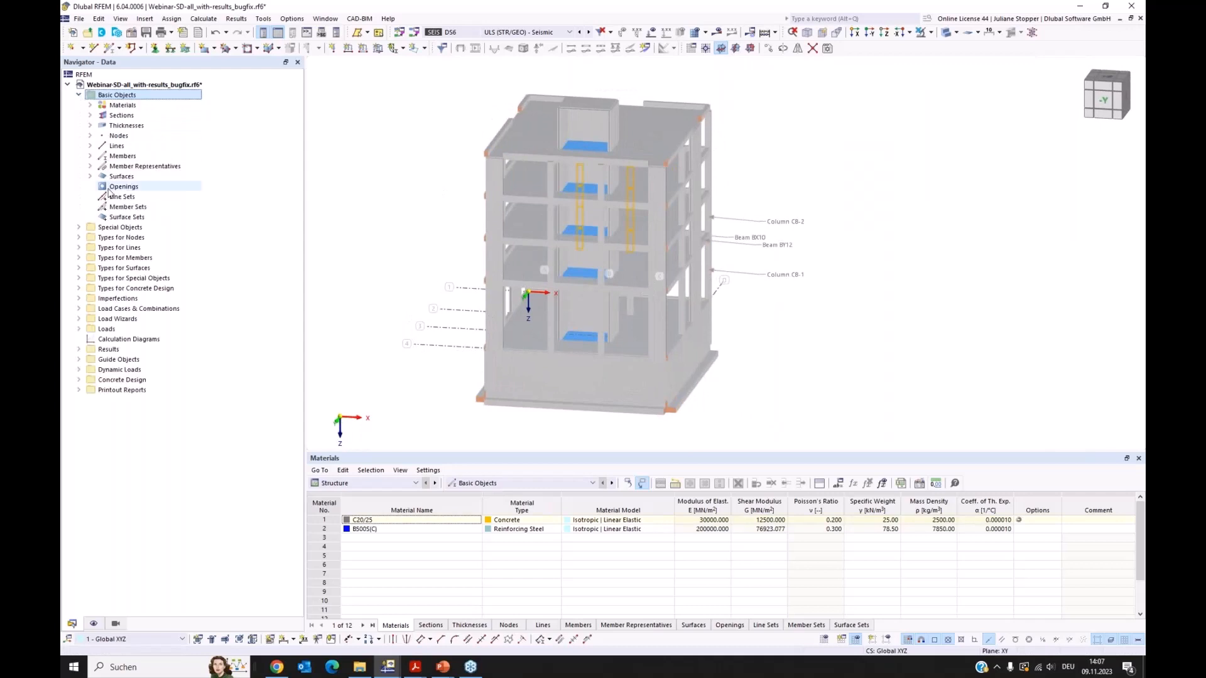
pyautogui.click(89, 177)
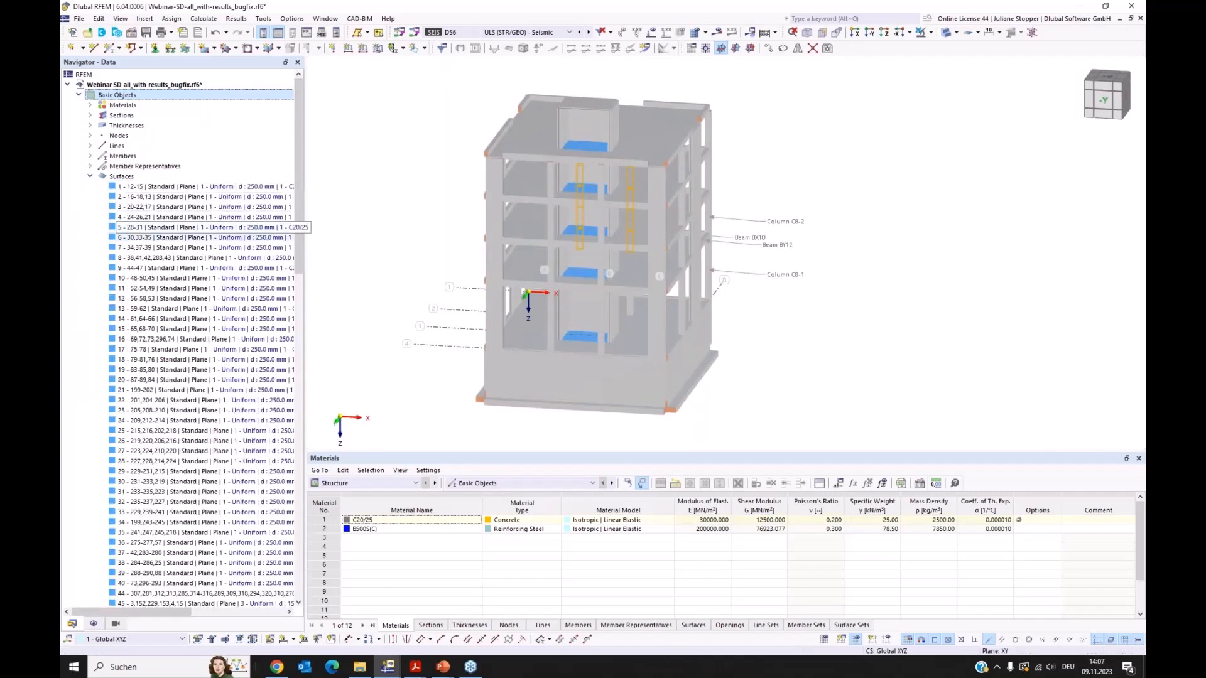
pyautogui.scroll(-5, 276, 230)
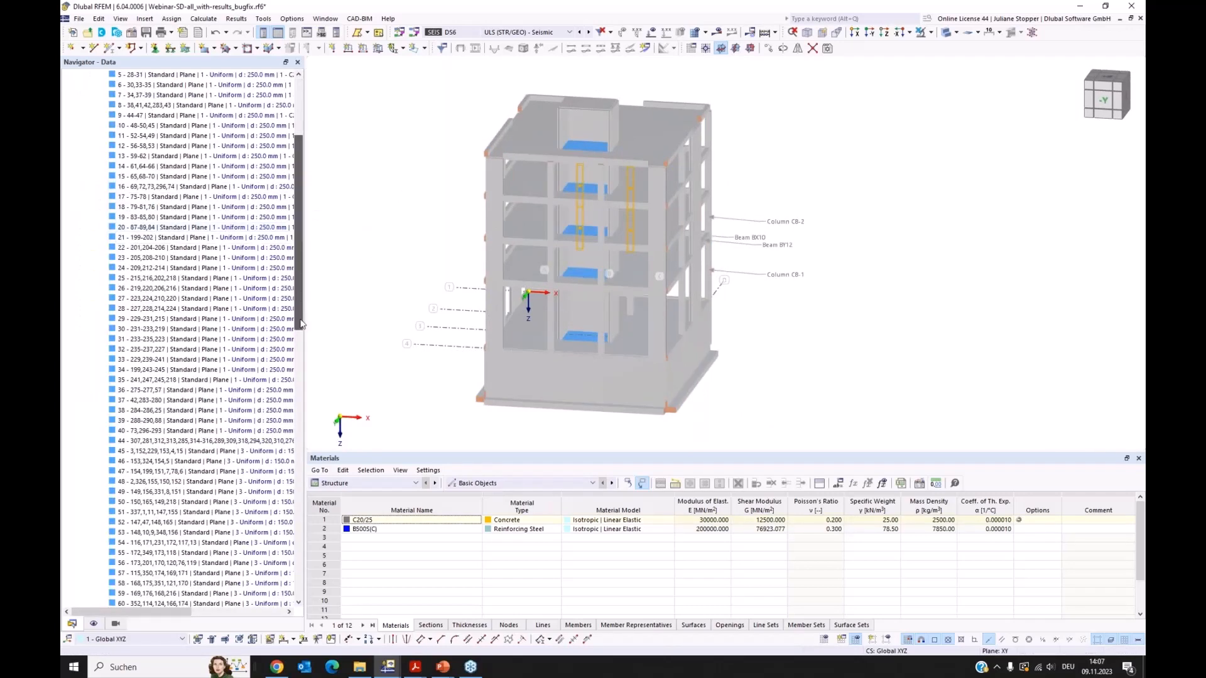
pyautogui.scroll(-15, 288, 440)
pyautogui.scroll(-8, 288, 464)
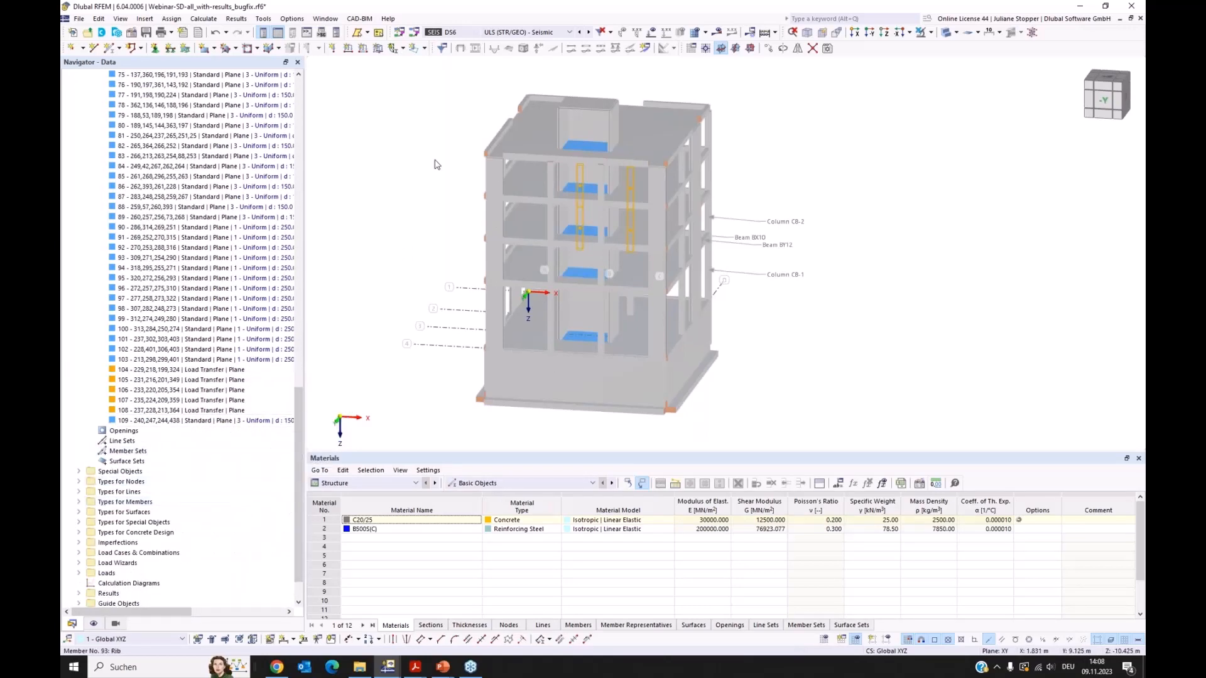
pyautogui.scroll(2, 584, 148)
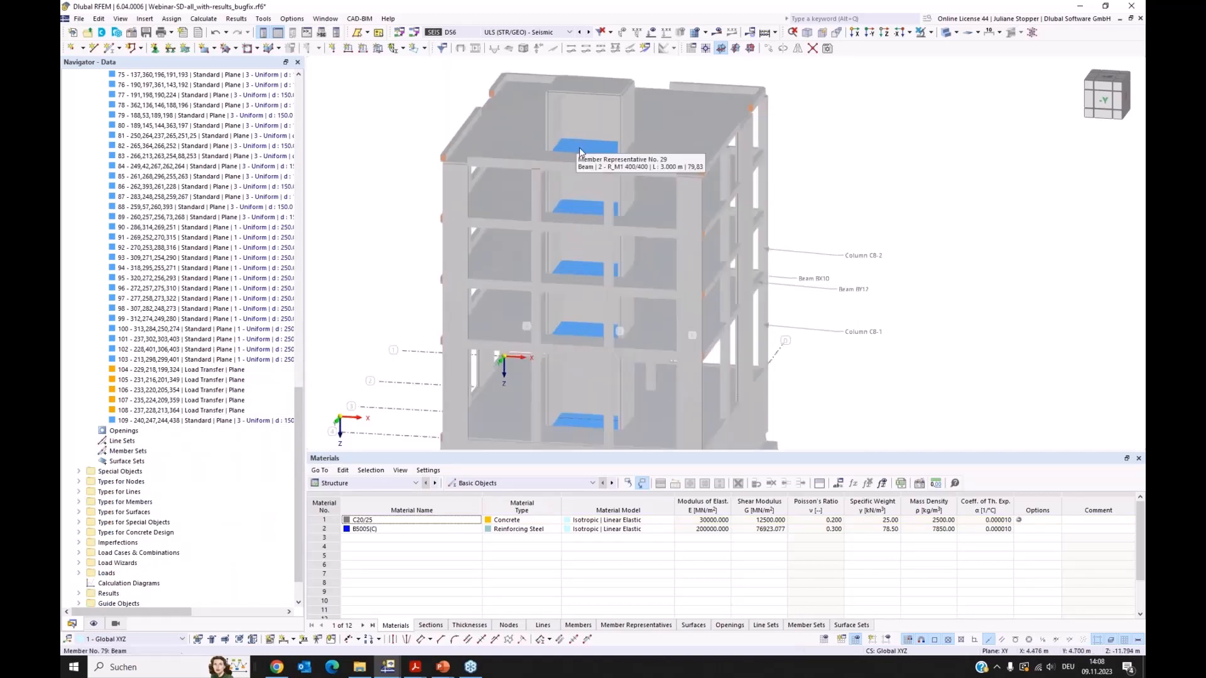
pyautogui.moveTo(295, 419); pyautogui.dragTo(317, 279)
pyautogui.moveTo(321, 238); pyautogui.dragTo(300, 4)
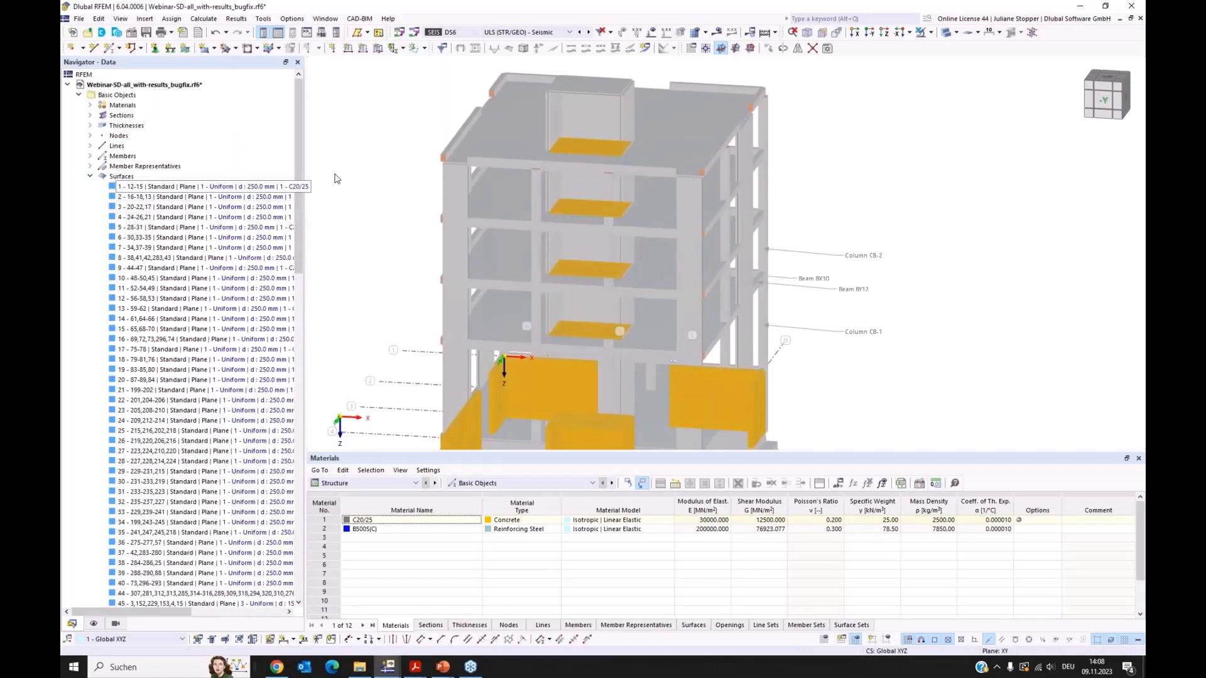
pyautogui.click(366, 166)
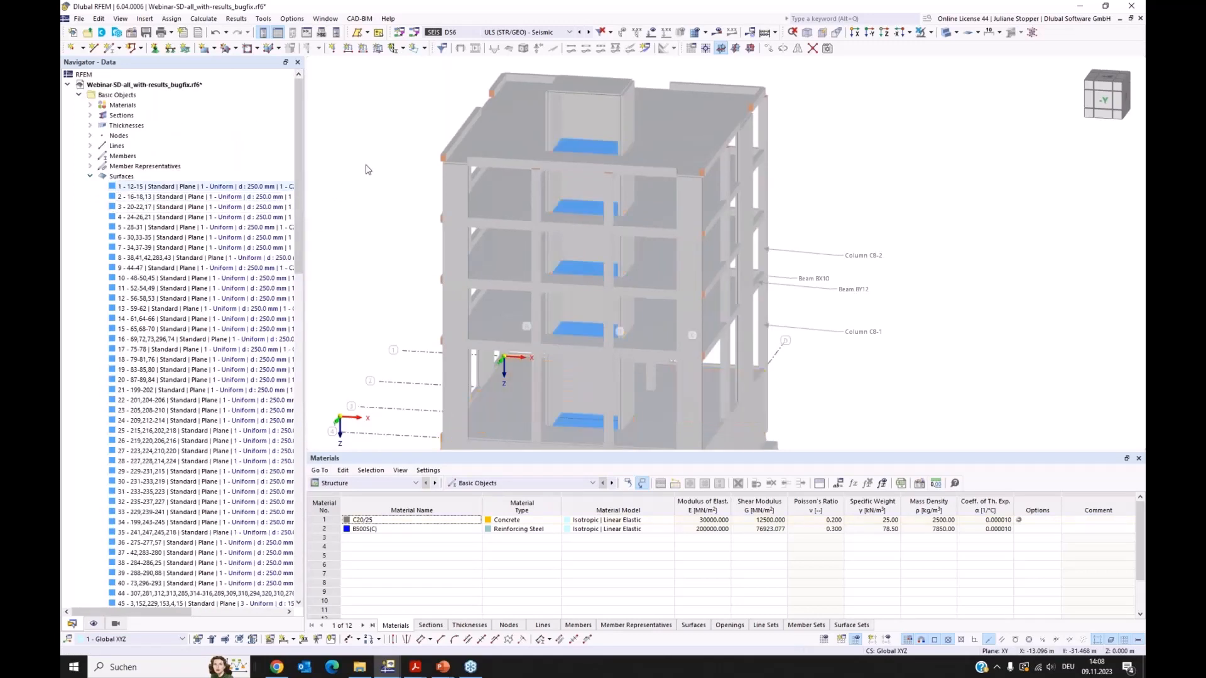
pyautogui.click(89, 177)
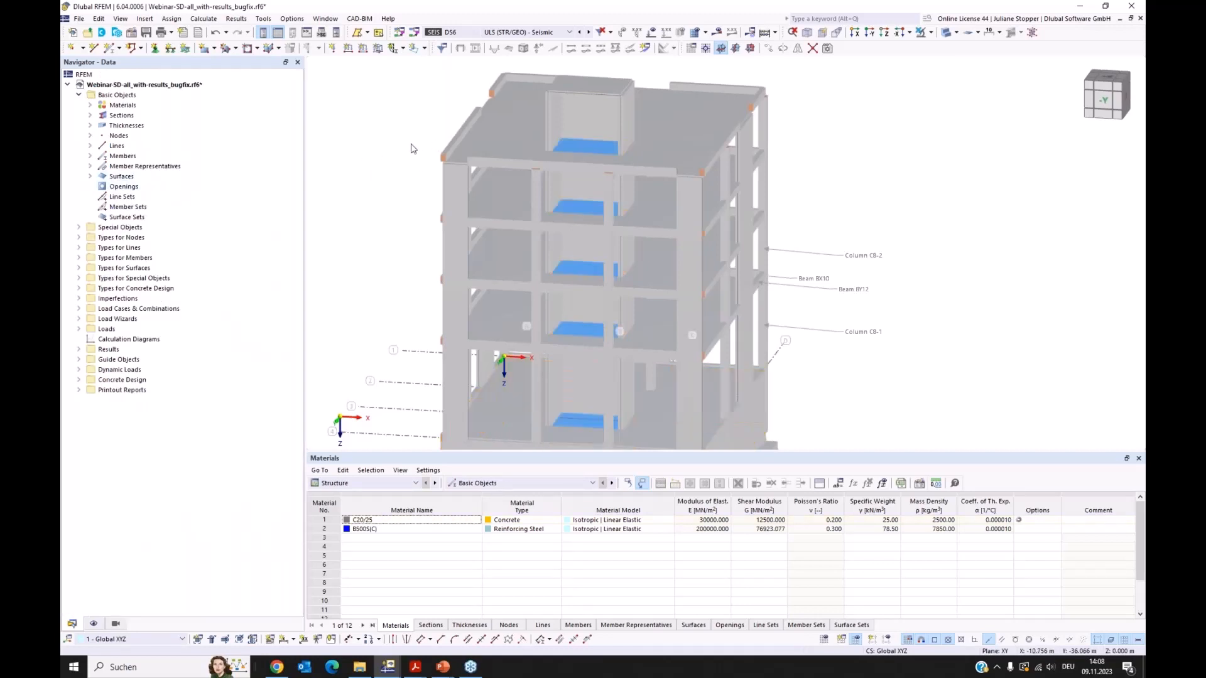
# Turn on the display of Types for Nodes and Types for Members in the model view.
pyautogui.scroll(-2, 410, 142)
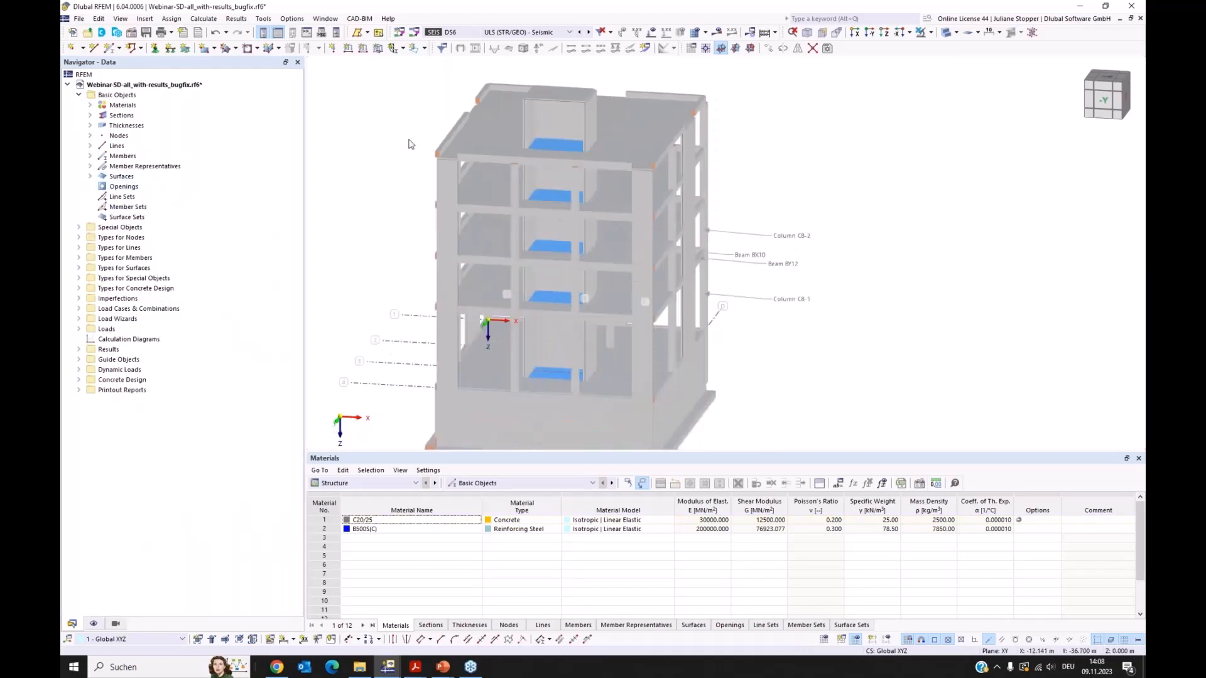
pyautogui.keyDown('ctrl'); pyautogui.moveTo(387, 146); pyautogui.dragTo(389, 119, button='middle'); pyautogui.keyUp('ctrl')
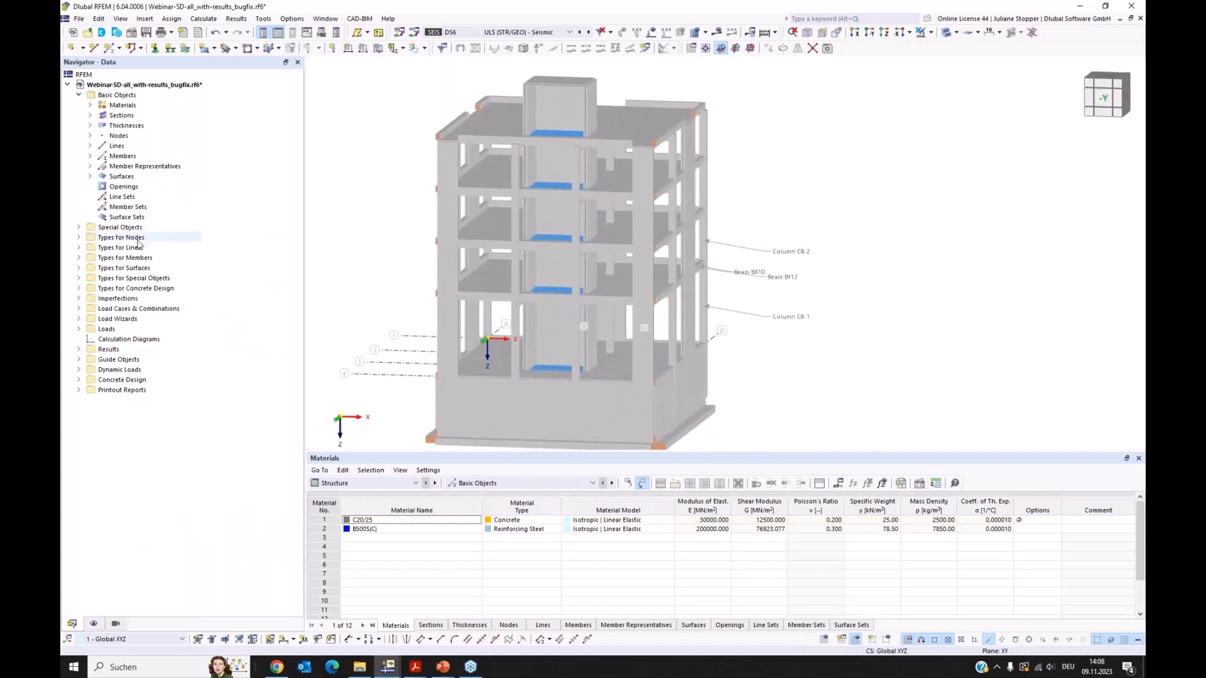
pyautogui.click(78, 238)
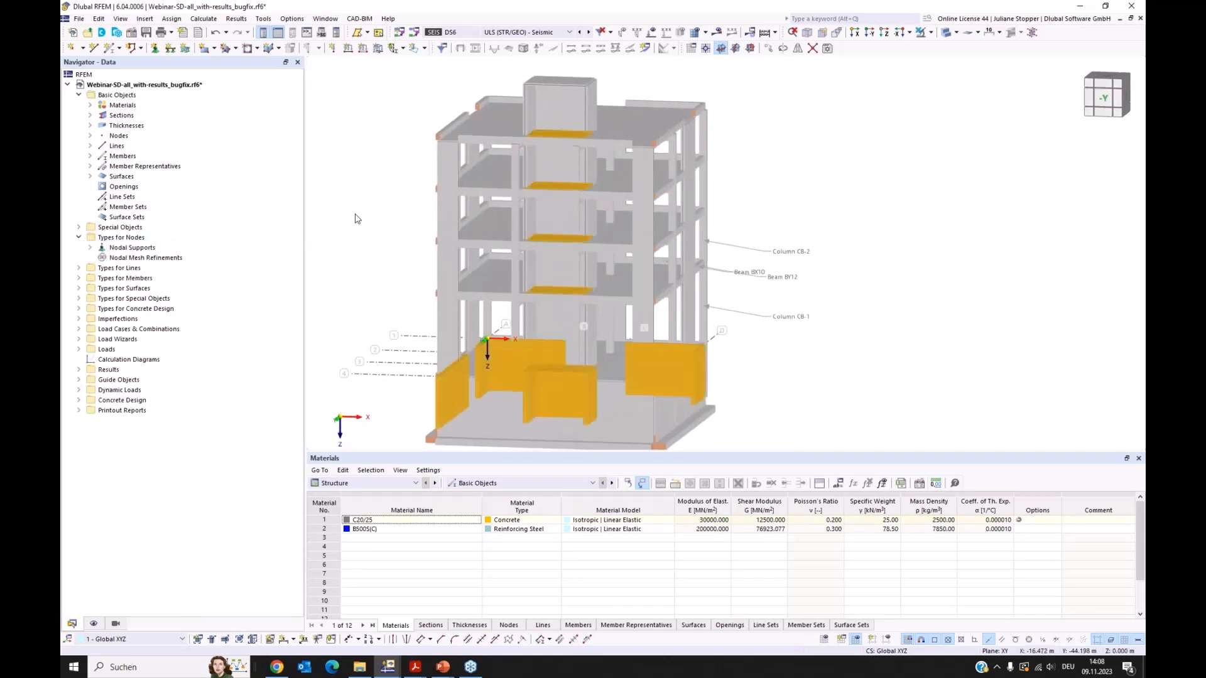
pyautogui.scroll(-2, 353, 217)
pyautogui.keyDown('ctrl'); pyautogui.moveTo(427, 374); pyautogui.dragTo(415, 343, button='middle'); pyautogui.keyUp('ctrl')
pyautogui.click(95, 624)
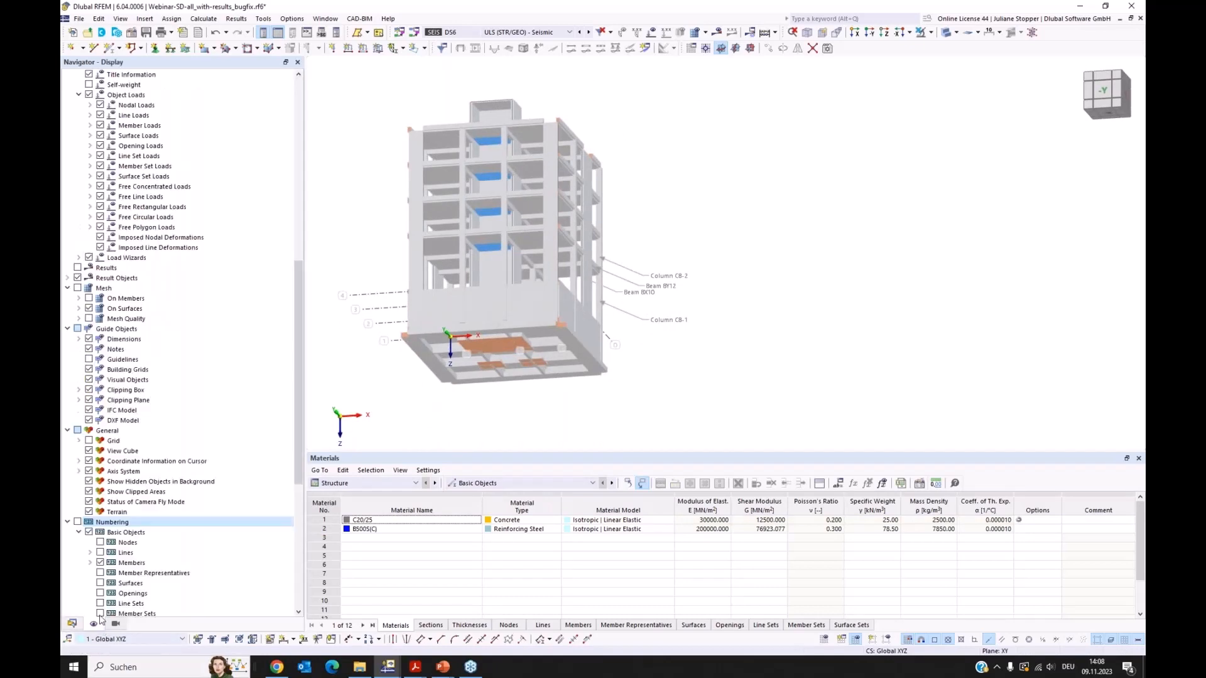
pyautogui.scroll(-10, 141, 304)
pyautogui.scroll(6, 141, 302)
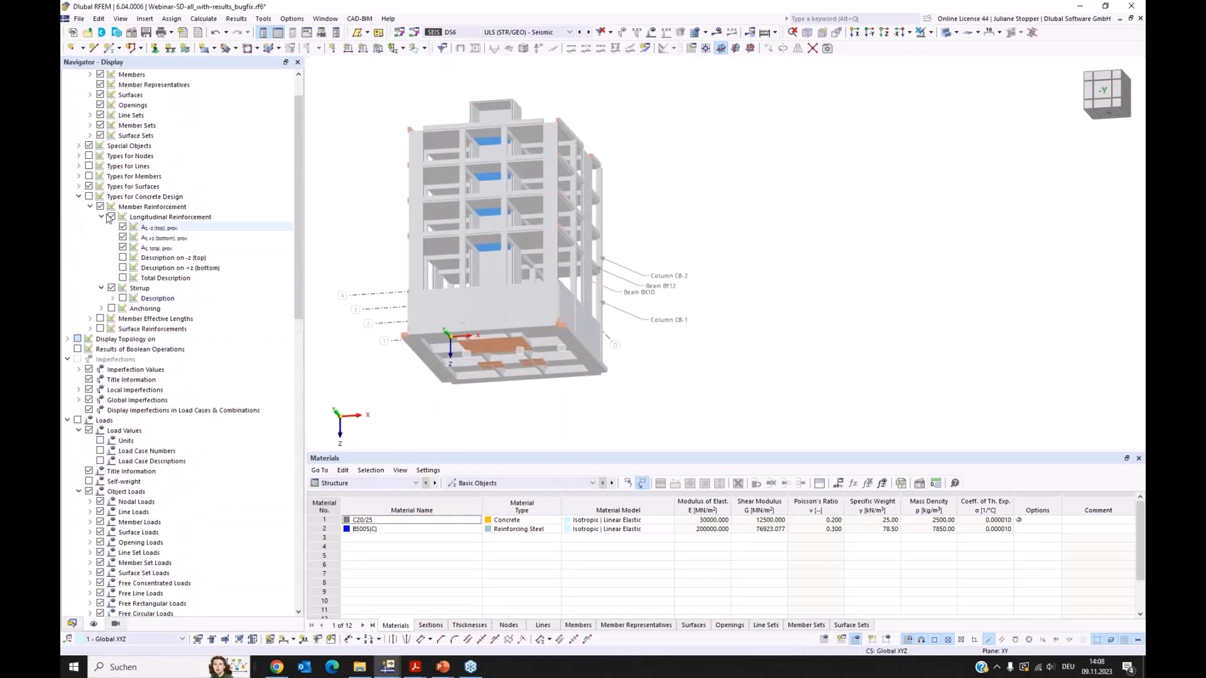
pyautogui.click(88, 156)
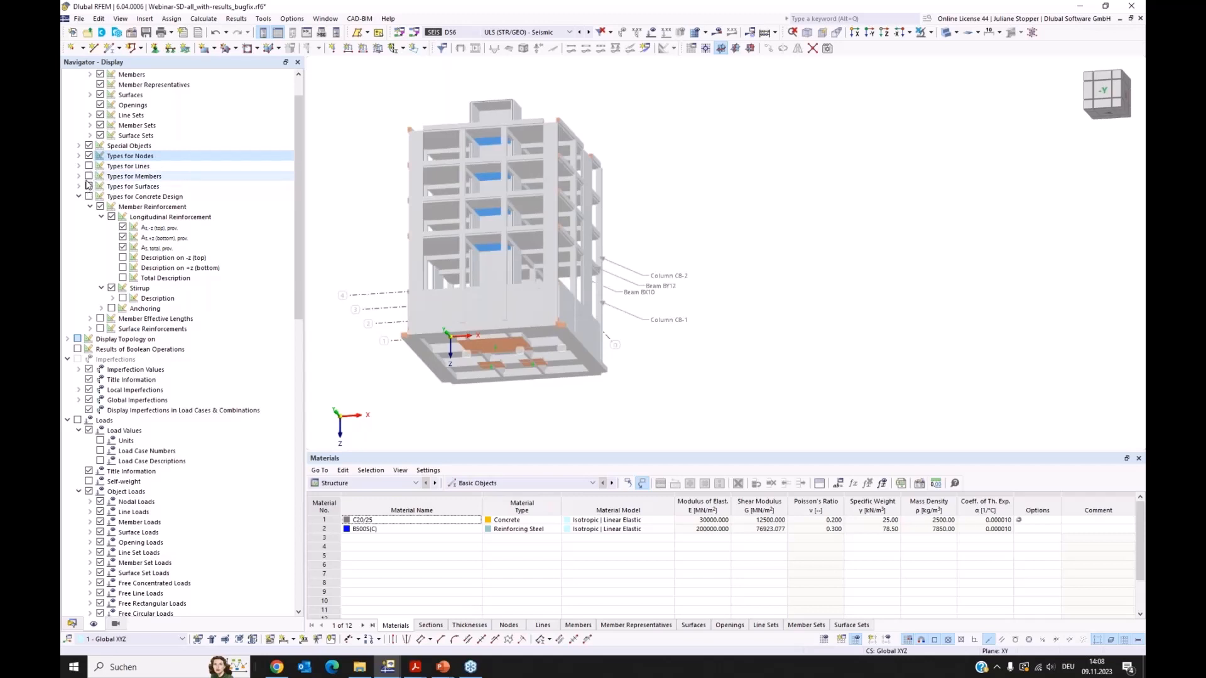
pyautogui.click(88, 176)
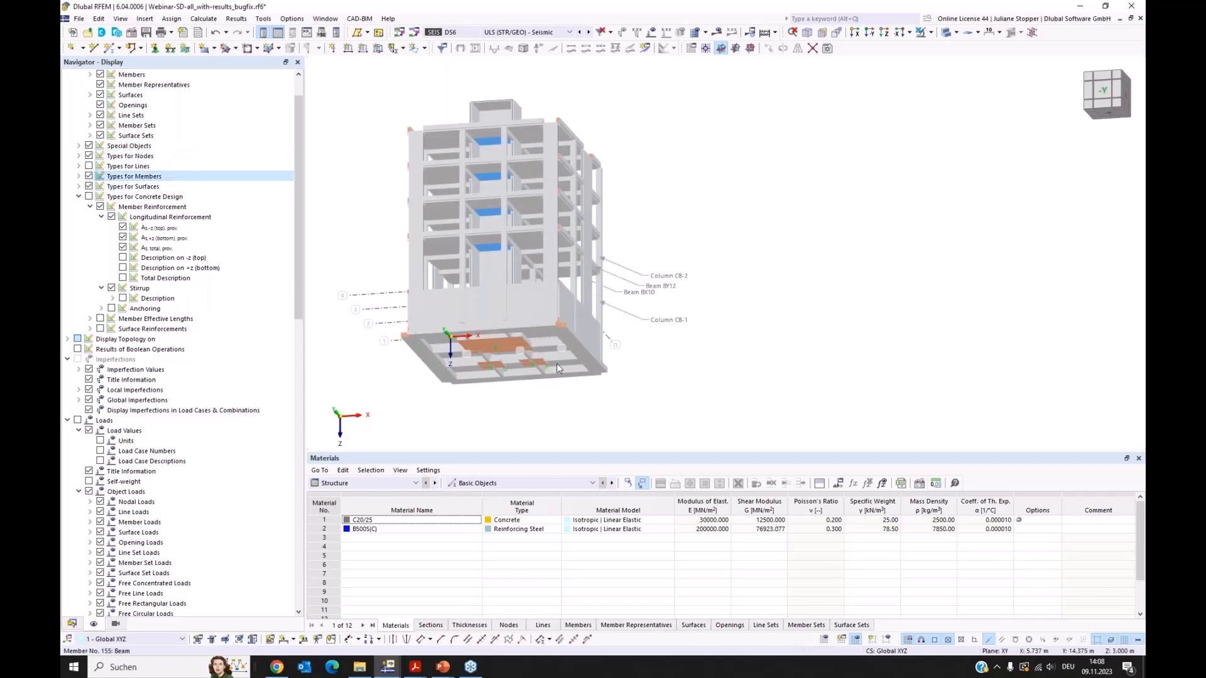
# Inspect the supports beneath the foundation up close and return to the model data and an overall view of the building.
pyautogui.scroll(3, 527, 369)
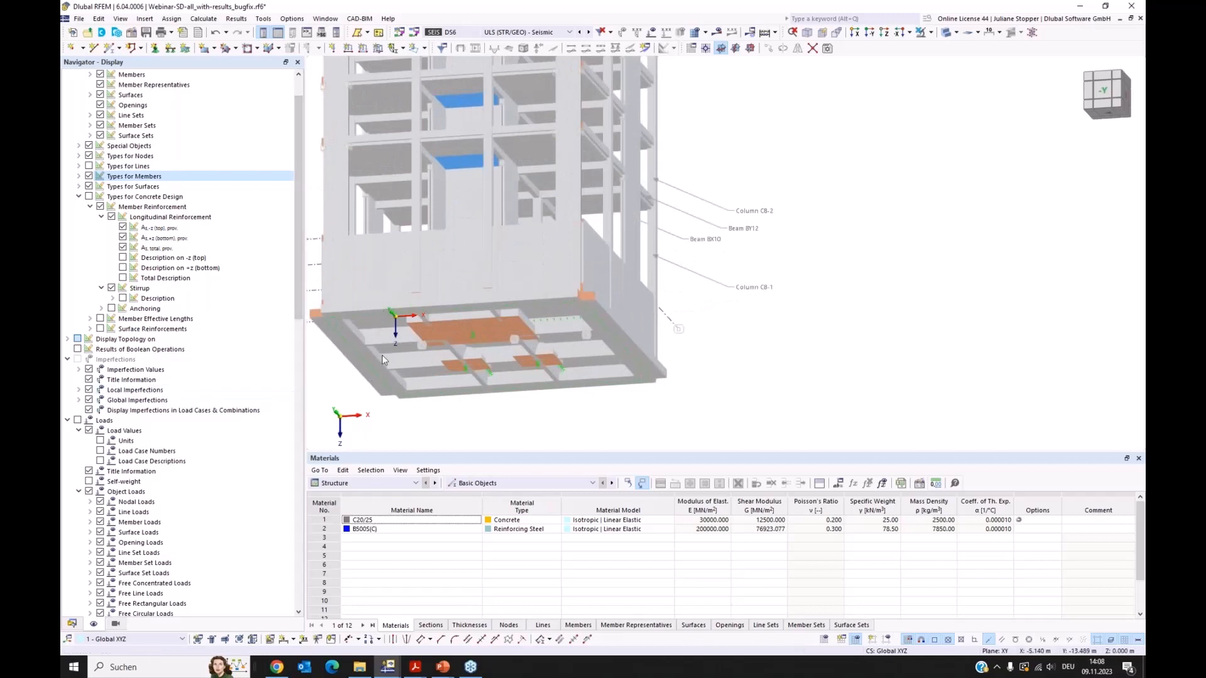
pyautogui.keyDown('ctrl'); pyautogui.moveTo(387, 369); pyautogui.dragTo(397, 417, button='middle'); pyautogui.keyUp('ctrl')
pyautogui.moveTo(415, 350); pyautogui.dragTo(451, 375, button='middle')
pyautogui.click(78, 622)
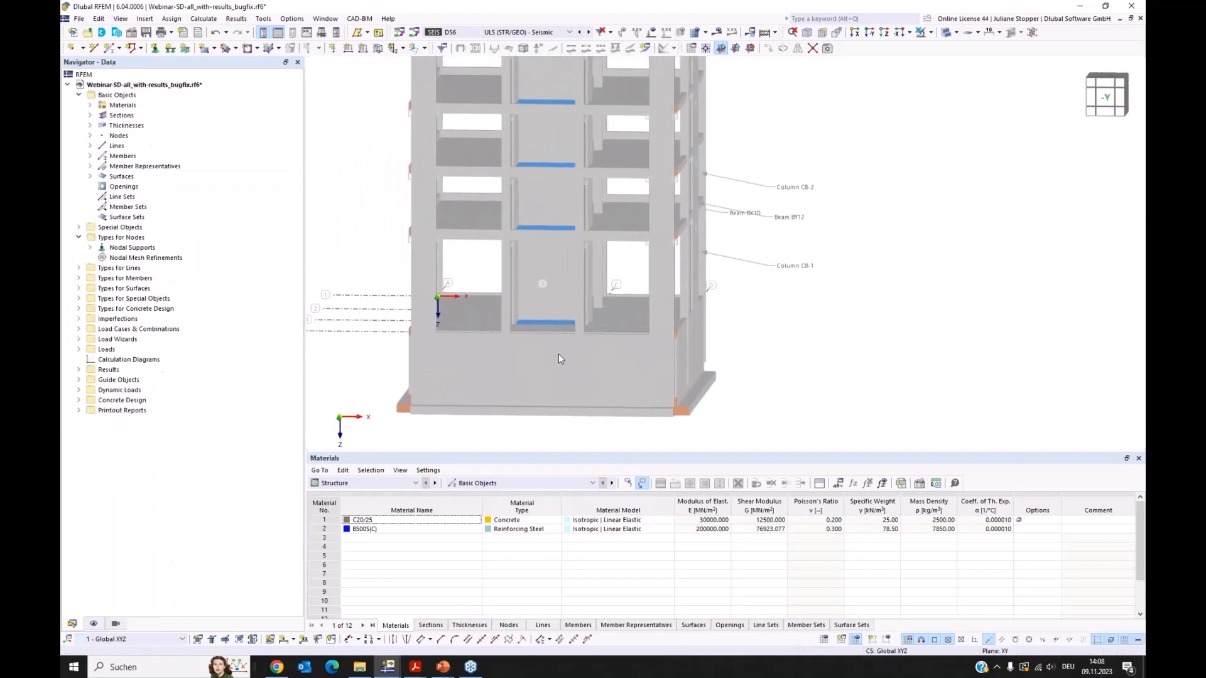
pyautogui.scroll(-3, 593, 304)
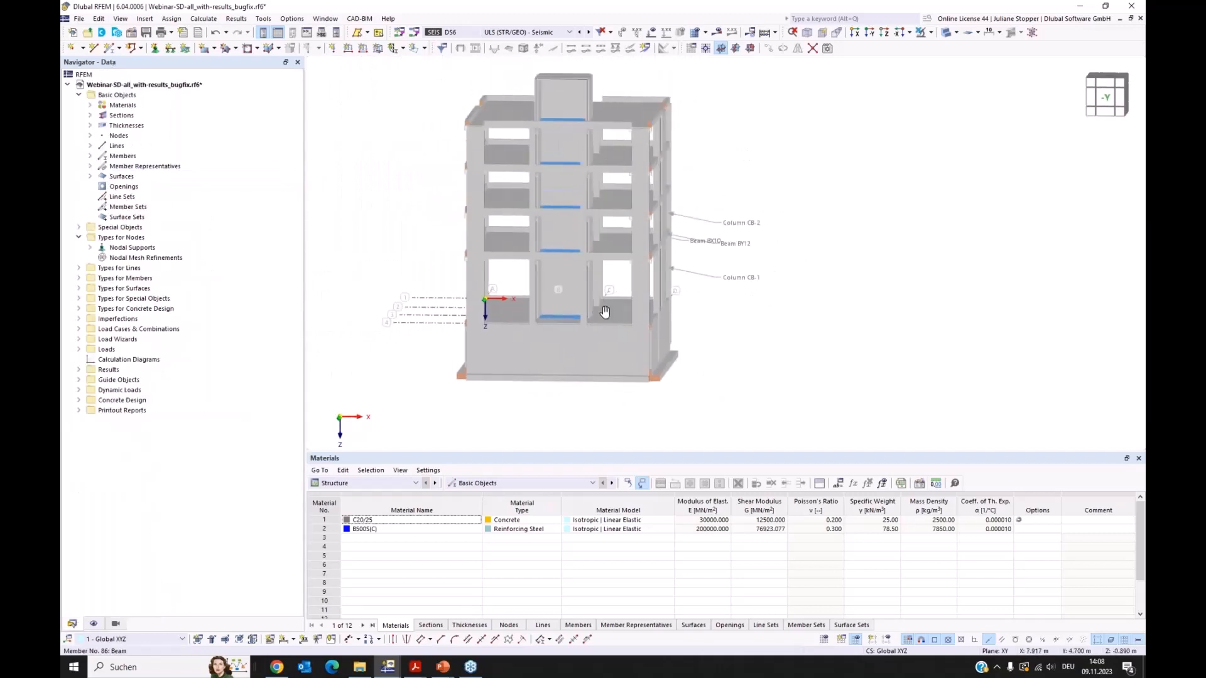
pyautogui.moveTo(605, 312); pyautogui.dragTo(613, 331, button='middle')
pyautogui.keyDown('ctrl'); pyautogui.moveTo(692, 353); pyautogui.dragTo(671, 355, button='middle'); pyautogui.keyUp('ctrl')
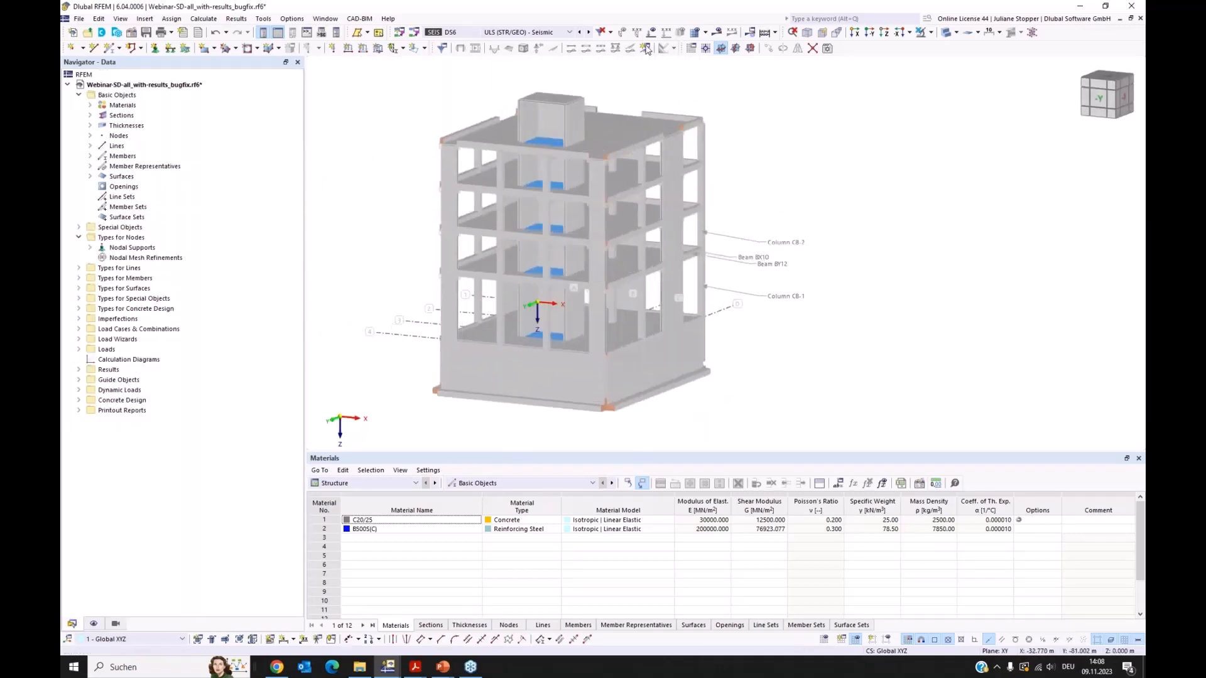
# Make load case LC1 Self-weight active and display the self-weight loads on the building.
pyautogui.click(537, 33)
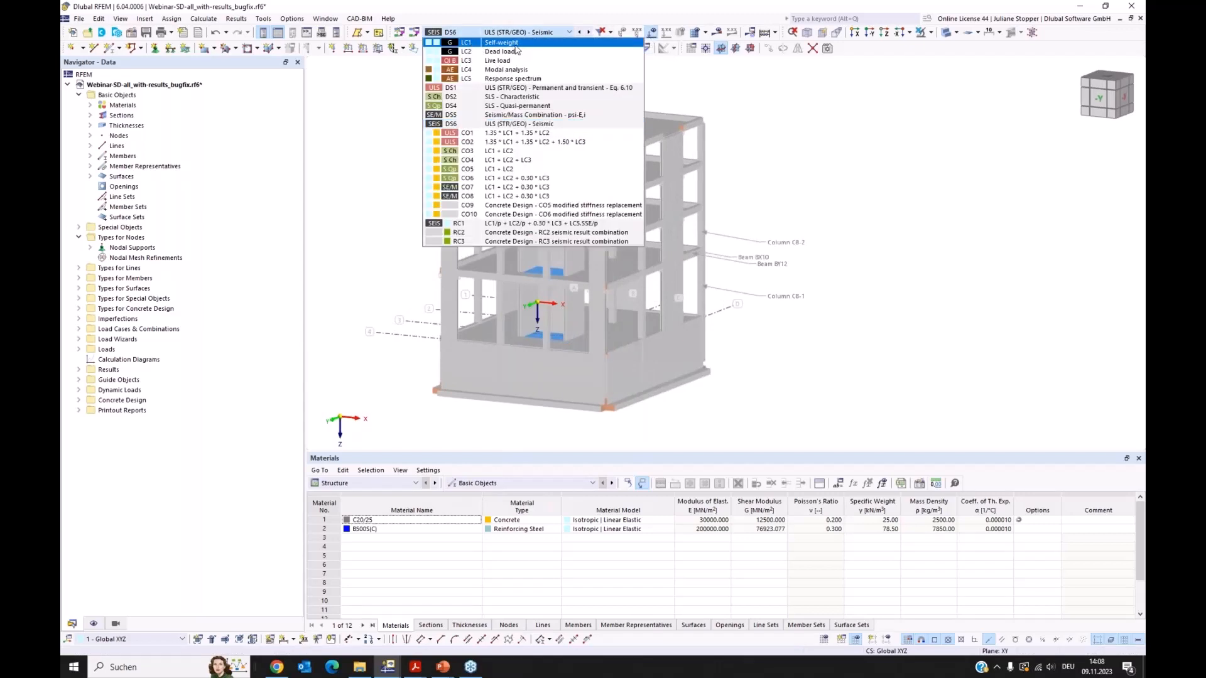
pyautogui.click(518, 43)
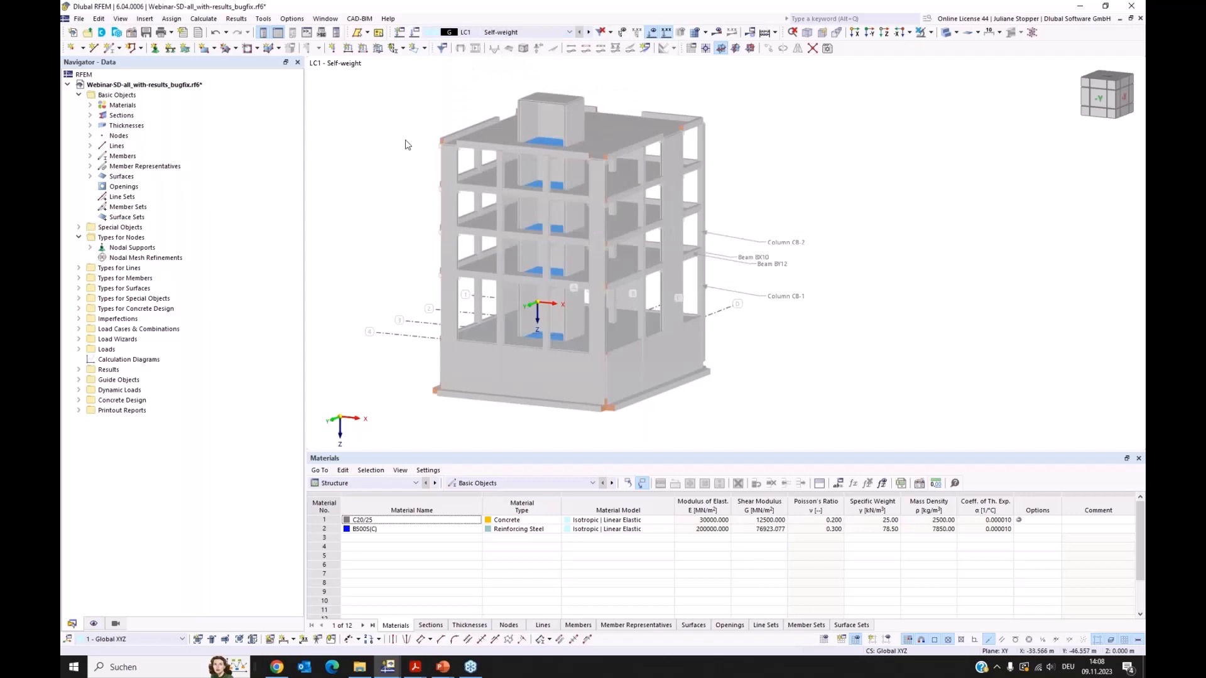
pyautogui.click(94, 625)
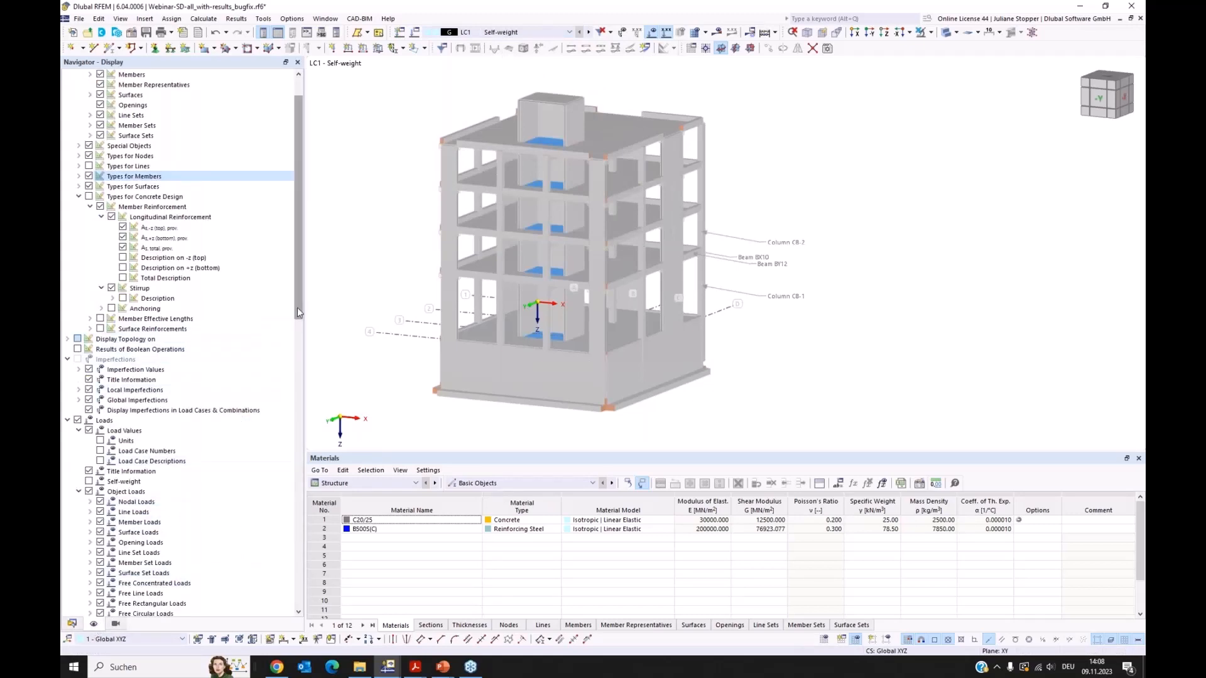
pyautogui.moveTo(299, 316); pyautogui.dragTo(299, 367)
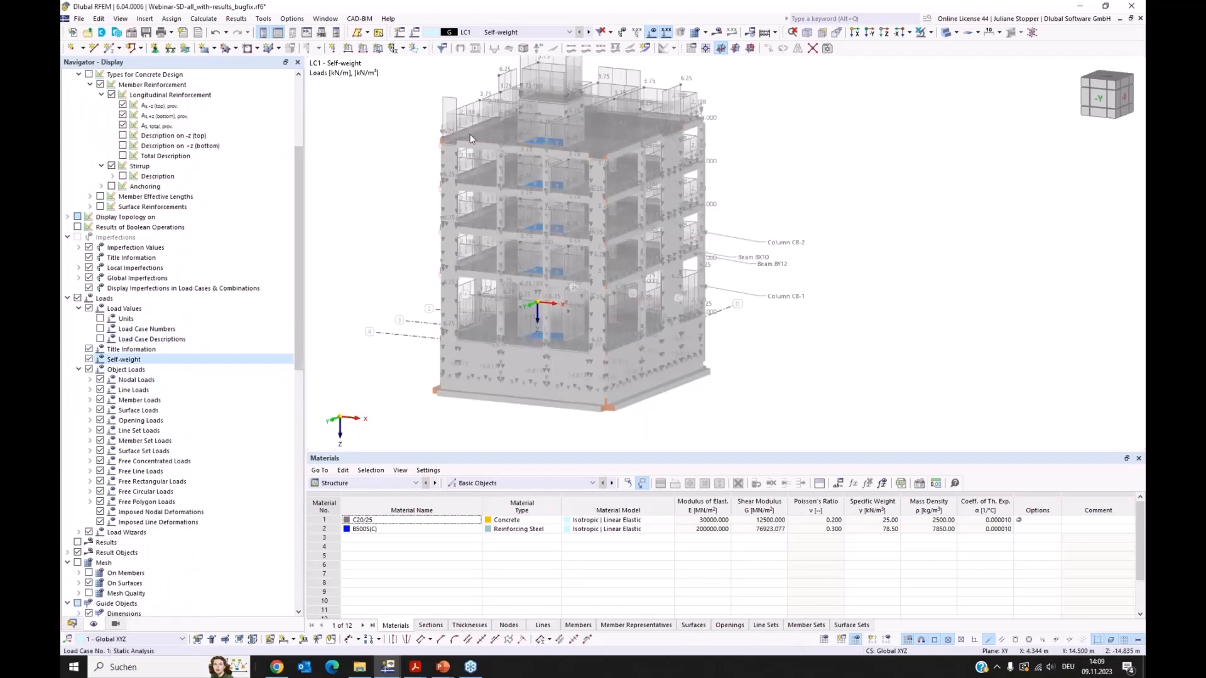
pyautogui.scroll(5, 465, 134)
pyautogui.scroll(5, 440, 170)
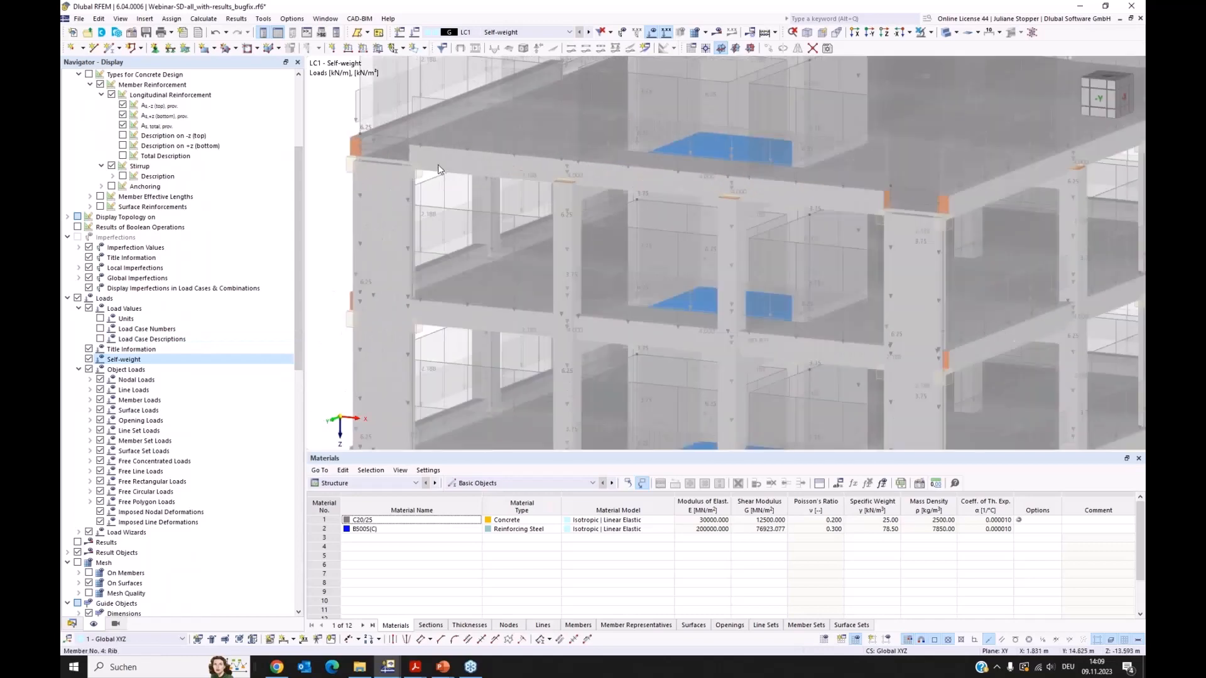
pyautogui.scroll(-5, 478, 182)
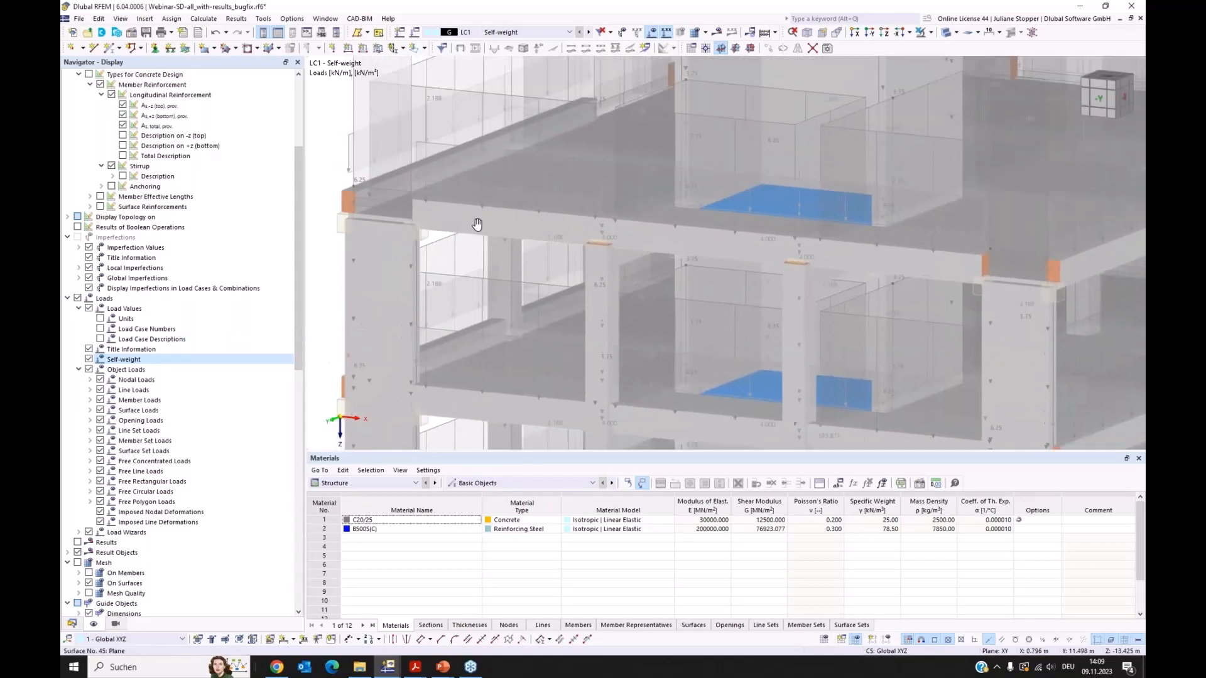
# Hide the self-weight loads in the model view and display the loads of load case LC2 Dead load.
pyautogui.click(88, 359)
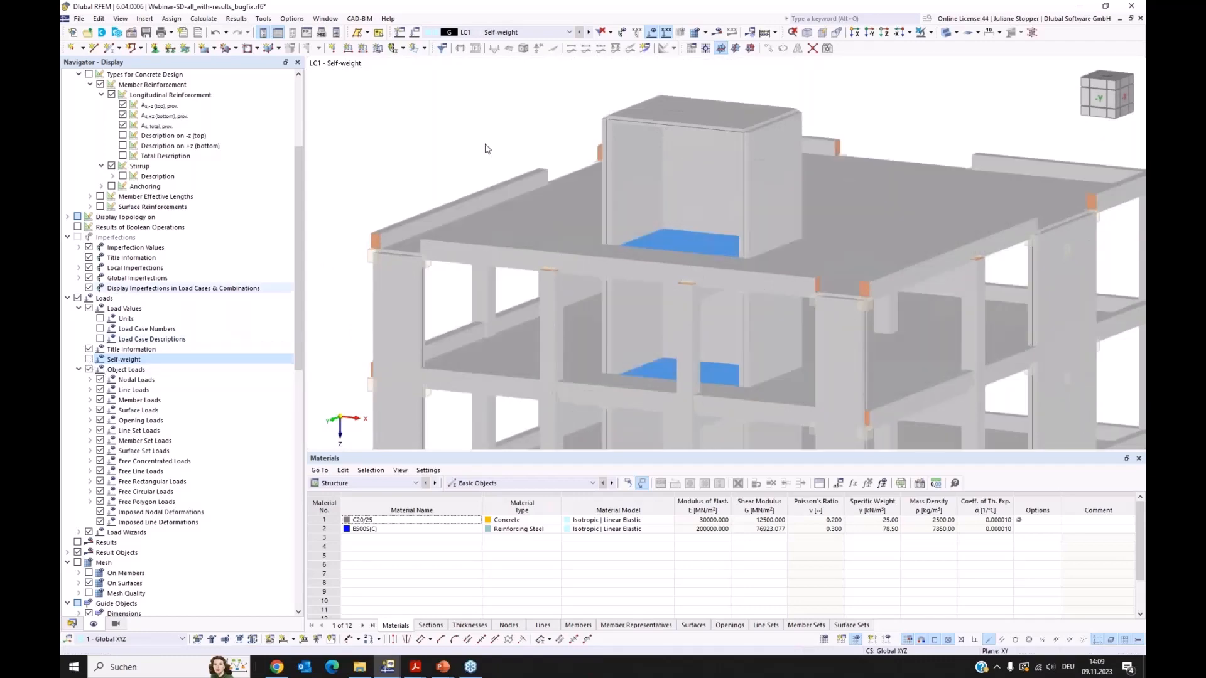
pyautogui.click(534, 32)
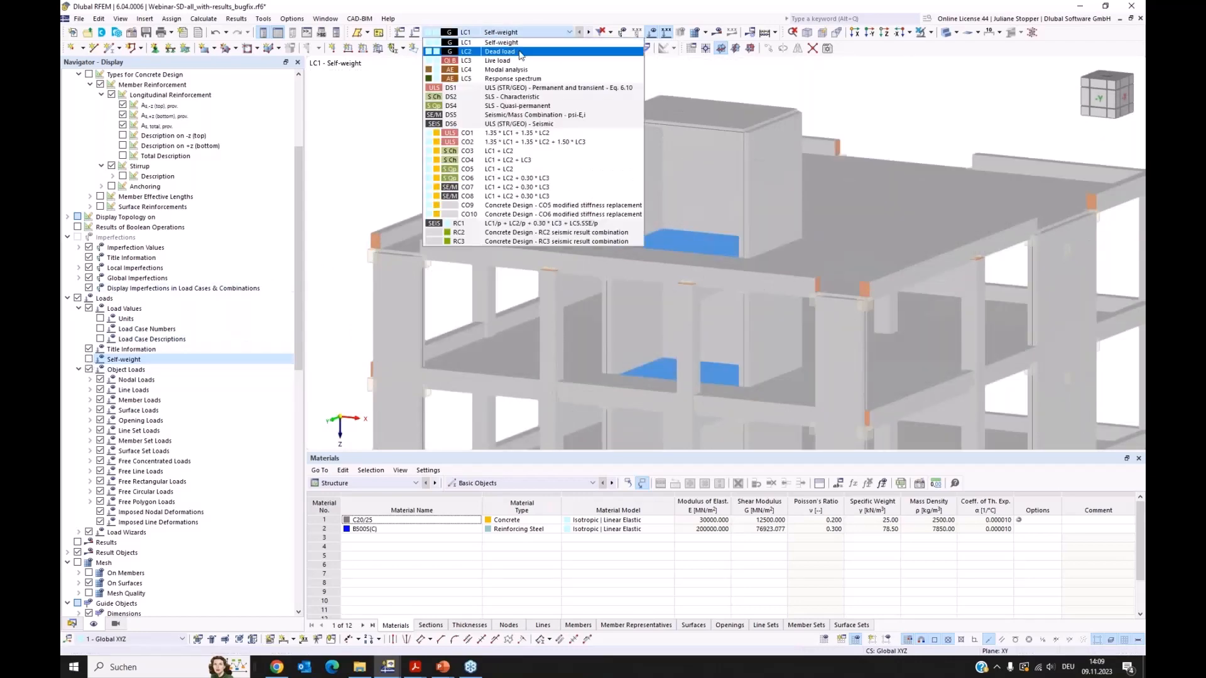
pyautogui.click(523, 51)
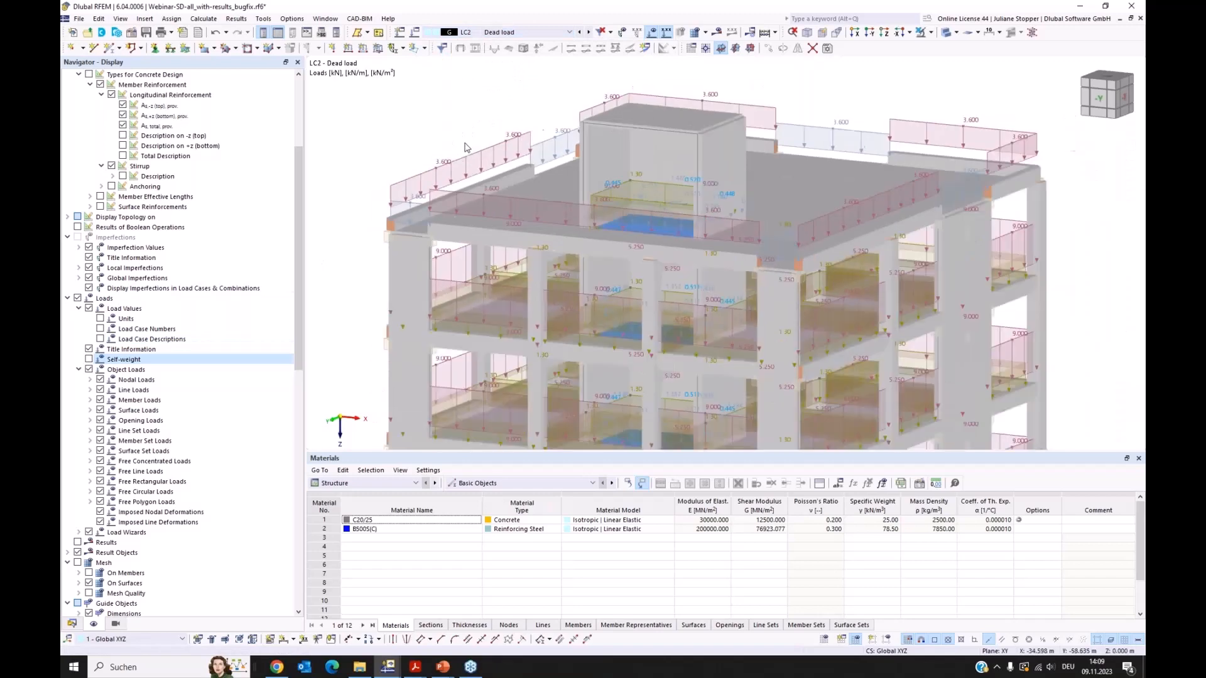
# Make load case LC3 Live load active and examine its loads on the whole building from the front.
pyautogui.click(522, 32)
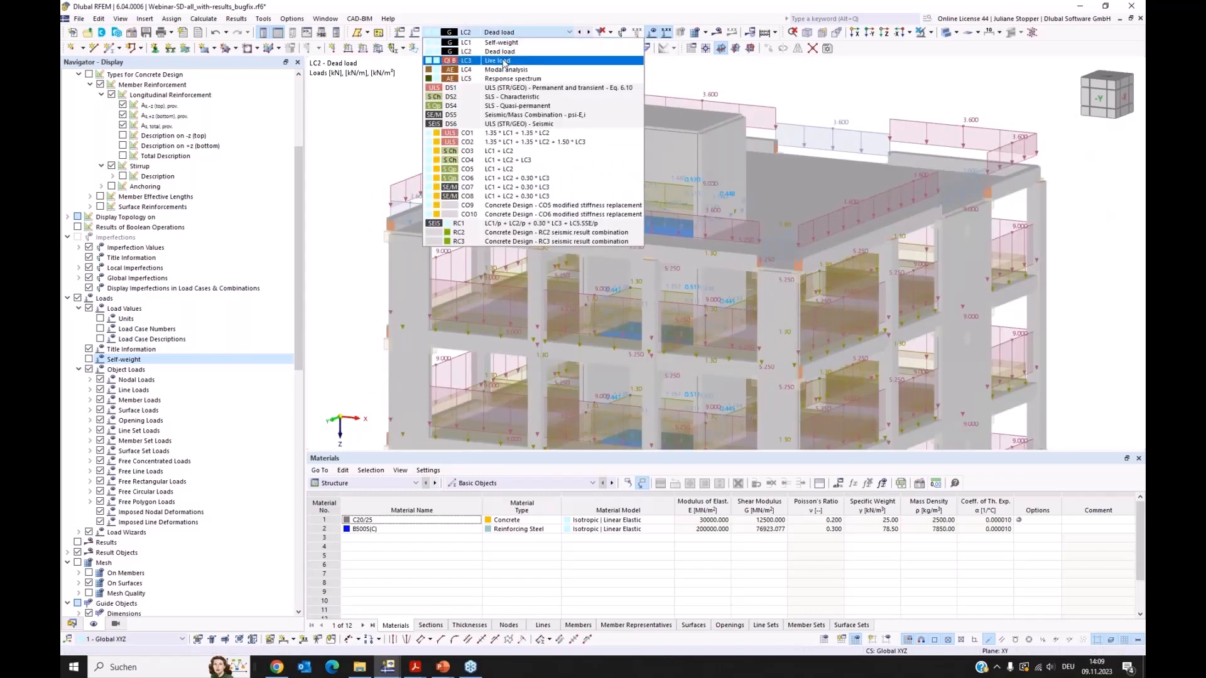
pyautogui.click(500, 61)
pyautogui.scroll(-3, 468, 138)
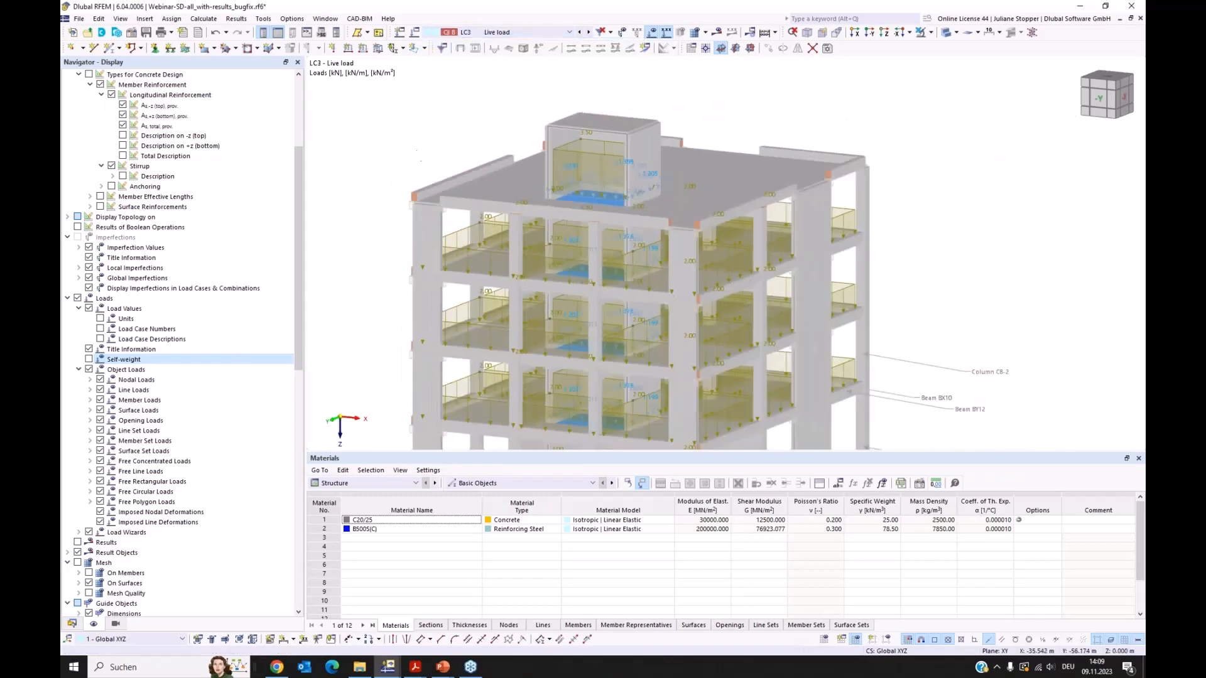
pyautogui.keyDown('ctrl'); pyautogui.moveTo(453, 164); pyautogui.dragTo(468, 196, button='middle'); pyautogui.keyUp('ctrl')
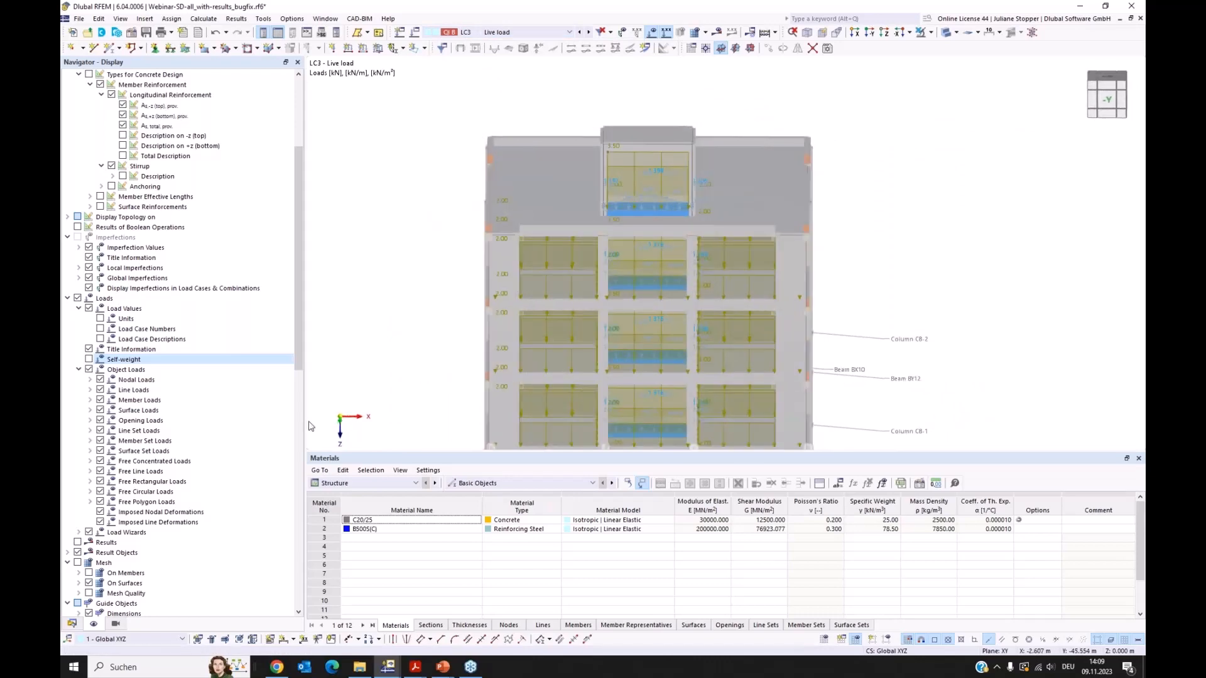
# Return to the model data, collapse Basic Objects and Types for Nodes, and expand Load Cases & Combinations.
pyautogui.click(72, 624)
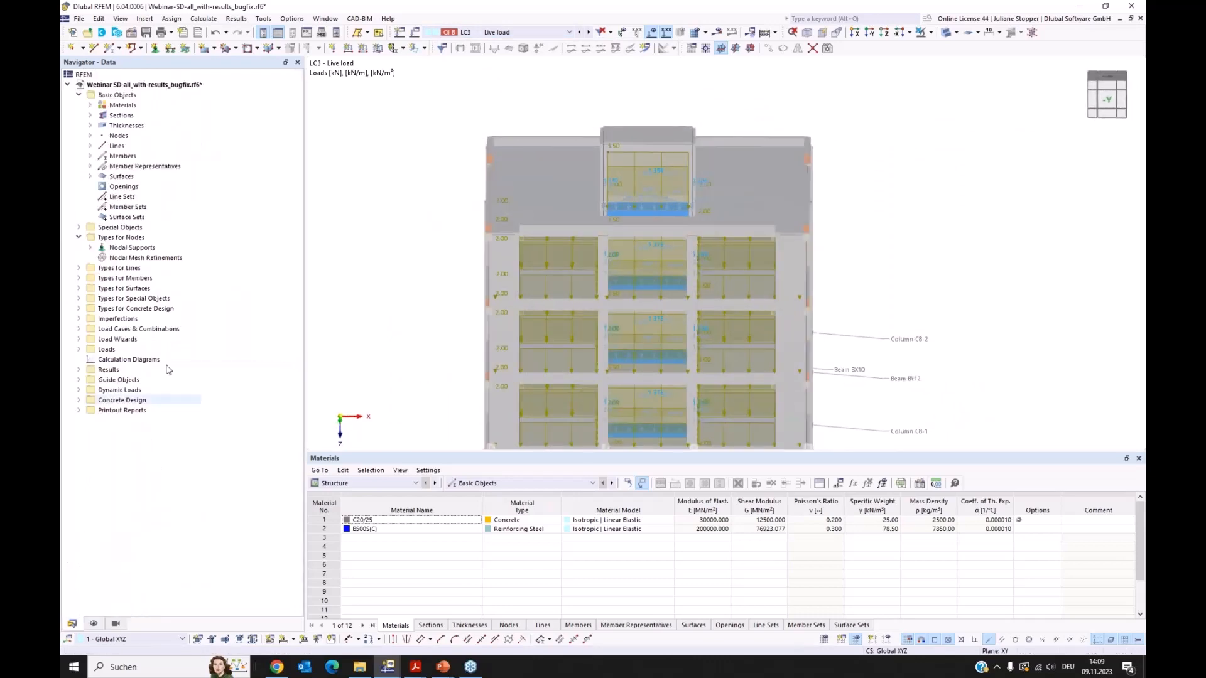
pyautogui.click(78, 94)
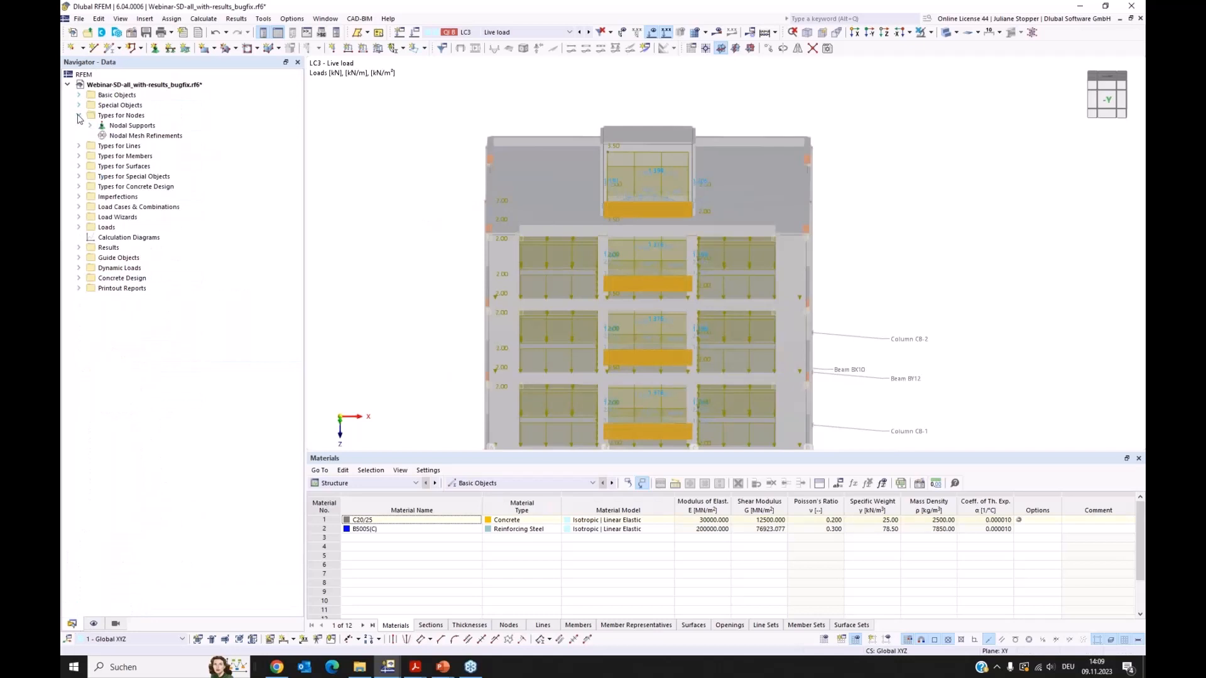
pyautogui.click(78, 115)
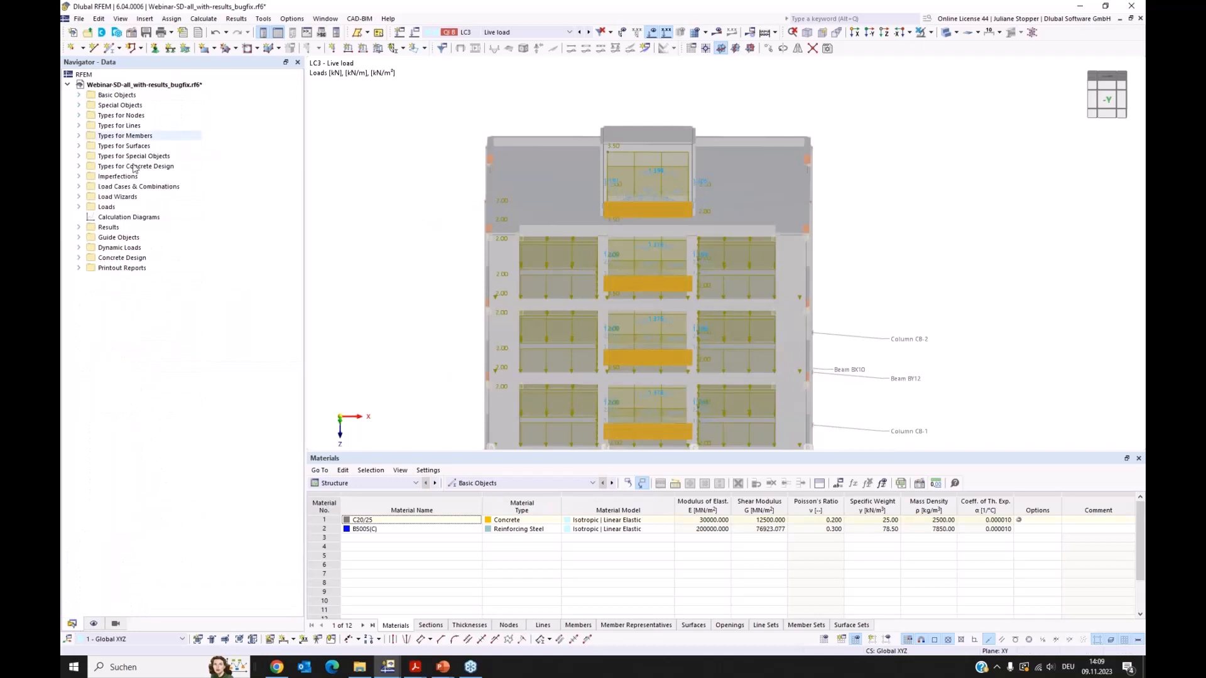
pyautogui.click(79, 187)
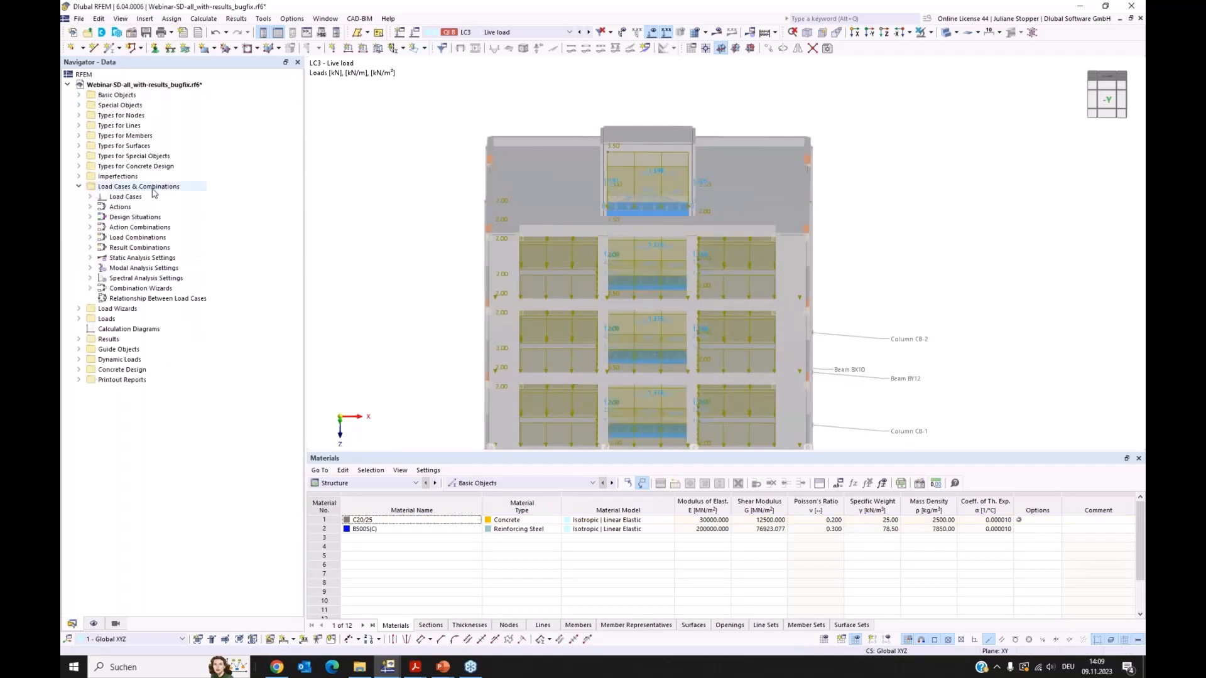
# Open the load cases and combinations settings and review the definitions of LC1 Self-weight and LC3 Live load.
pyautogui.click(119, 187)
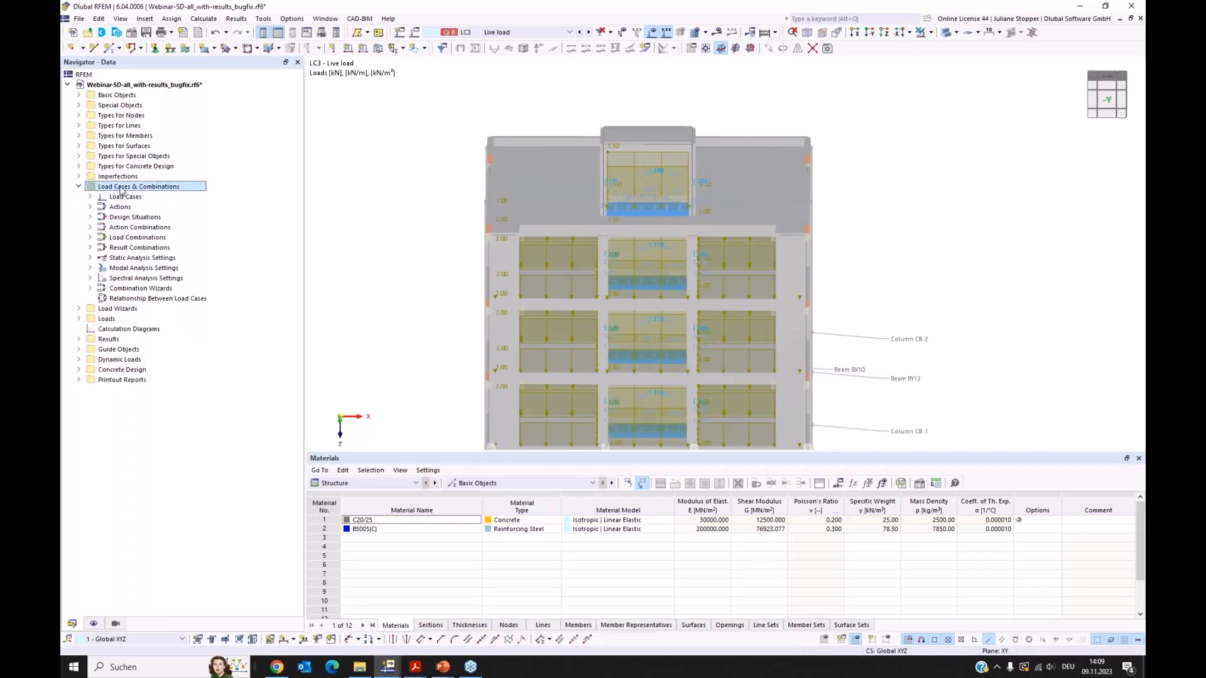
pyautogui.rightClick(121, 190)
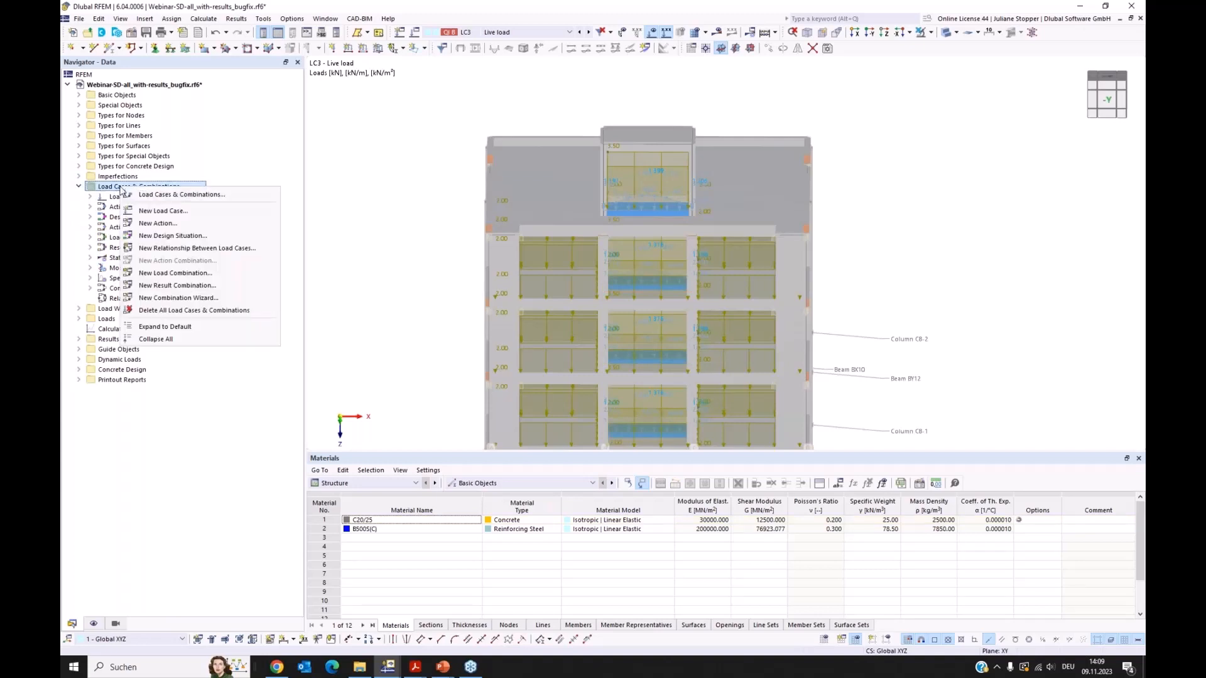
pyautogui.click(153, 196)
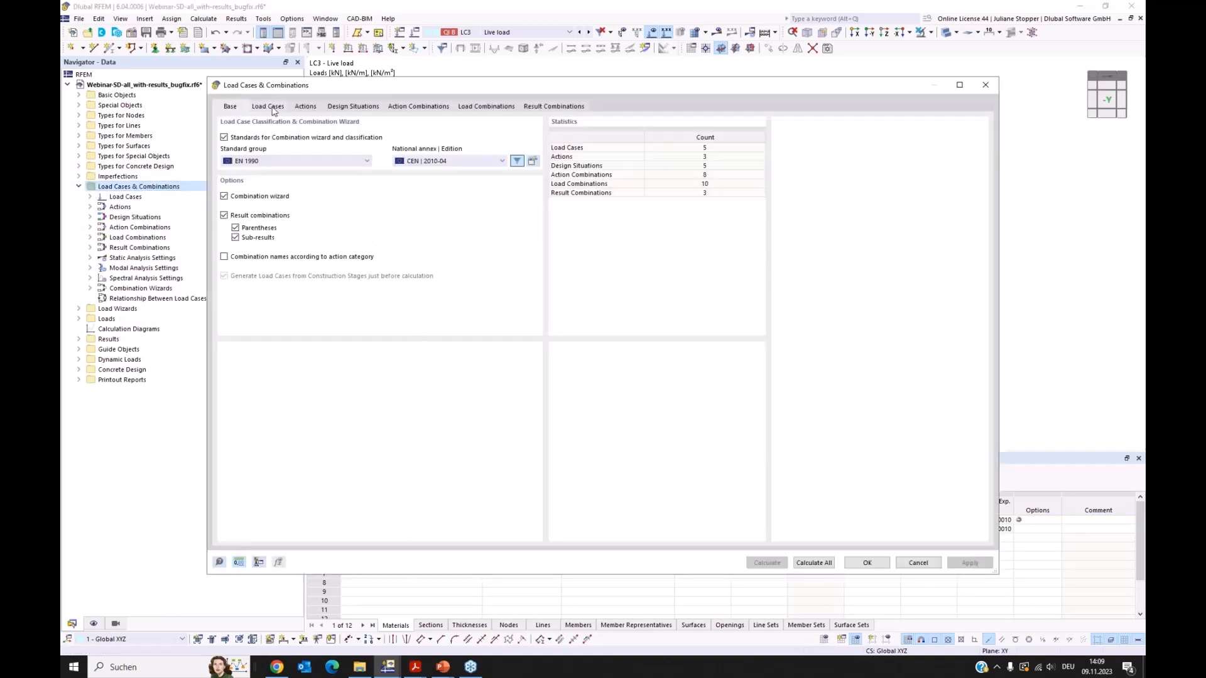
pyautogui.click(268, 107)
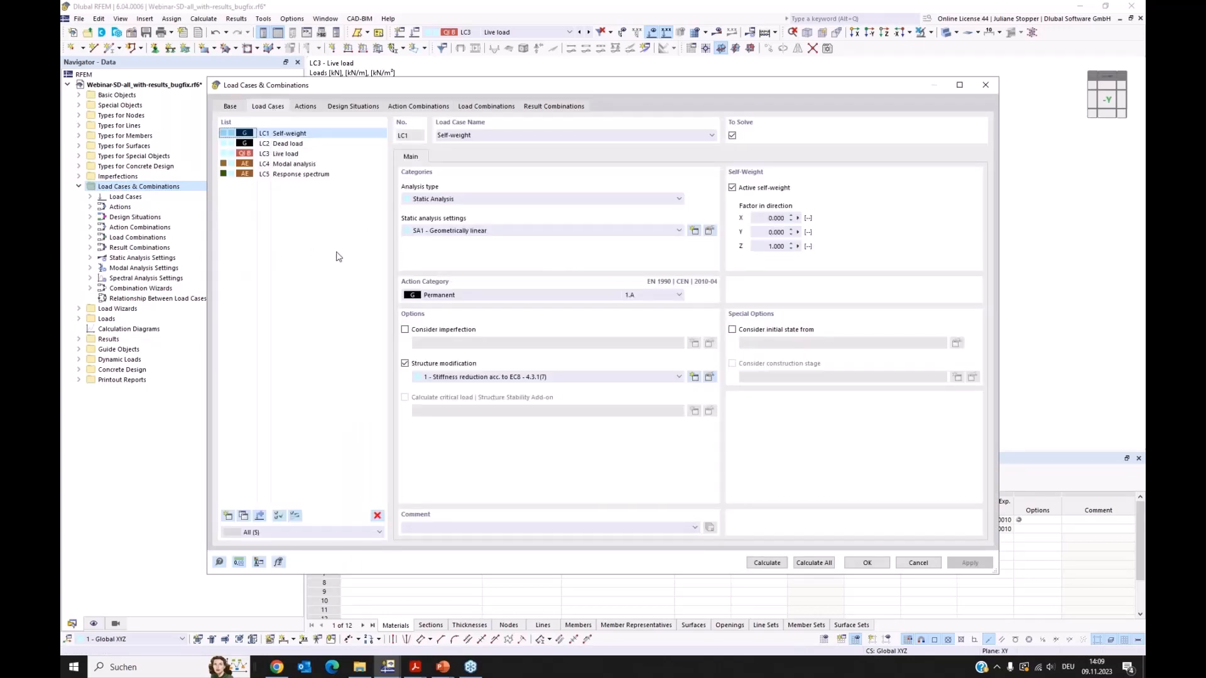
pyautogui.click(280, 154)
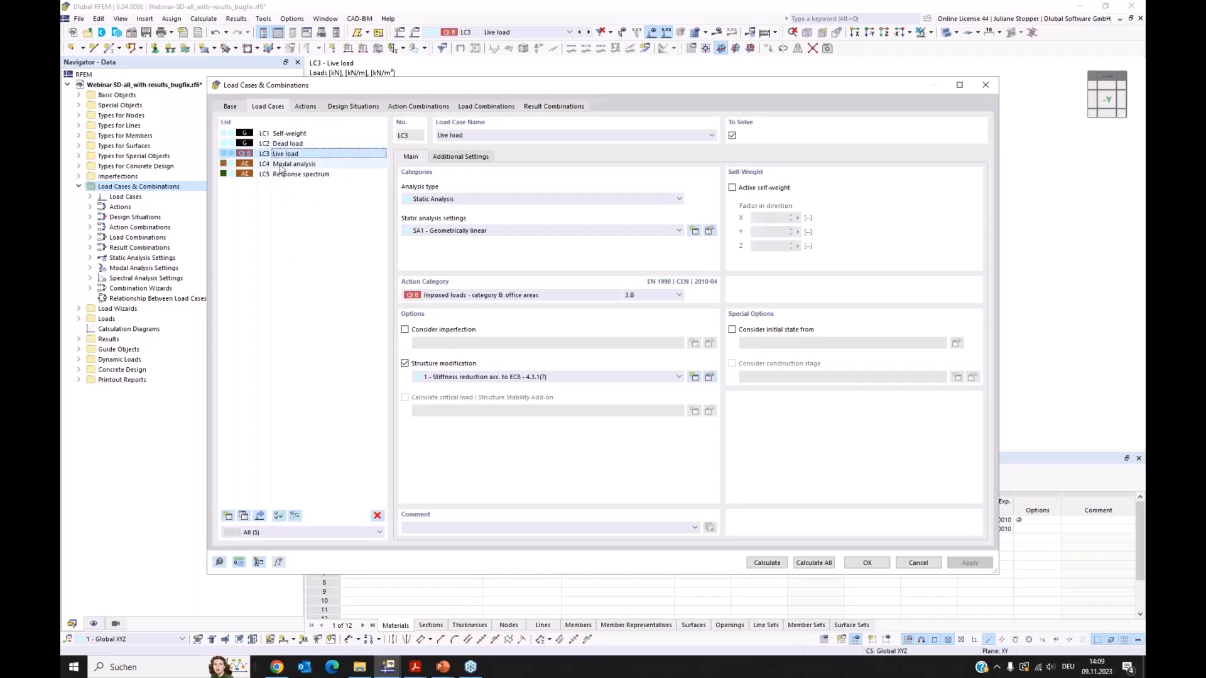
# Review the definition of LC4 Modal analysis and the available analysis types, keeping Modal Analysis.
pyautogui.click(281, 165)
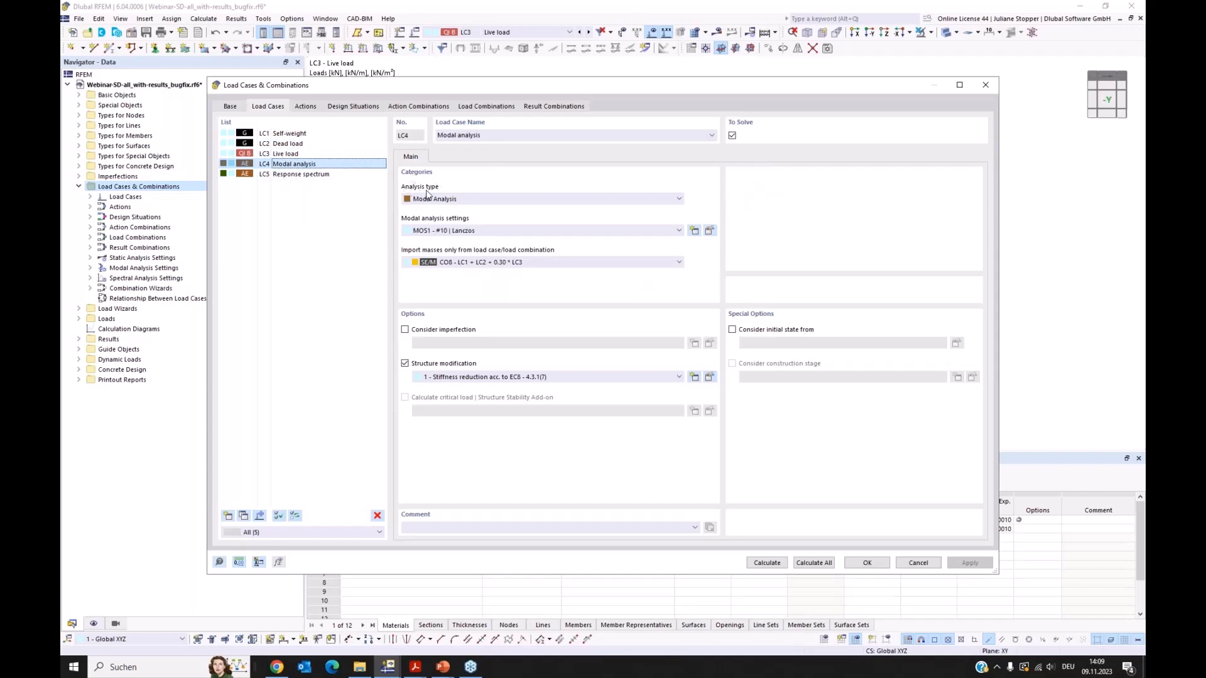
pyautogui.click(465, 198)
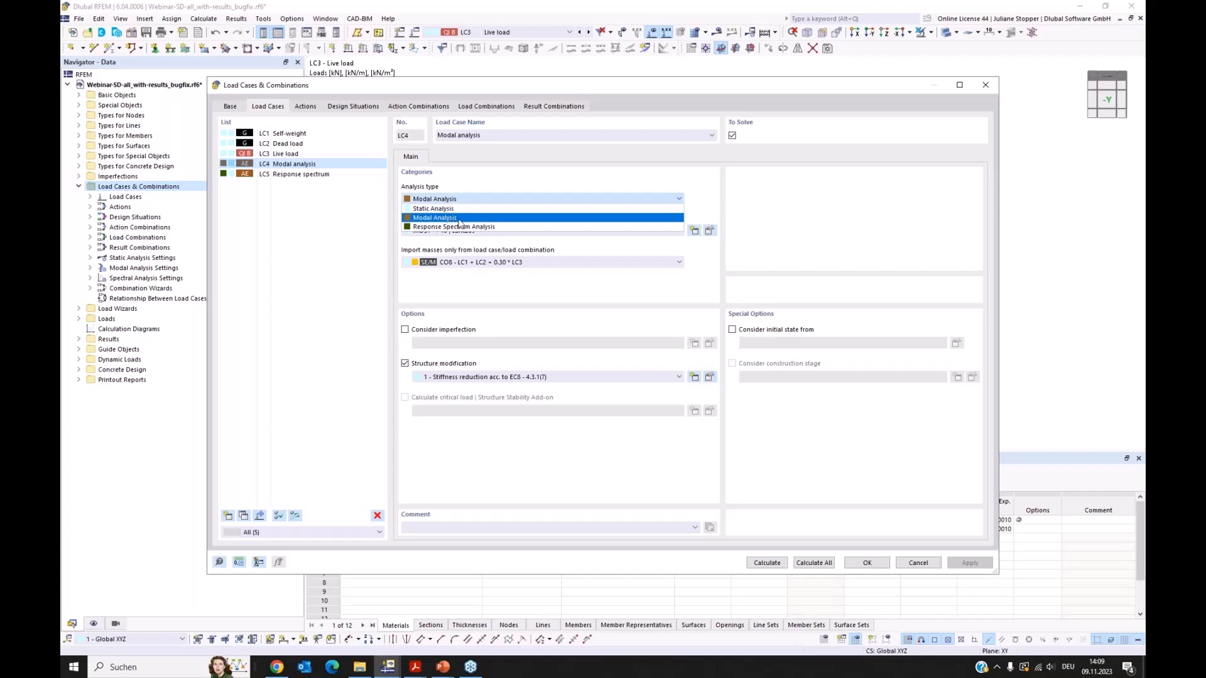
pyautogui.click(703, 214)
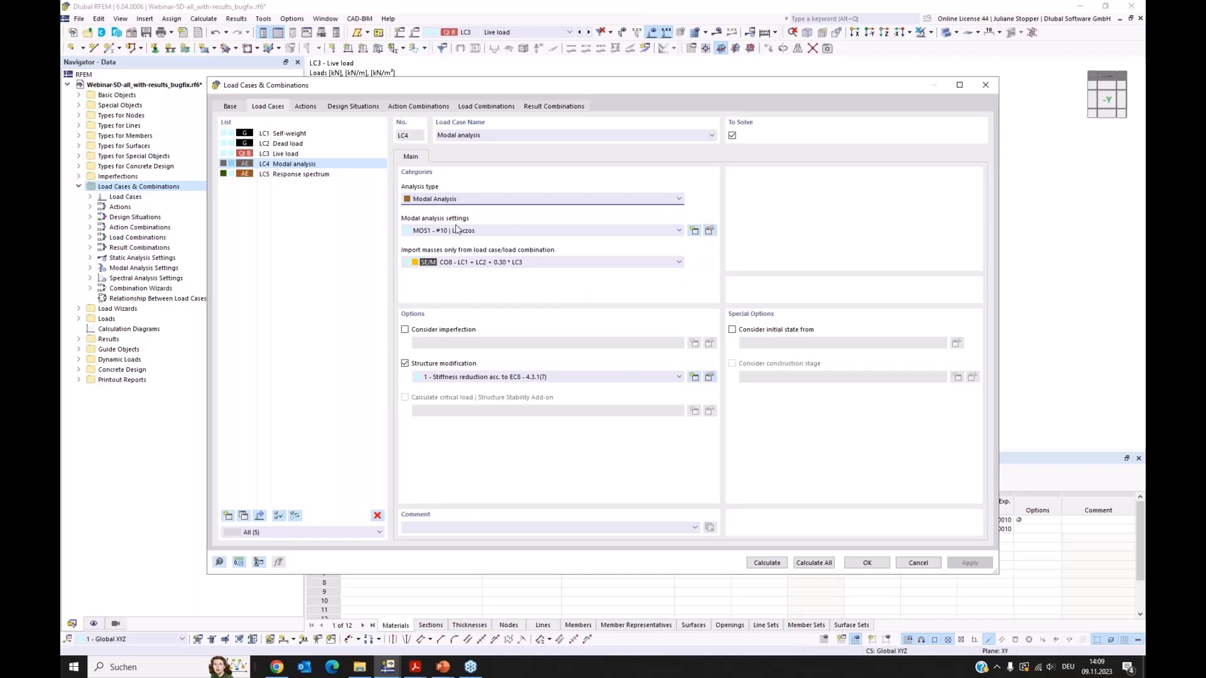
# Review the eigenvalue method, mass conversion and neglected masses of modal analysis settings MOS1, and close them without changes.
pyautogui.click(710, 231)
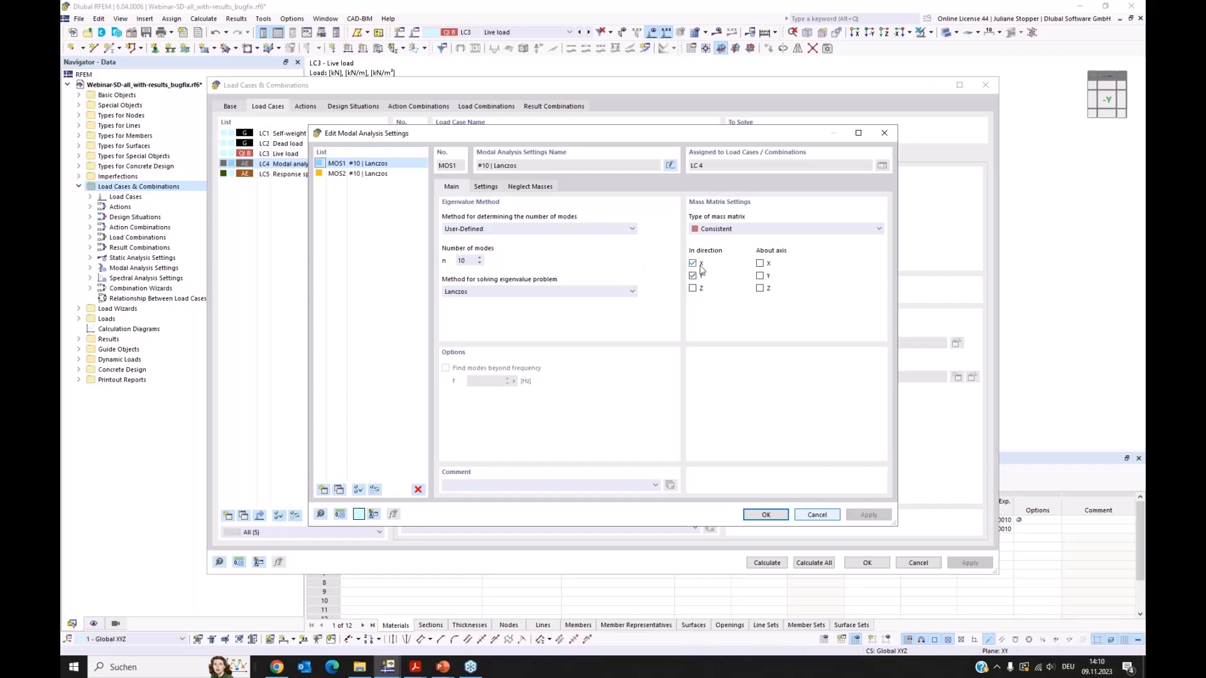
pyautogui.click(486, 188)
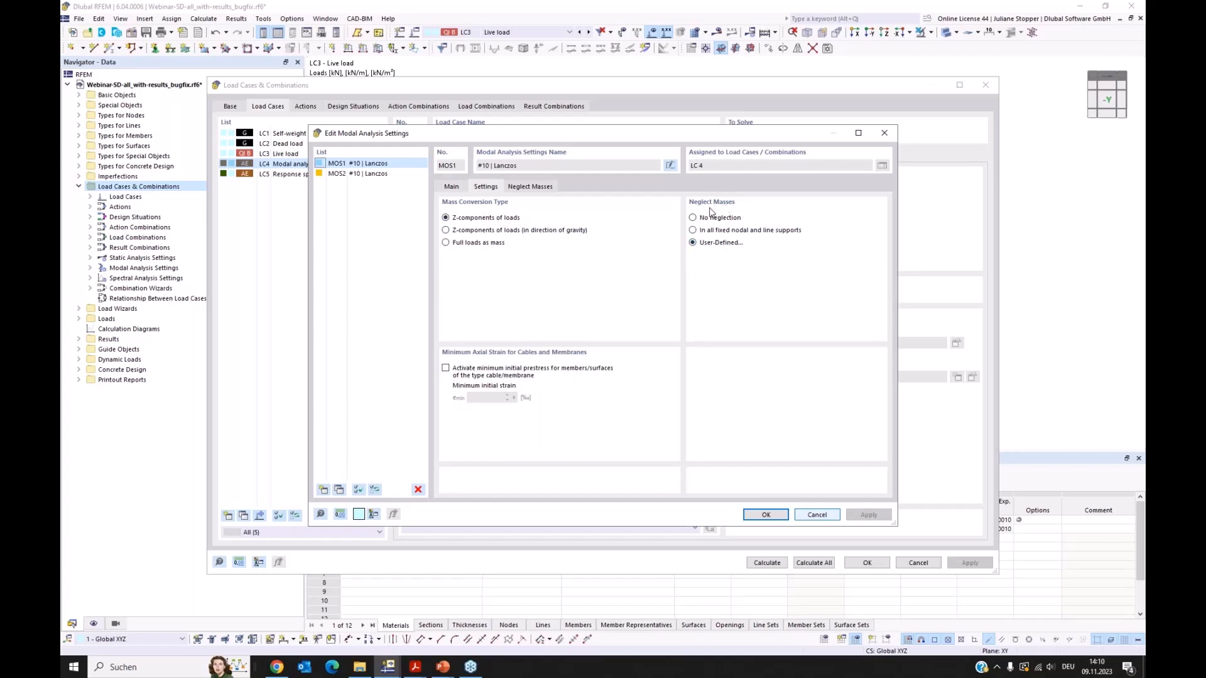
pyautogui.click(538, 187)
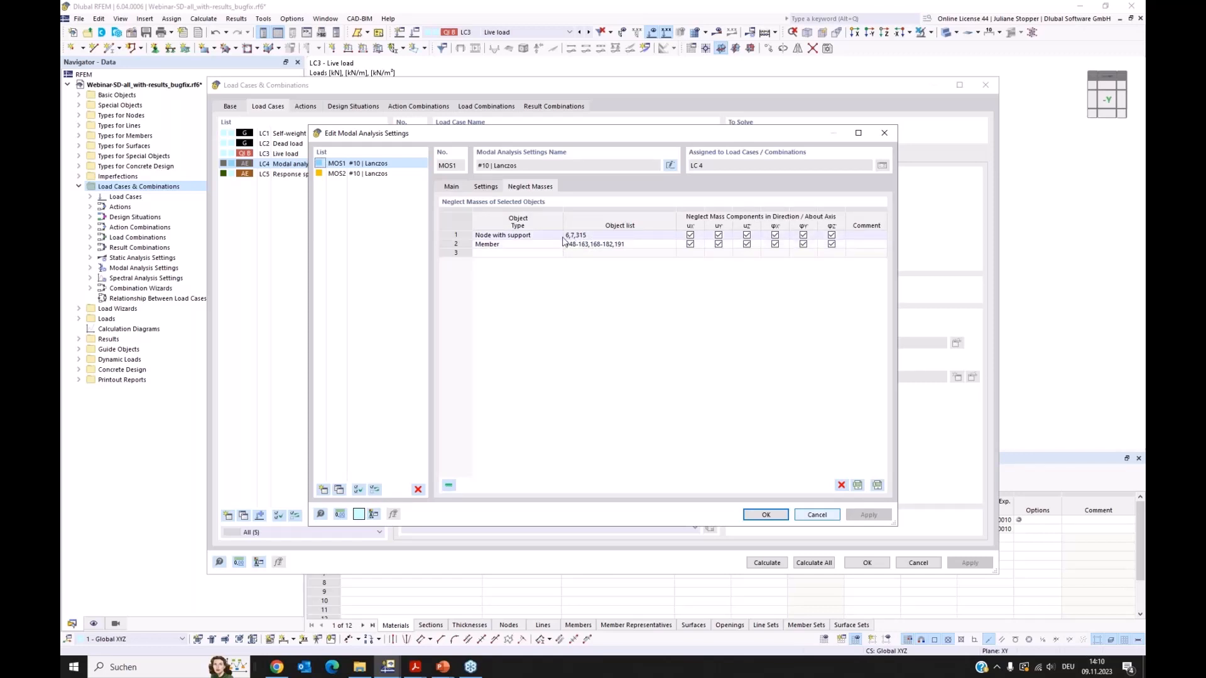
pyautogui.click(454, 188)
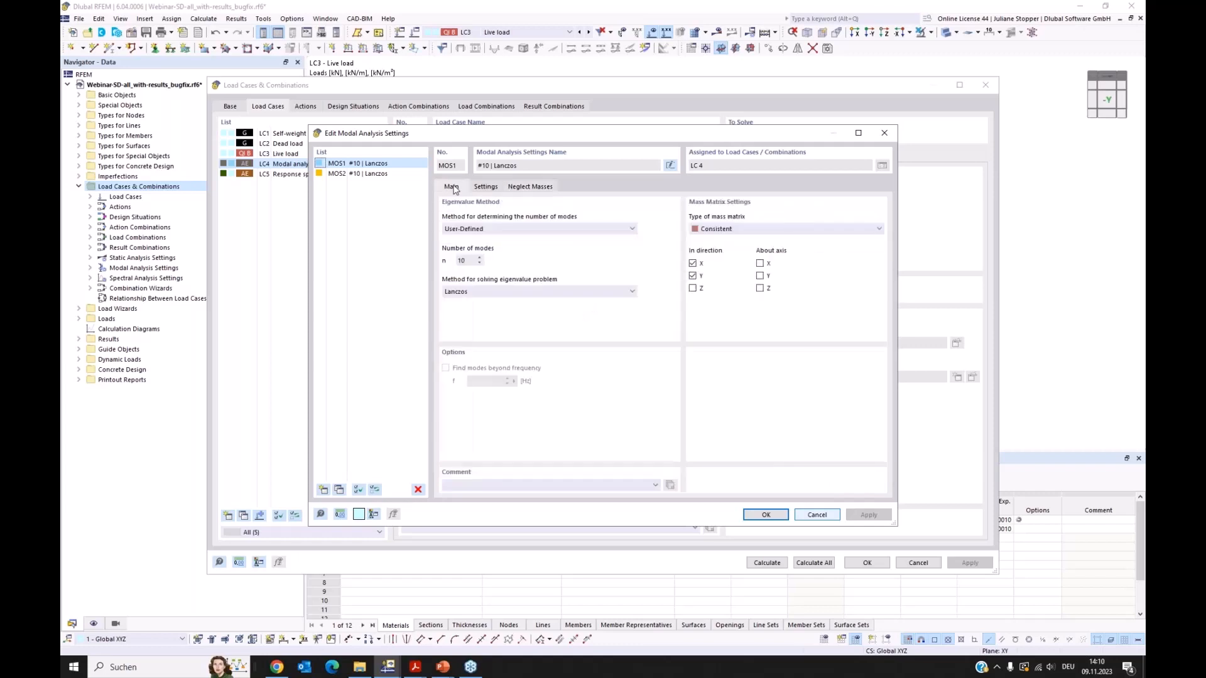
pyautogui.click(817, 515)
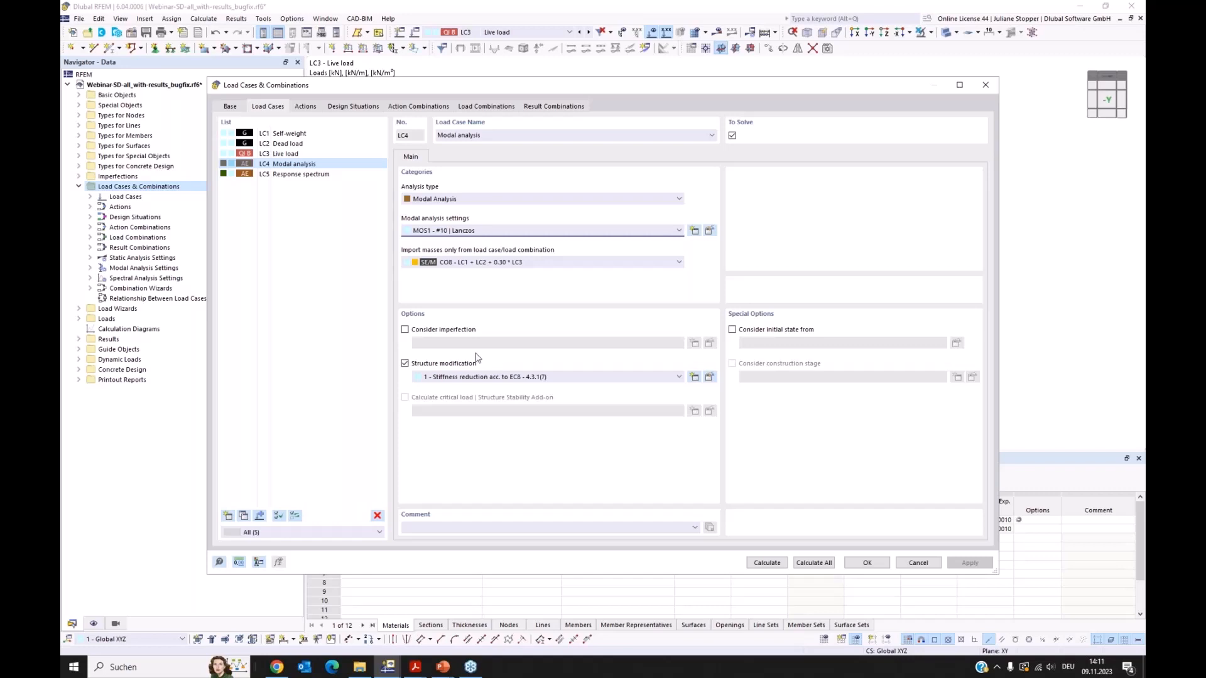
# Start a new structure modification for LC4 Modal analysis that modifies the stiffnesses of members and surfaces.
pyautogui.click(405, 364)
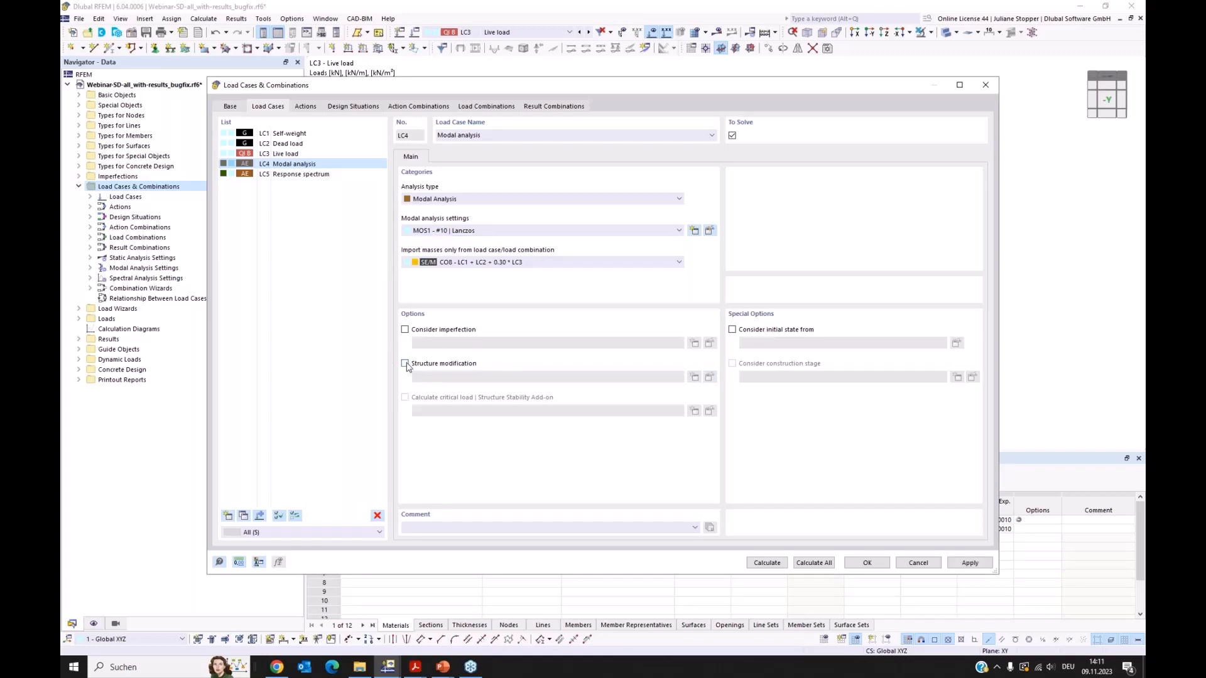
pyautogui.click(405, 364)
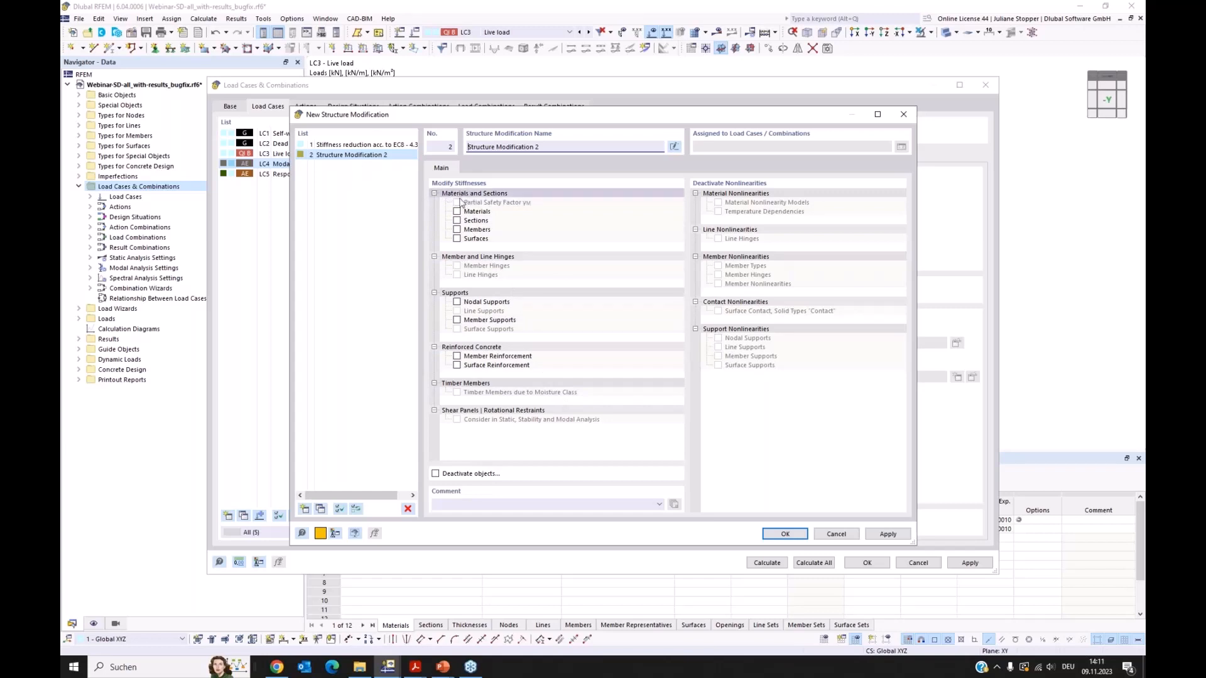
pyautogui.click(457, 230)
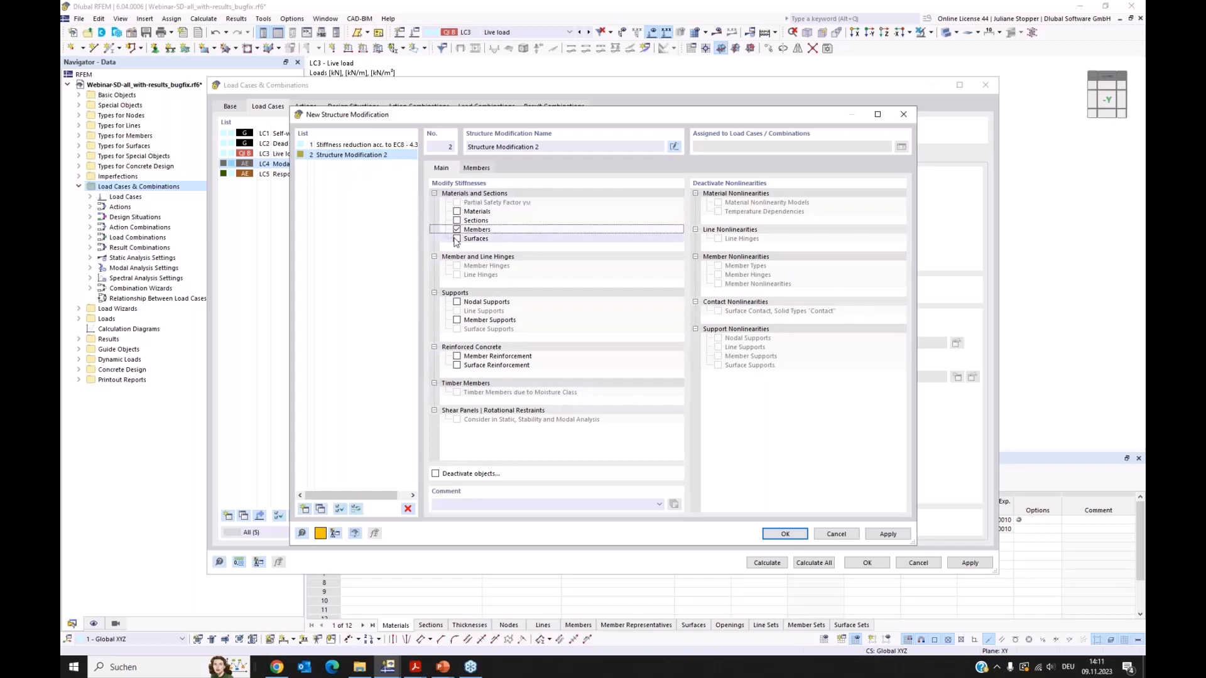
pyautogui.click(457, 240)
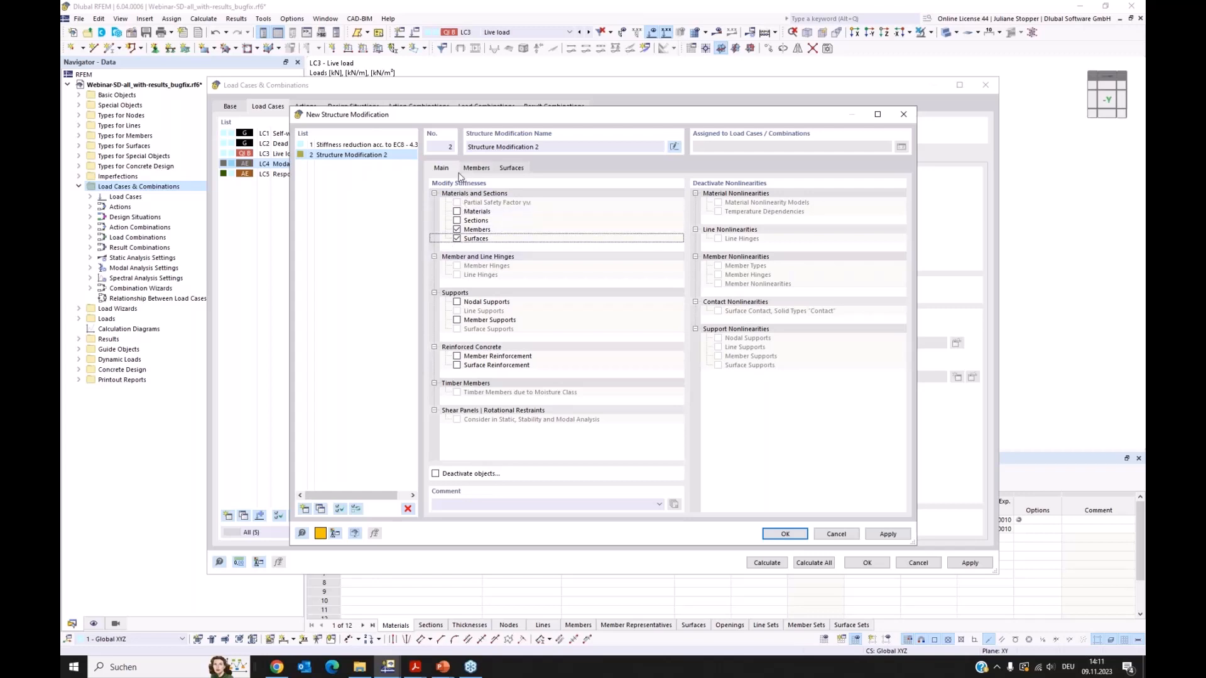
# Start a new member stiffness modification of the type Multiplier factors of partial stiffnesses, weights and masses.
pyautogui.click(484, 169)
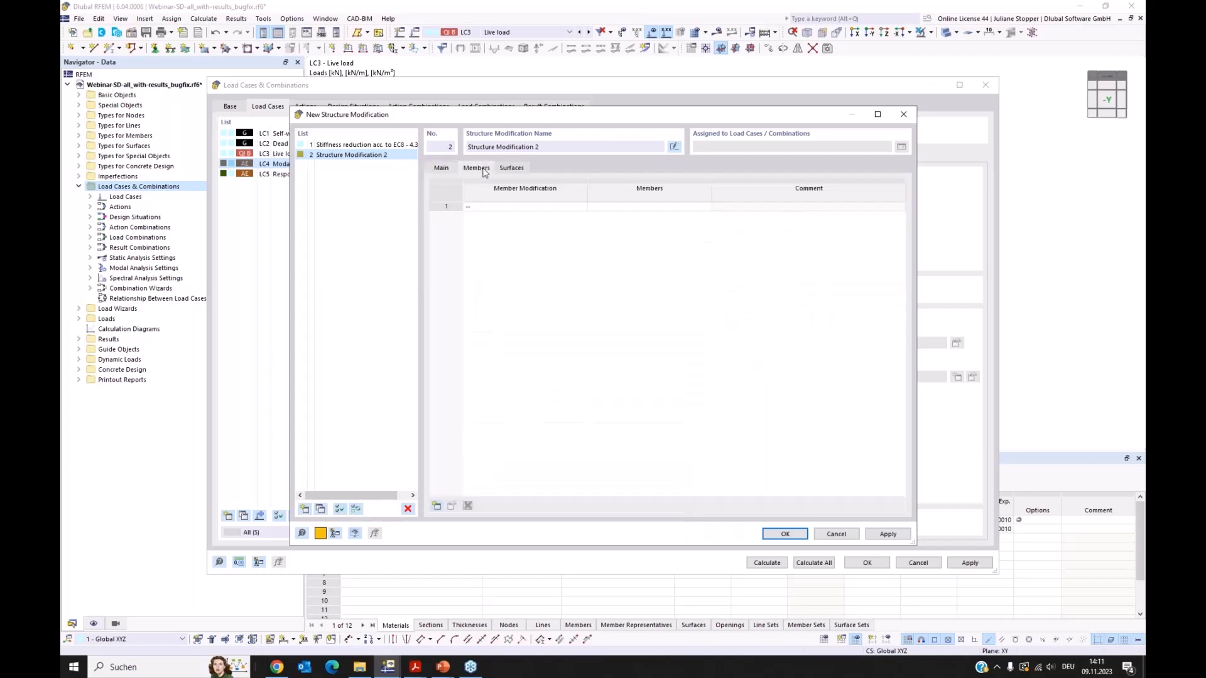
pyautogui.click(496, 208)
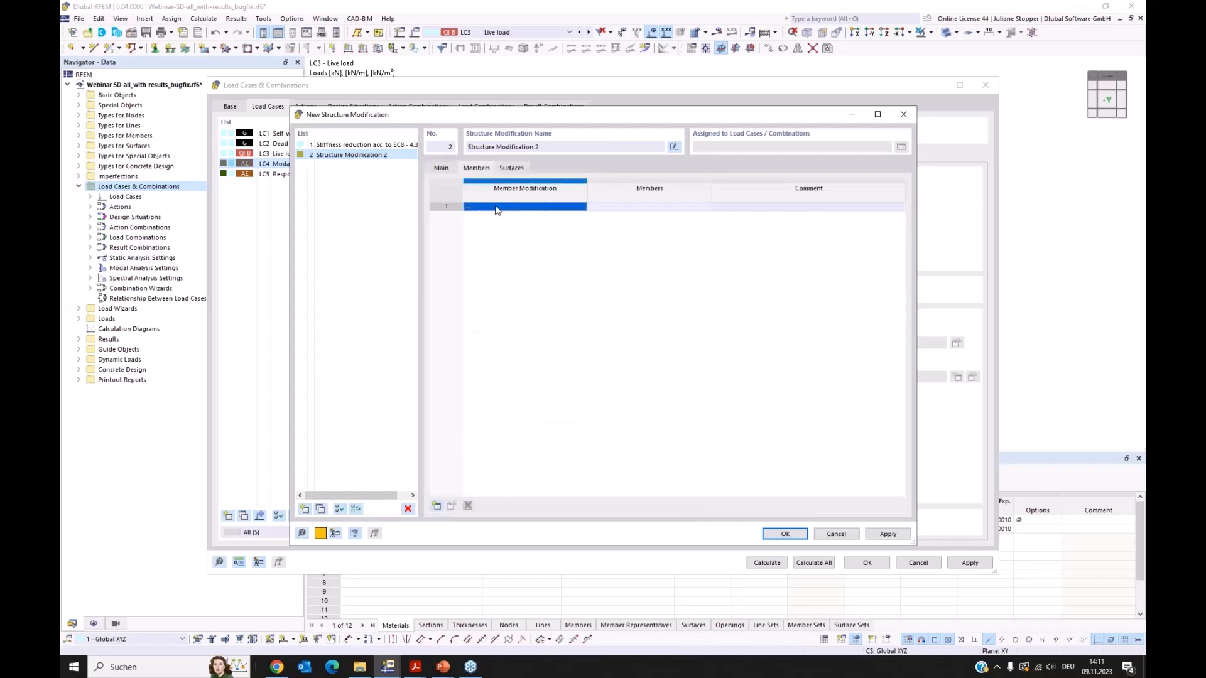
pyautogui.click(496, 207)
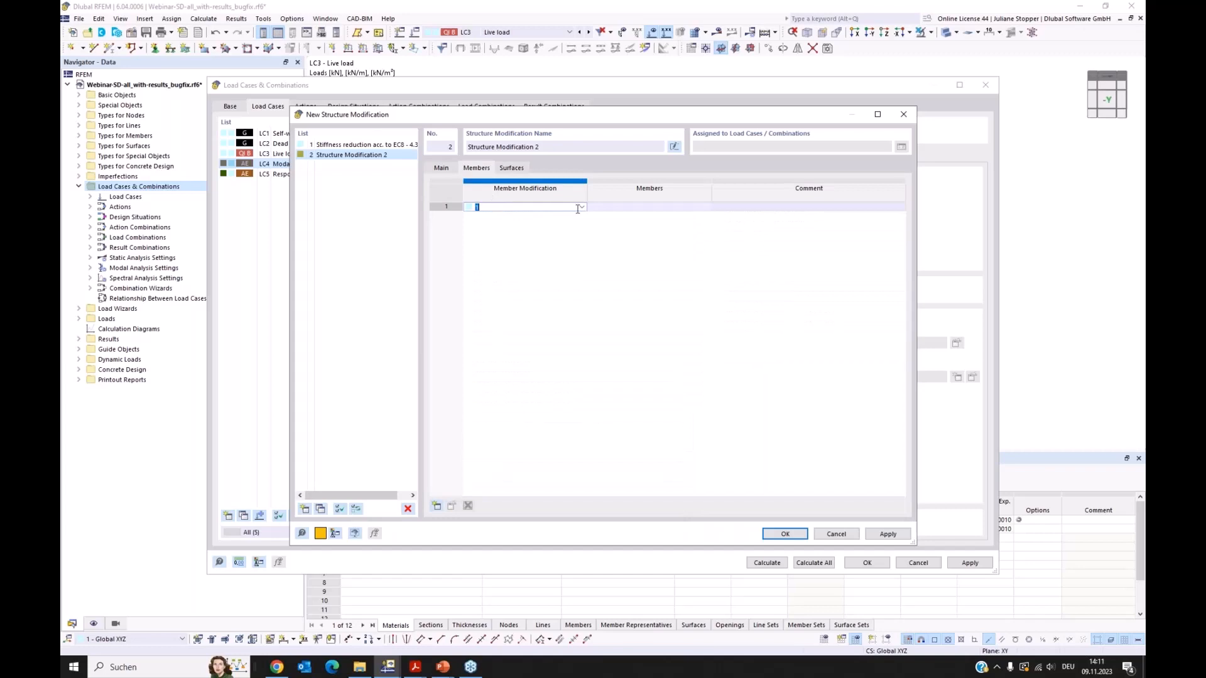
pyautogui.click(437, 506)
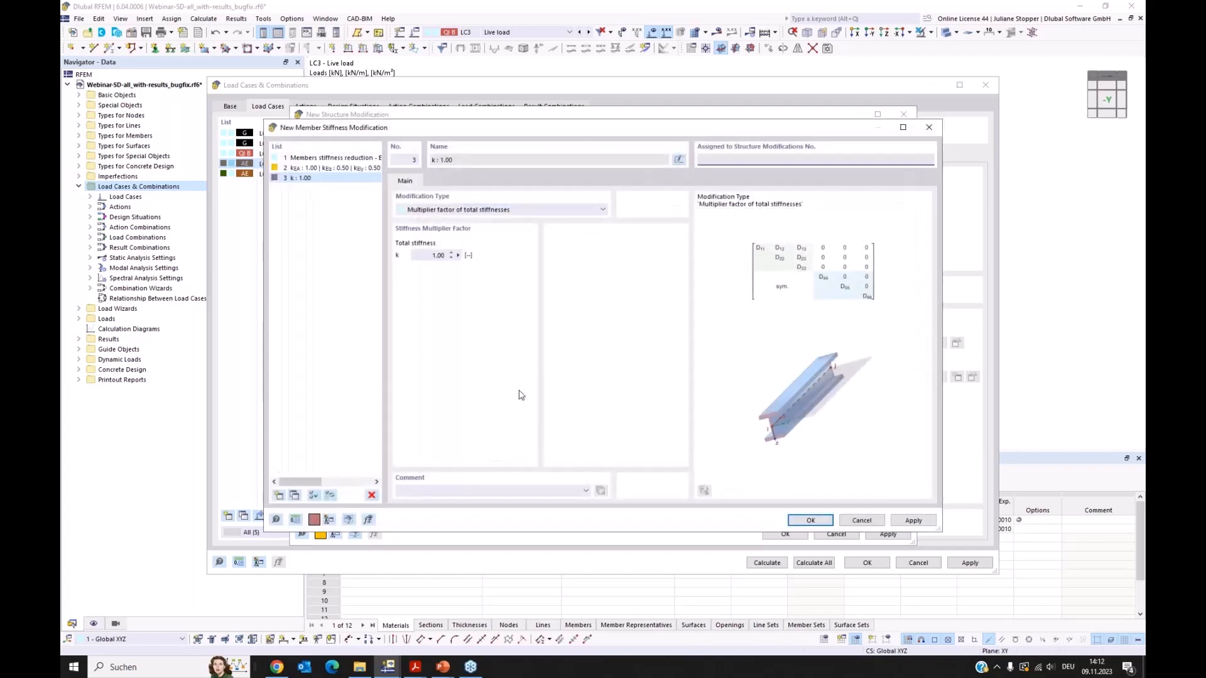
pyautogui.click(447, 211)
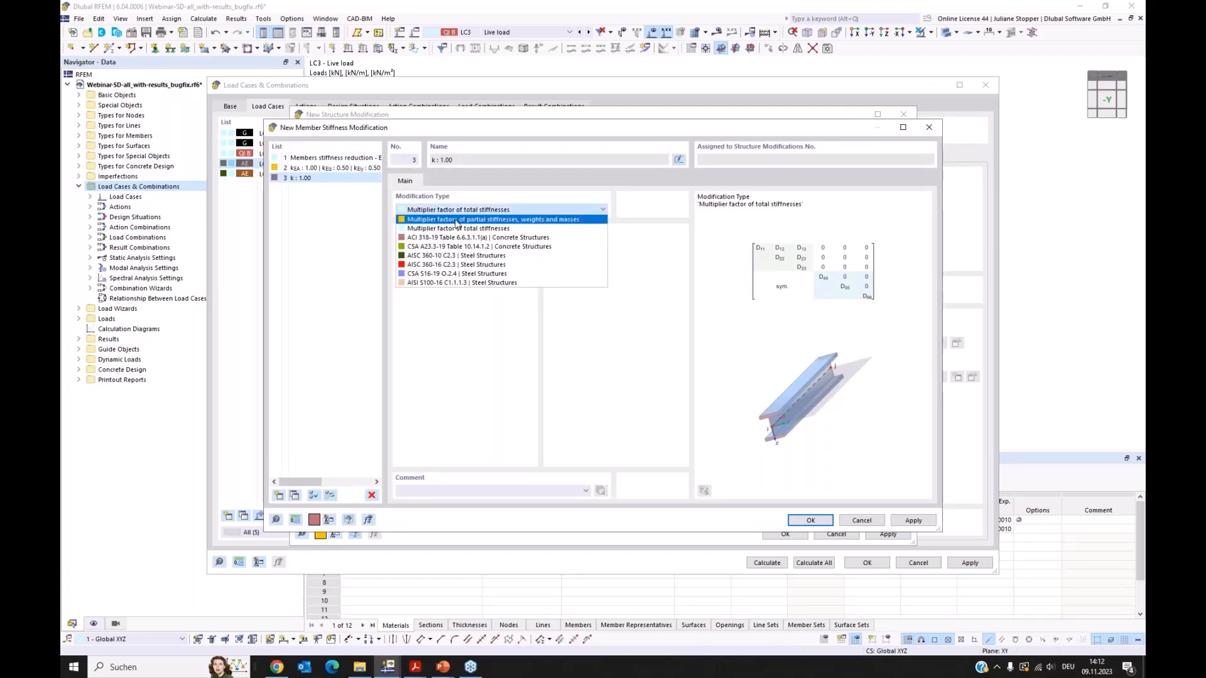
pyautogui.click(457, 219)
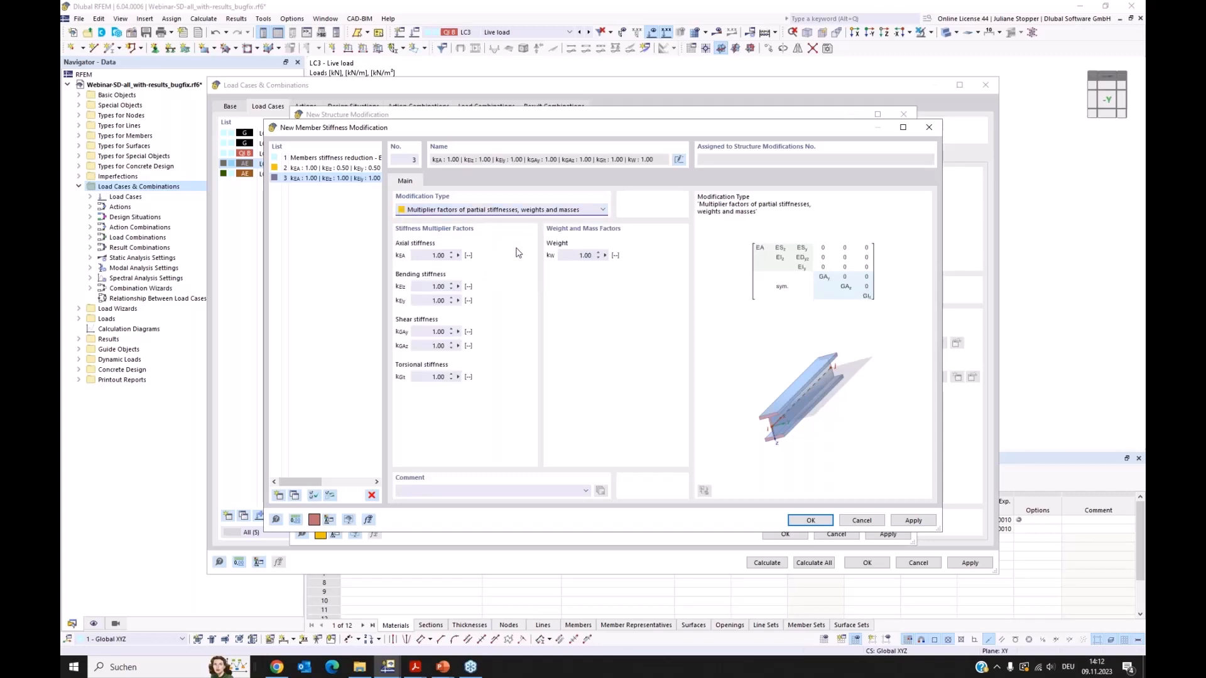
# Set the bending and shear stiffness factors to 0.50 and the torsional stiffness factor to 0.10, and save the member stiffness modification.
pyautogui.click(432, 287)
pyautogui.write('0,5')
pyautogui.press('Tab')
pyautogui.write('0,5')
pyautogui.press('Tab')
pyautogui.write('.5')
pyautogui.press('Tab')
pyautogui.press('Tab')
pyautogui.click(811, 521)
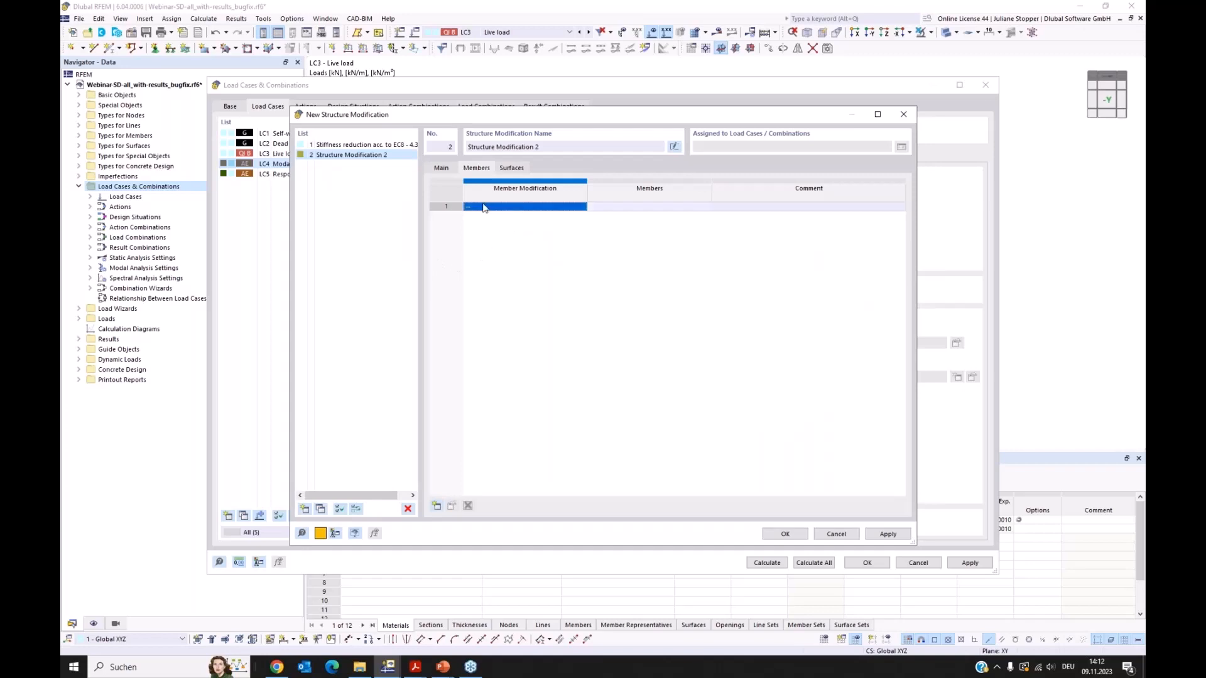
# Try to save Structure Modification 2 with member stiffness modification 3 in its member table but no members assigned.
pyautogui.click(520, 207)
pyautogui.click(582, 206)
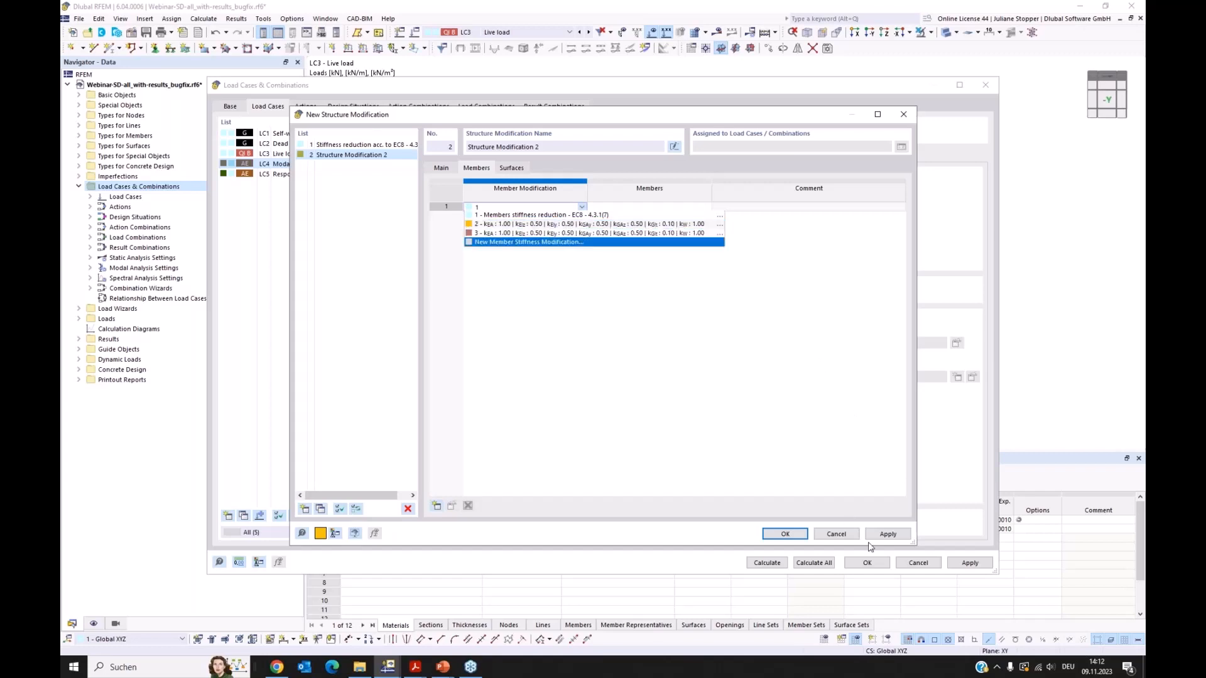
pyautogui.click(593, 233)
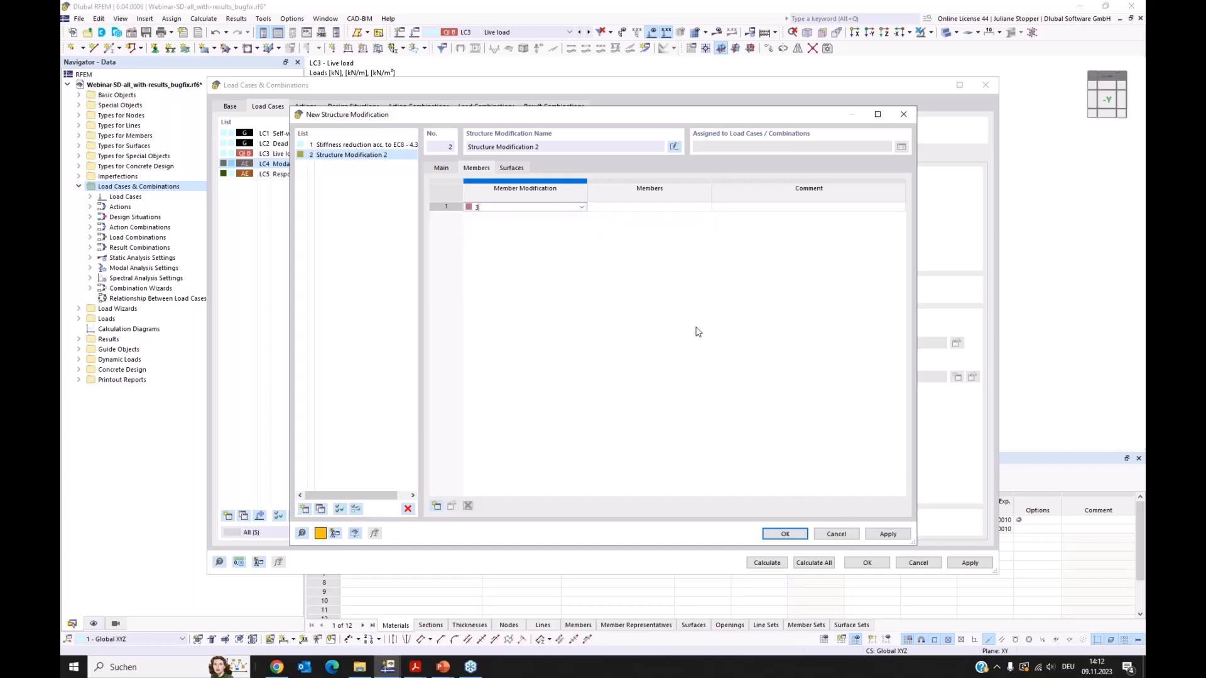
pyautogui.click(779, 534)
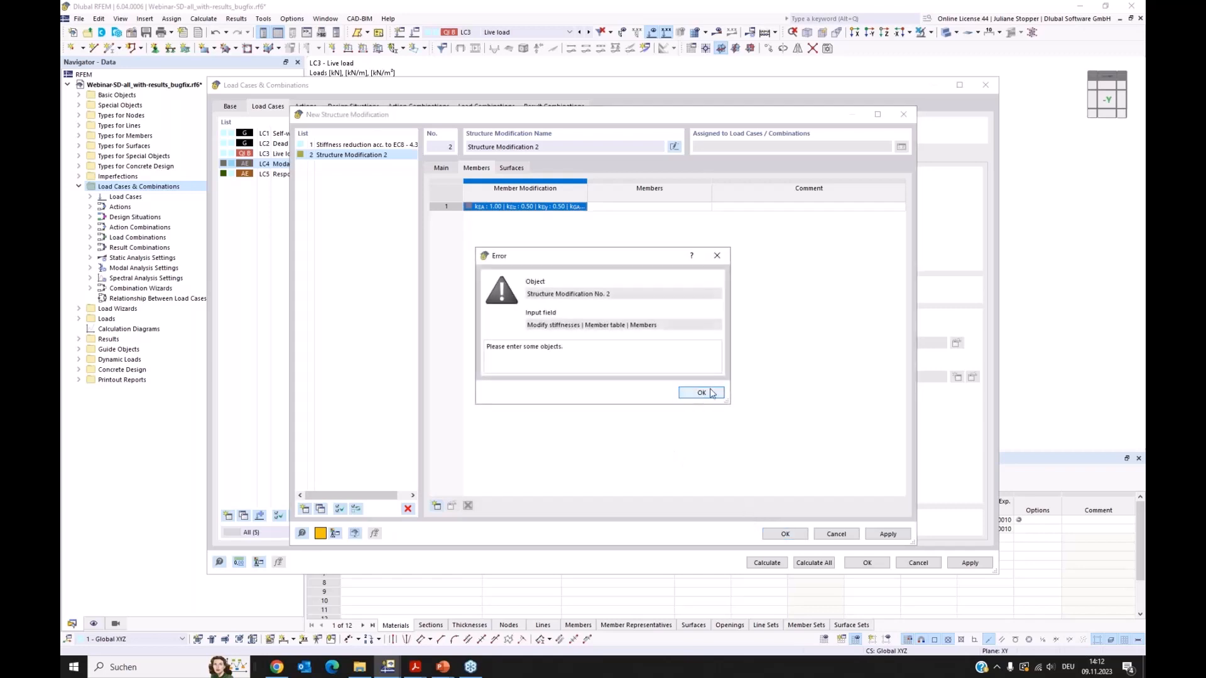
pyautogui.click(701, 392)
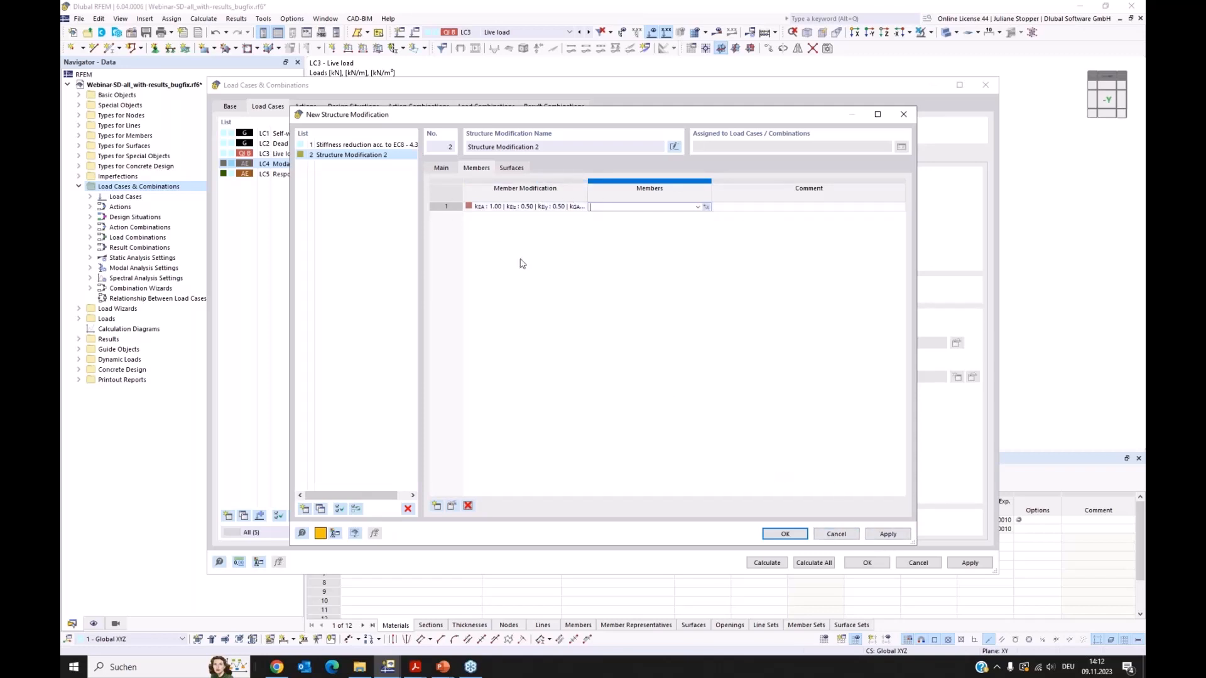
# Delete Structure Modification 2 and return to LC4 with the stiffness reduction according to EC8 - 4.3.1(7).
pyautogui.click(407, 509)
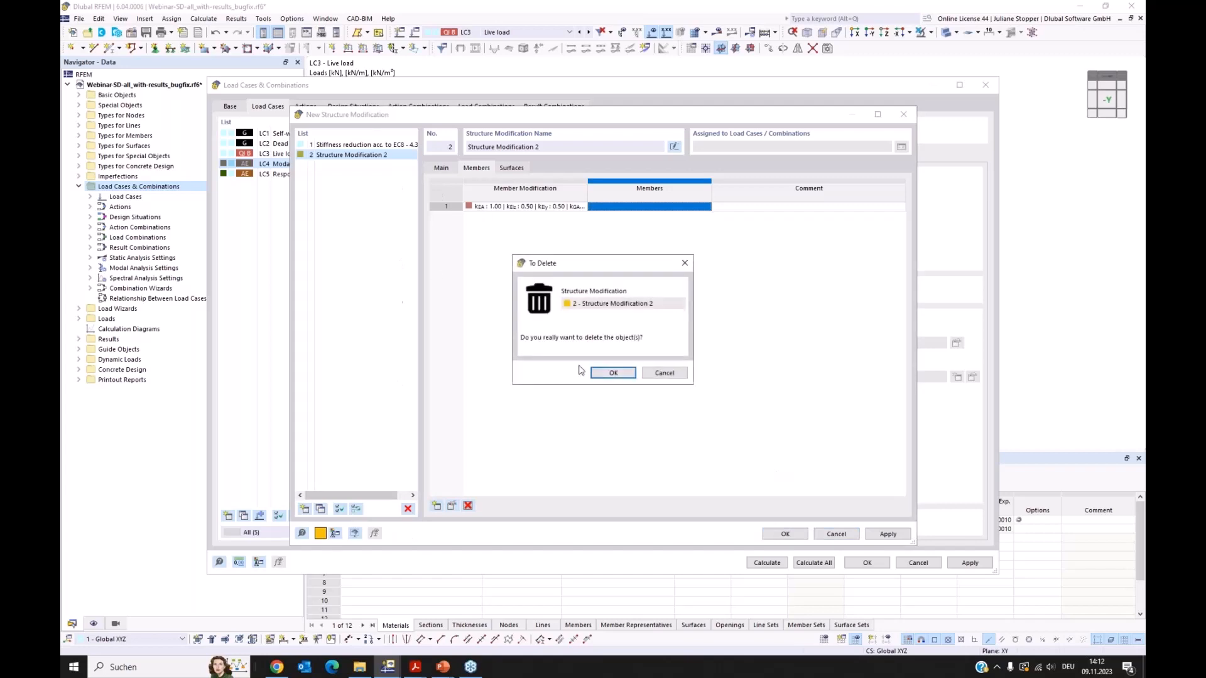
pyautogui.click(616, 375)
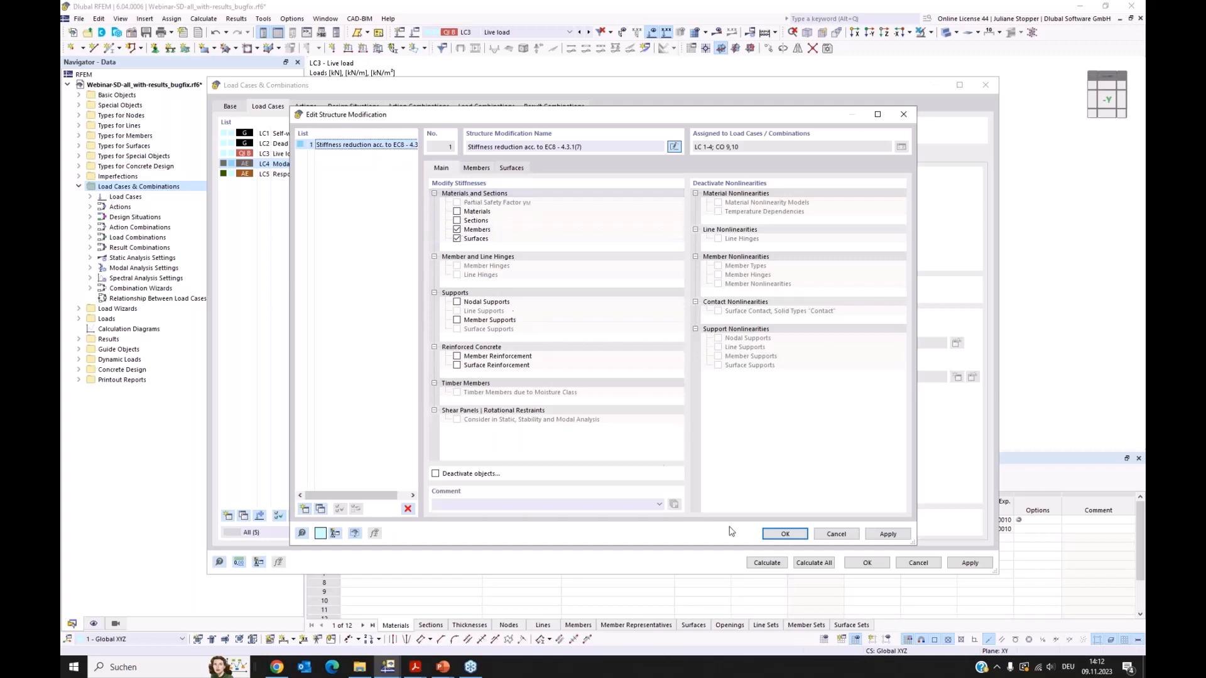
pyautogui.click(785, 534)
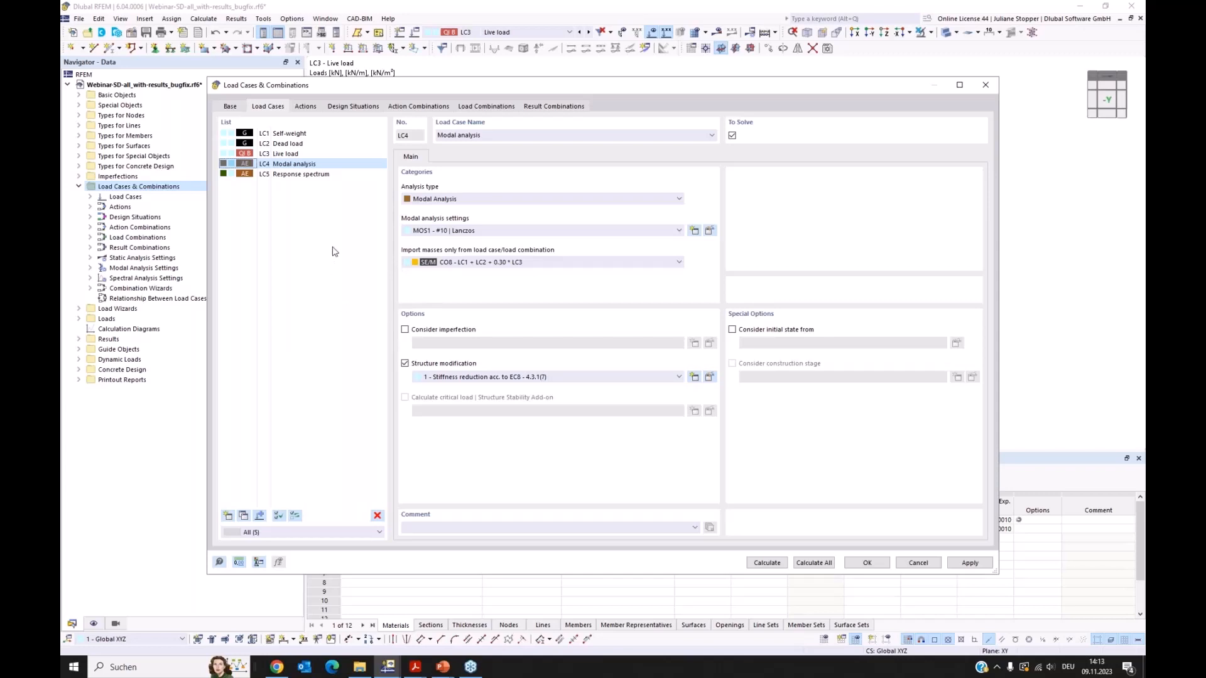
# Review the analysis type of LC5 Response spectrum and the combination rules in spectral analysis settings SPS1, and close them without changes.
pyautogui.click(298, 175)
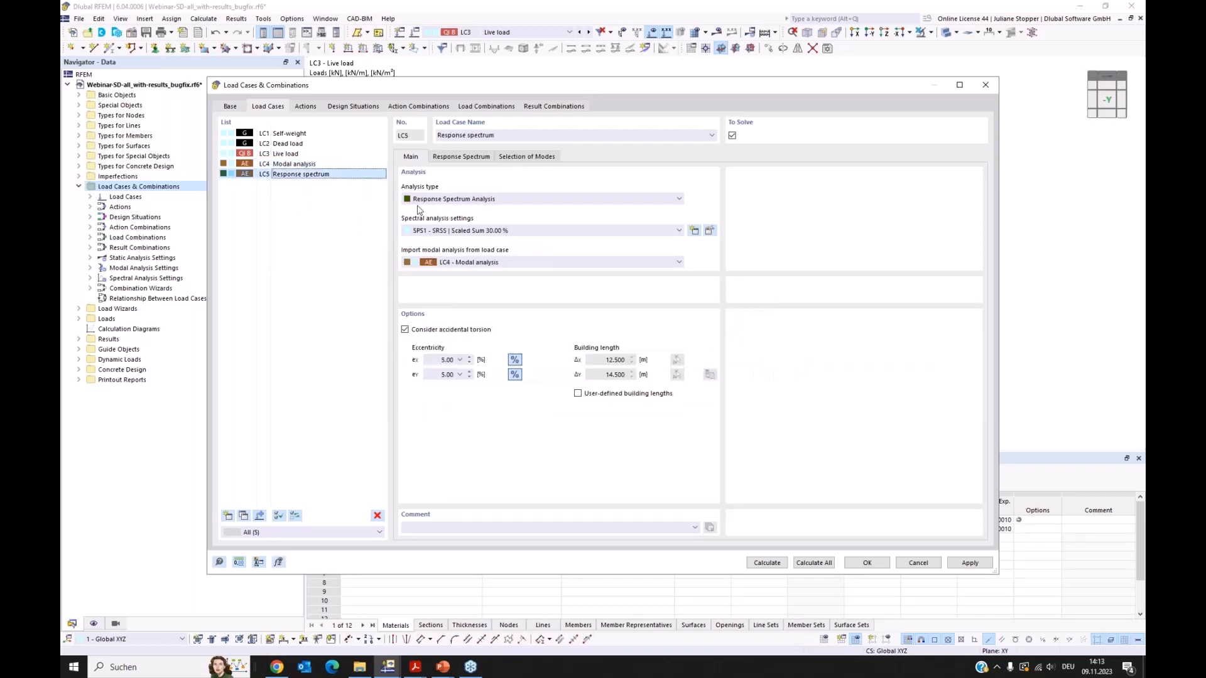
pyautogui.click(544, 200)
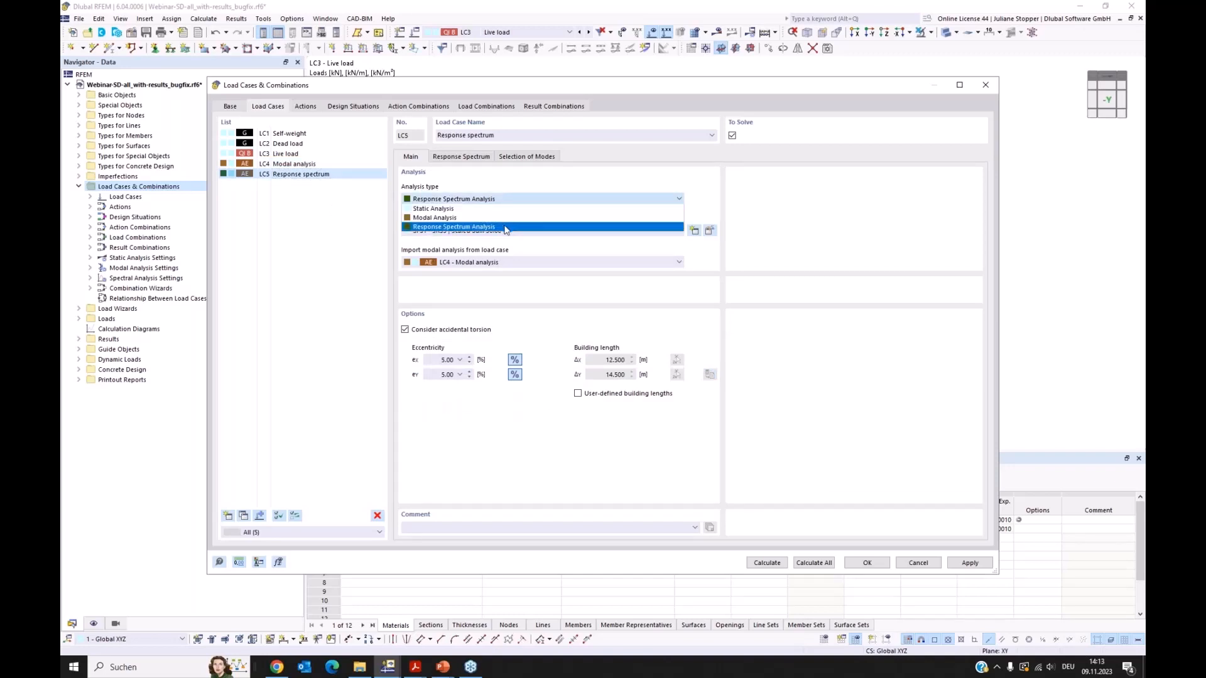
pyautogui.click(537, 228)
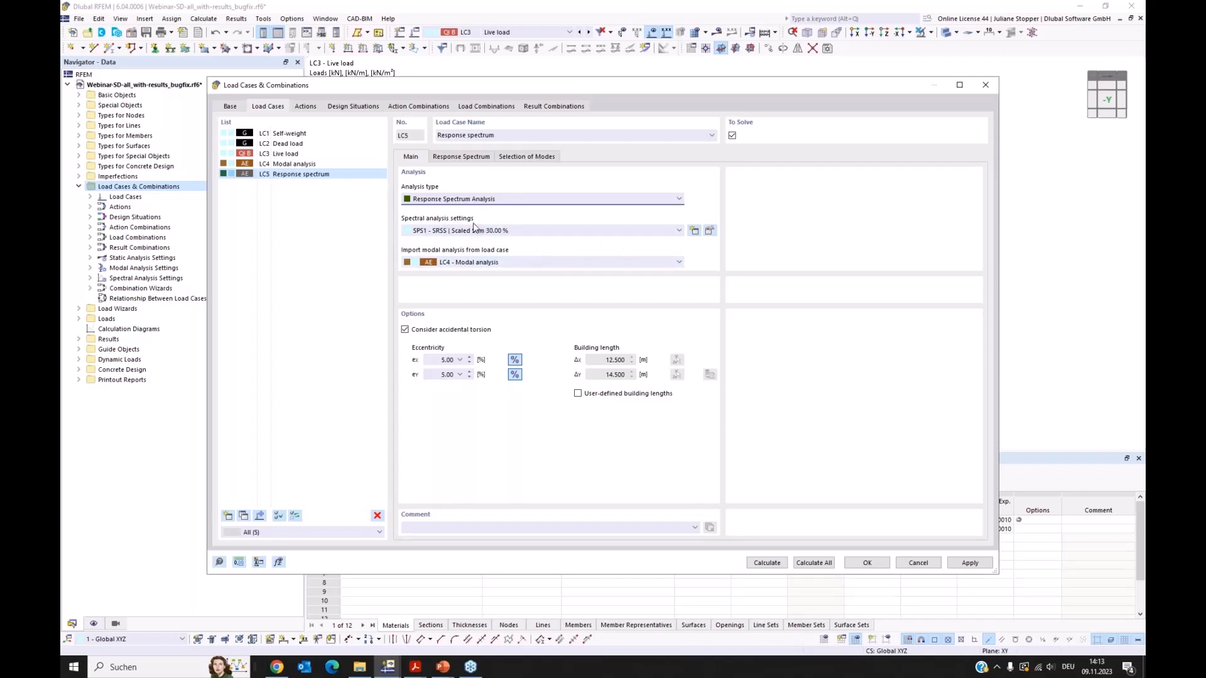
pyautogui.click(710, 231)
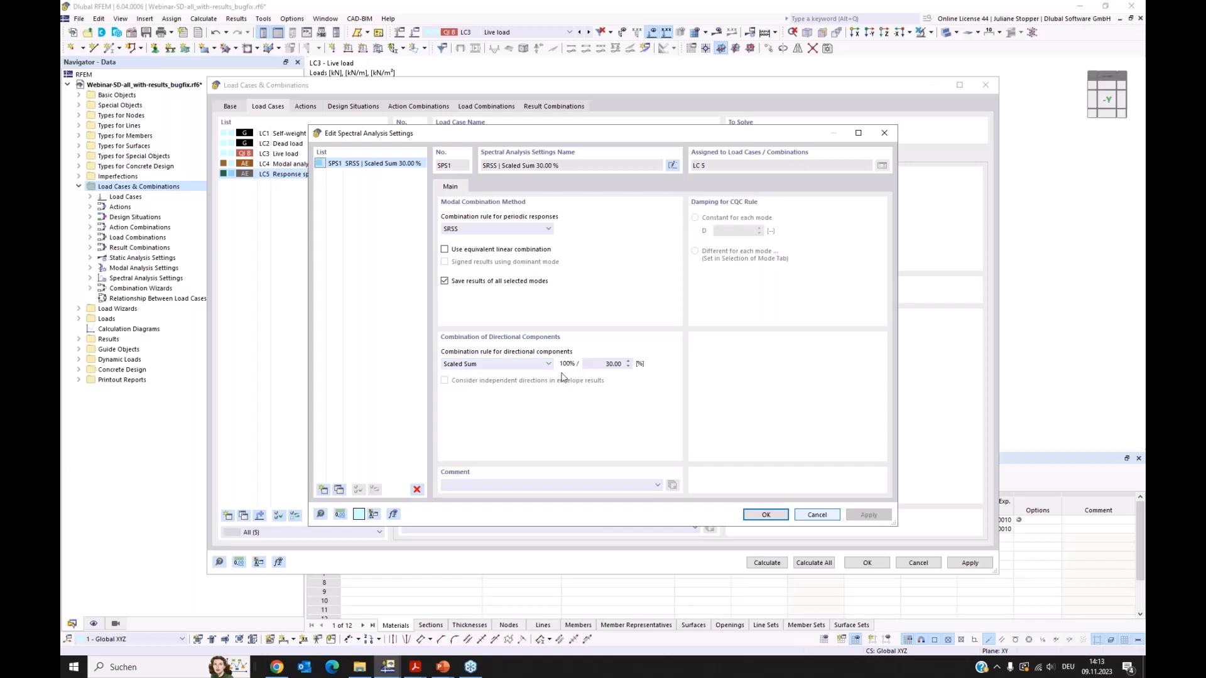
pyautogui.click(816, 515)
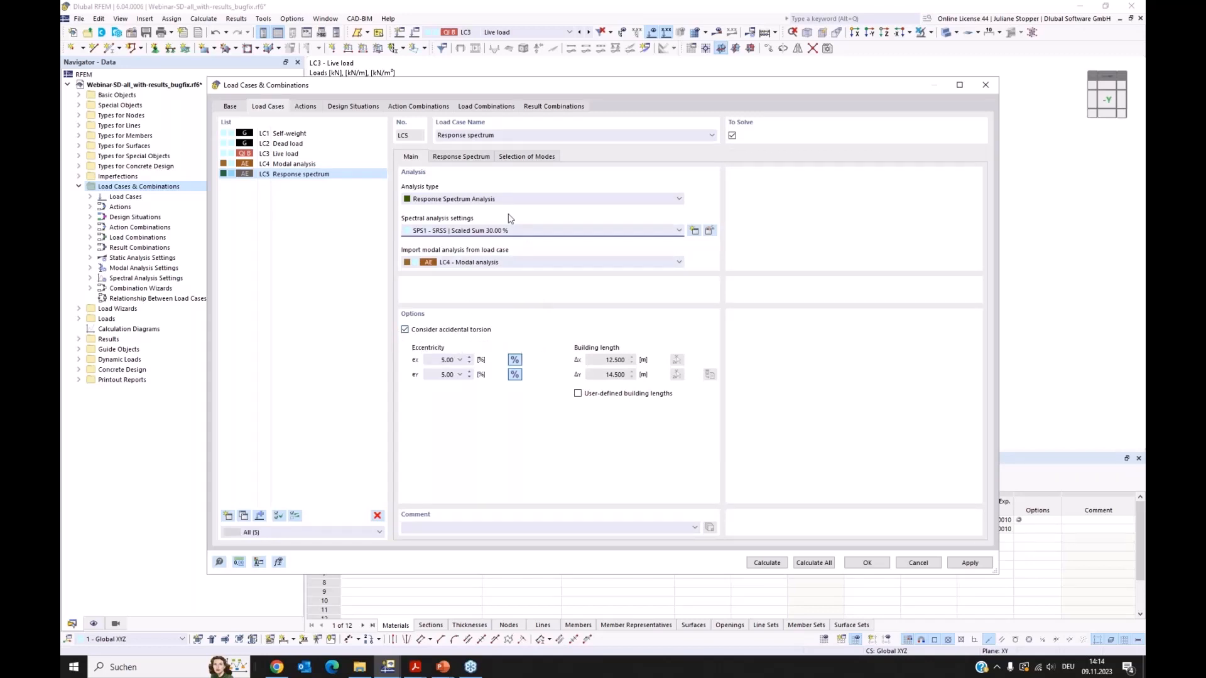
# Switch the X and Y directions of LC5's assigned response spectra off and back on.
pyautogui.click(456, 160)
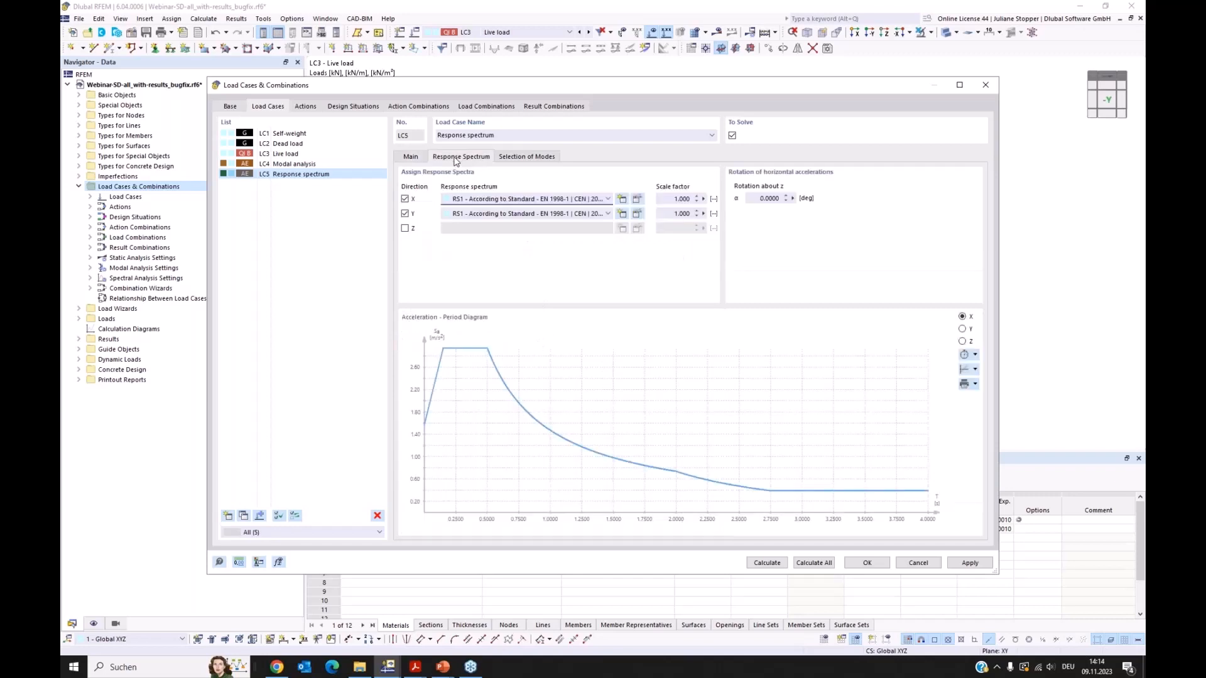
pyautogui.click(404, 214)
pyautogui.click(404, 199)
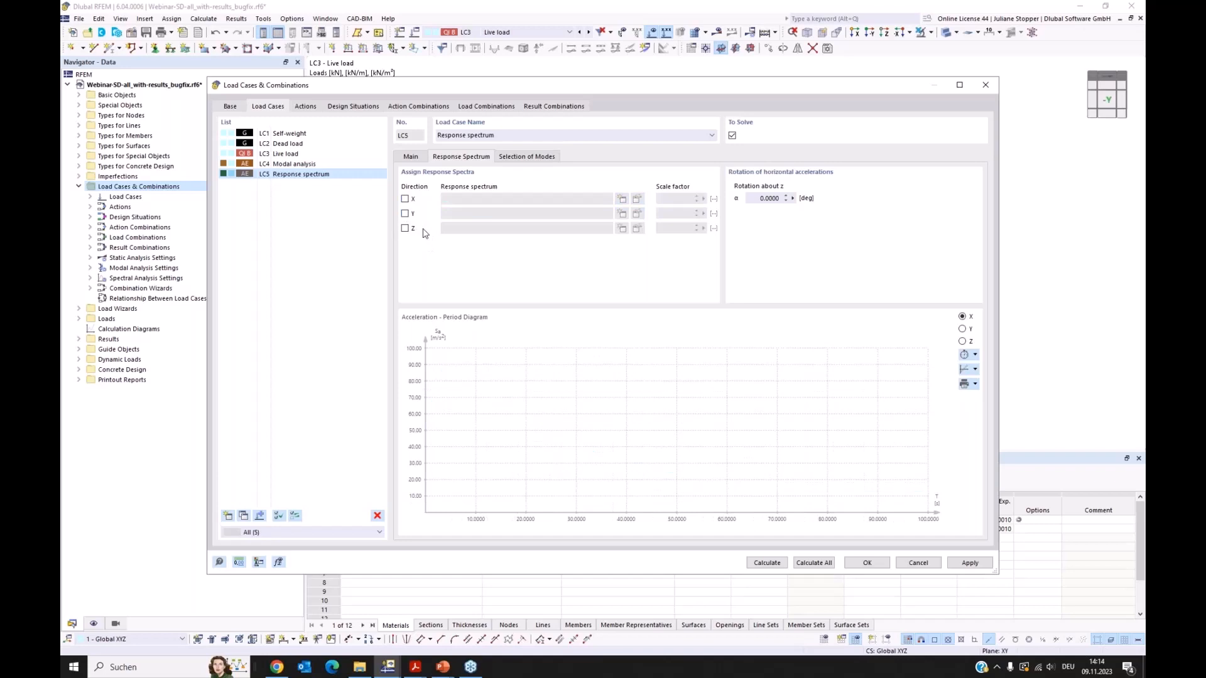
pyautogui.click(405, 199)
pyautogui.click(405, 215)
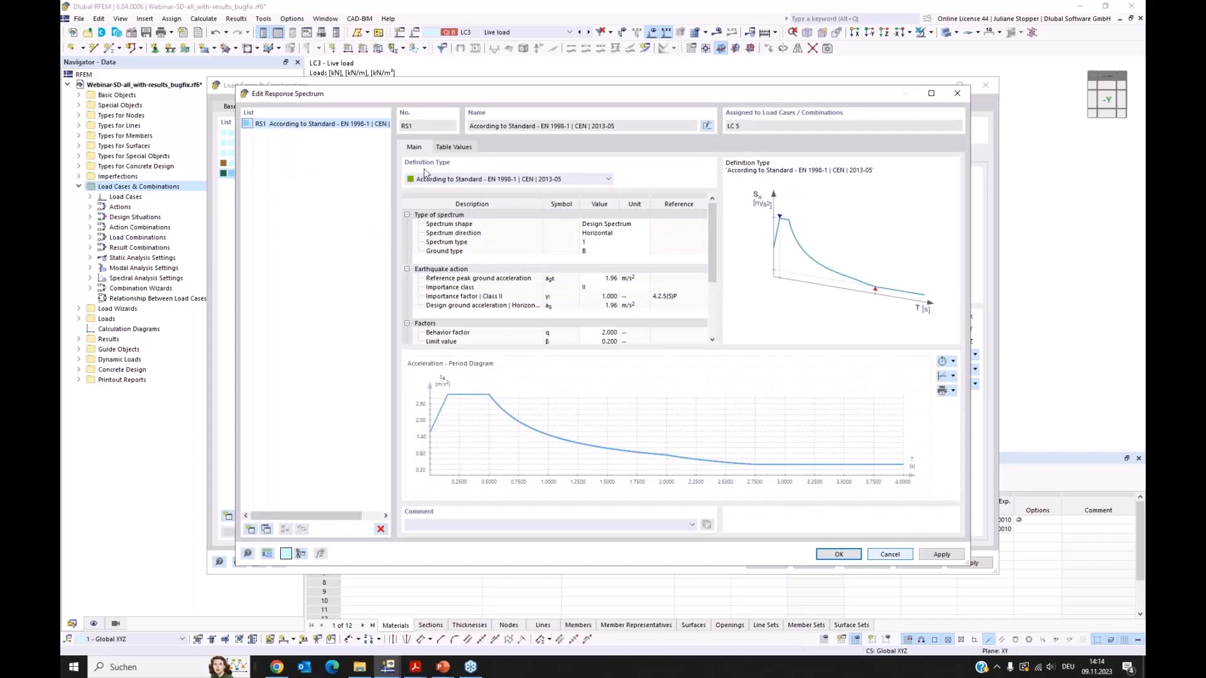
# Review the definition type, earthquake action, behavior factor and ground type parameters of response spectrum RS1, and close it without changes.
pyautogui.click(608, 180)
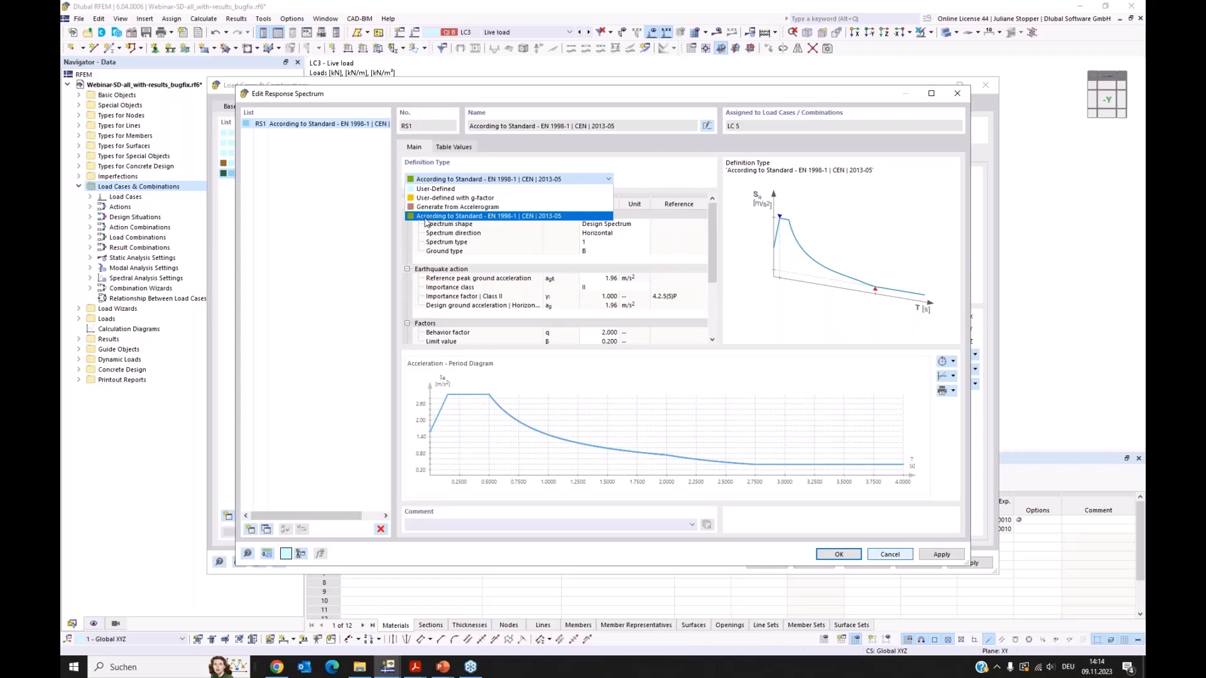
pyautogui.click(649, 180)
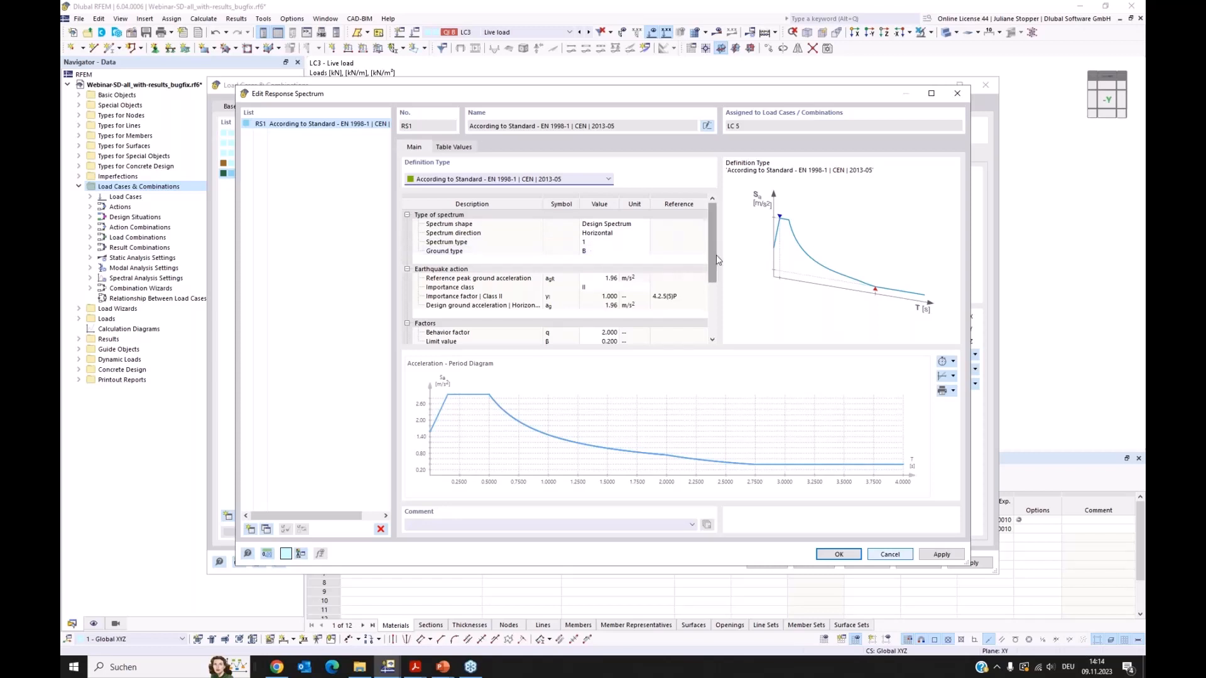
pyautogui.scroll(-1, 709, 270)
pyautogui.scroll(-1, 710, 274)
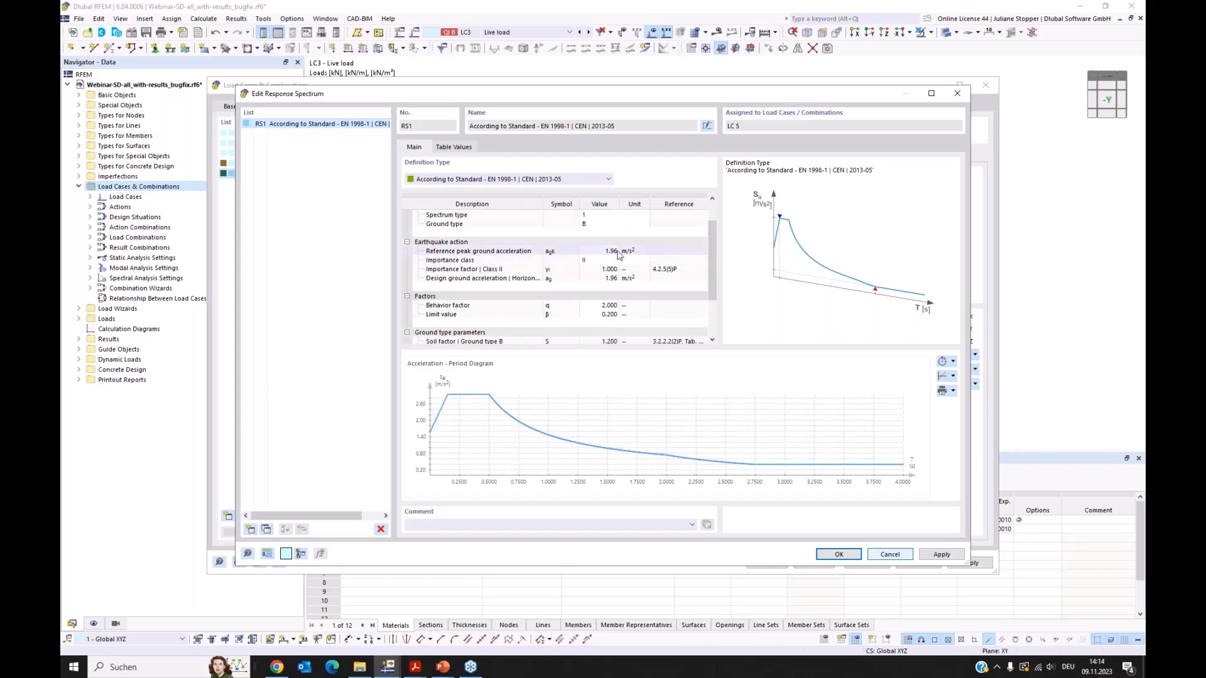
pyautogui.moveTo(710, 274); pyautogui.dragTo(710, 291)
pyautogui.click(608, 287)
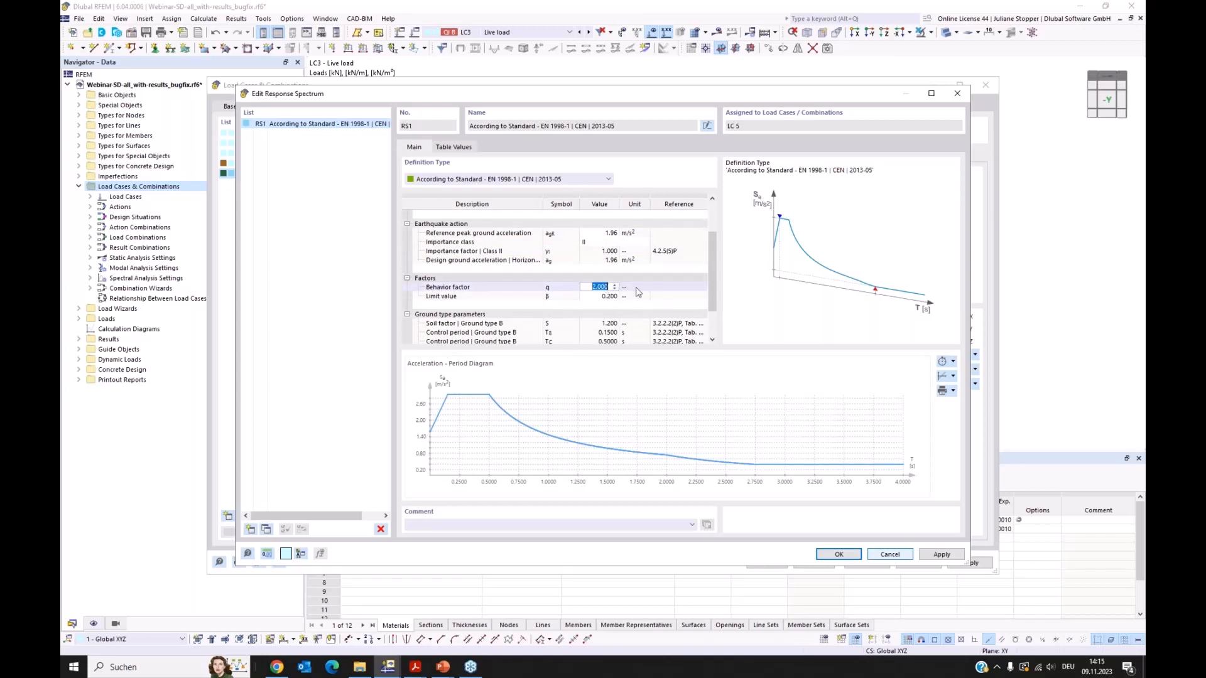
pyautogui.moveTo(713, 293); pyautogui.dragTo(709, 303)
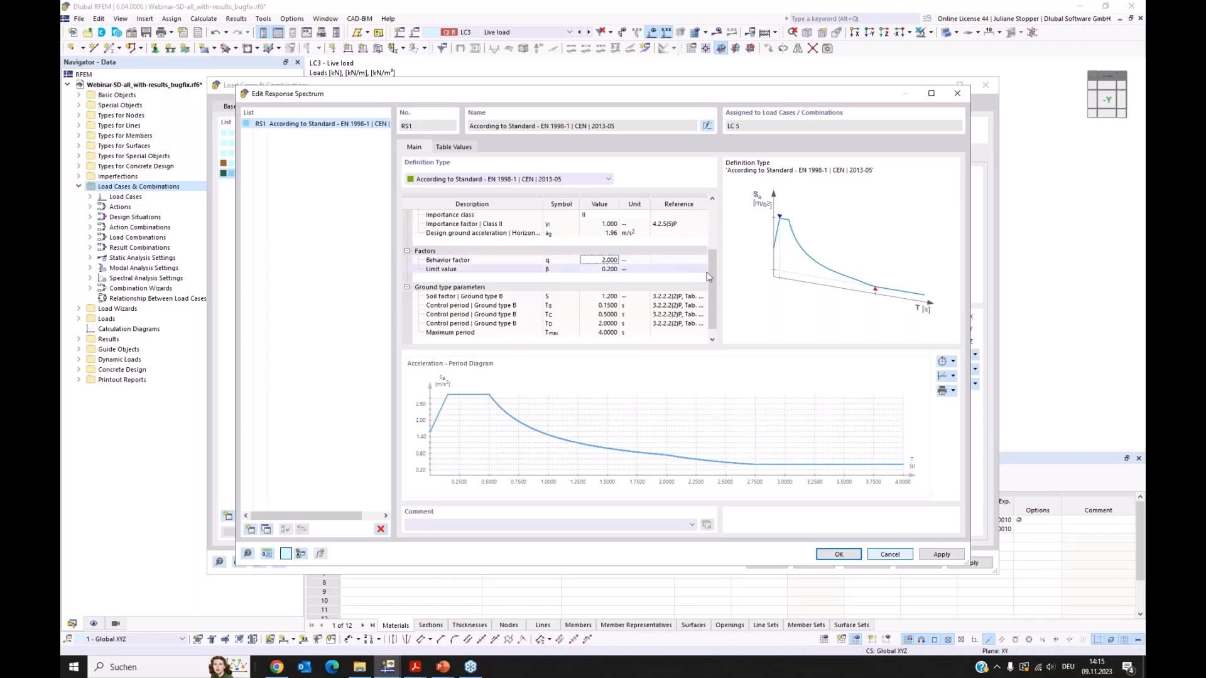
pyautogui.moveTo(714, 283); pyautogui.dragTo(714, 290)
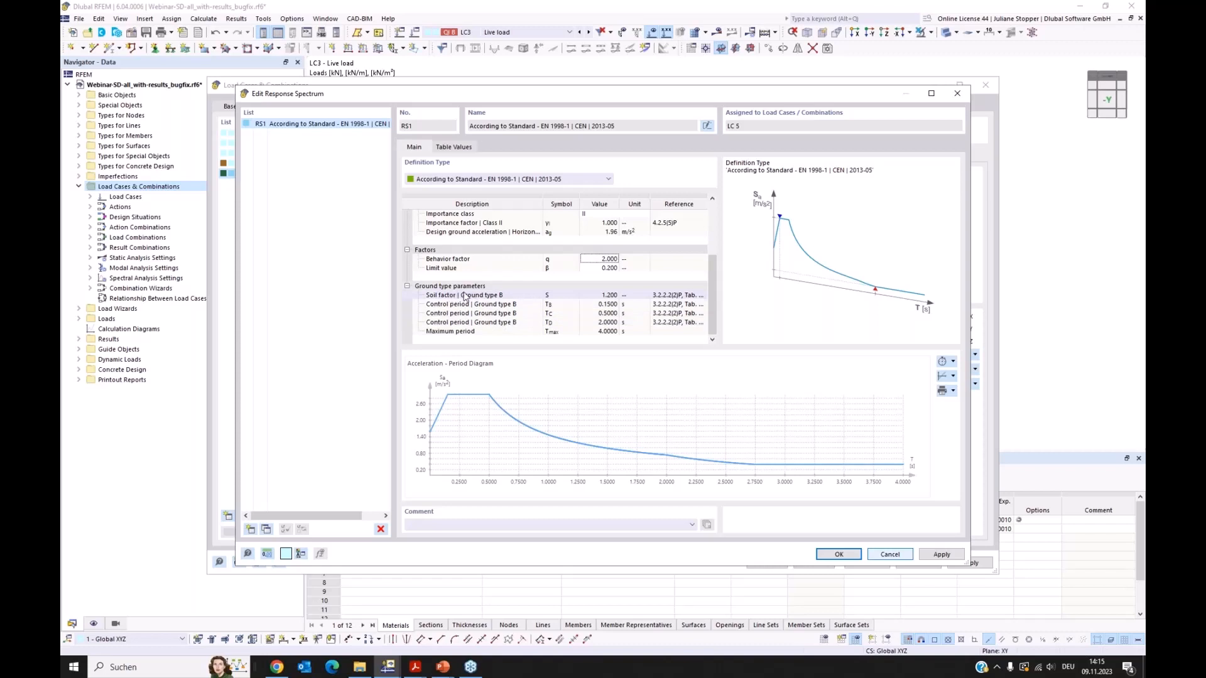
pyautogui.click(554, 314)
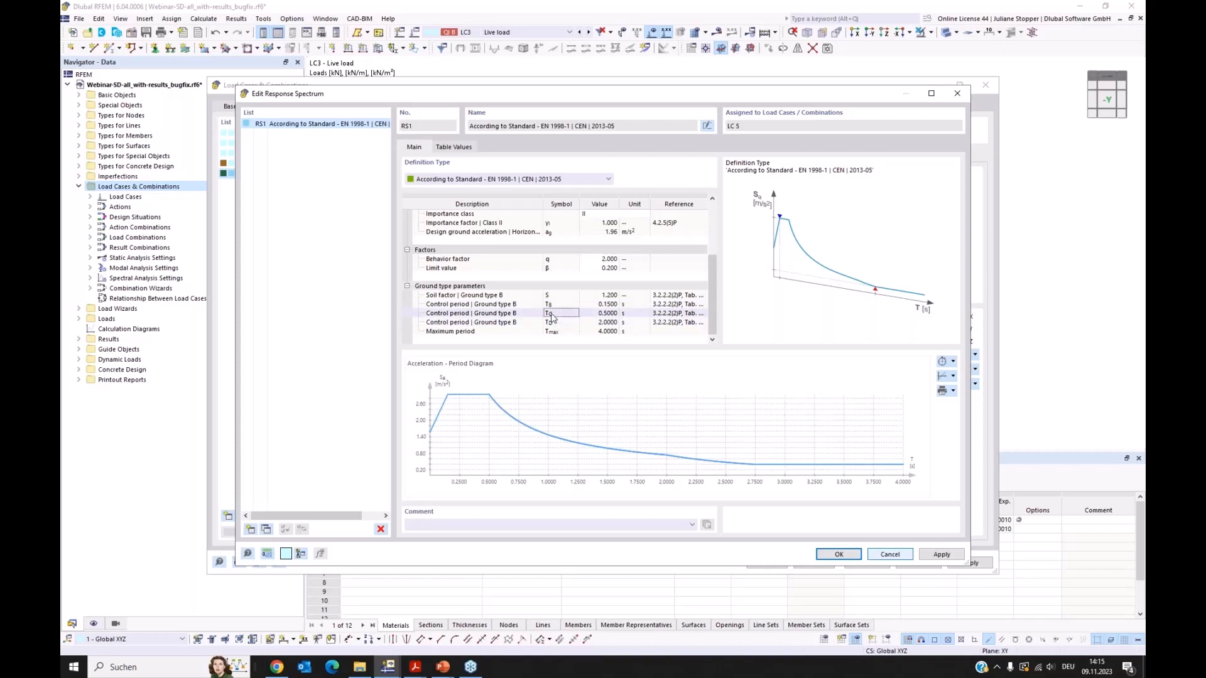
pyautogui.click(615, 314)
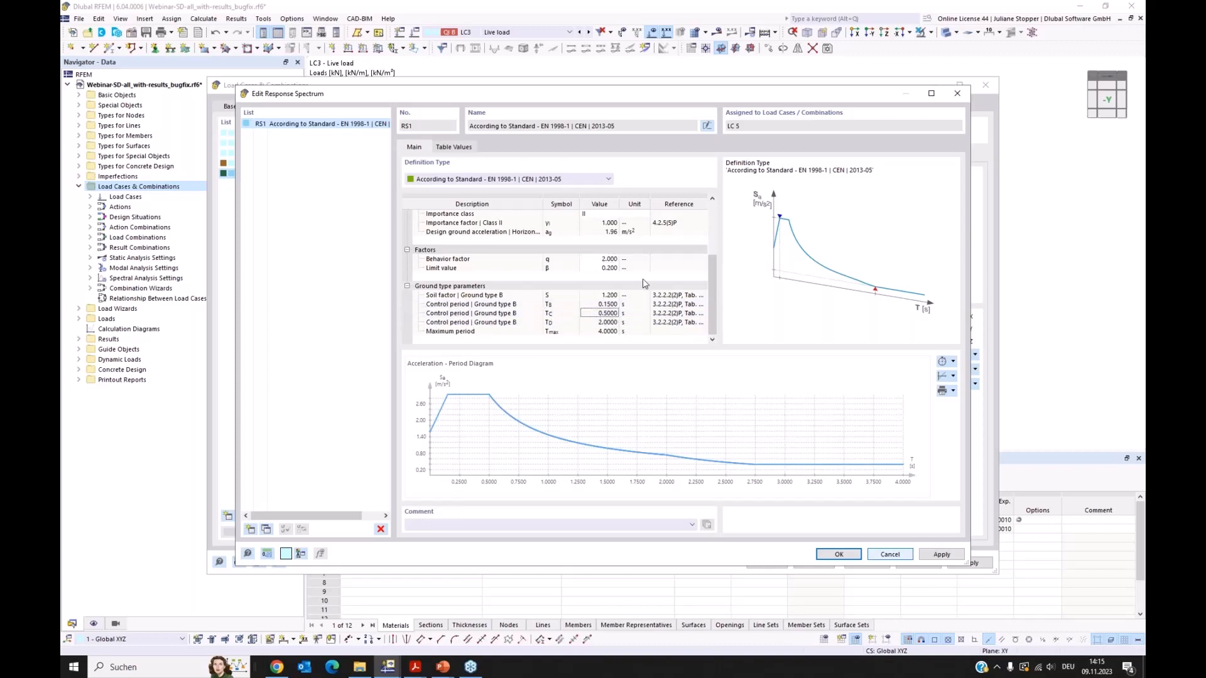
pyautogui.click(900, 556)
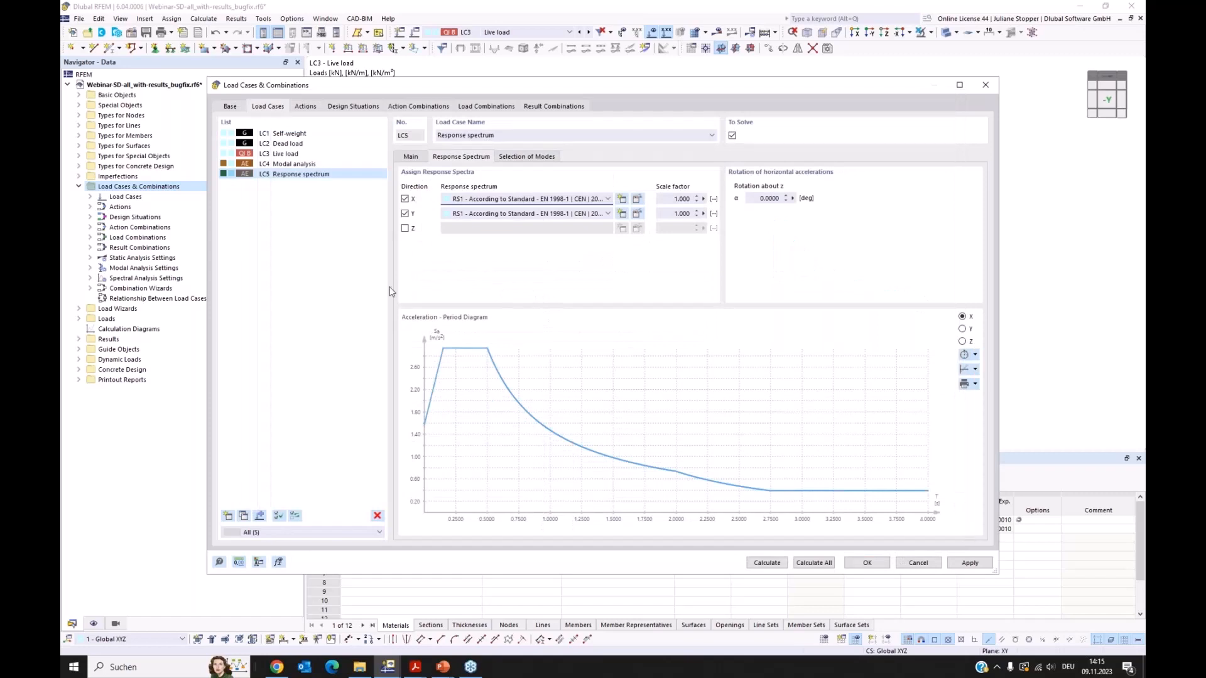
# Review the main settings of LC5, the actions, and the design situations DS1 and DS2.
pyautogui.click(408, 158)
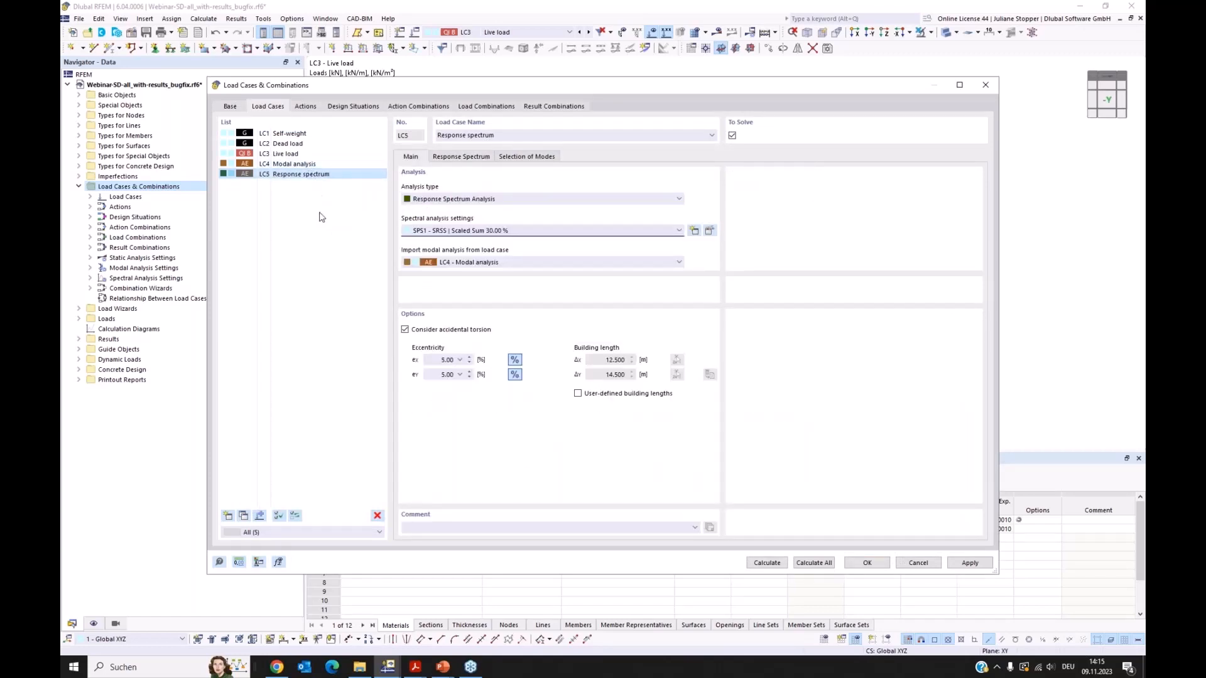
pyautogui.click(320, 217)
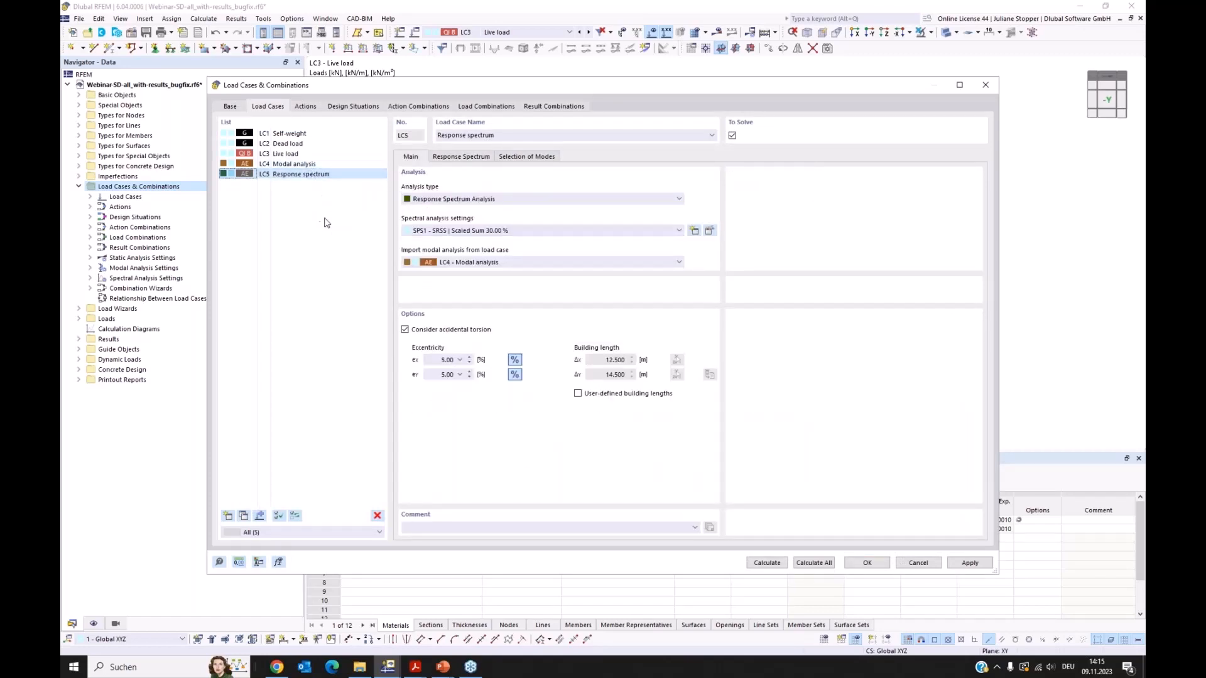
pyautogui.click(304, 106)
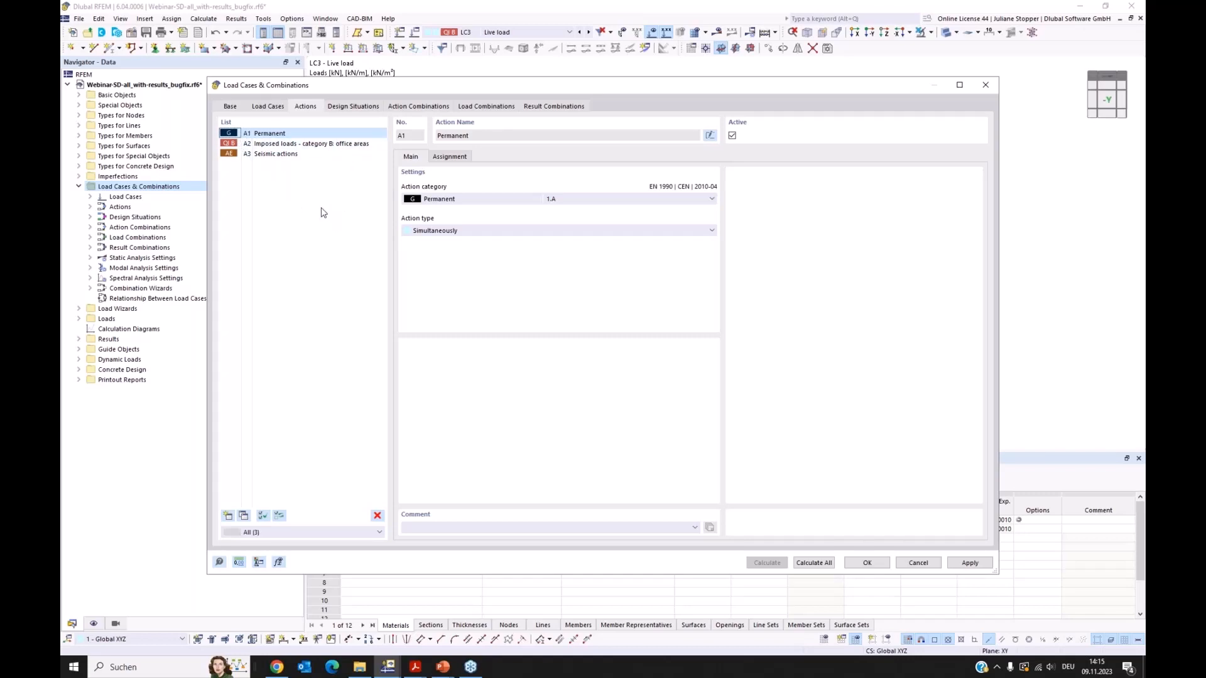
pyautogui.click(352, 108)
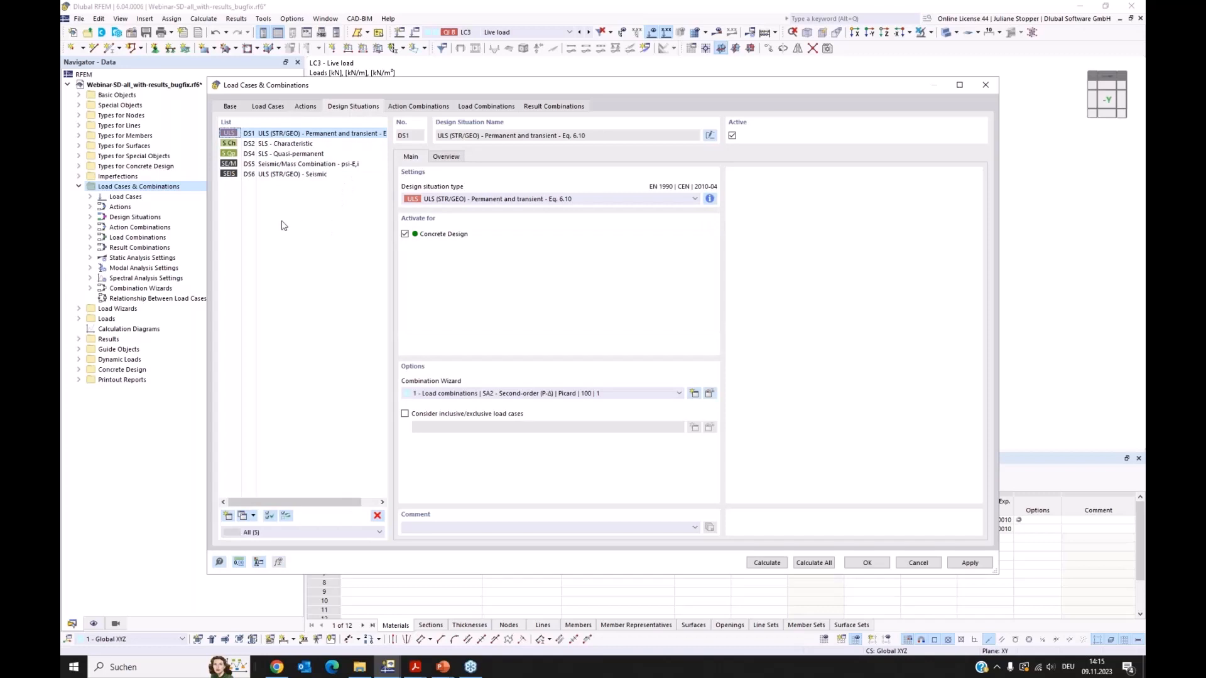
pyautogui.click(253, 145)
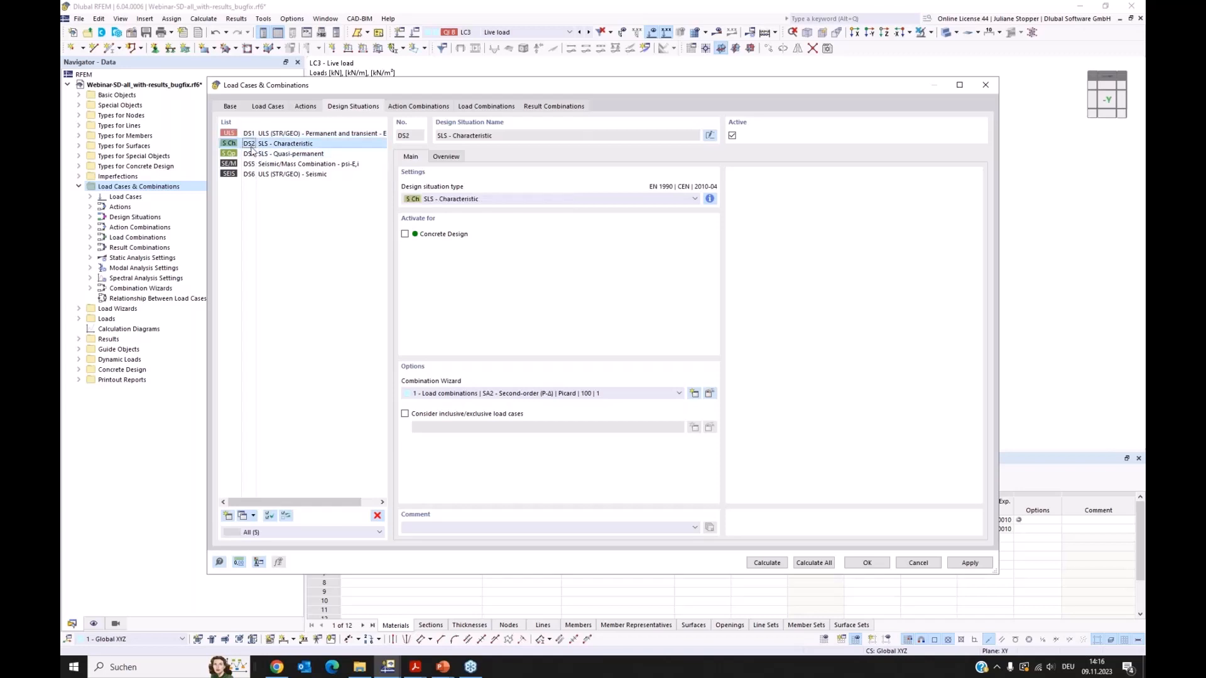
pyautogui.click(252, 135)
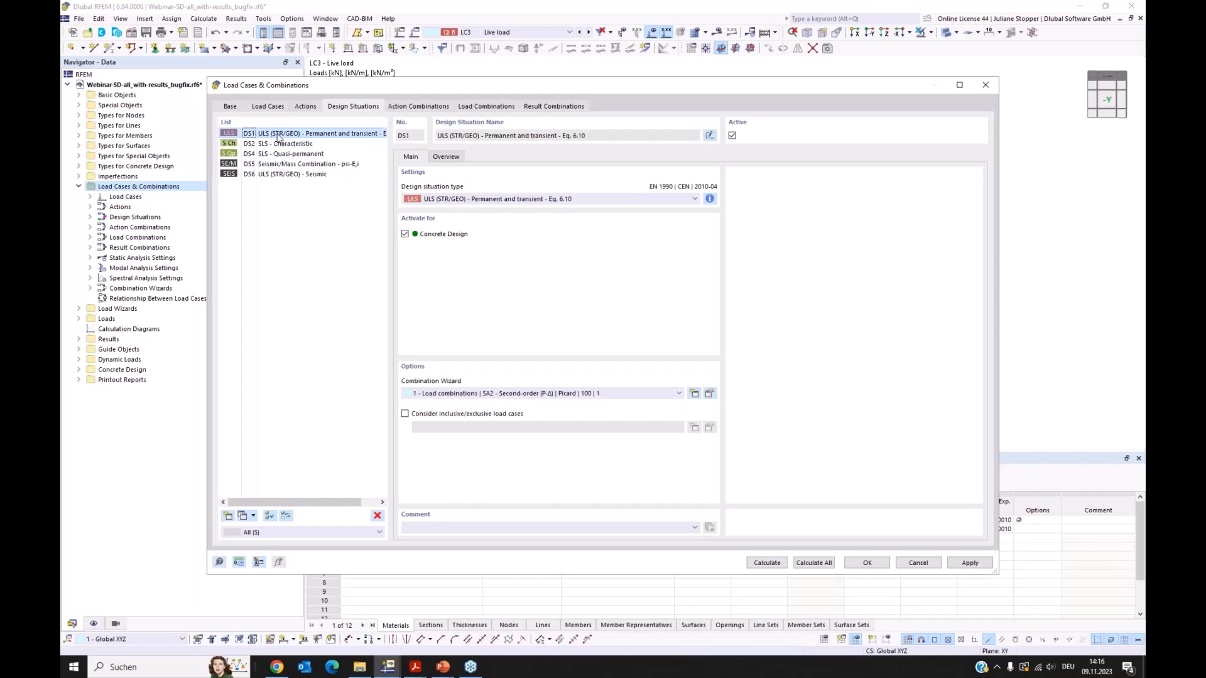
# Examine design situation DS5, its Seismic/Mass Combination type and the information about its combination rule.
pyautogui.click(247, 166)
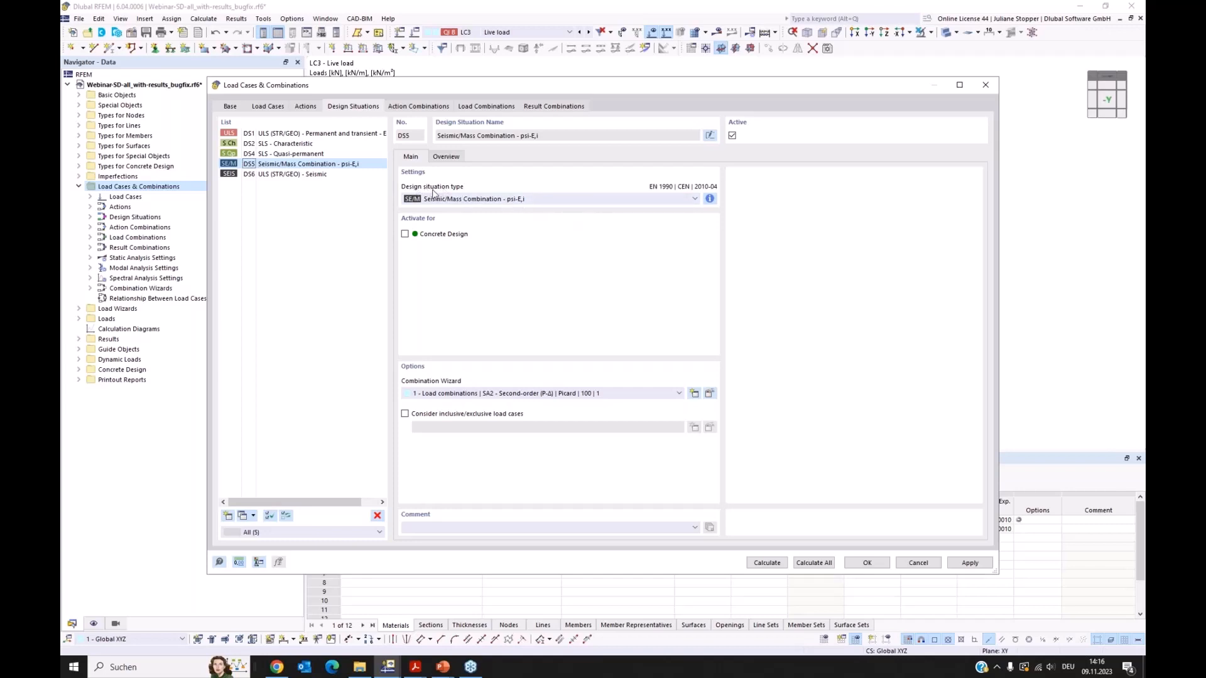
pyautogui.click(681, 200)
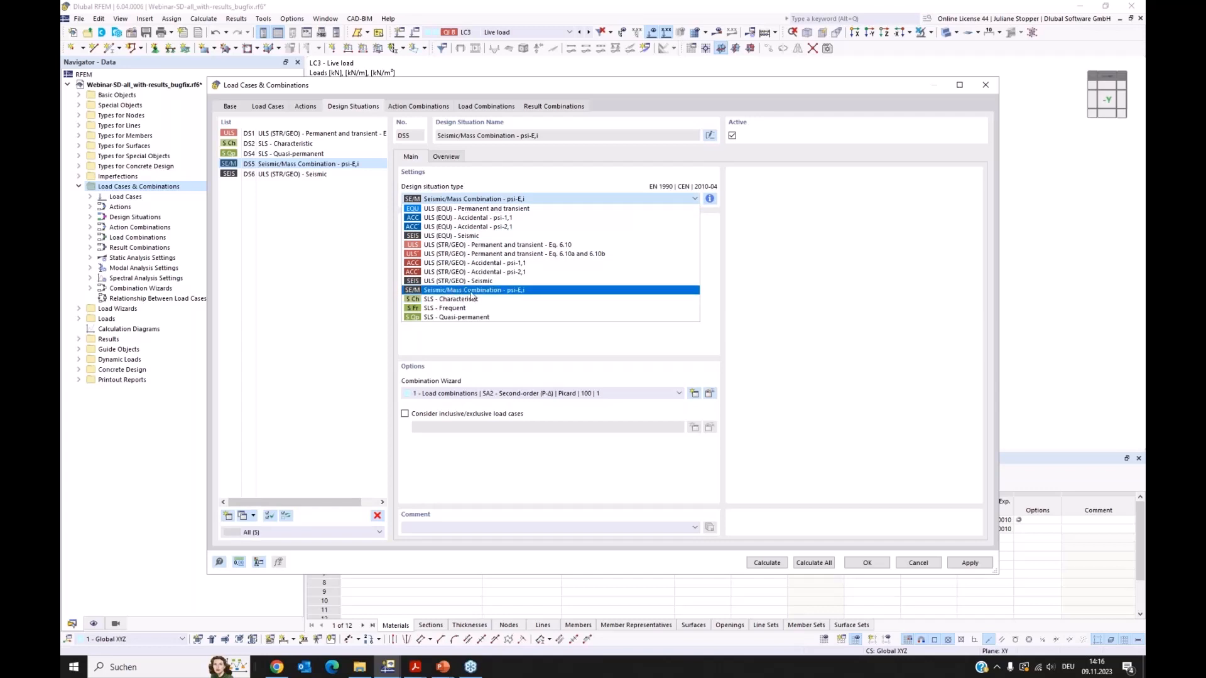
pyautogui.click(520, 291)
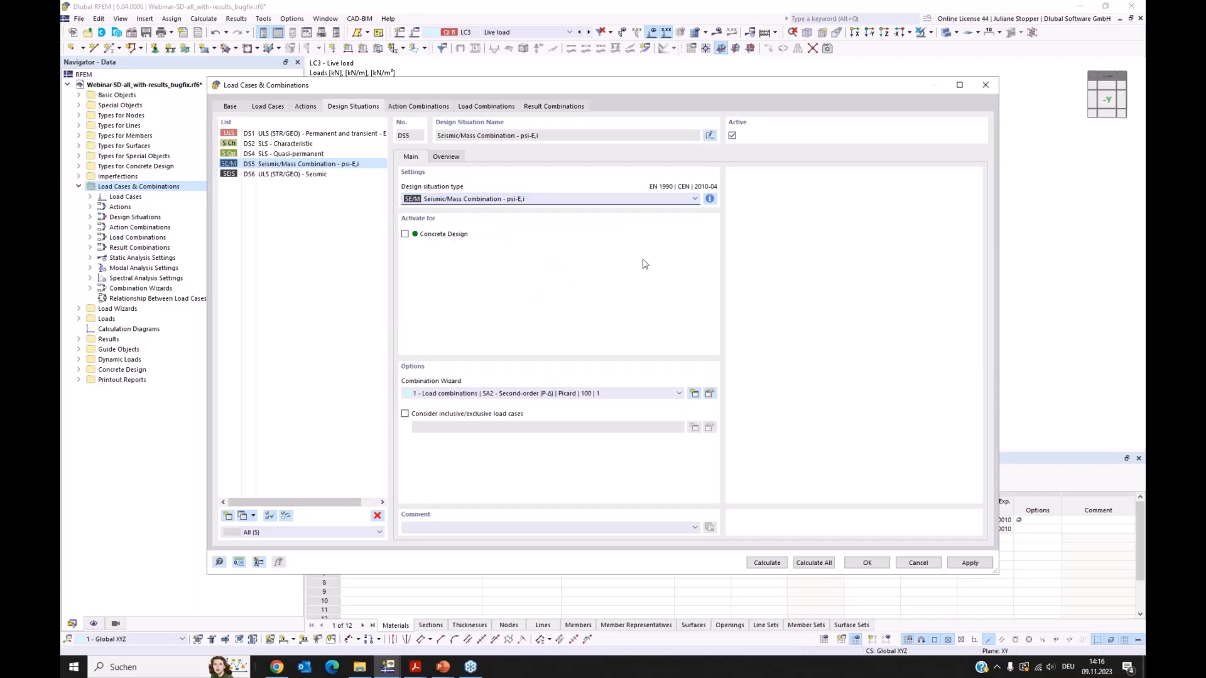
pyautogui.click(709, 199)
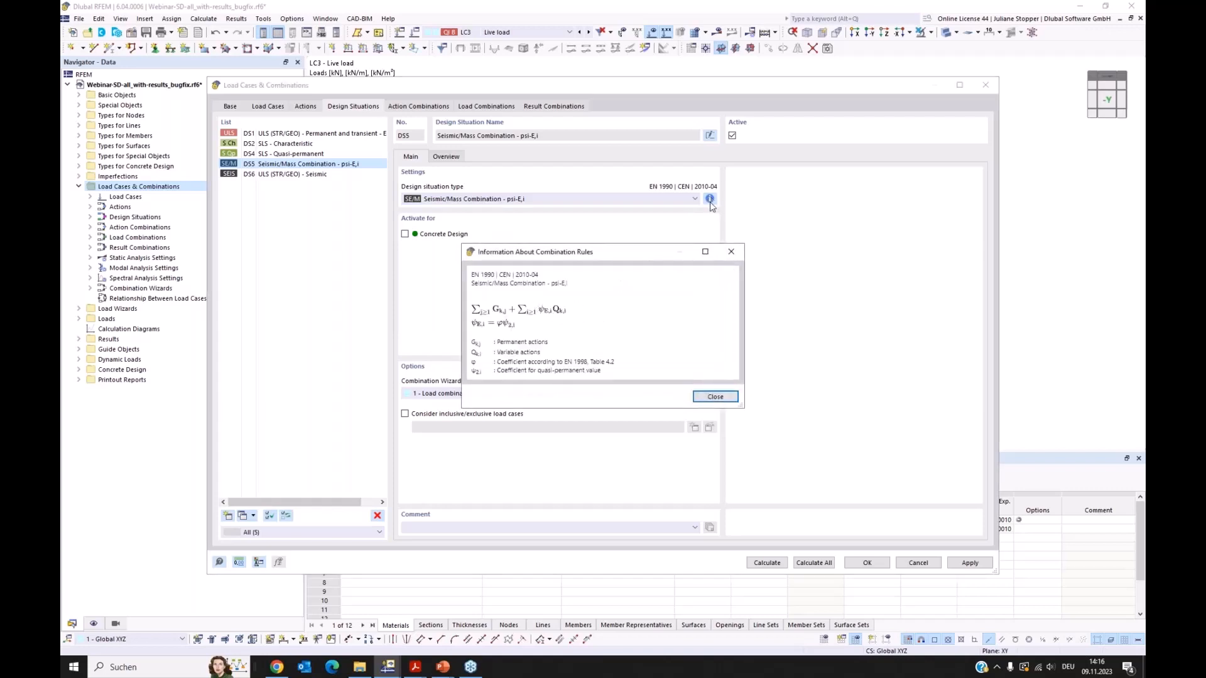
pyautogui.click(731, 251)
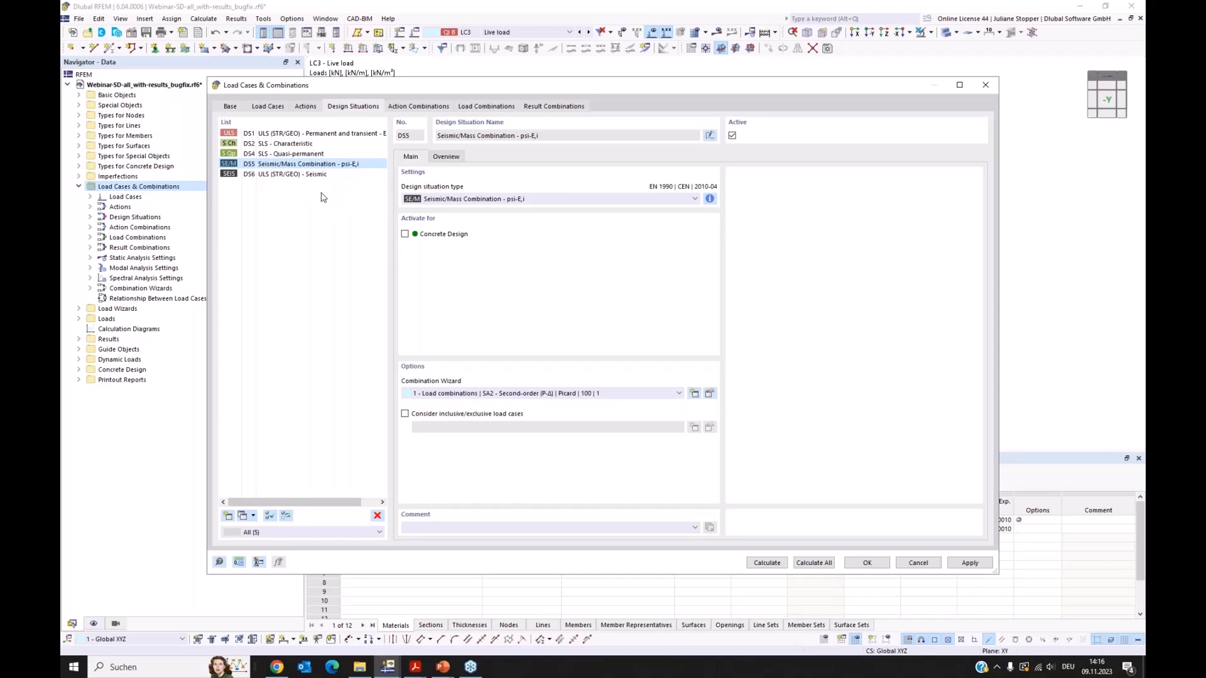
# Examine design situation DS6, its ULS (STR/GEO) - Seismic type among the available types, and the information about its combination rule.
pyautogui.click(245, 175)
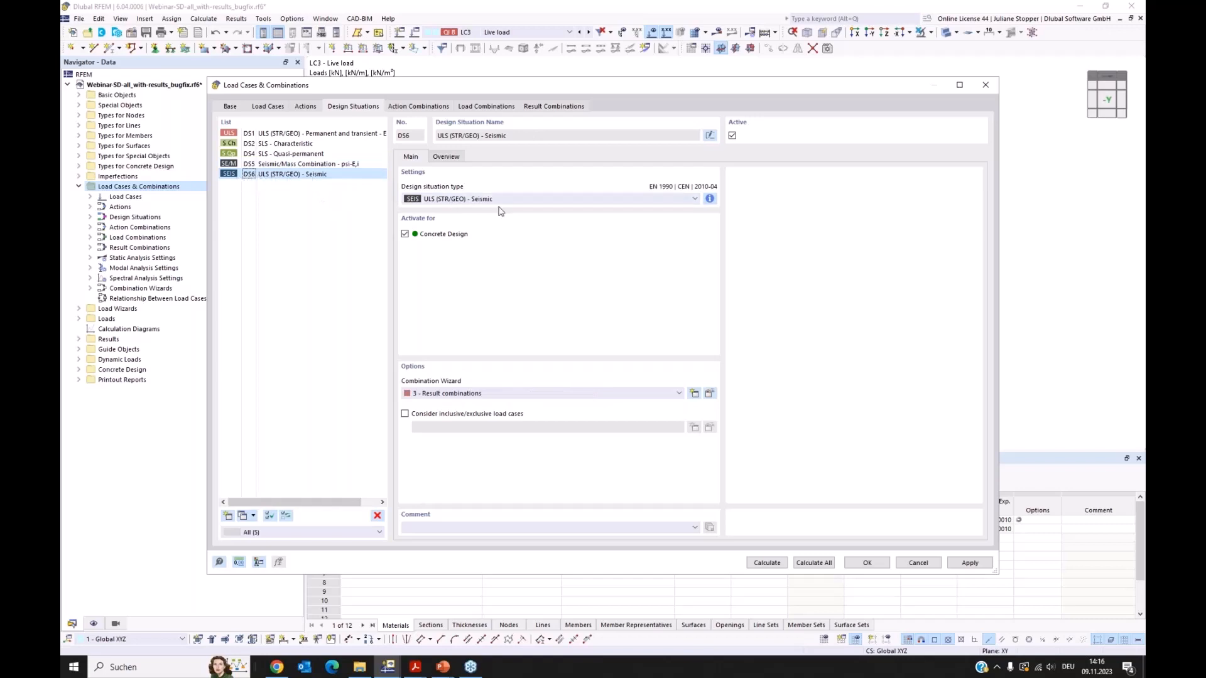
pyautogui.click(576, 202)
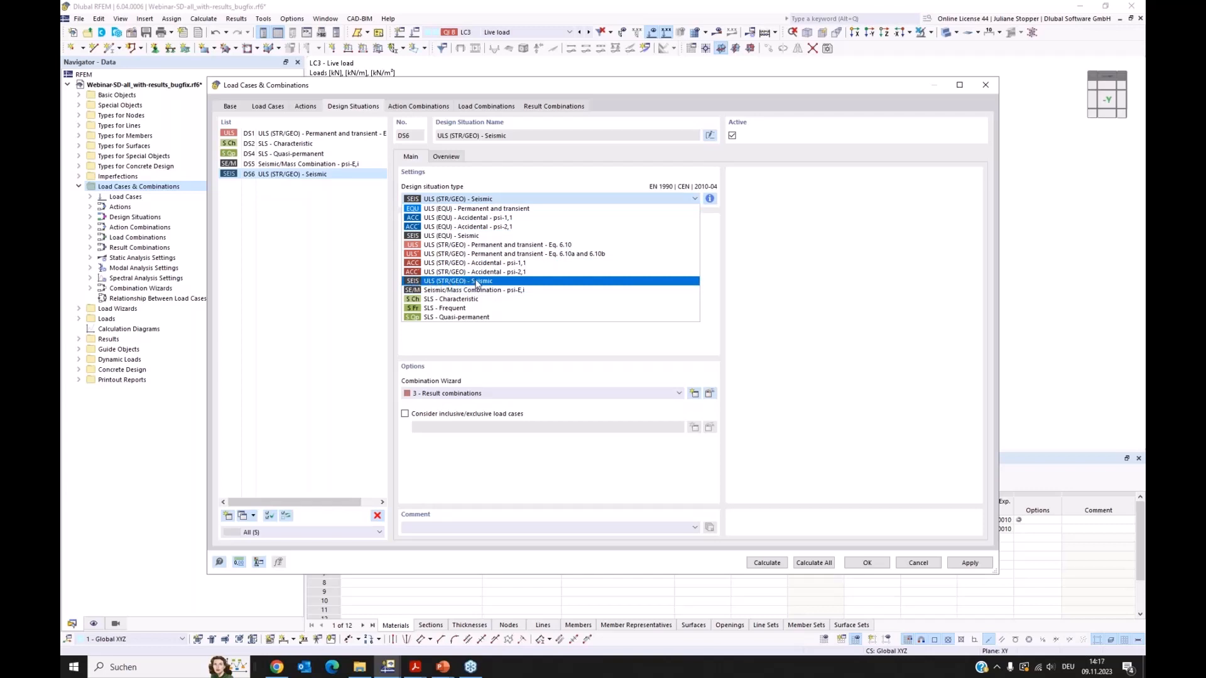
pyautogui.click(496, 284)
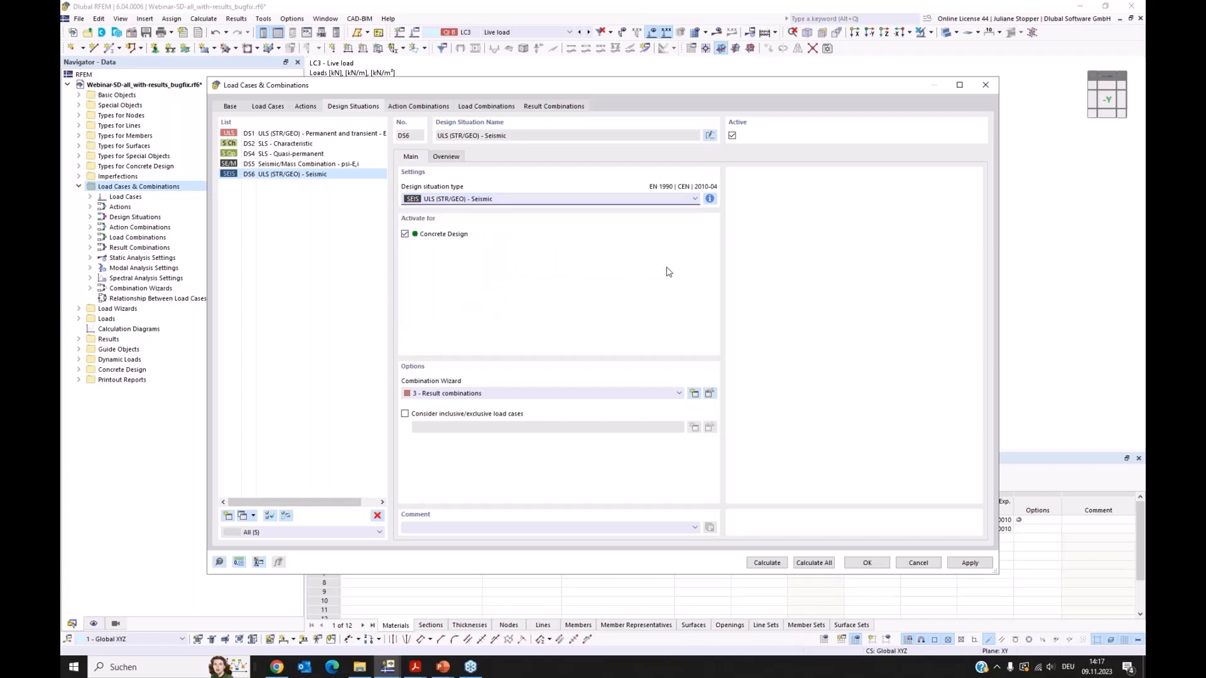
pyautogui.click(708, 200)
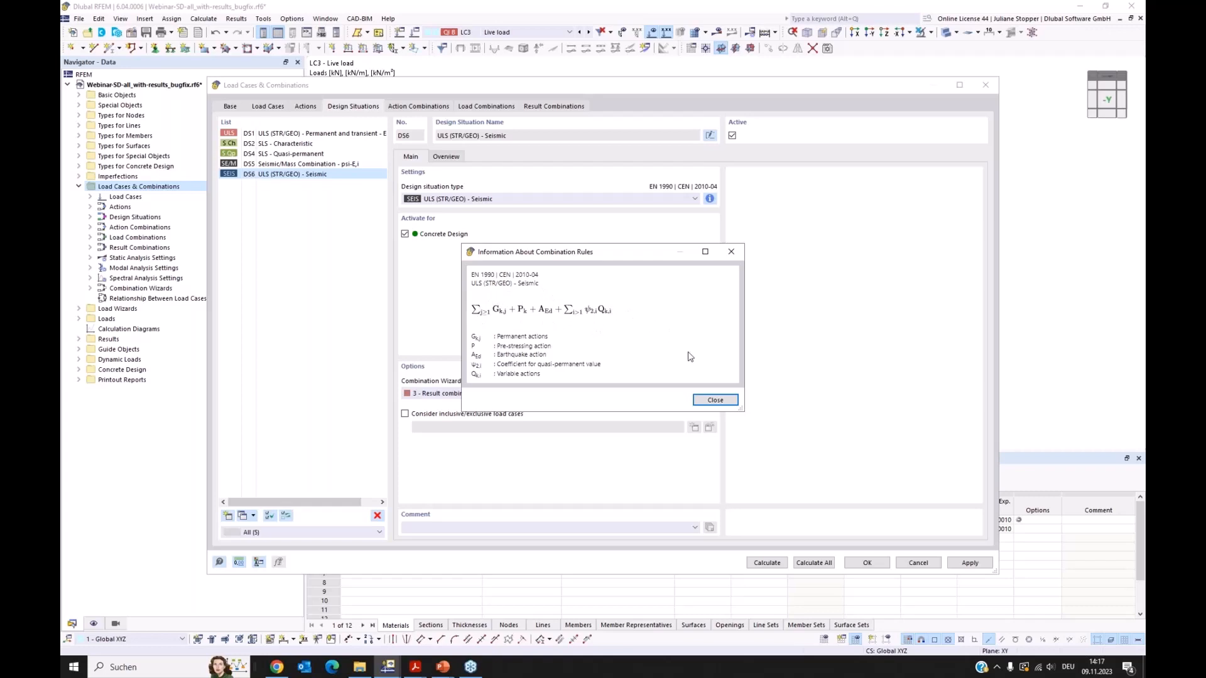
pyautogui.click(714, 402)
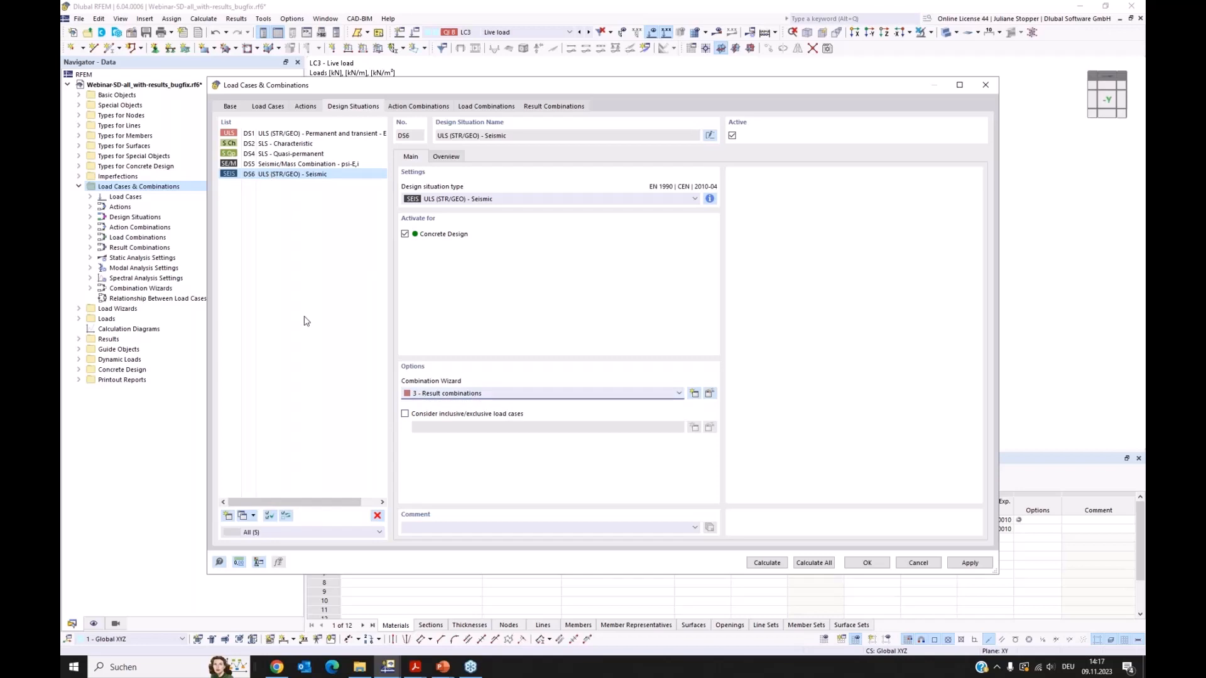
# Review design situation DS1 and the action, load and result combinations, and leave the load cases and combinations settings without changes.
pyautogui.click(282, 134)
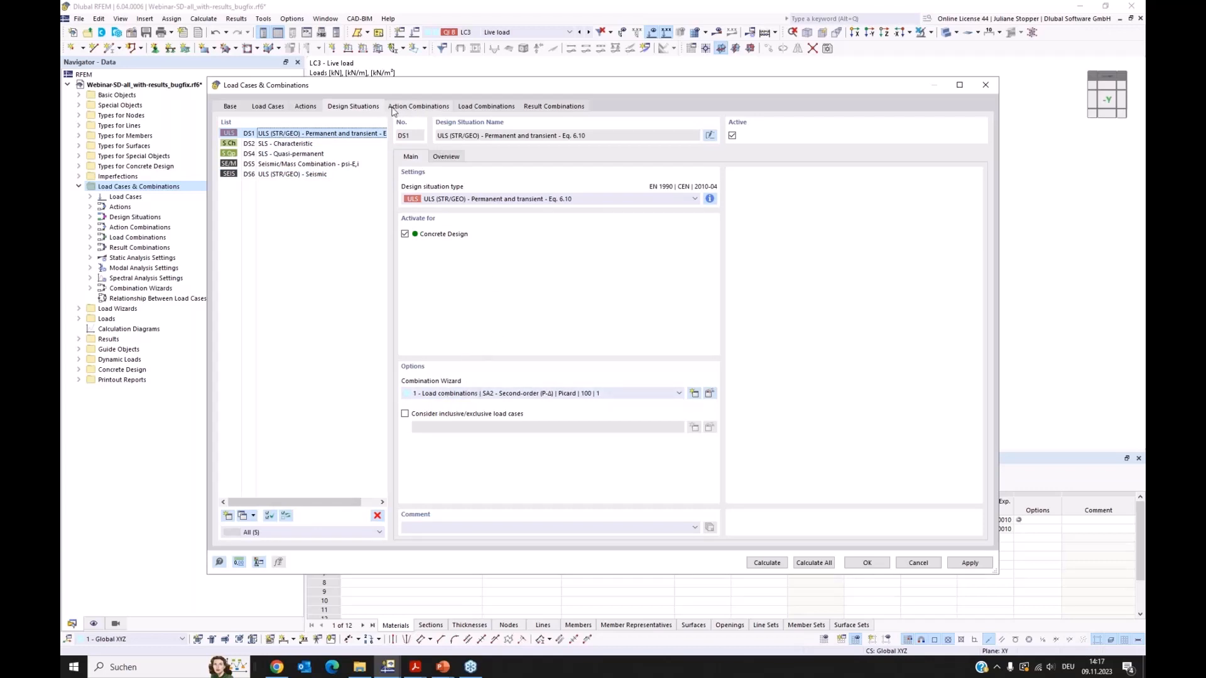
pyautogui.click(413, 108)
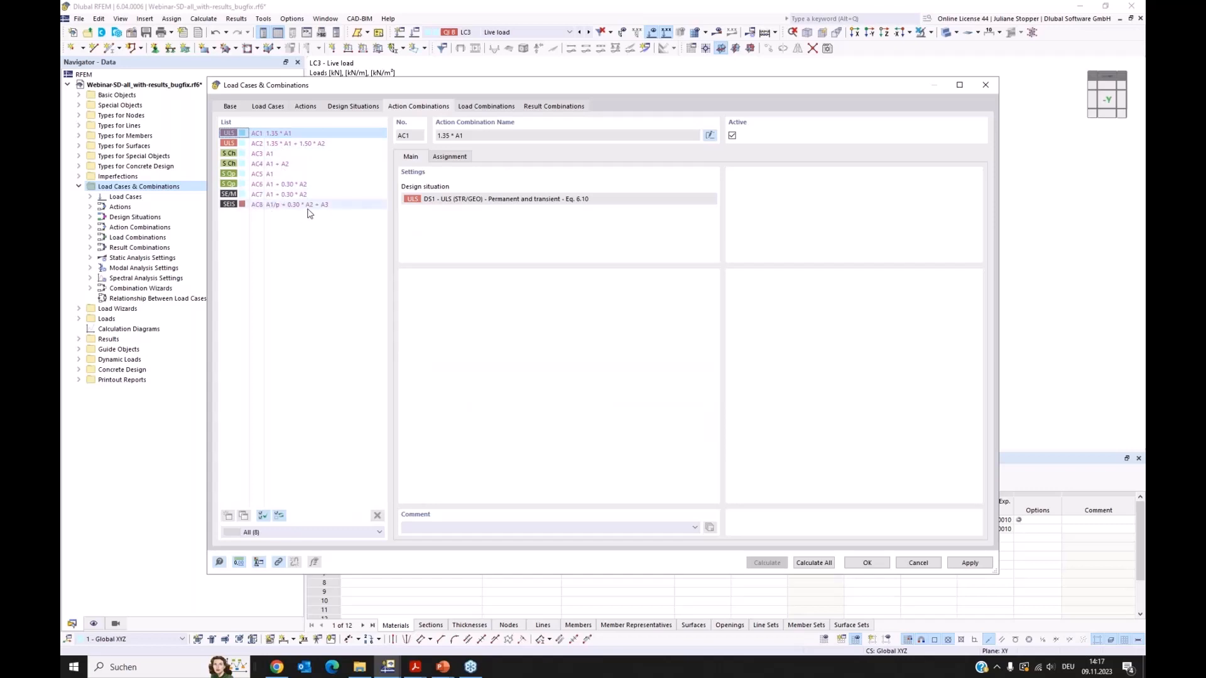
pyautogui.click(485, 107)
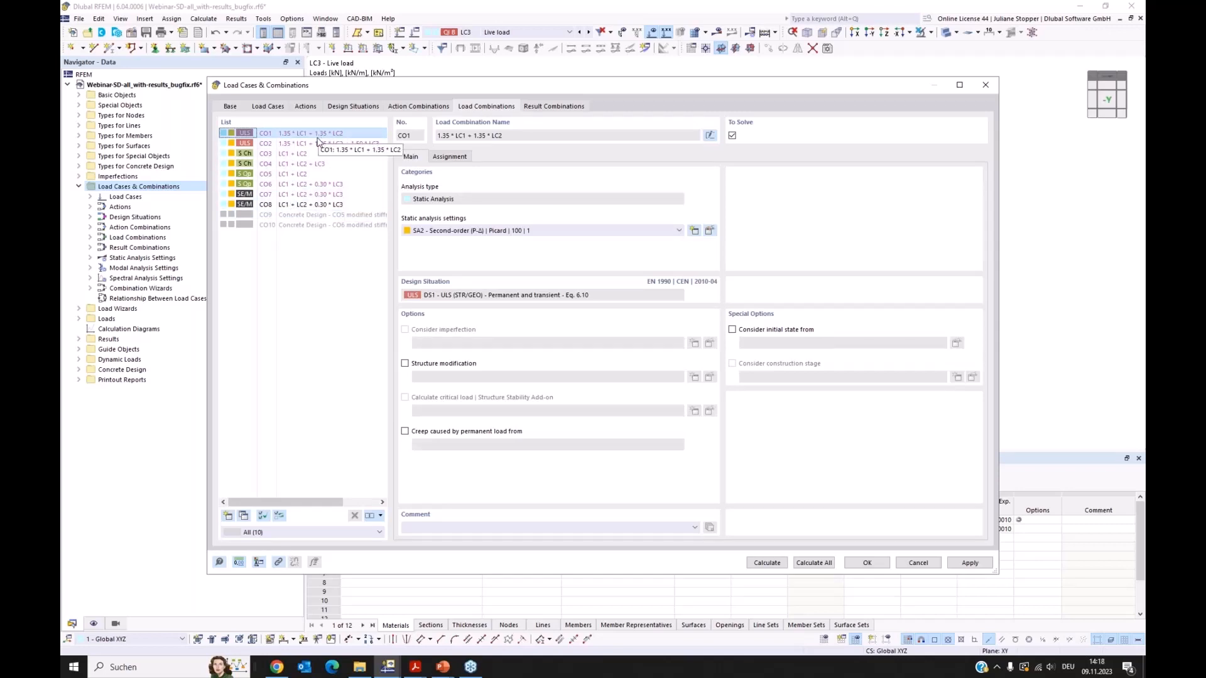
pyautogui.click(545, 108)
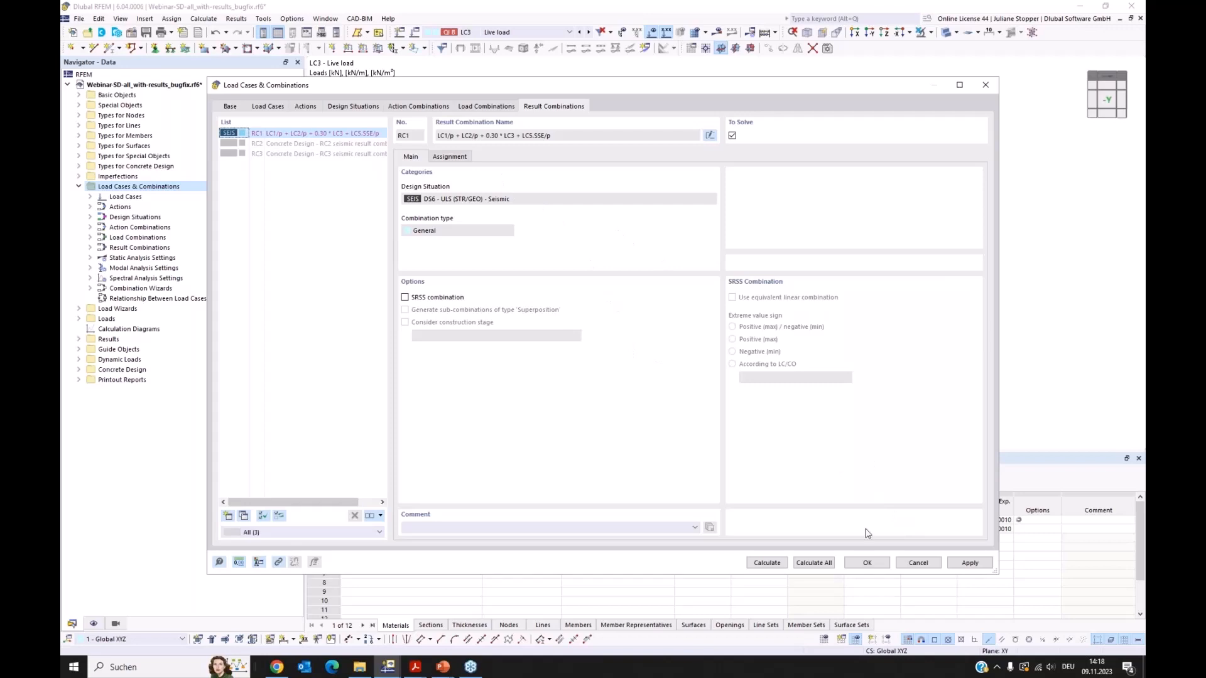
pyautogui.click(918, 564)
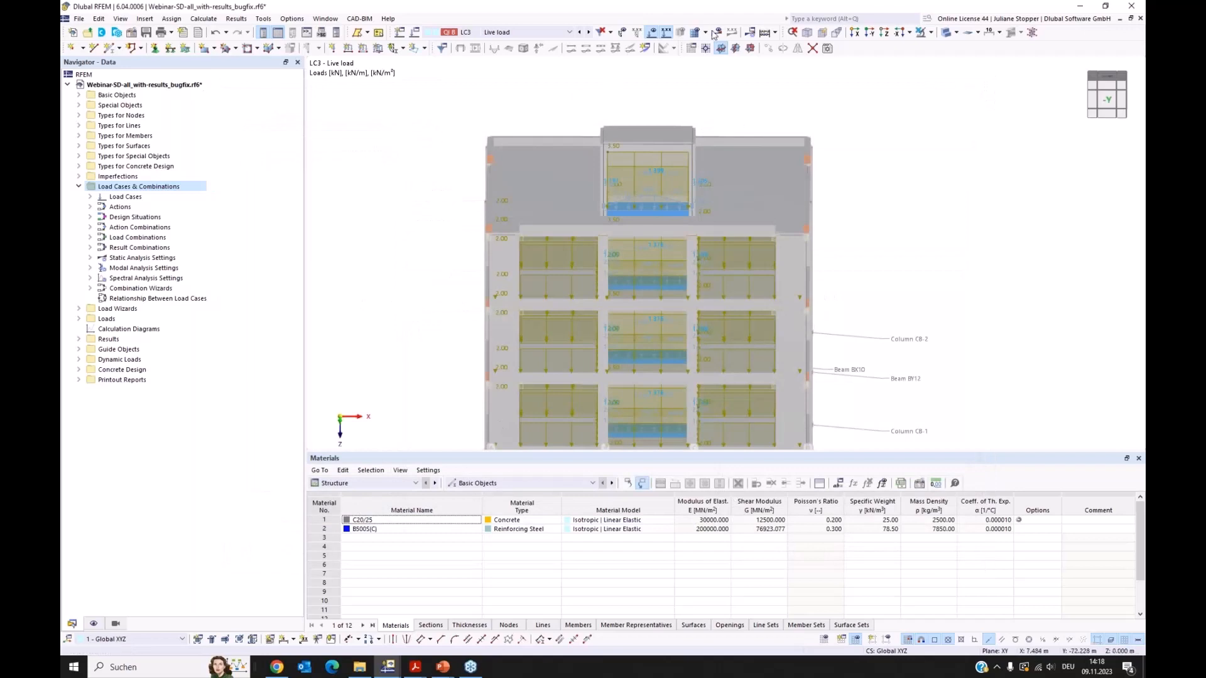
# Hide the loads and show the modal analysis mode shape of LC4 on a wireframe display of the building.
pyautogui.click(807, 33)
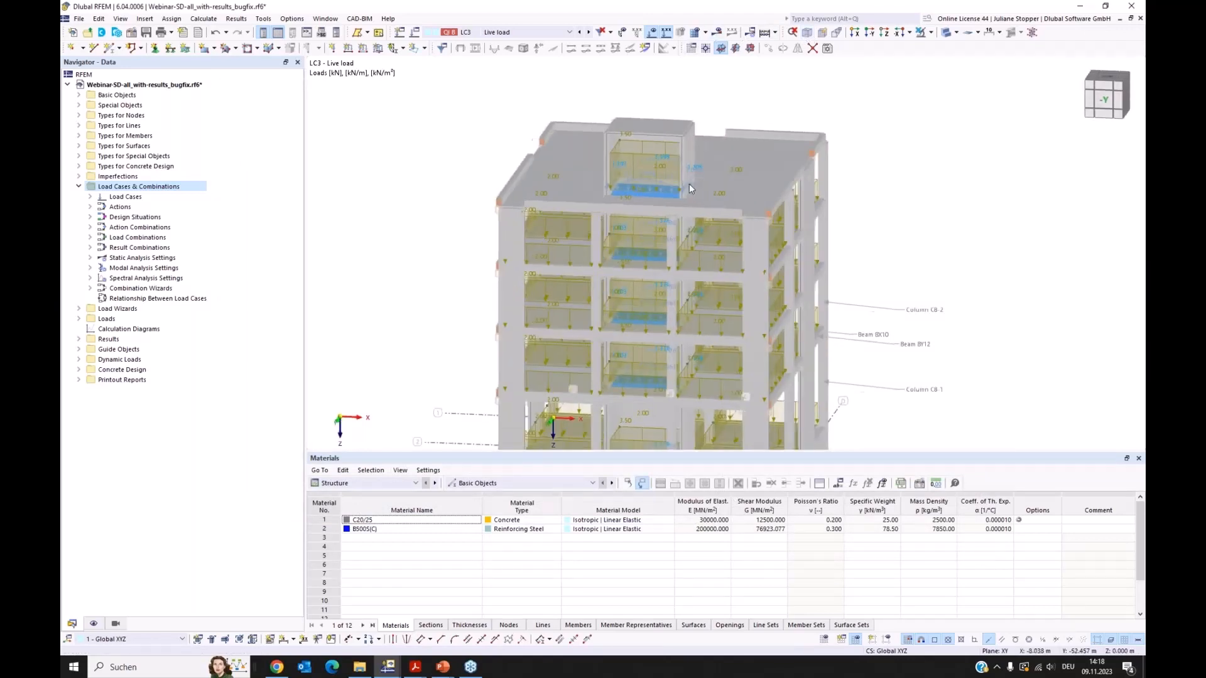
pyautogui.click(651, 32)
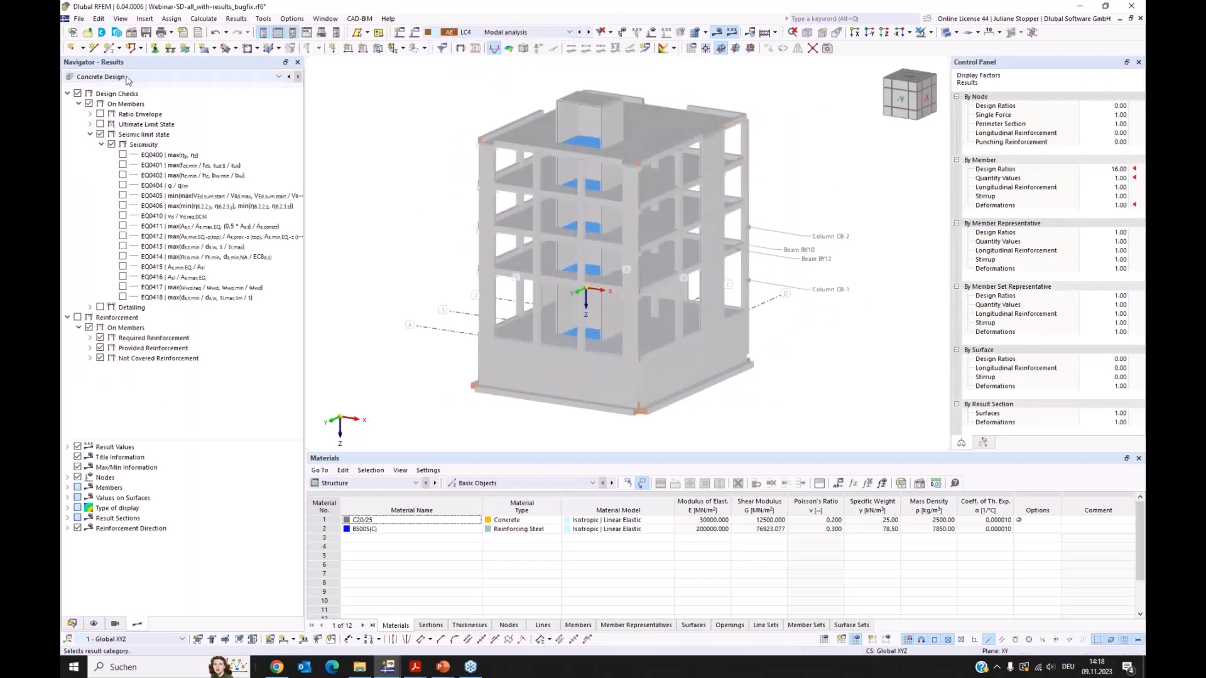
pyautogui.click(126, 80)
pyautogui.click(116, 88)
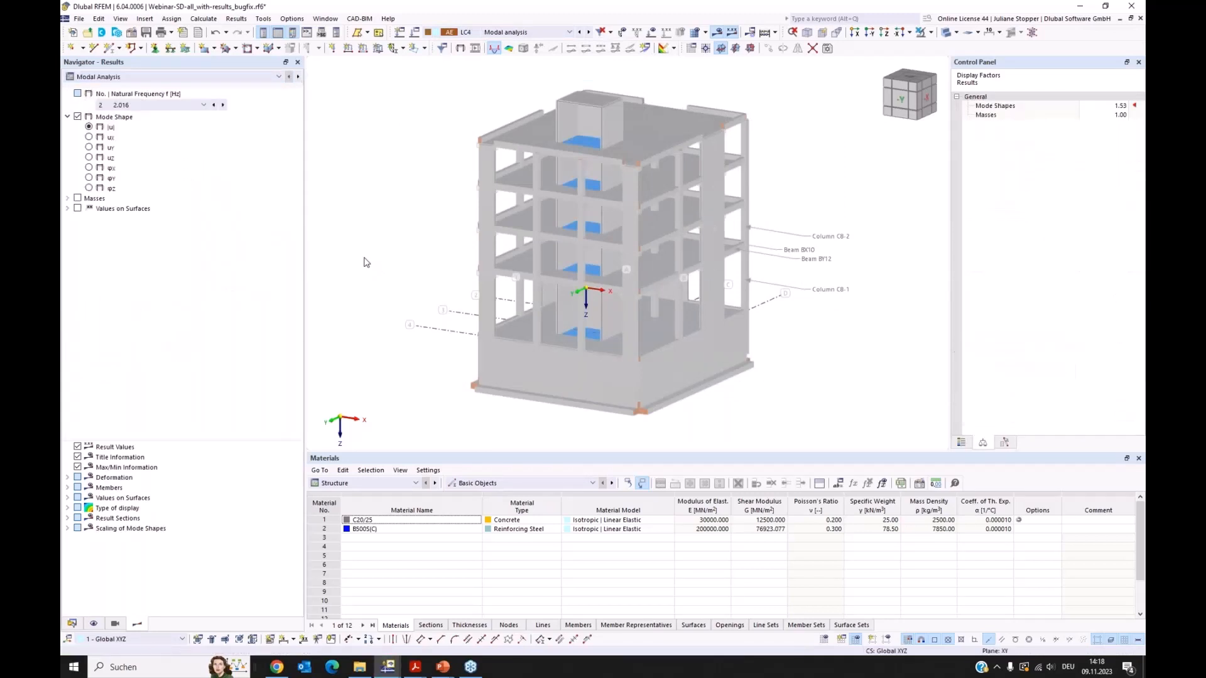
pyautogui.click(947, 32)
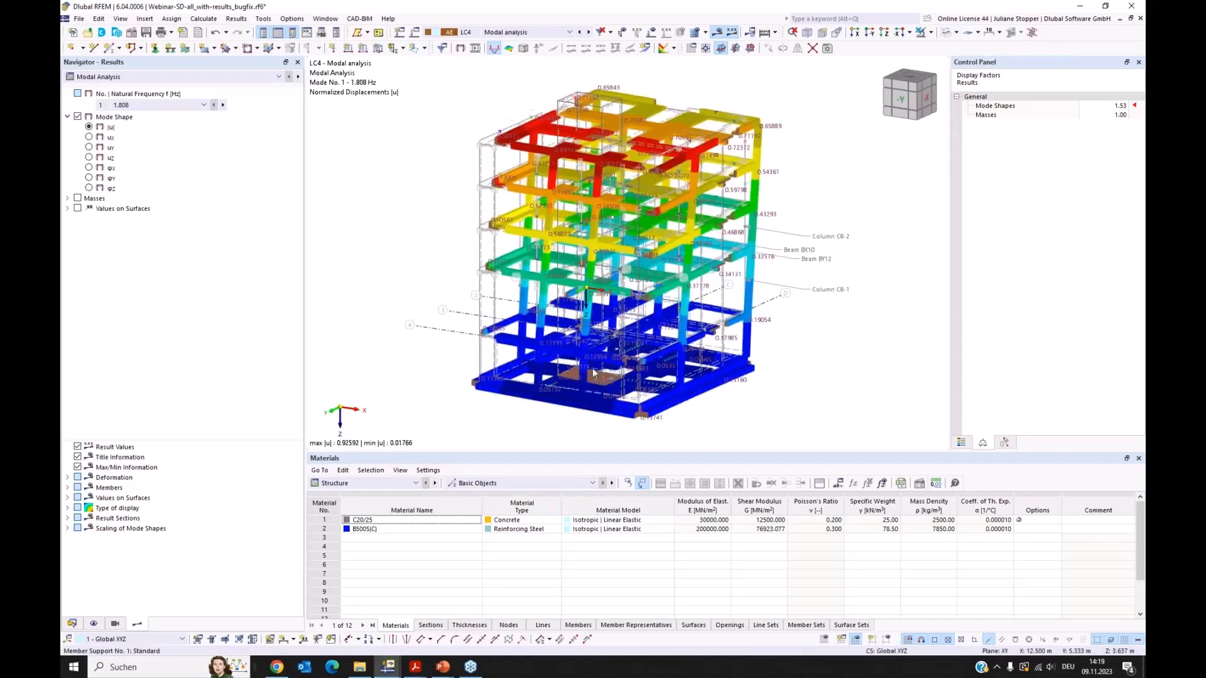
# Examine mode shape 1 in the view along Y and mode shape 2 in the view along X.
pyautogui.click(854, 34)
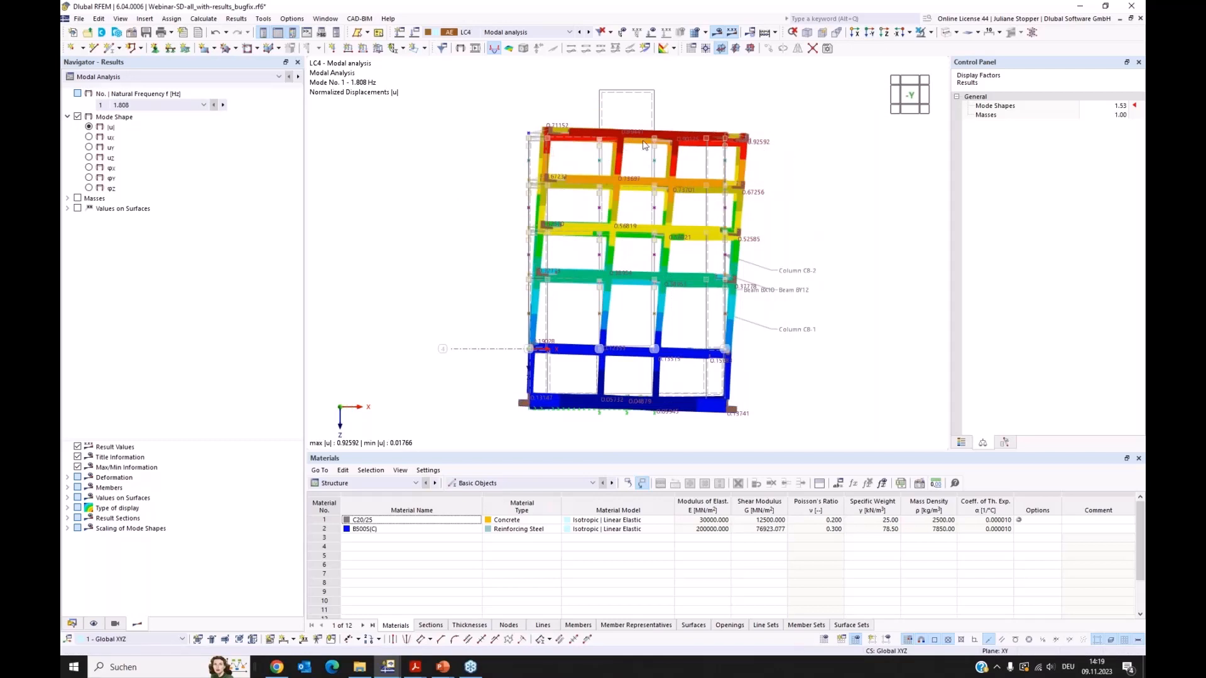
pyautogui.click(223, 105)
pyautogui.click(860, 35)
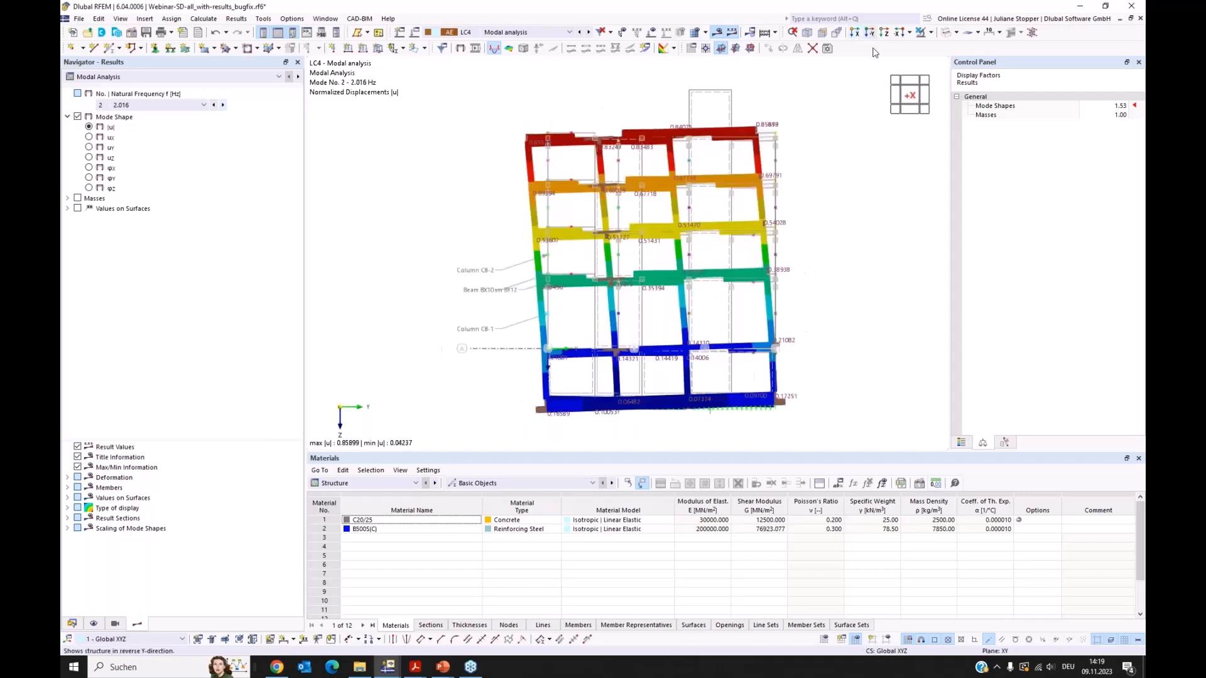
pyautogui.keyDown('ctrl'); pyautogui.moveTo(832, 152); pyautogui.dragTo(829, 179, button='middle'); pyautogui.keyUp('ctrl')
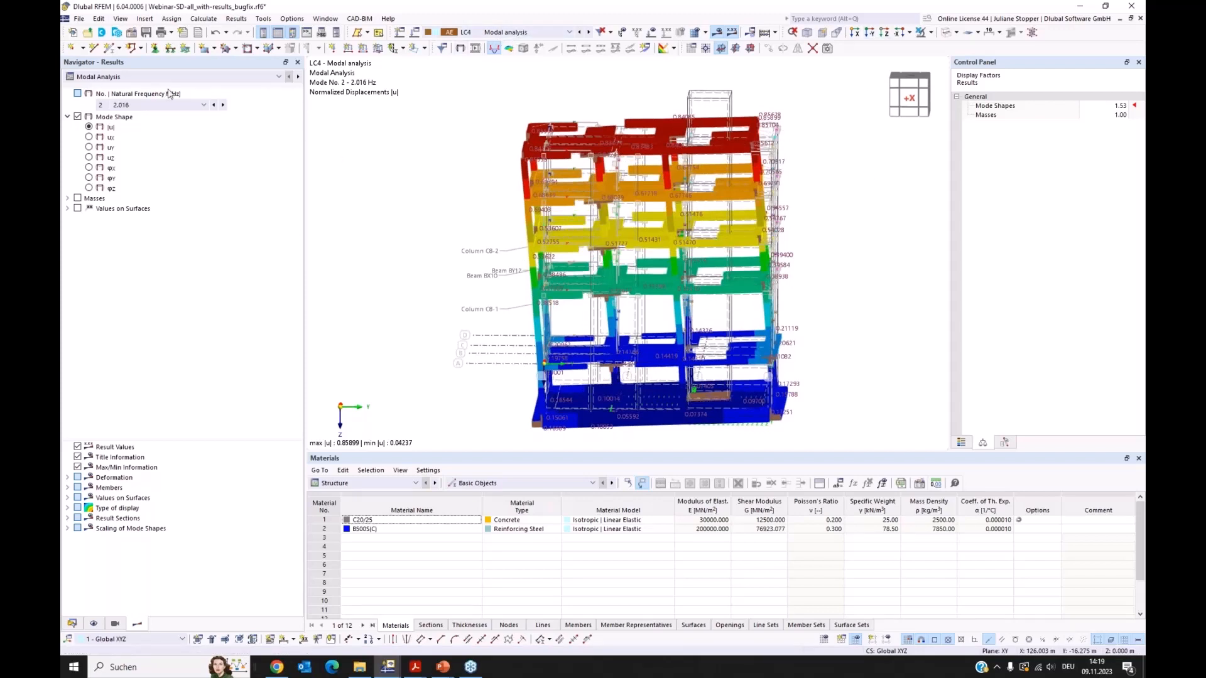
# Examine the spectral analysis results of LC5, showing the member axial forces N as a scaled sums envelope.
pyautogui.click(189, 77)
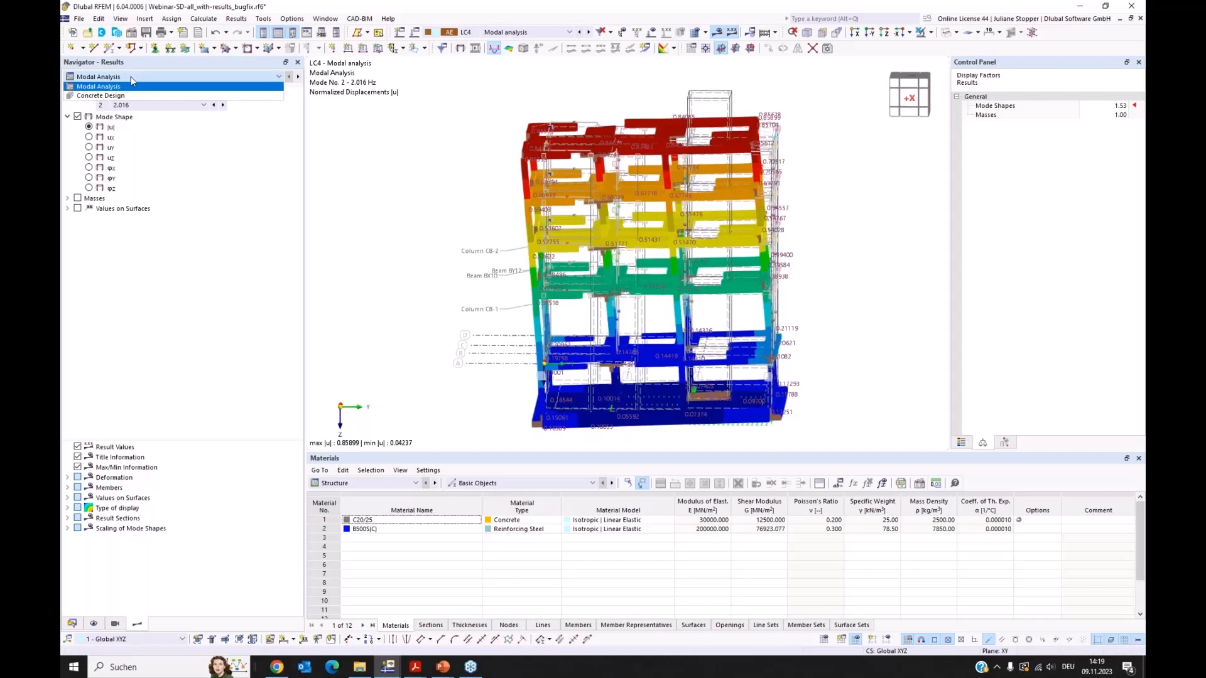
pyautogui.click(534, 32)
pyautogui.click(412, 114)
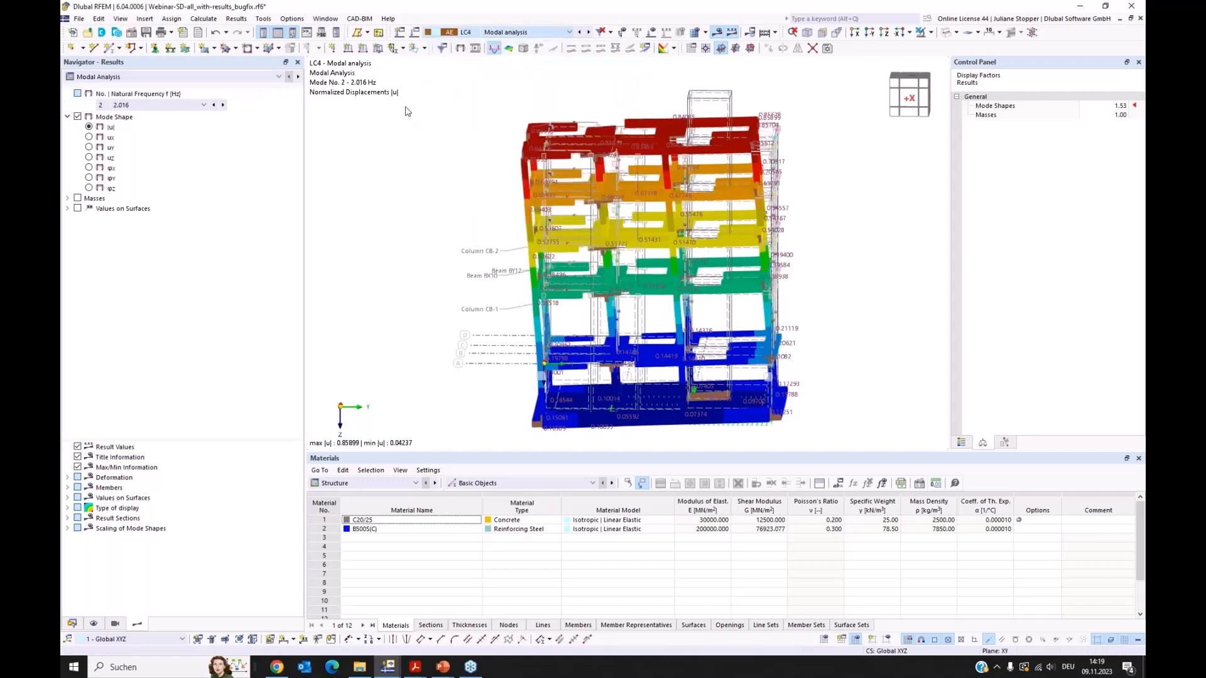
pyautogui.click(132, 78)
pyautogui.click(129, 89)
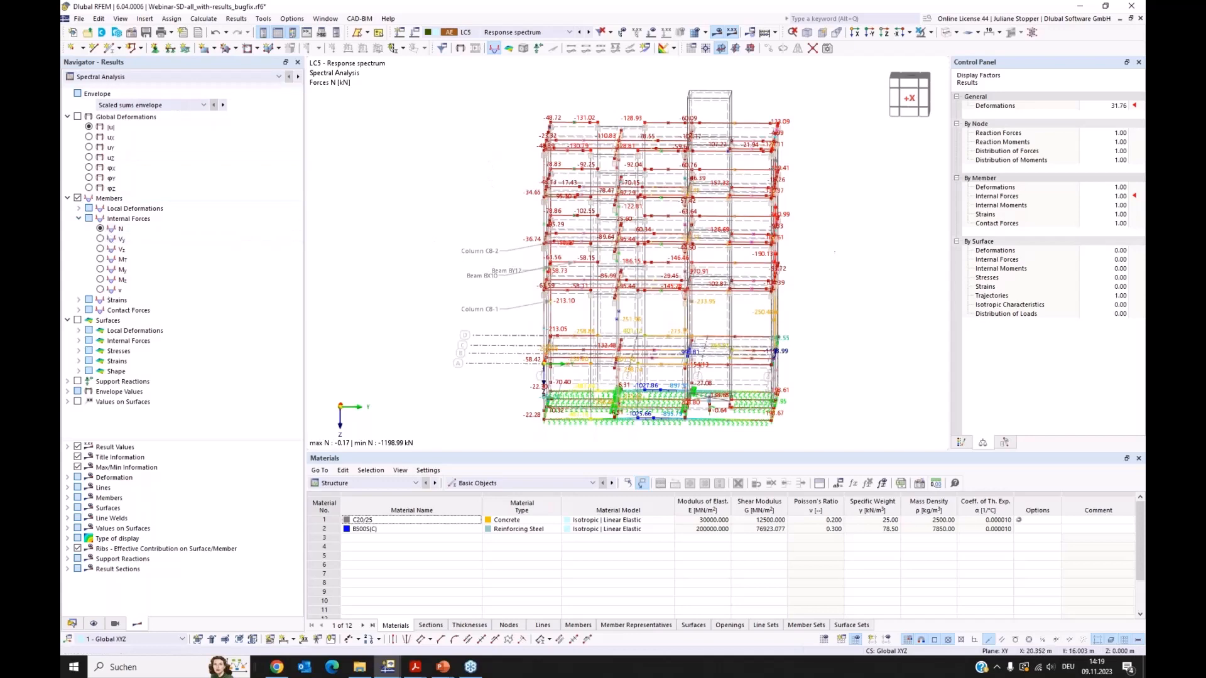
pyautogui.keyDown('ctrl'); pyautogui.moveTo(762, 326); pyautogui.dragTo(796, 328, button='middle'); pyautogui.keyUp('ctrl')
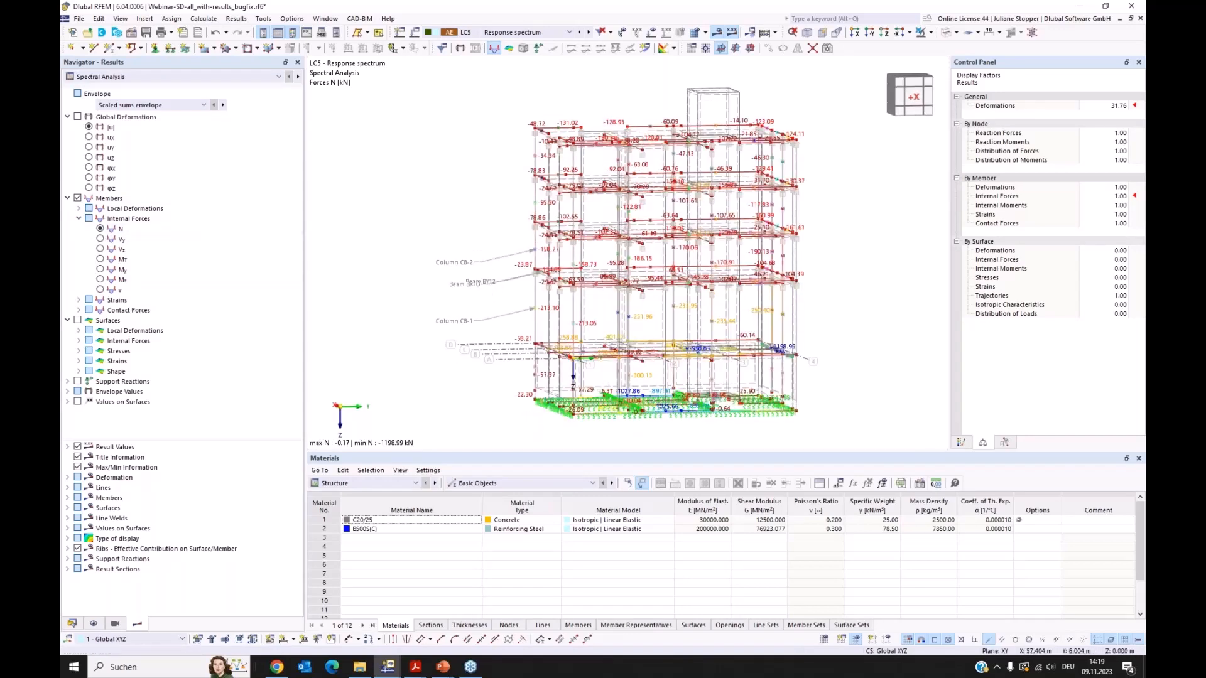
pyautogui.keyDown('ctrl'); pyautogui.moveTo(500, 296); pyautogui.dragTo(545, 293, button='middle'); pyautogui.keyUp('ctrl')
pyautogui.keyDown('ctrl'); pyautogui.moveTo(849, 352); pyautogui.dragTo(810, 352, button='middle'); pyautogui.keyUp('ctrl')
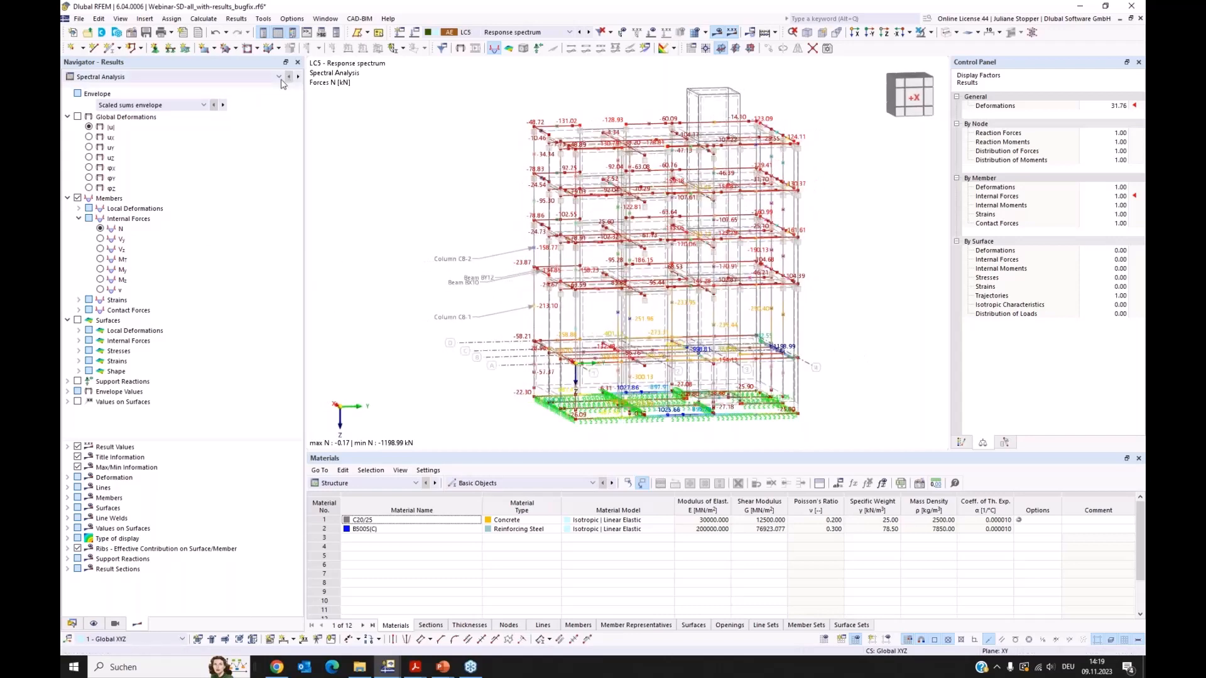
pyautogui.click(258, 79)
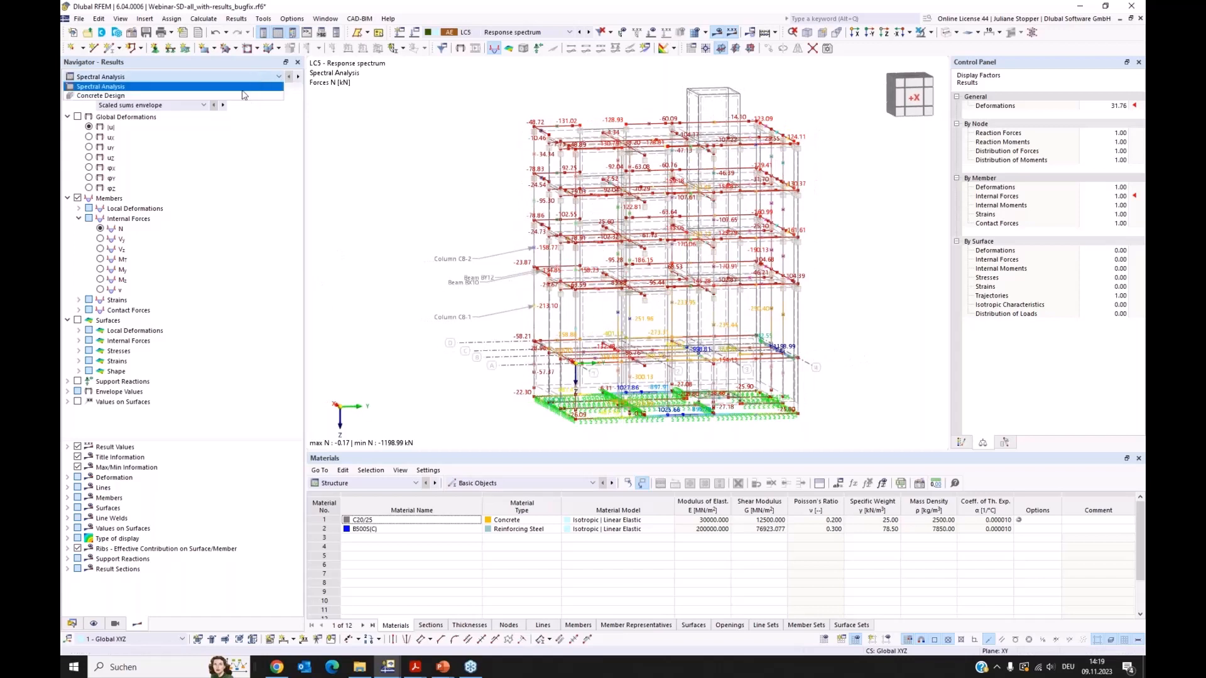
pyautogui.click(395, 119)
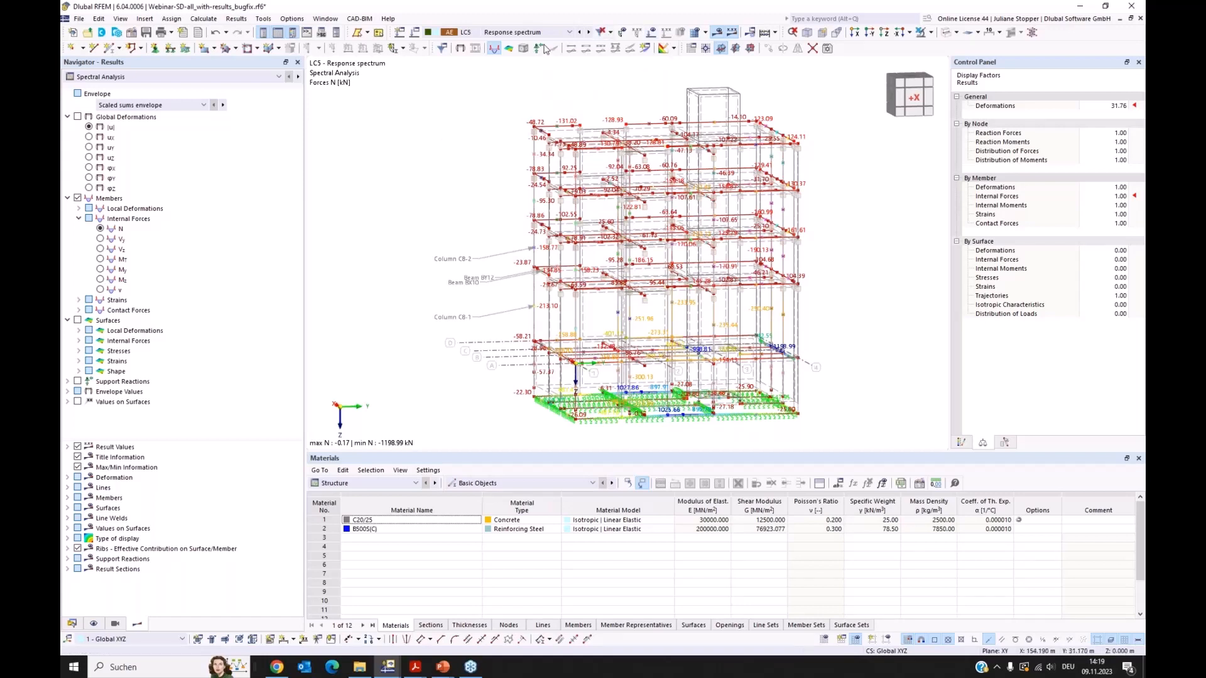
# Turn off the results display and collapse the Load Cases & Combinations branch of the model data.
pyautogui.click(602, 32)
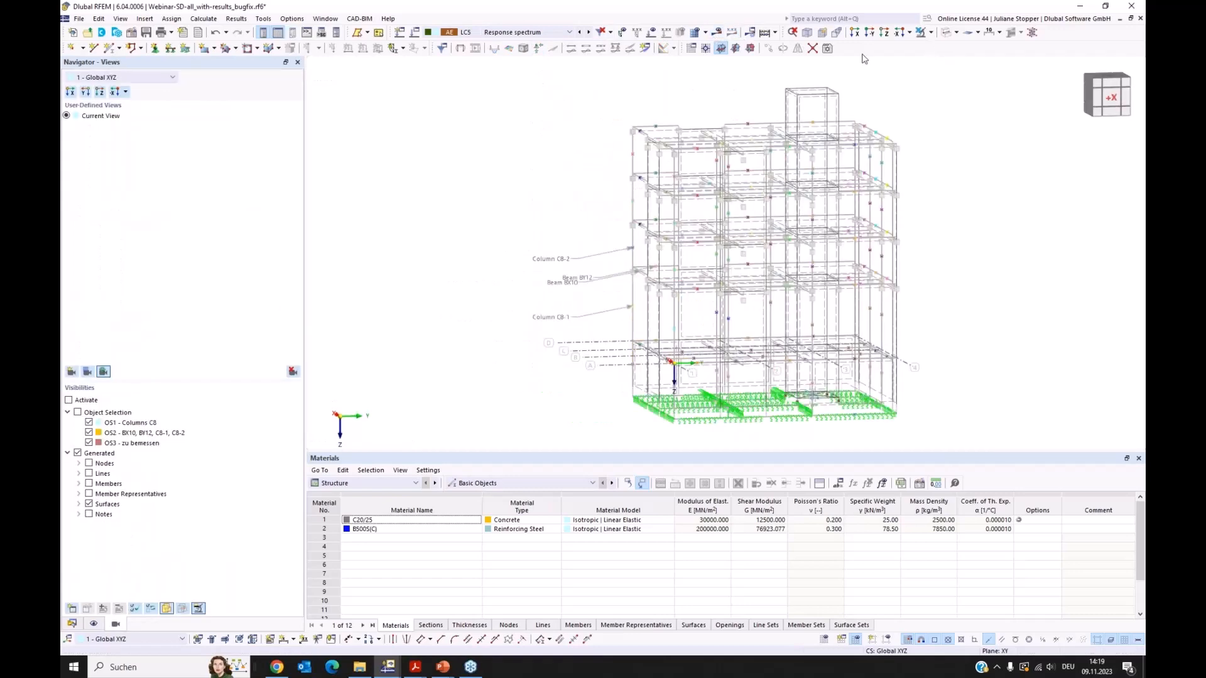
pyautogui.click(73, 624)
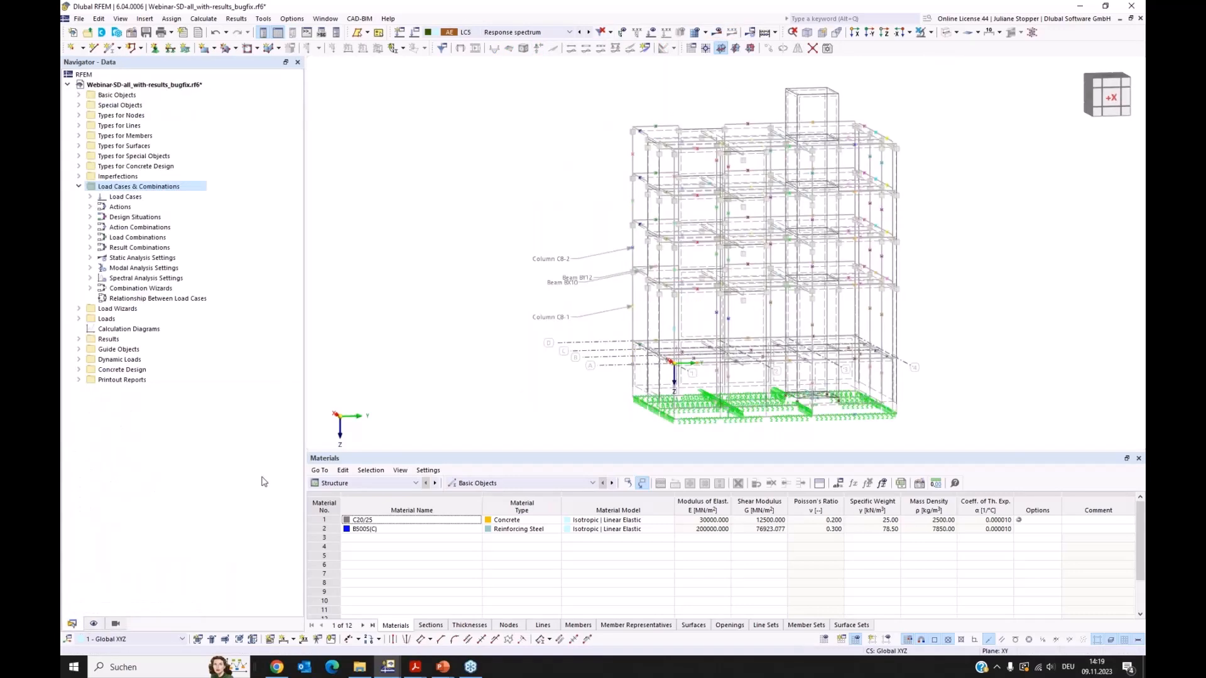
pyautogui.click(79, 186)
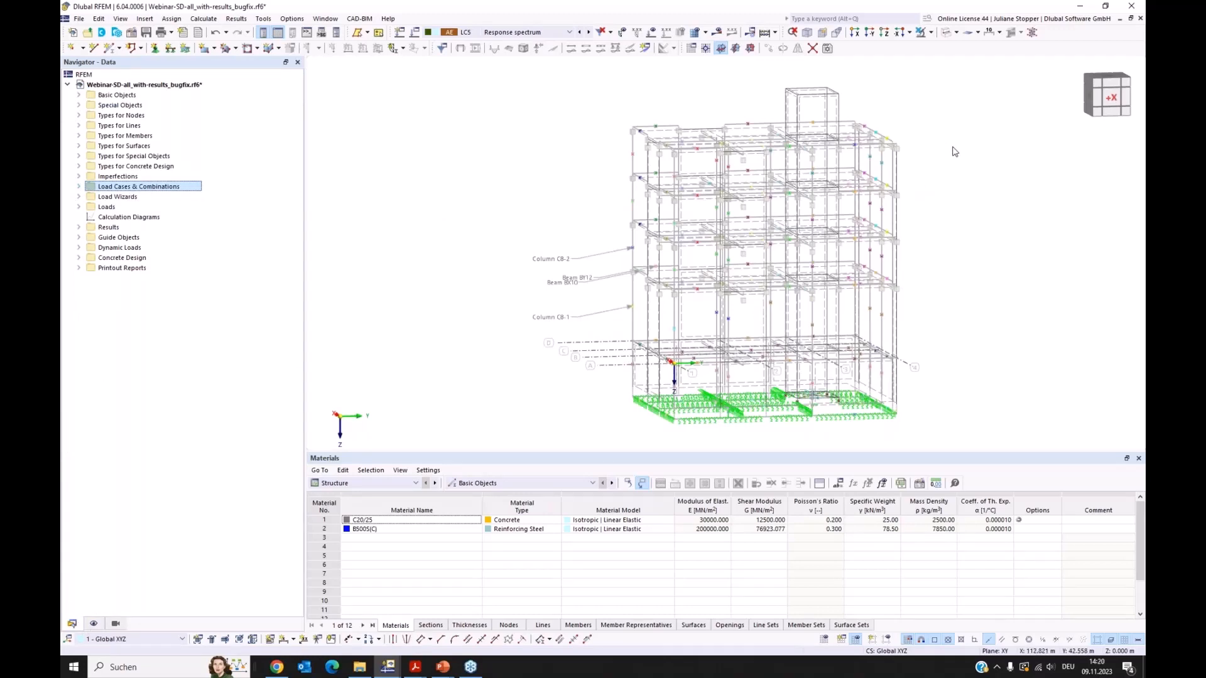
pyautogui.moveTo(975, 157); pyautogui.dragTo(853, 156, button='middle')
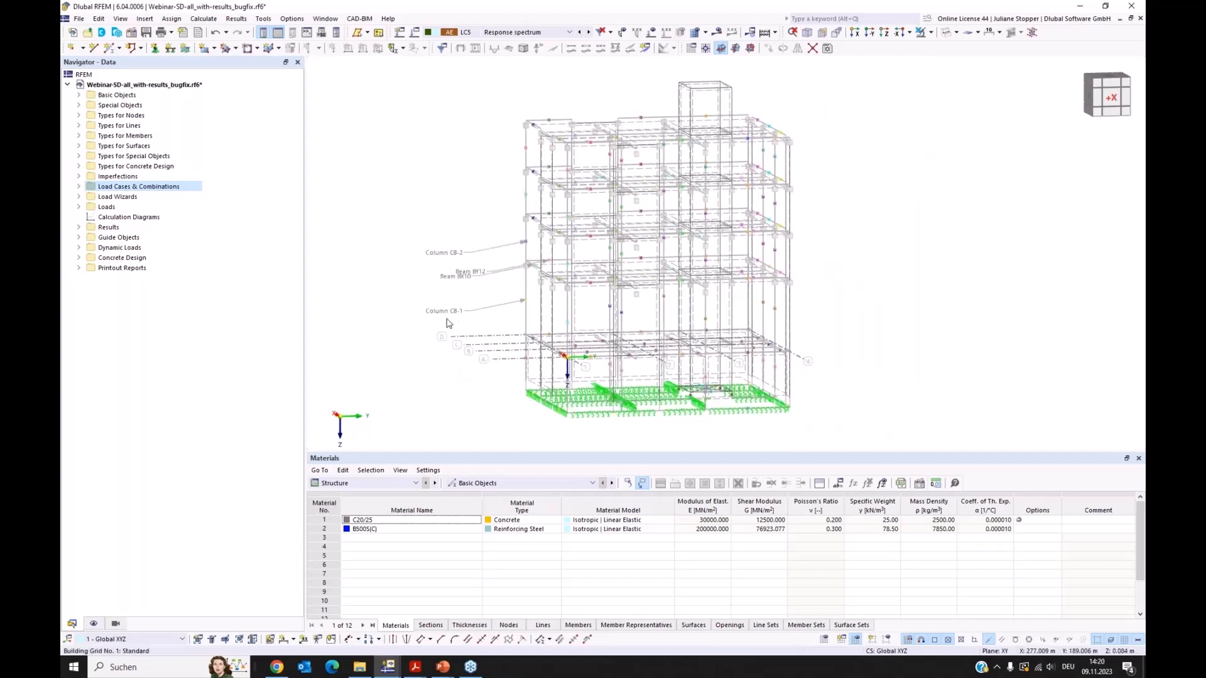
# Turn on the display of Types for Concrete Design to show the reinforcement of the building's beams and columns.
pyautogui.click(93, 625)
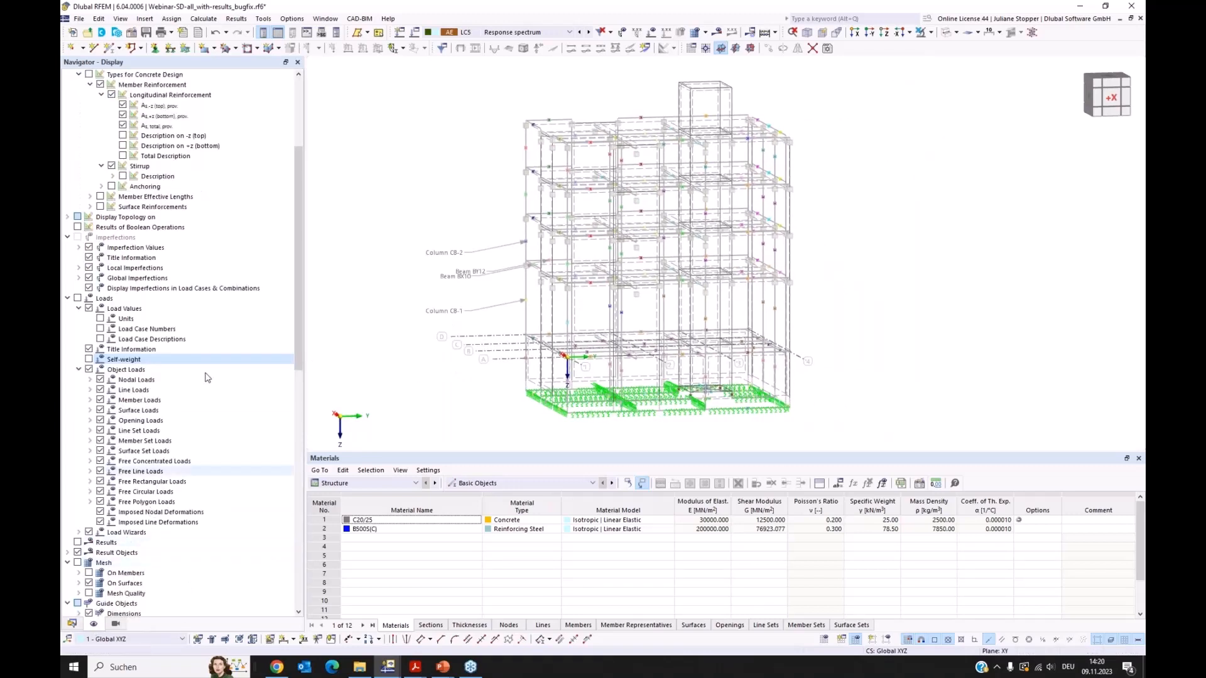
pyautogui.moveTo(296, 269); pyautogui.dragTo(297, 211)
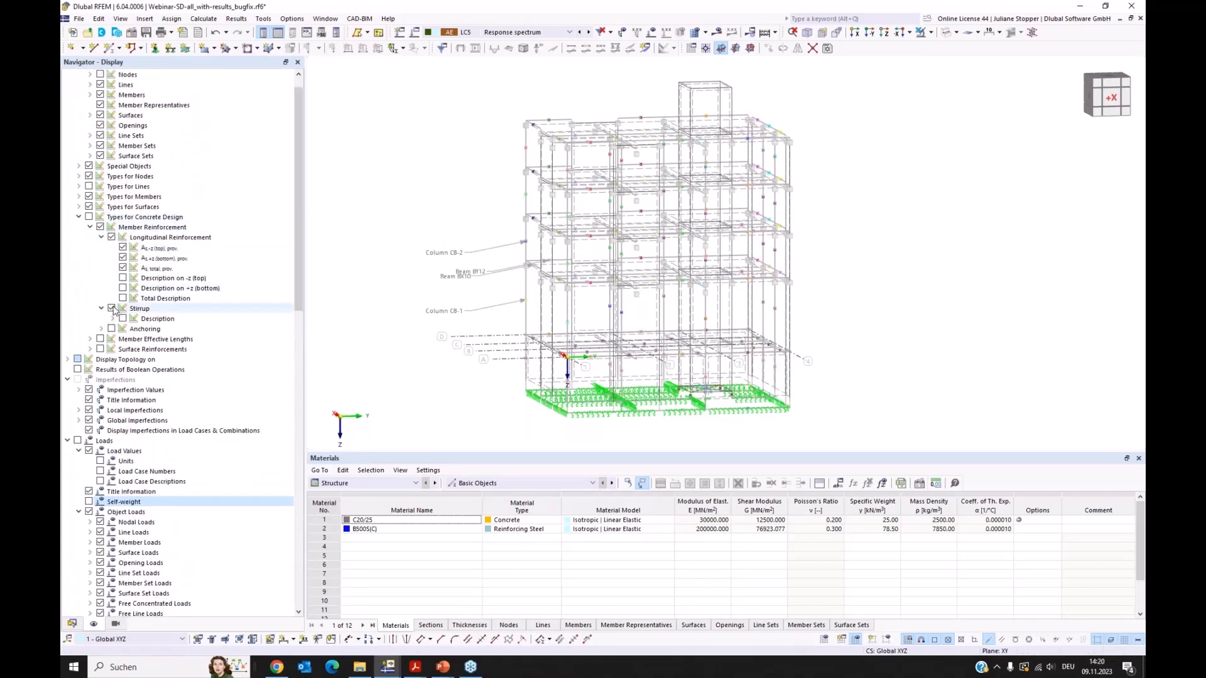
pyautogui.click(89, 217)
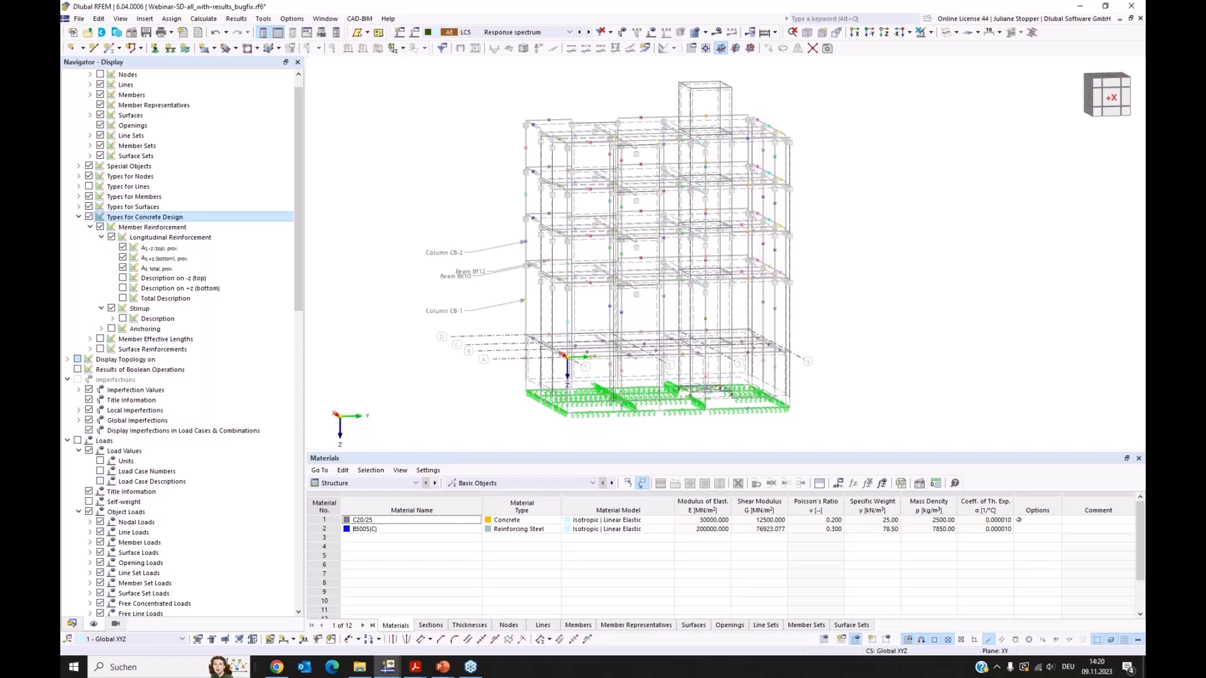
pyautogui.keyDown('ctrl'); pyautogui.moveTo(398, 349); pyautogui.dragTo(716, 364, button='middle'); pyautogui.keyUp('ctrl')
pyautogui.keyDown('ctrl'); pyautogui.moveTo(843, 304); pyautogui.dragTo(834, 307, button='middle'); pyautogui.keyUp('ctrl')
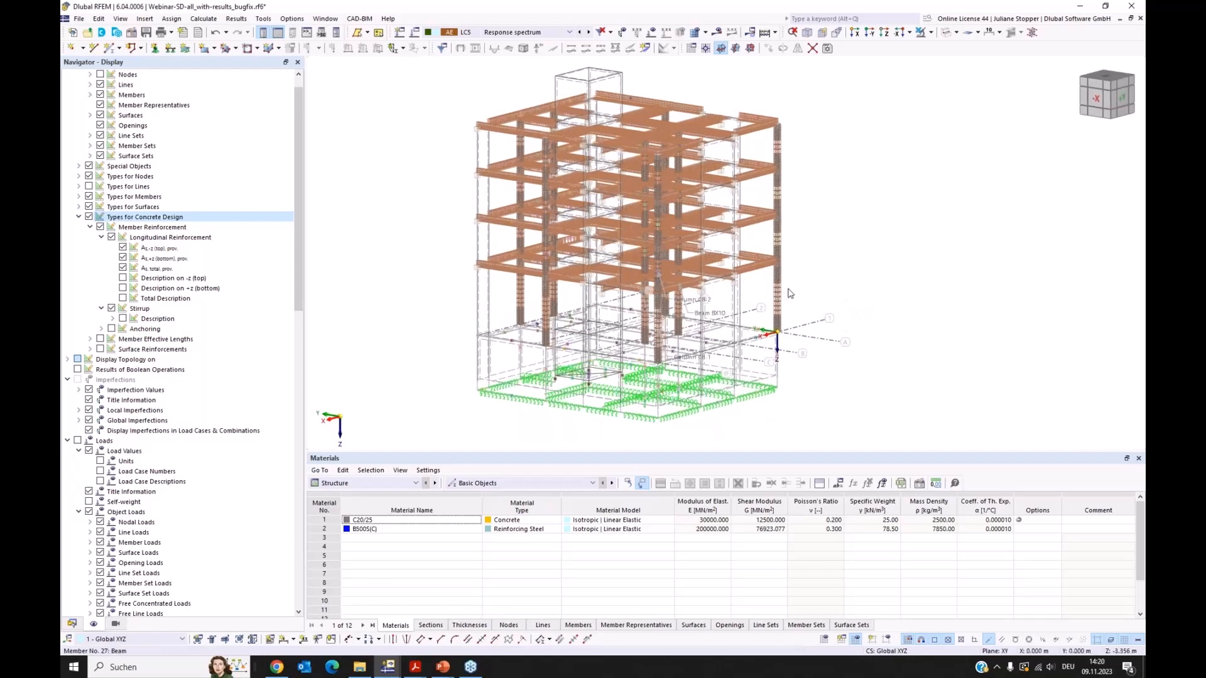
# Open the second-level corner column (Column CB-2) for editing and examine its longitudinal reinforcement.
pyautogui.scroll(3, 787, 289)
pyautogui.keyDown('ctrl'); pyautogui.moveTo(657, 349); pyautogui.dragTo(765, 300, button='middle'); pyautogui.keyUp('ctrl')
pyautogui.scroll(3, 751, 311)
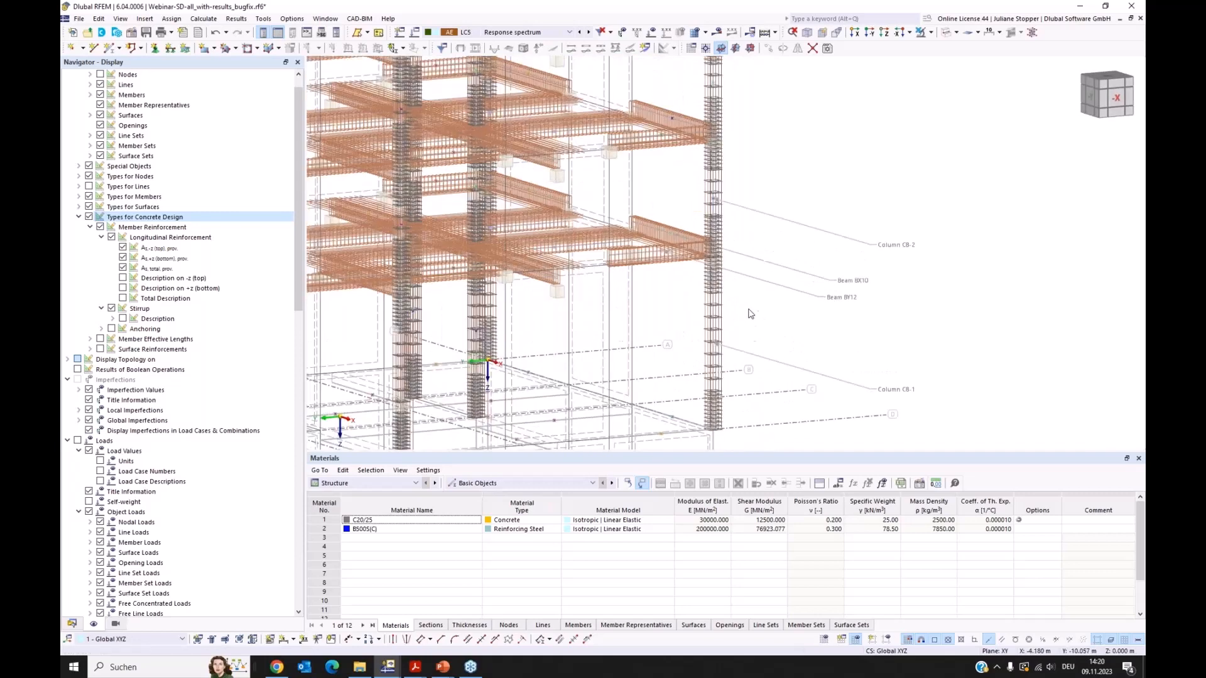
pyautogui.moveTo(737, 239); pyautogui.dragTo(728, 242, button='middle')
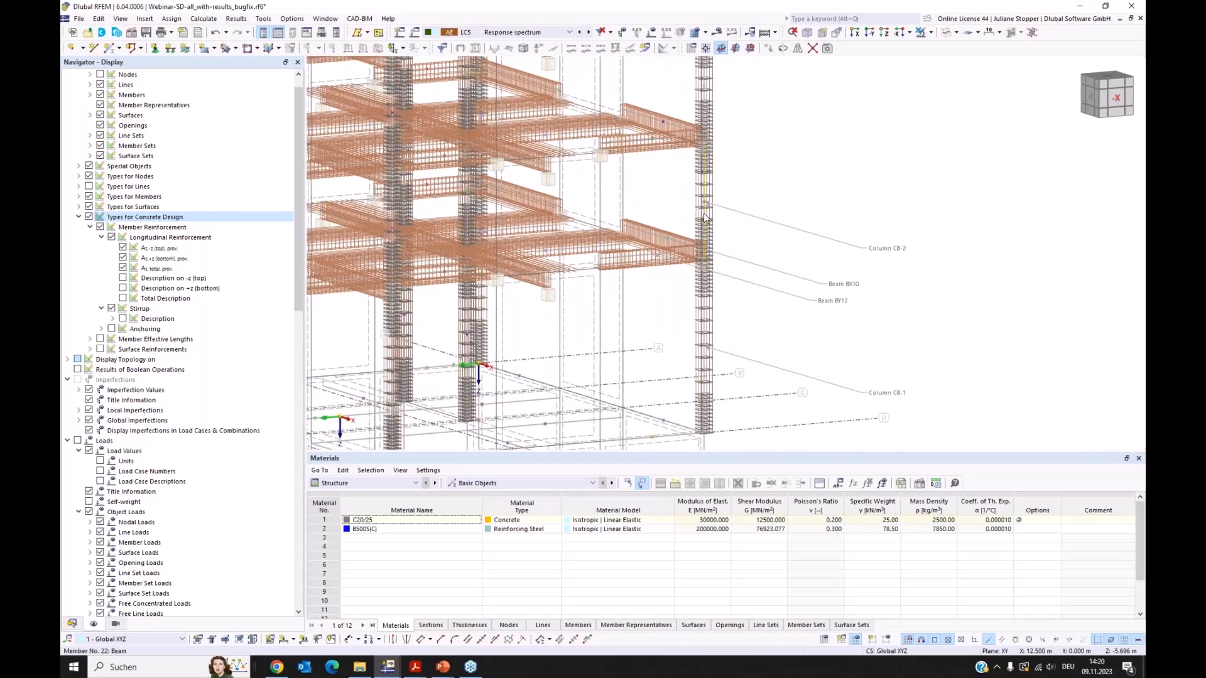
pyautogui.rightClick(704, 218)
pyautogui.moveTo(746, 251)
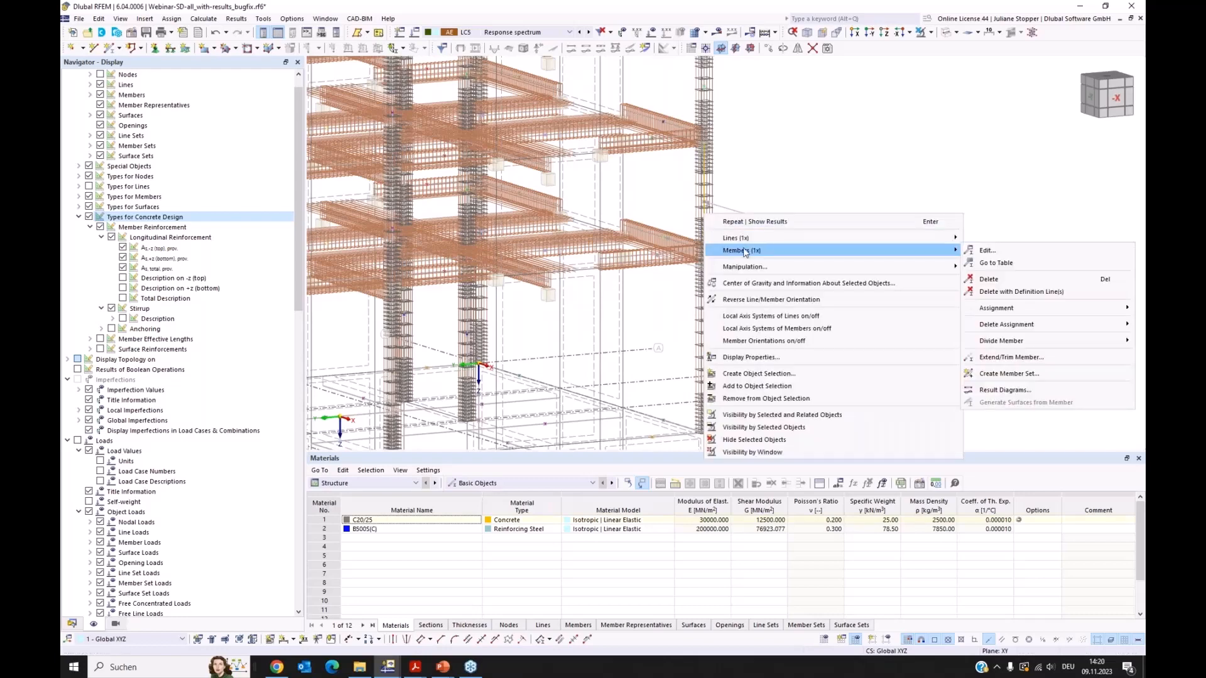
pyautogui.click(985, 250)
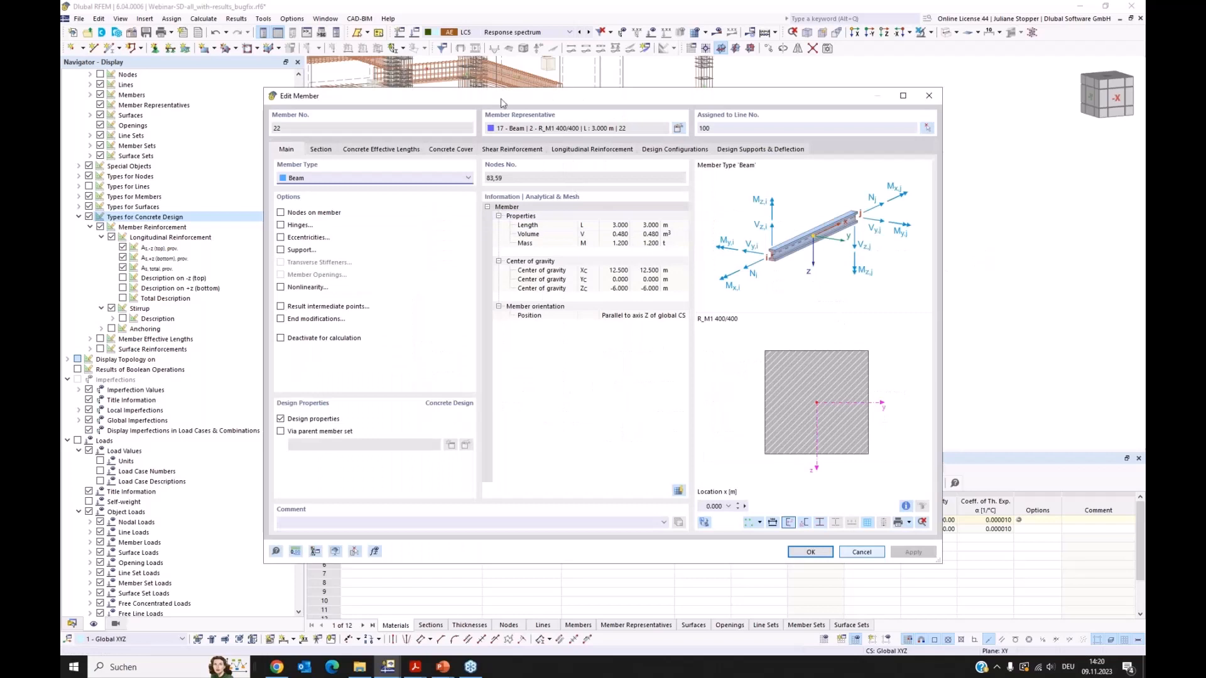
pyautogui.moveTo(583, 102); pyautogui.dragTo(562, 117)
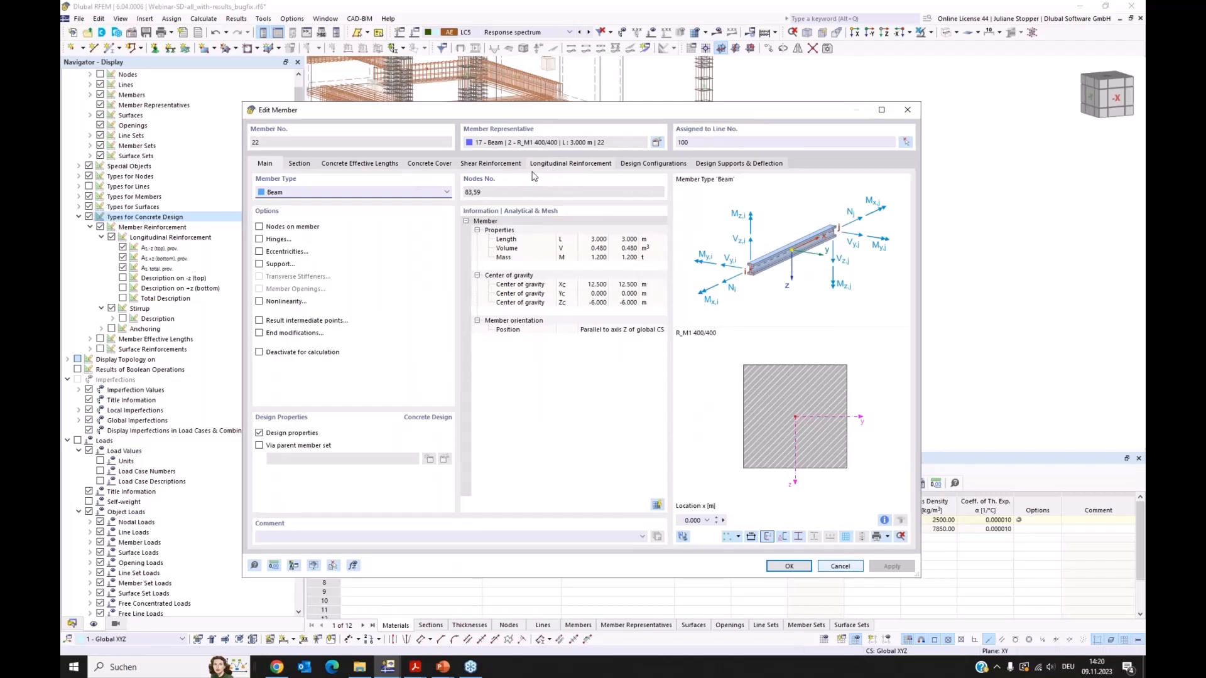
pyautogui.click(534, 165)
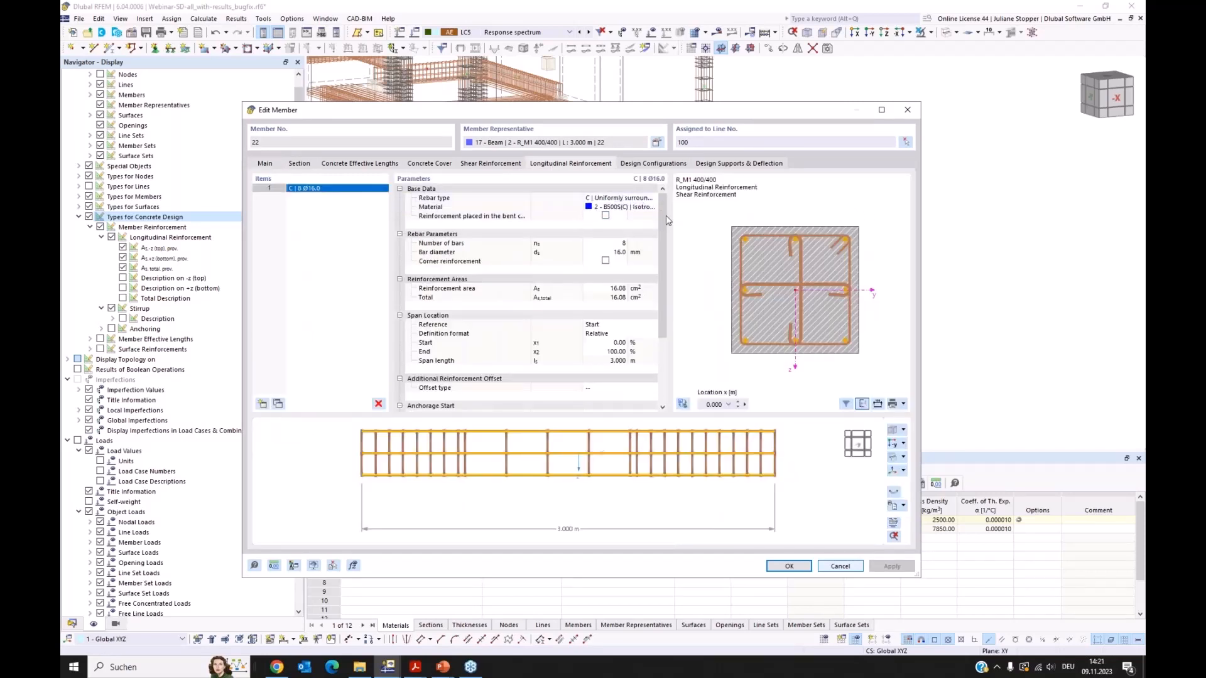
# In the column's shear reinforcement, toggle the crossties over free rebars for the first stirrup span, including the individual vertical and horizontal crossties.
pyautogui.click(500, 165)
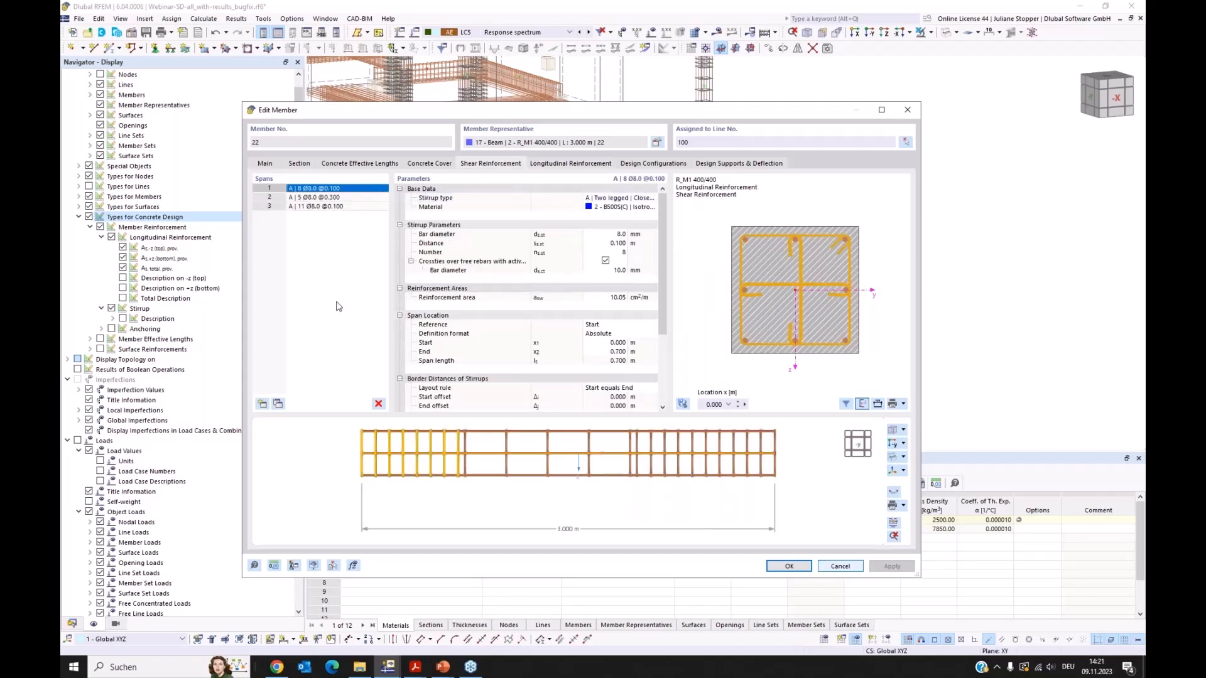
pyautogui.click(607, 263)
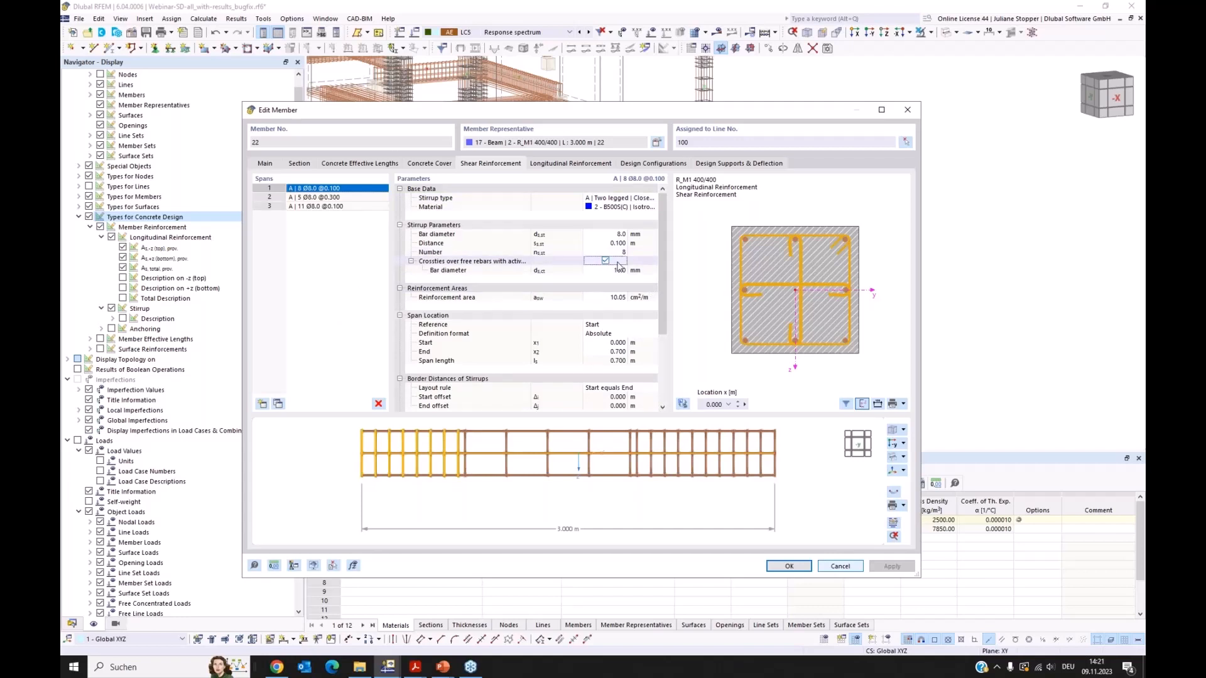
pyautogui.click(618, 263)
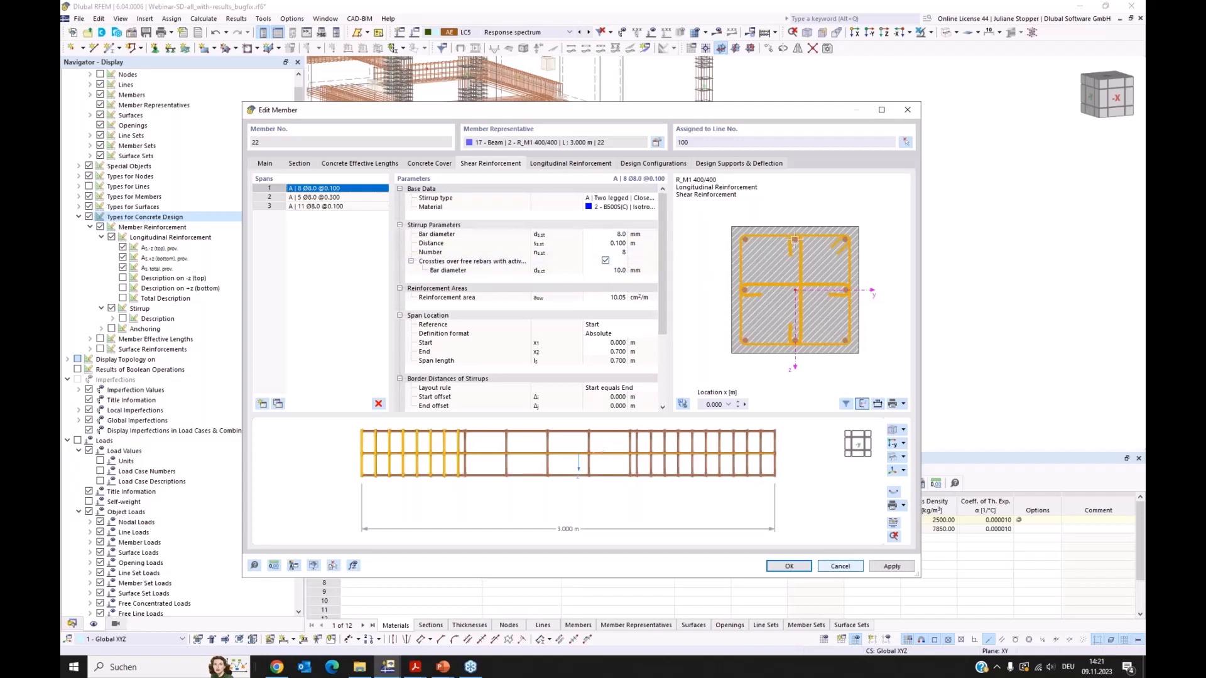
pyautogui.click(795, 248)
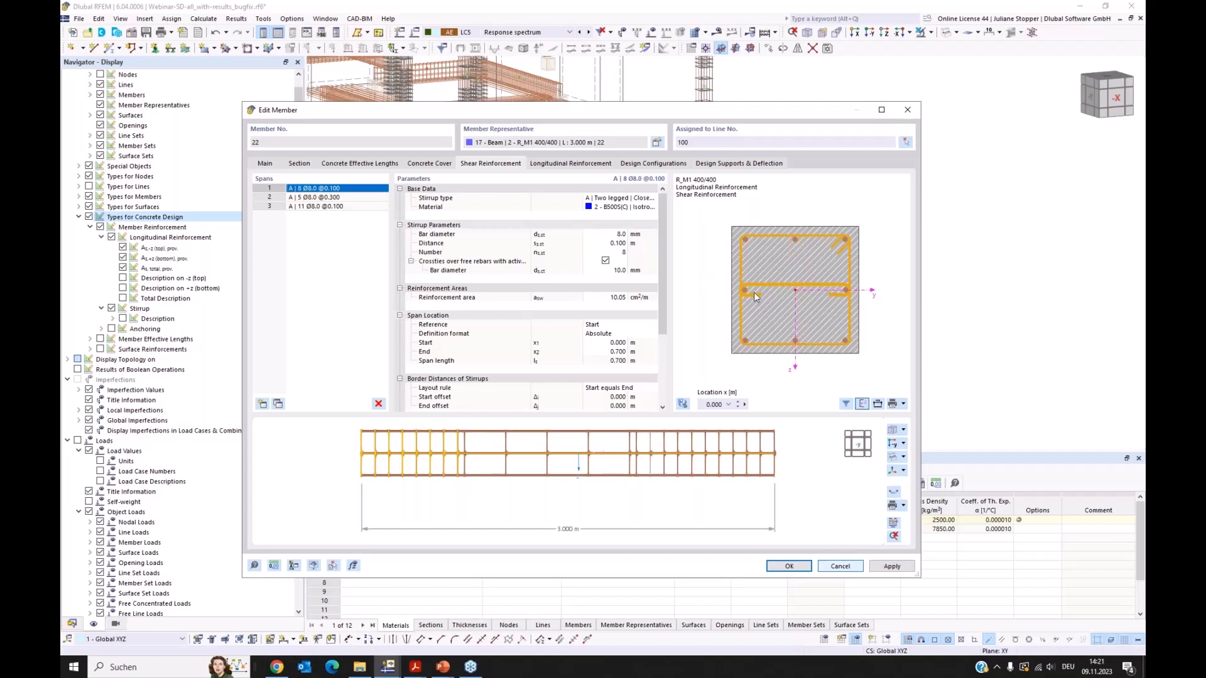
pyautogui.click(796, 337)
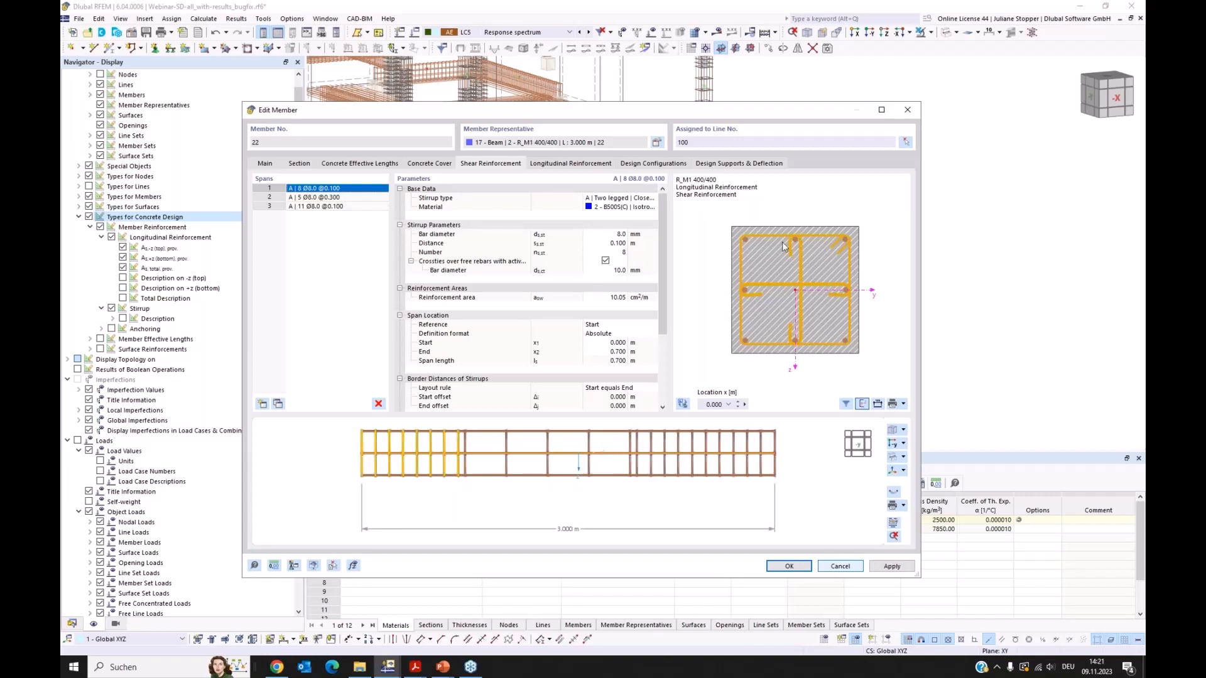
pyautogui.click(759, 292)
pyautogui.click(735, 298)
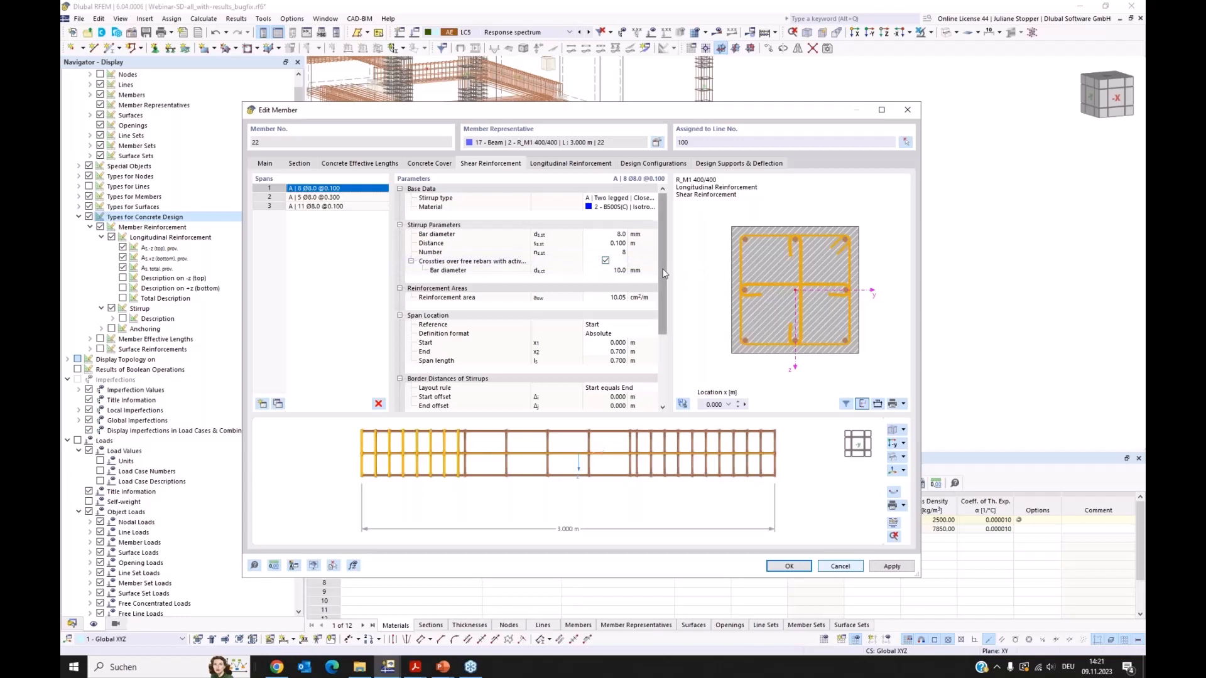
# Open the column's Reinforcement Layout from its longitudinal reinforcement and toggle the reinforcement description and display options.
pyautogui.click(572, 165)
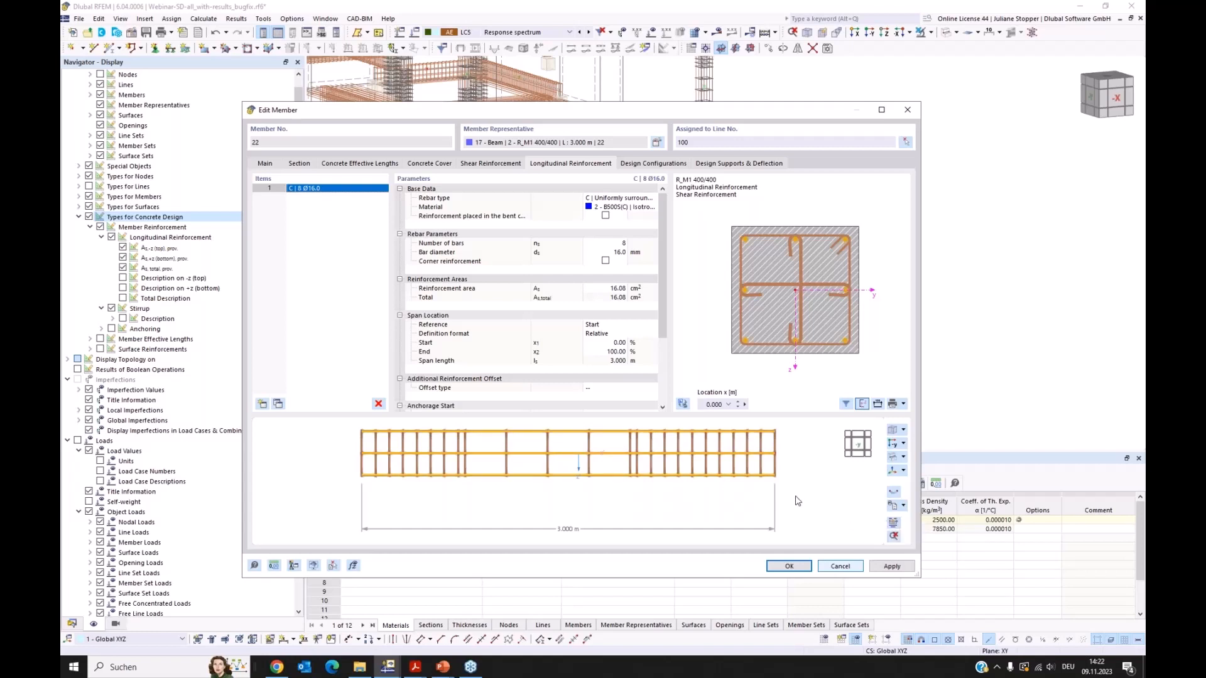
pyautogui.click(894, 524)
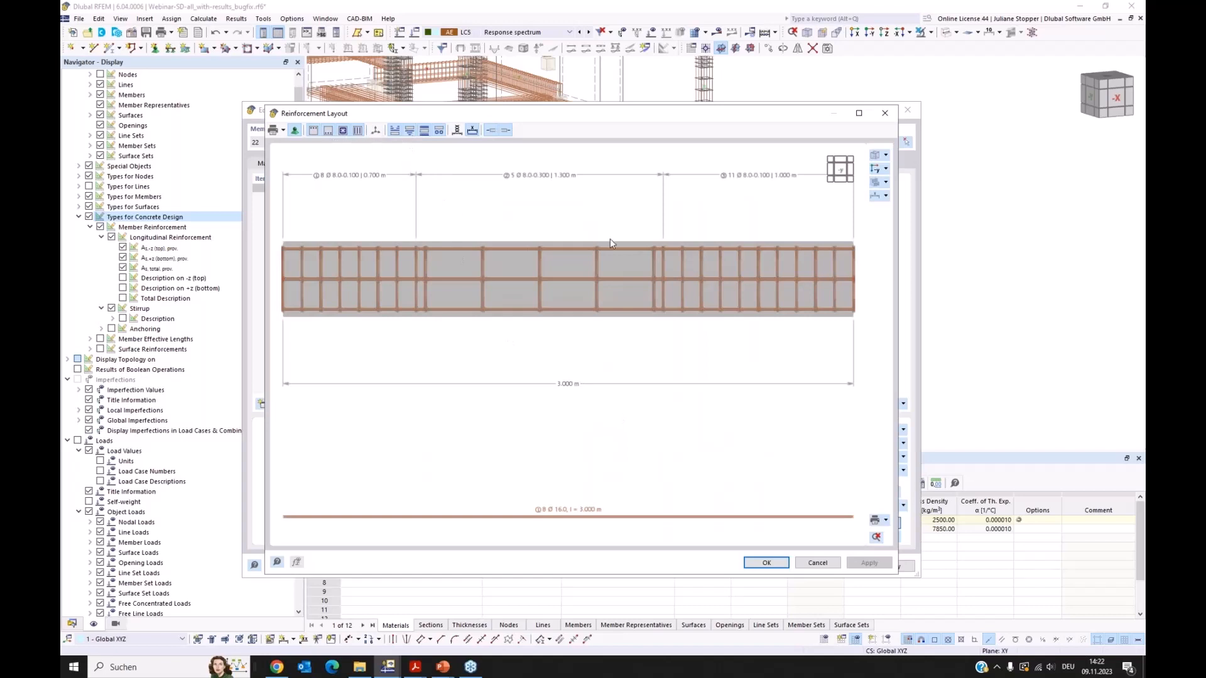
pyautogui.click(411, 131)
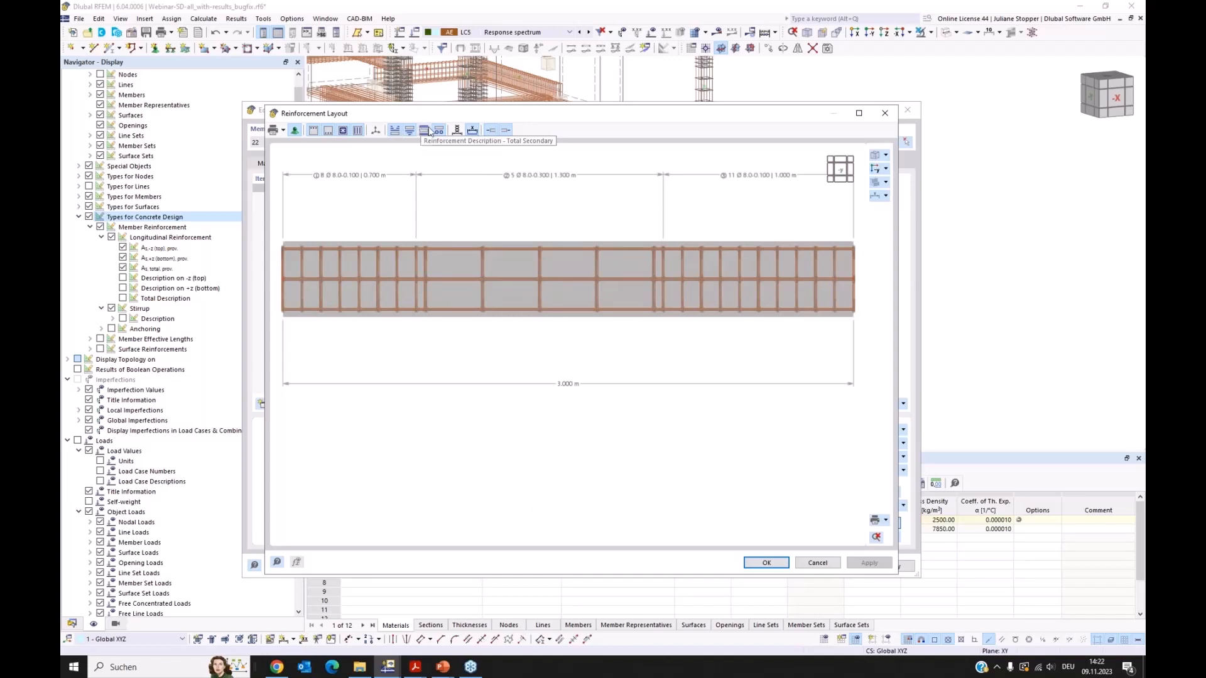
pyautogui.click(358, 130)
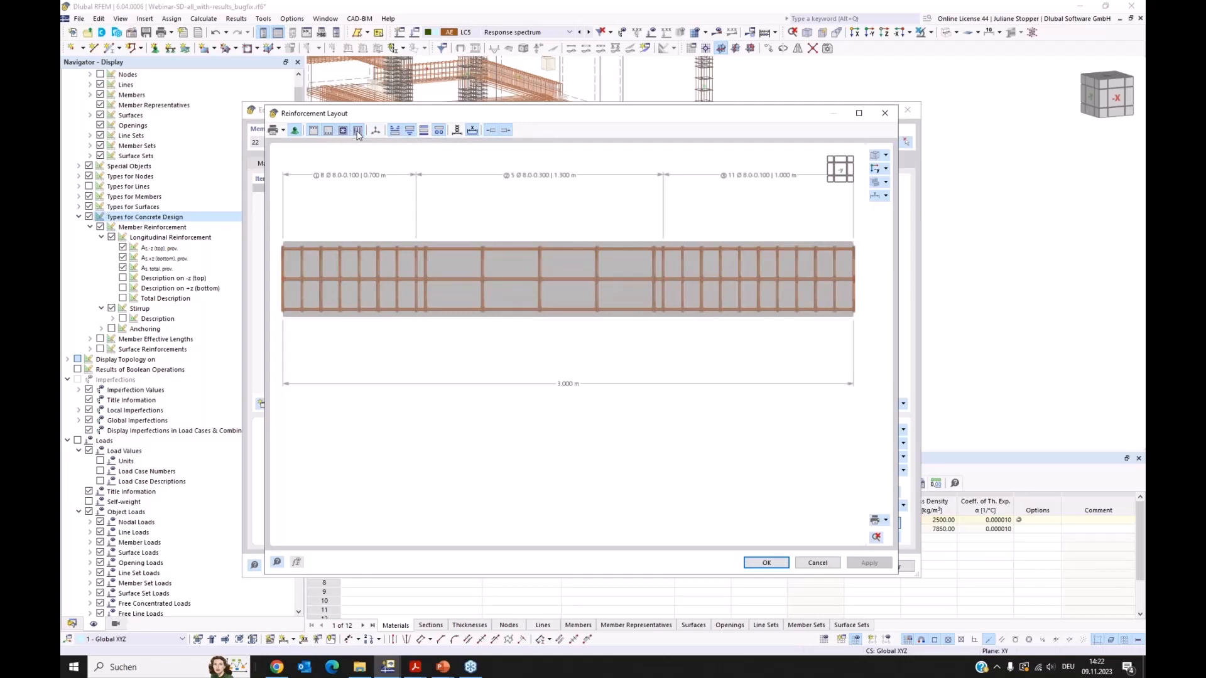
pyautogui.click(358, 131)
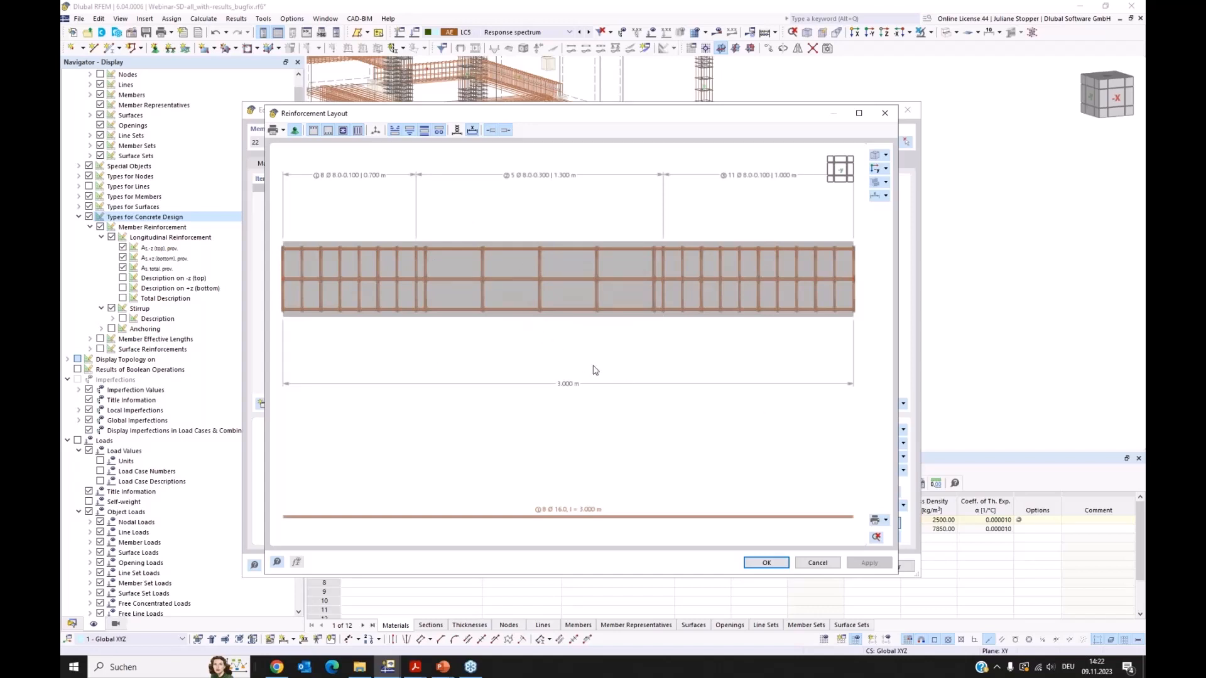
# Save the reinforcement layout graphic as a printout template named Columns-2 and close the member dialogs without applying changes.
pyautogui.click(887, 522)
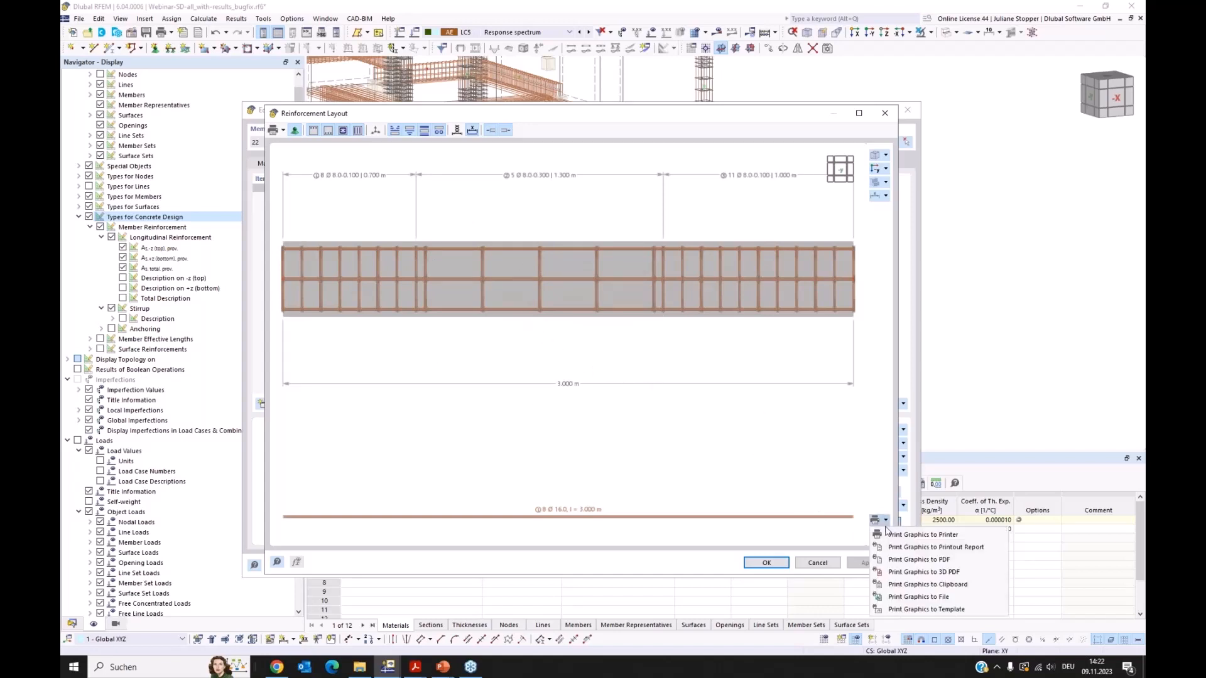
pyautogui.click(937, 610)
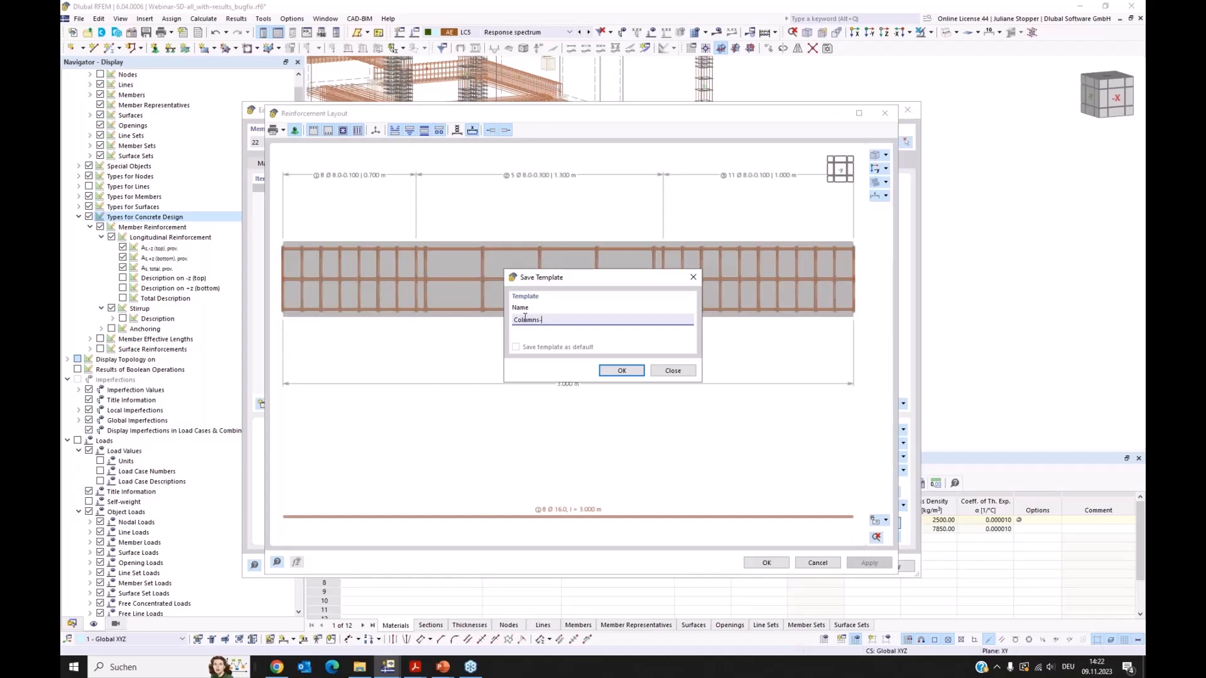
pyautogui.click(617, 370)
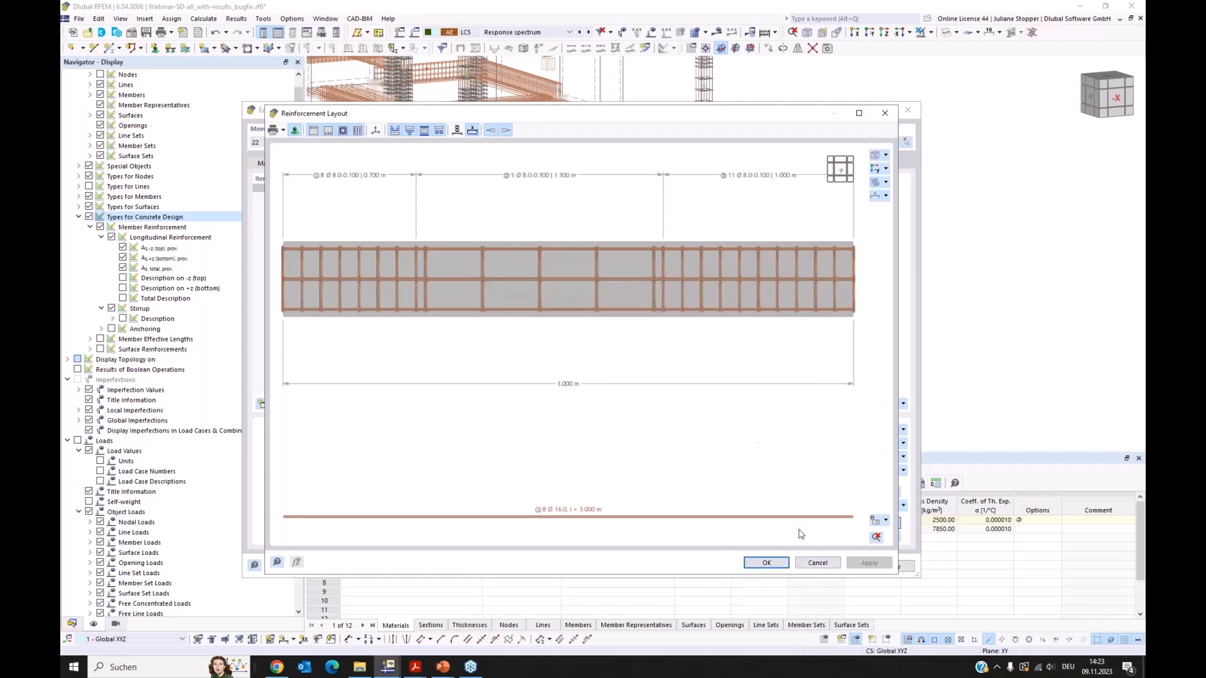
pyautogui.click(820, 564)
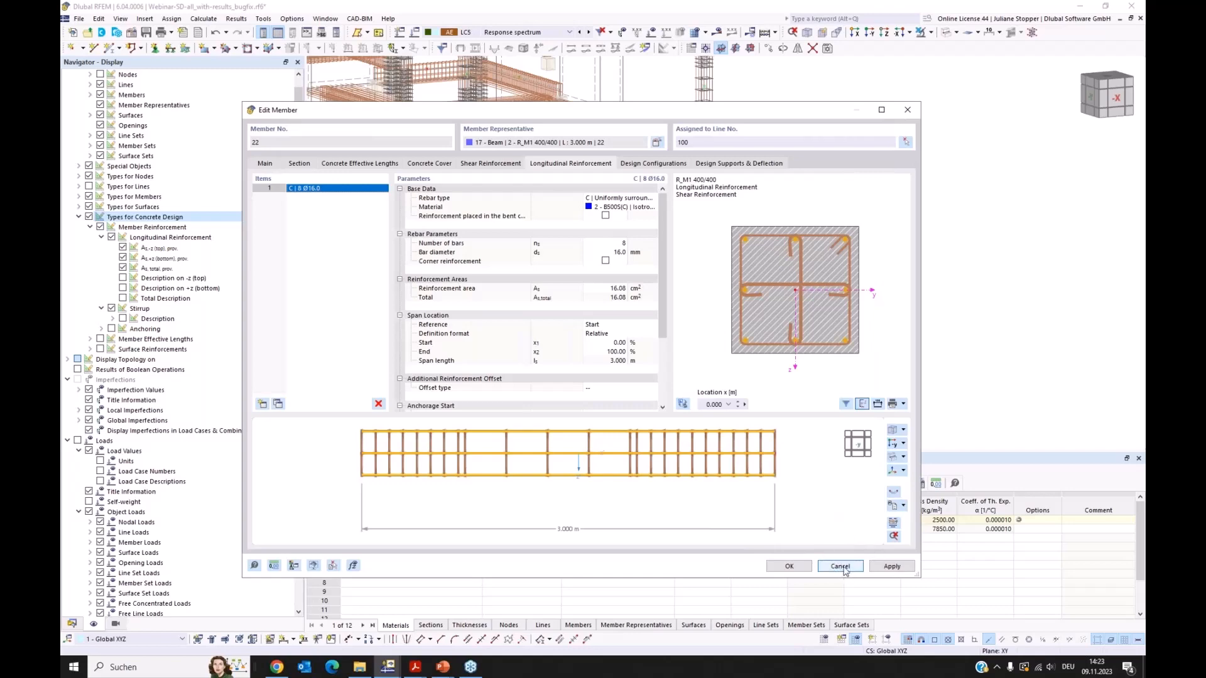
pyautogui.click(842, 567)
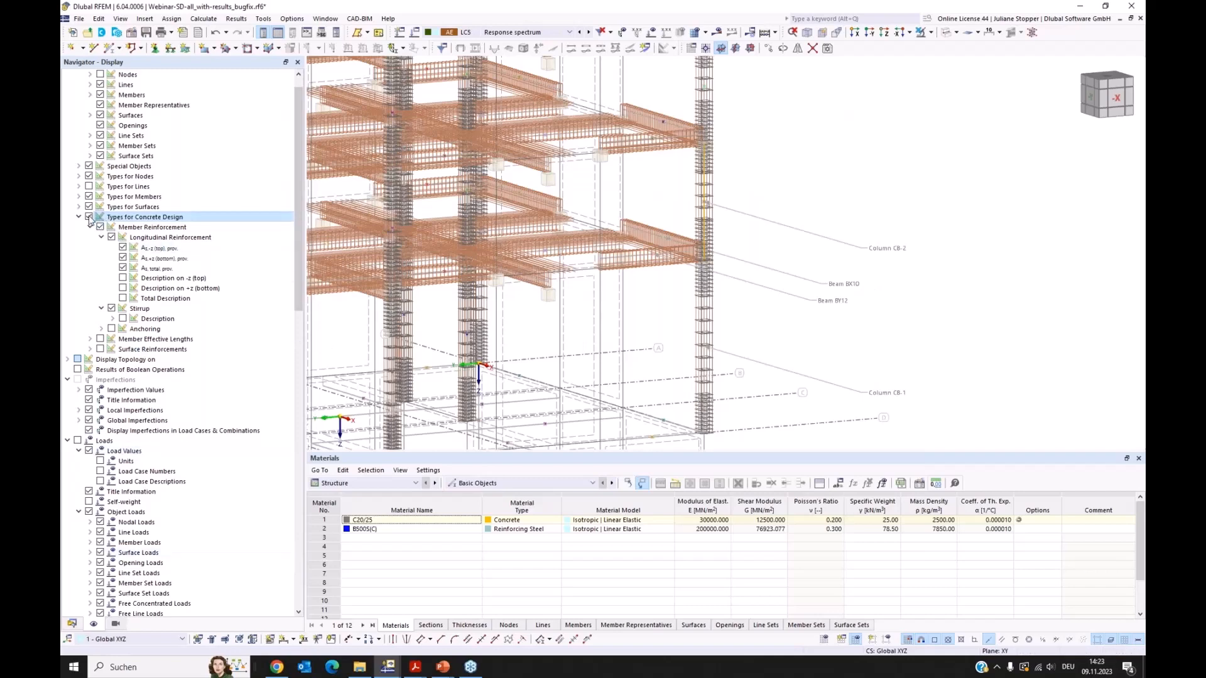
# Turn off the display of Types for Concrete Design and start sending graphics to the printout report.
pyautogui.click(72, 624)
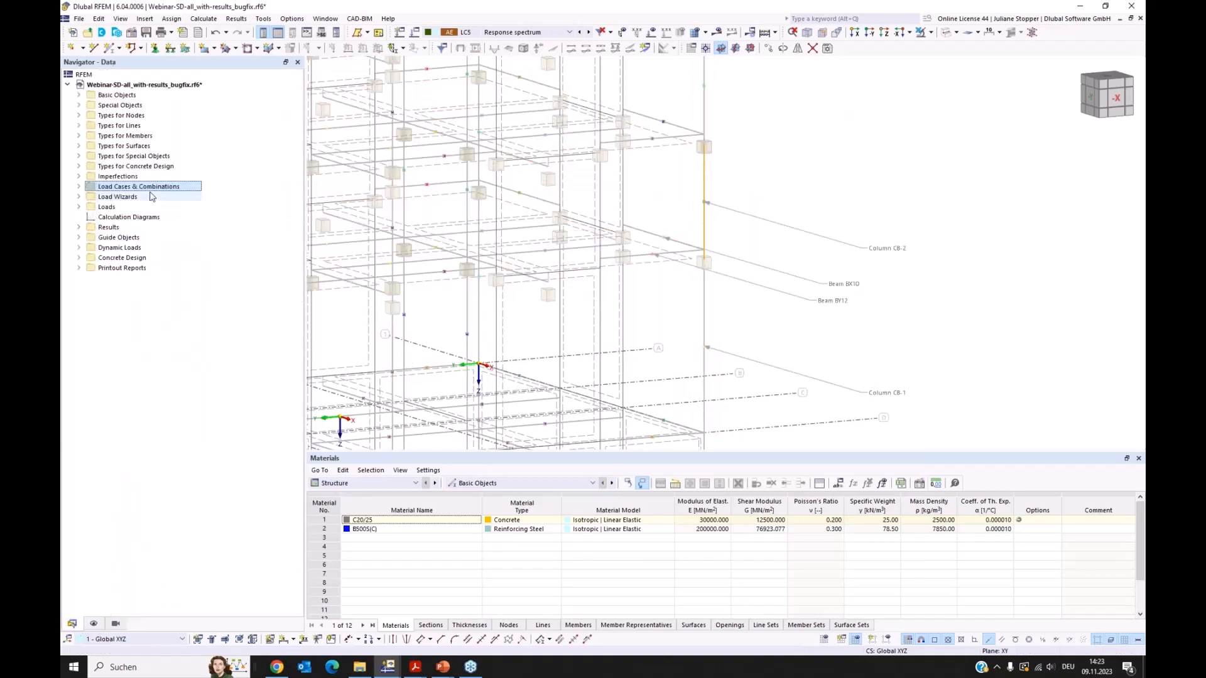
pyautogui.click(79, 19)
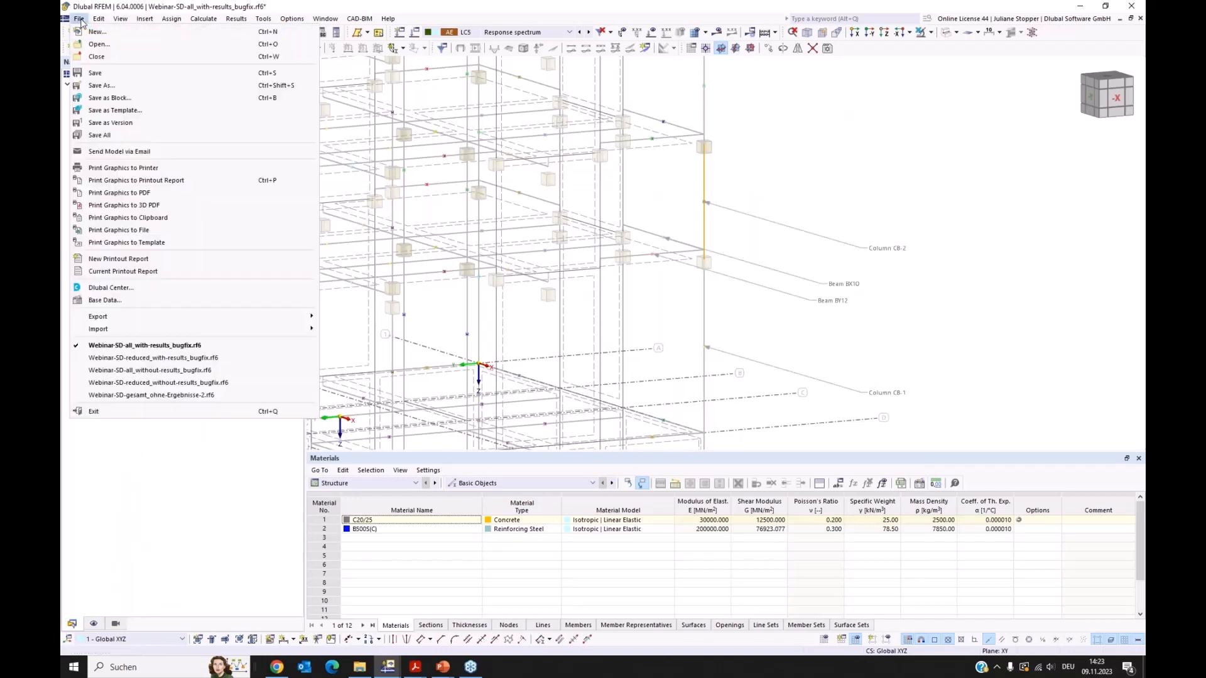
pyautogui.click(149, 181)
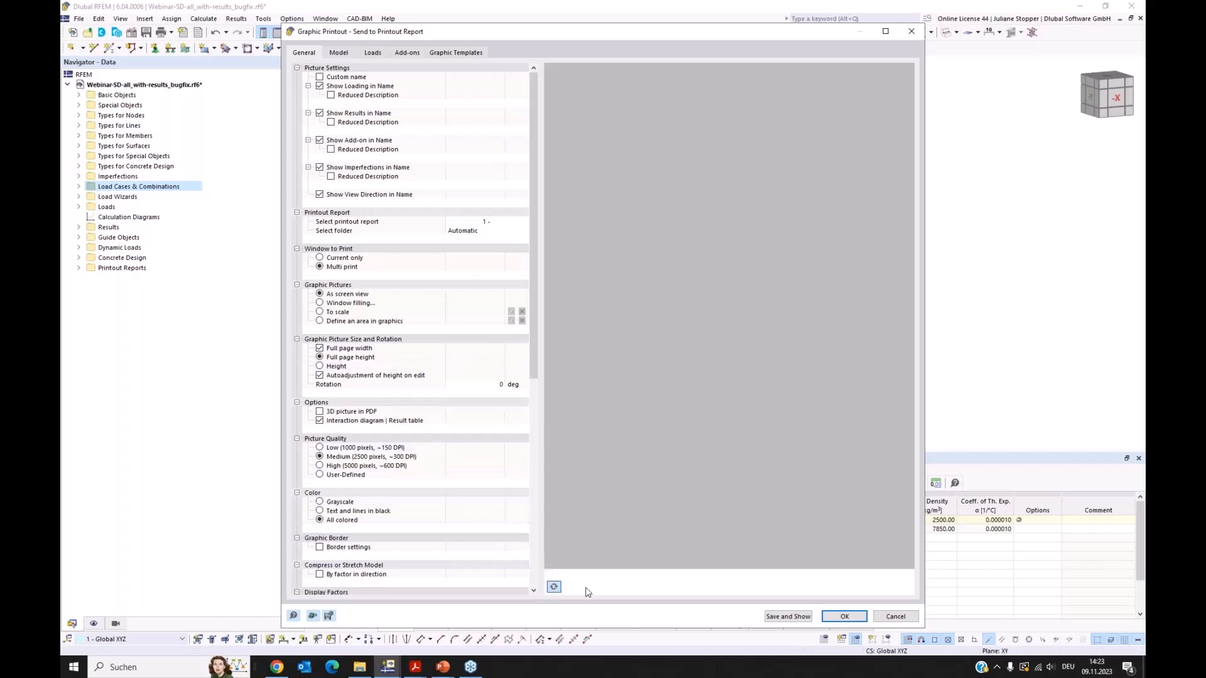
# Exclude the model views and load case pictures from the multi print, and review the general and add-on print settings.
pyautogui.click(554, 589)
pyautogui.click(343, 54)
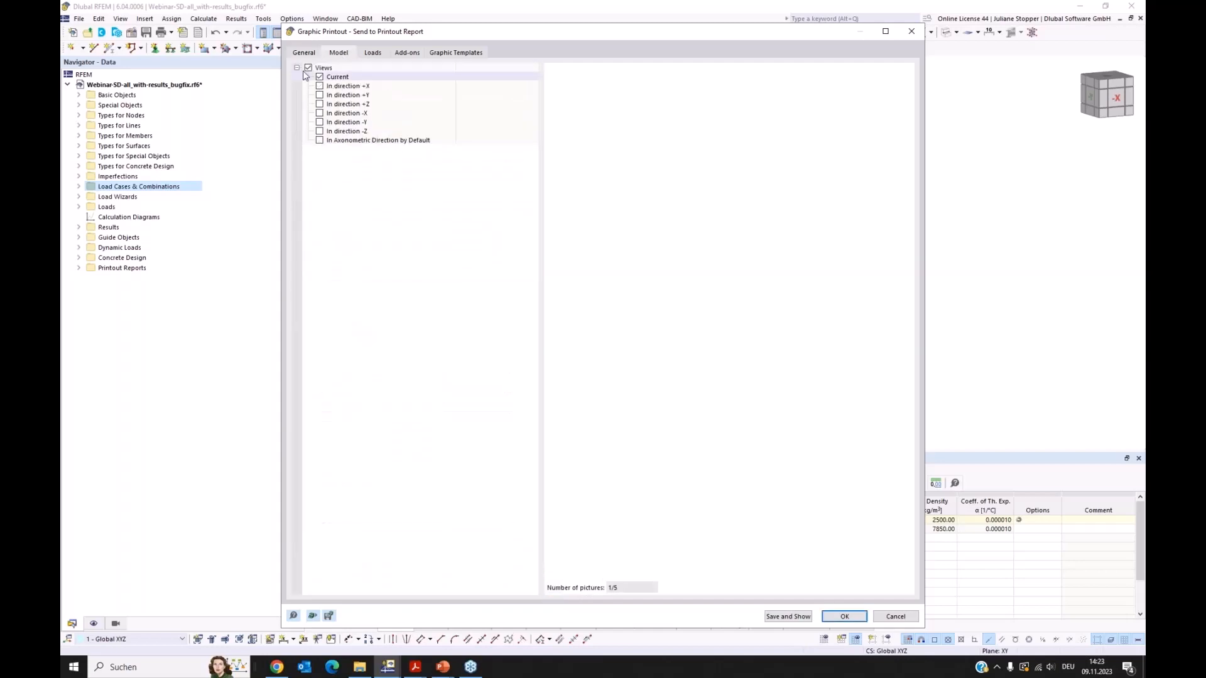
pyautogui.click(373, 52)
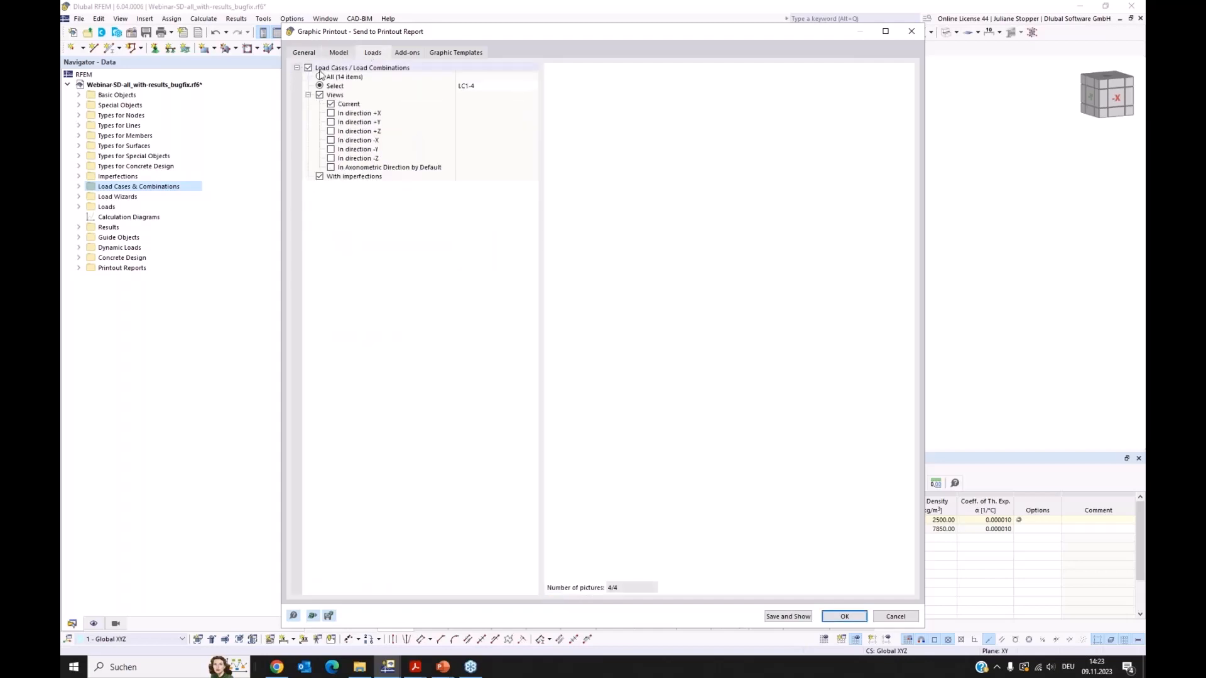
pyautogui.click(407, 53)
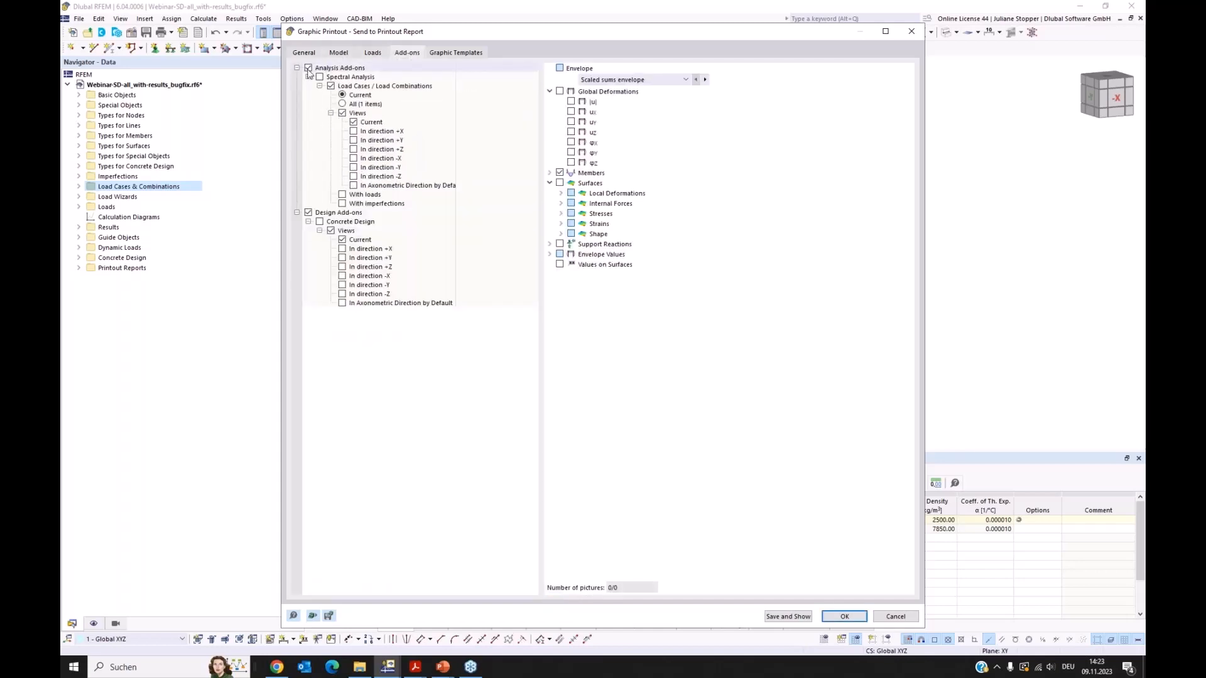
pyautogui.click(304, 54)
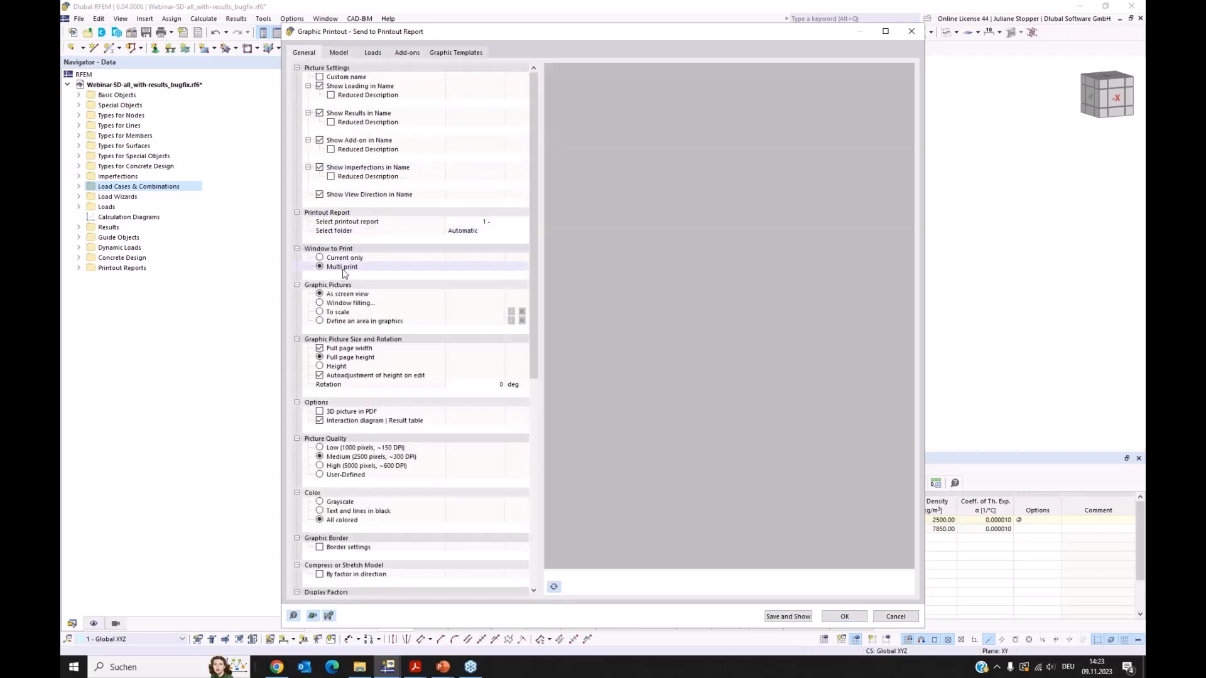
pyautogui.click(372, 53)
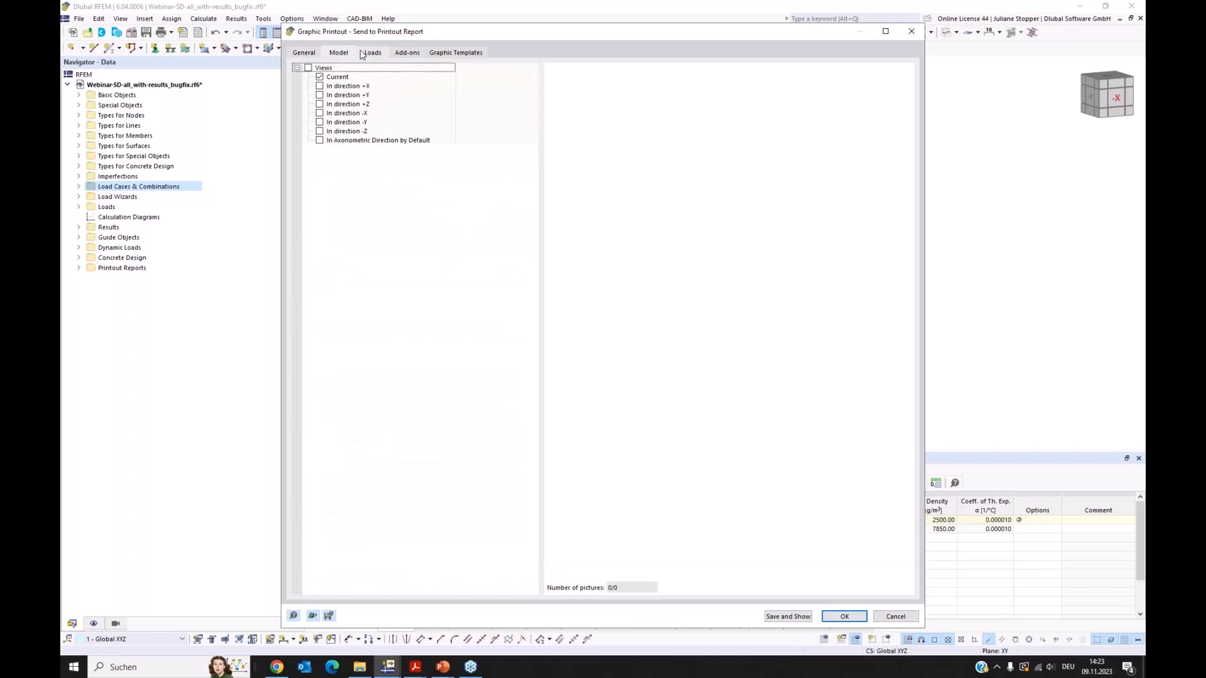
pyautogui.click(405, 55)
# Include the Column reinforcement graphic template in the multi print and restrict it to selected members.
pyautogui.click(442, 54)
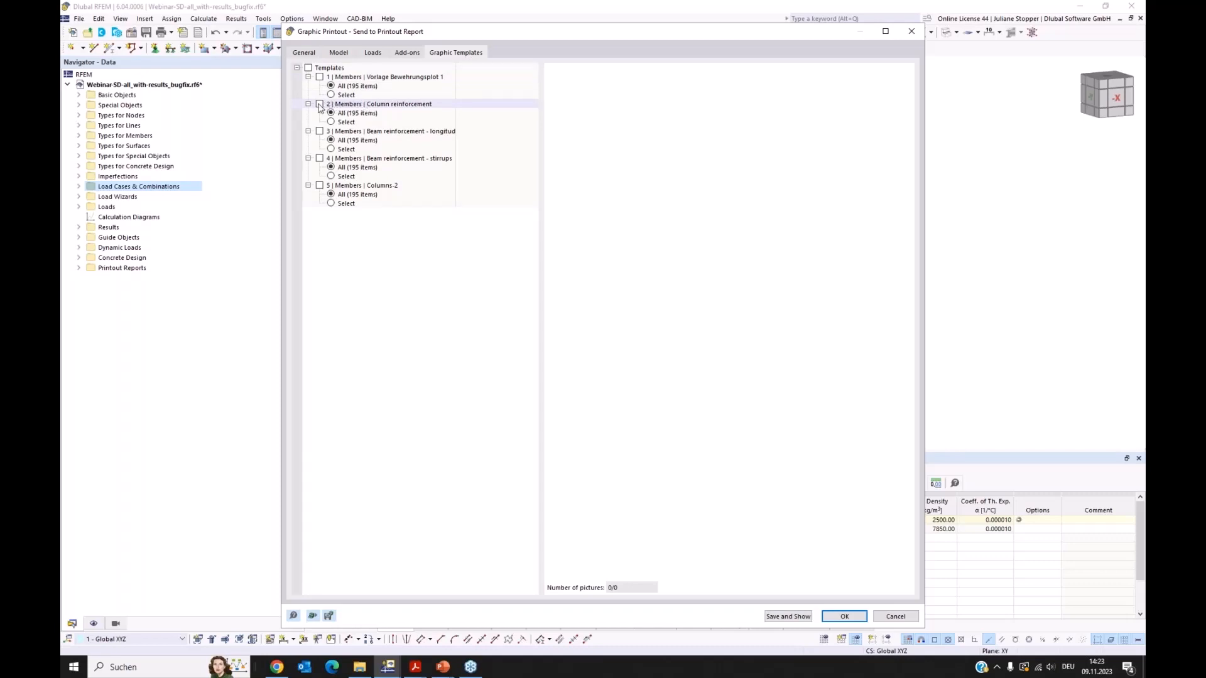
pyautogui.click(350, 105)
pyautogui.click(320, 104)
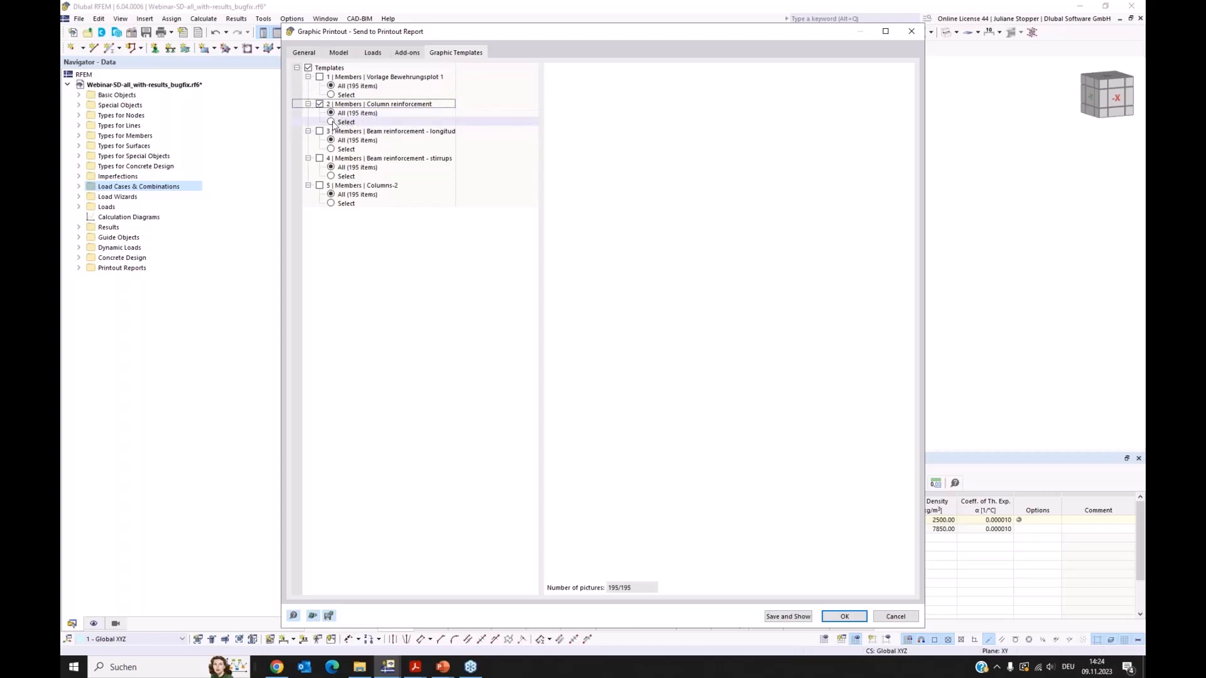
pyautogui.click(331, 122)
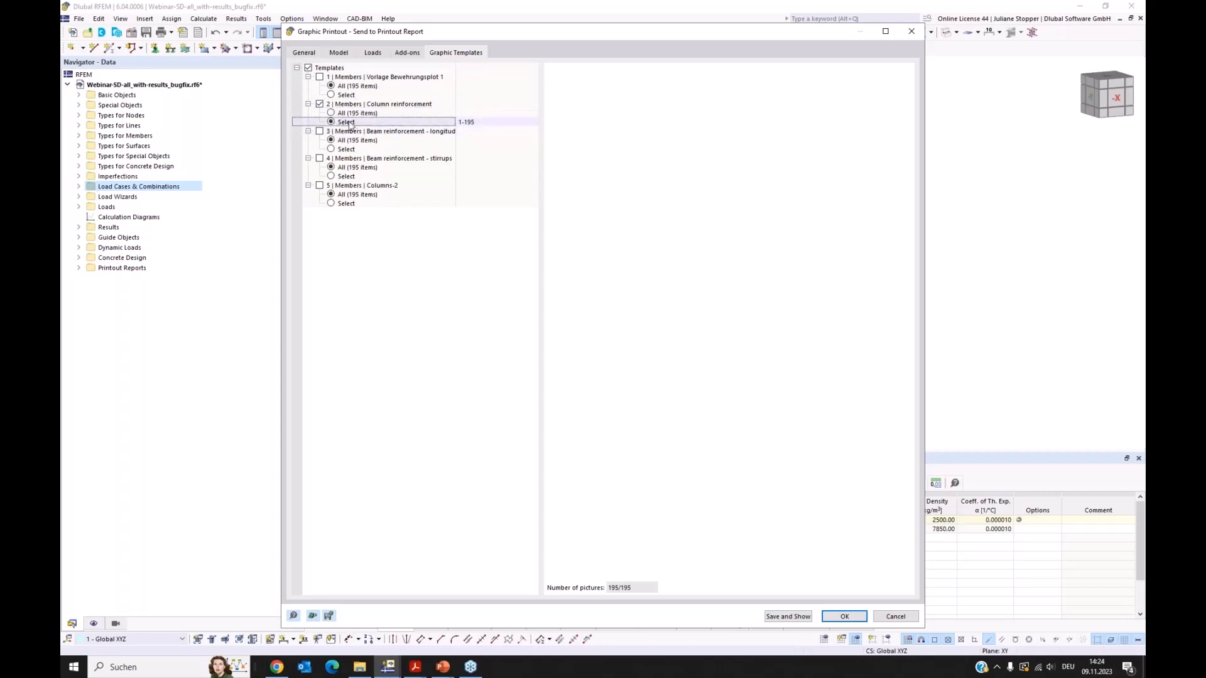
# Assign members 20-23 to the Column reinforcement template by picking the object selection Columns C8 in the model.
pyautogui.click(465, 122)
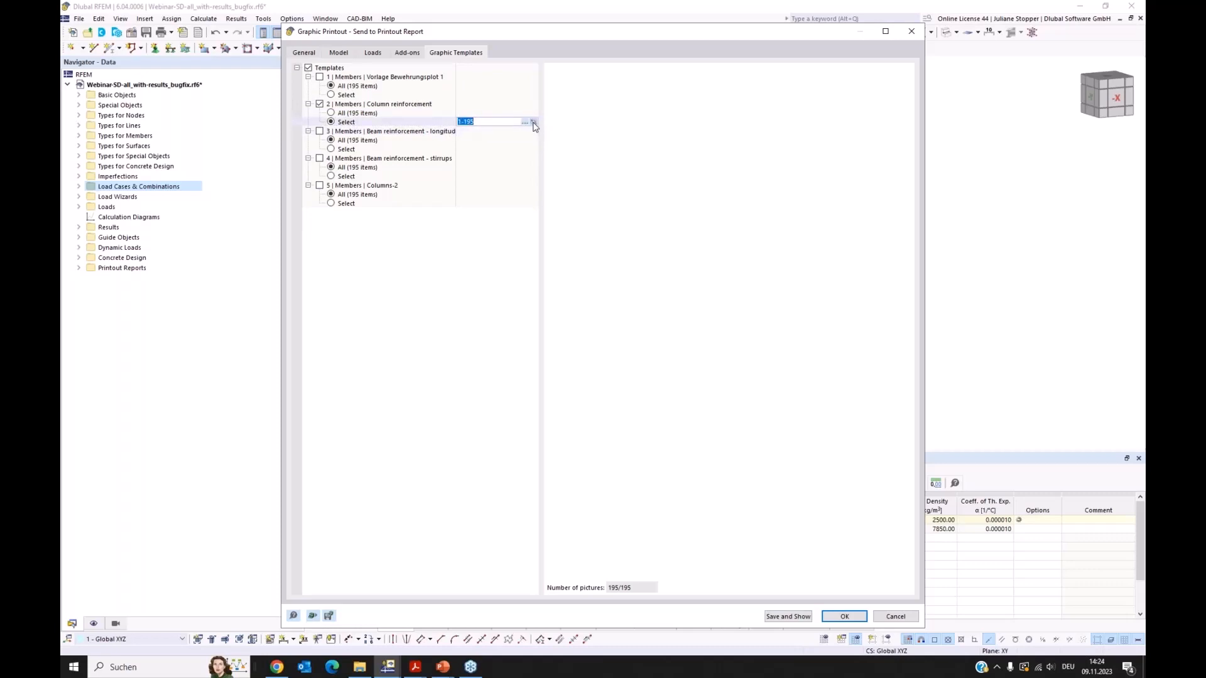
pyautogui.click(532, 123)
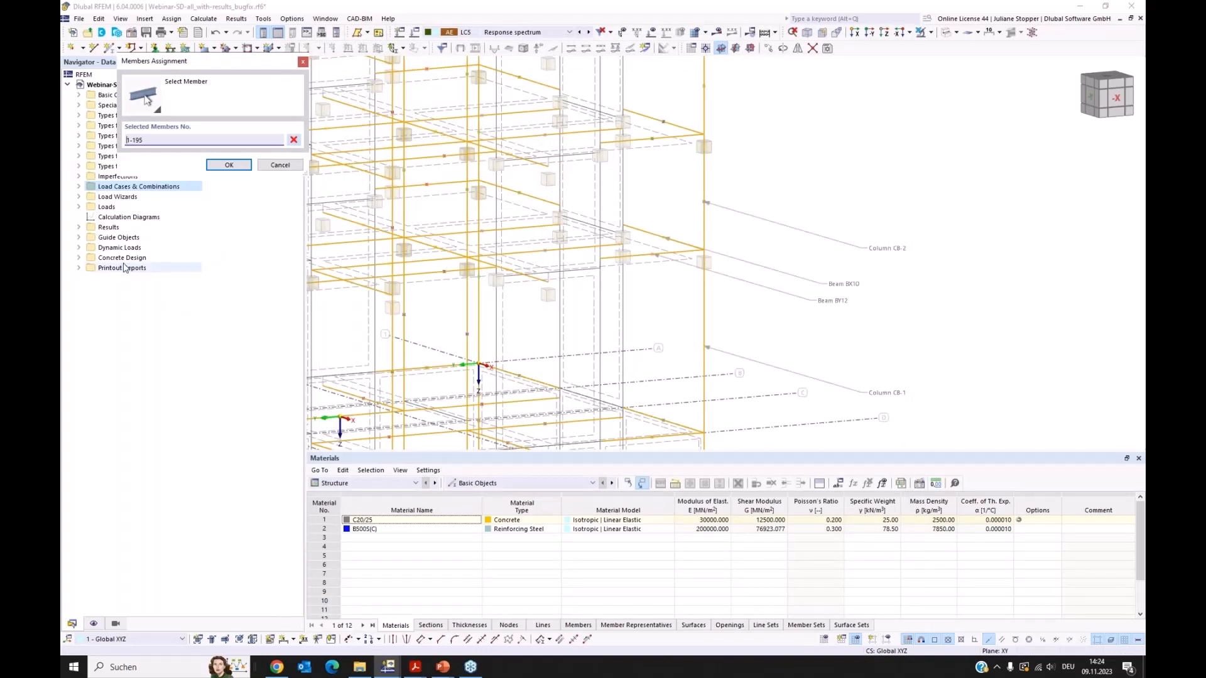
pyautogui.click(79, 237)
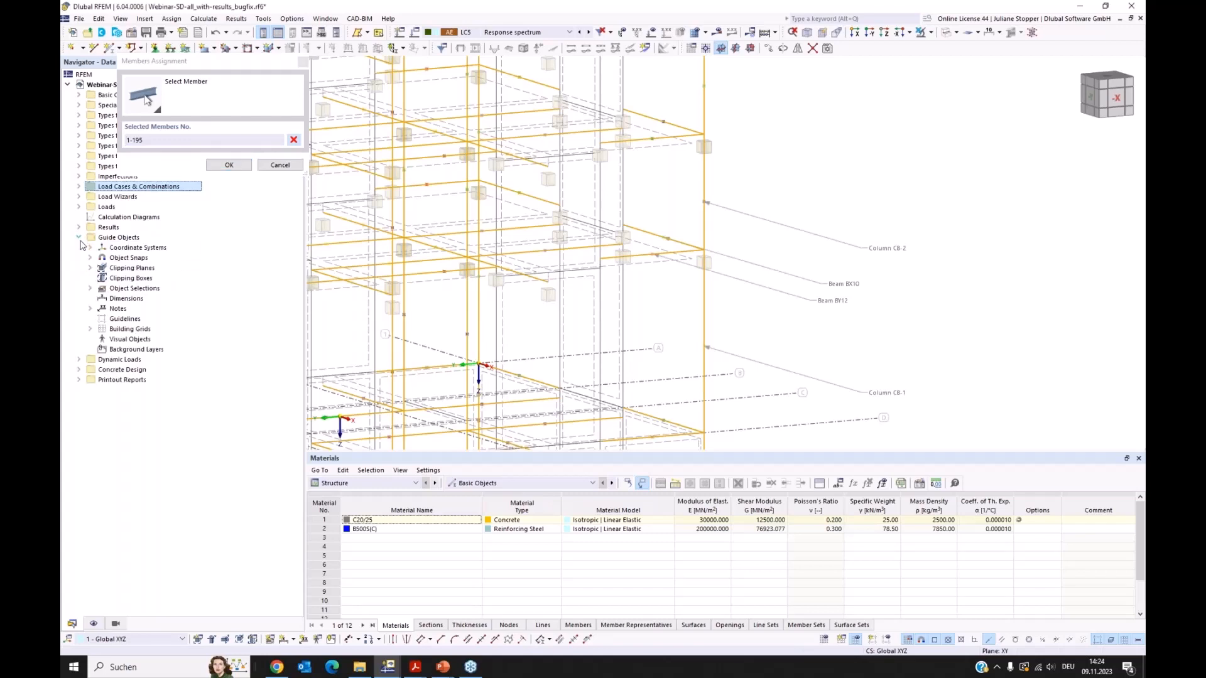
pyautogui.click(90, 288)
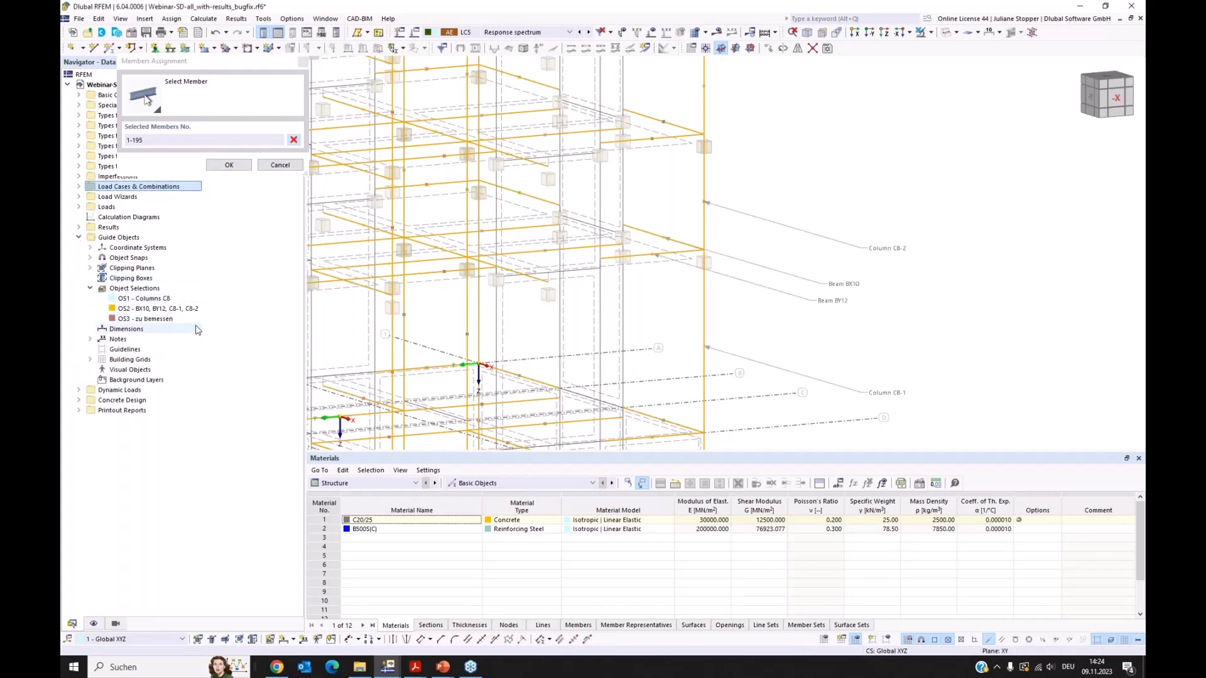
pyautogui.click(162, 299)
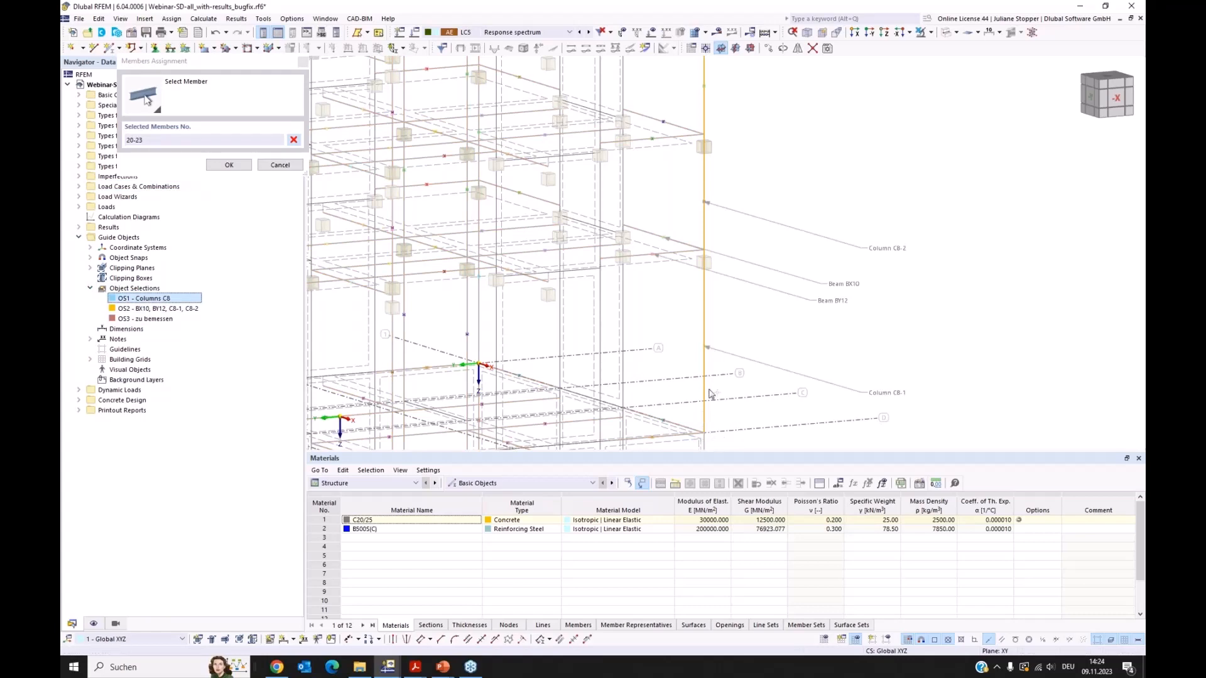
pyautogui.scroll(-2, 741, 225)
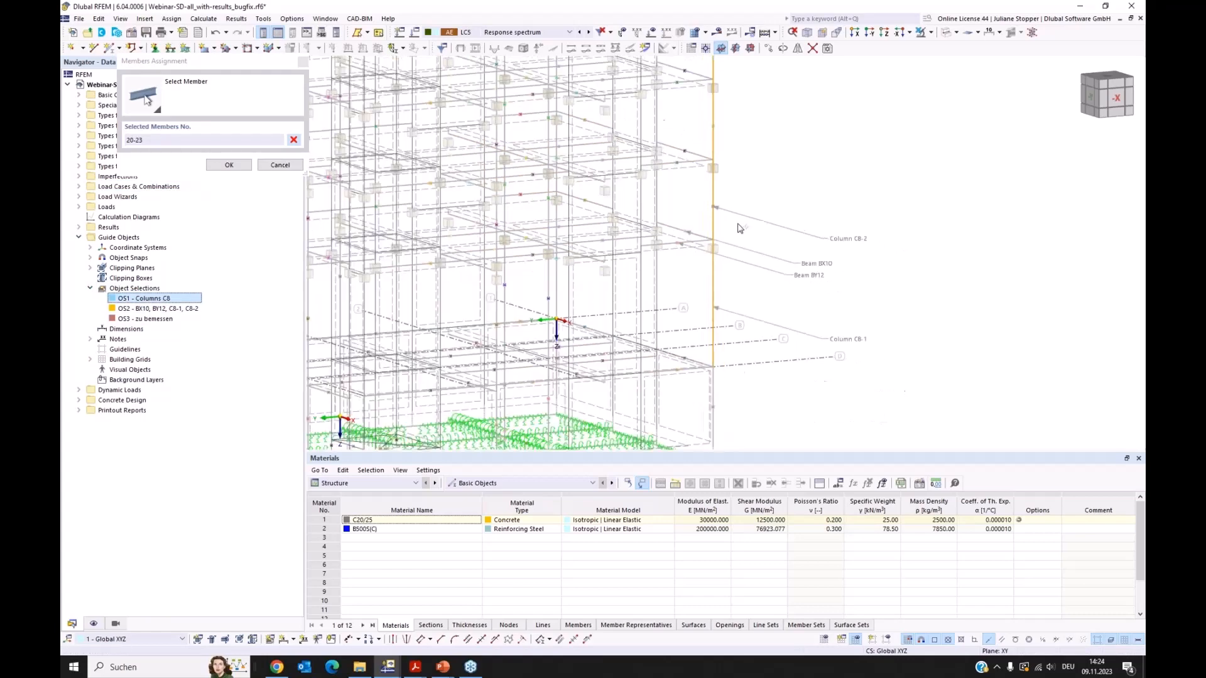
pyautogui.moveTo(720, 345); pyautogui.dragTo(710, 396, button='middle')
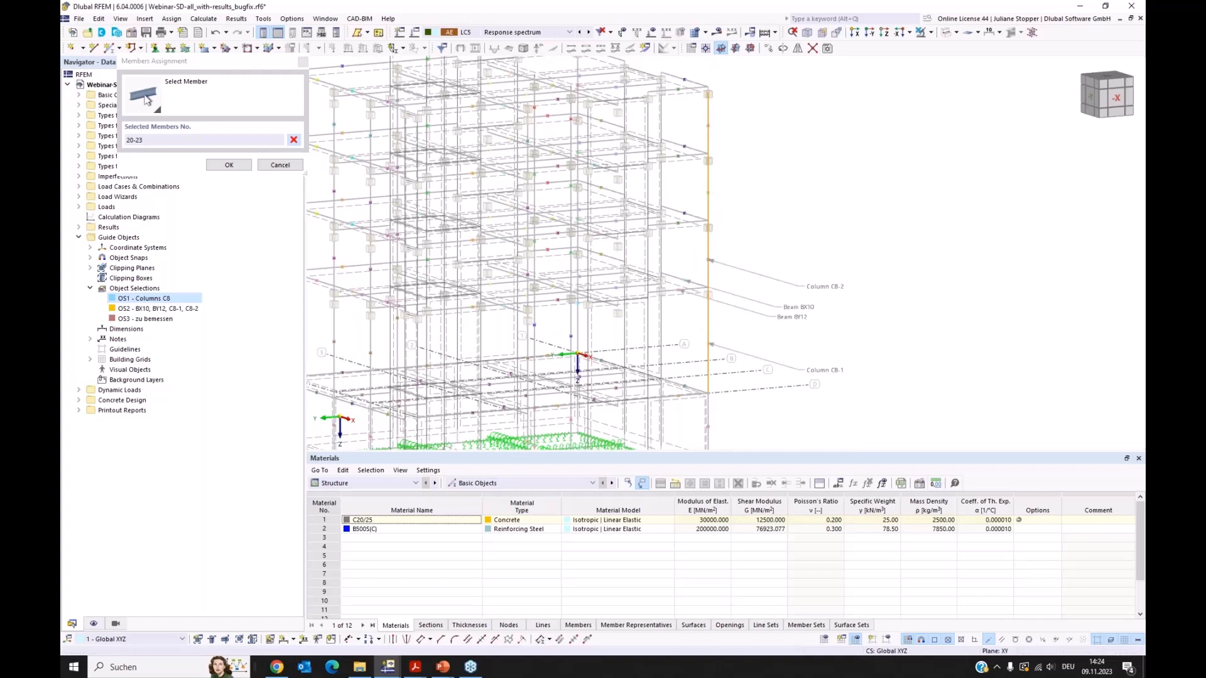
pyautogui.click(226, 165)
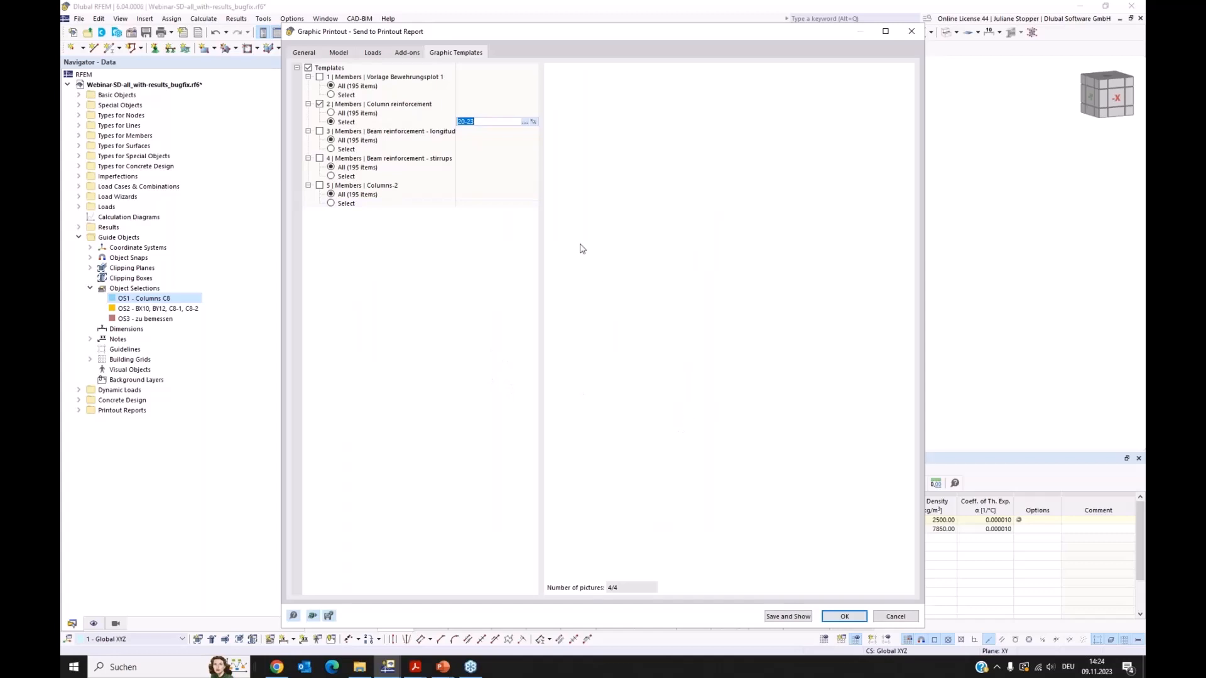
# Check the add-on, load and model picture settings, and save the graphics to the printout report and show it.
pyautogui.click(407, 53)
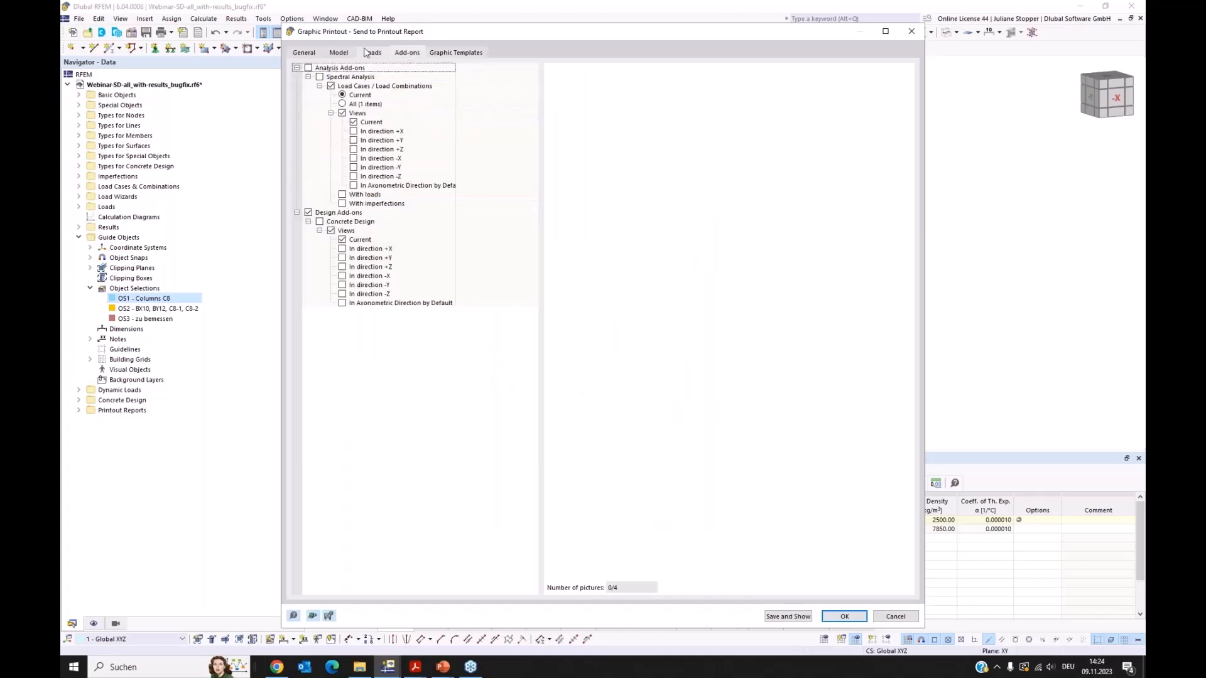
pyautogui.click(372, 53)
pyautogui.click(339, 53)
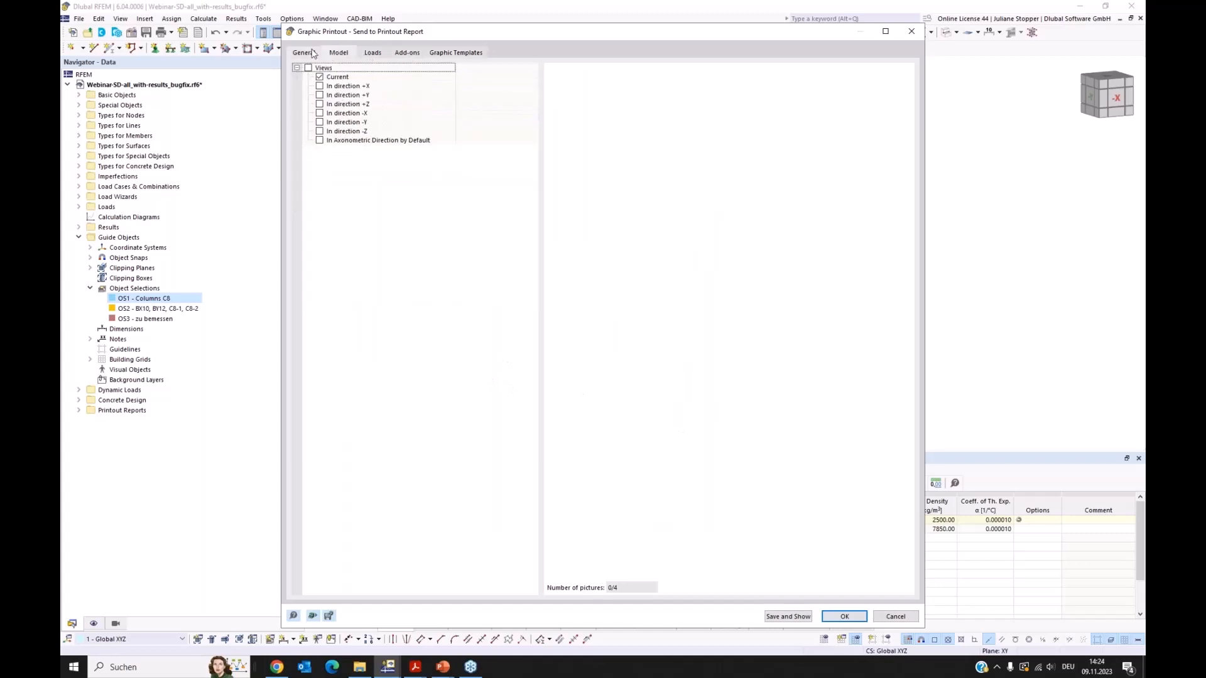
pyautogui.click(803, 620)
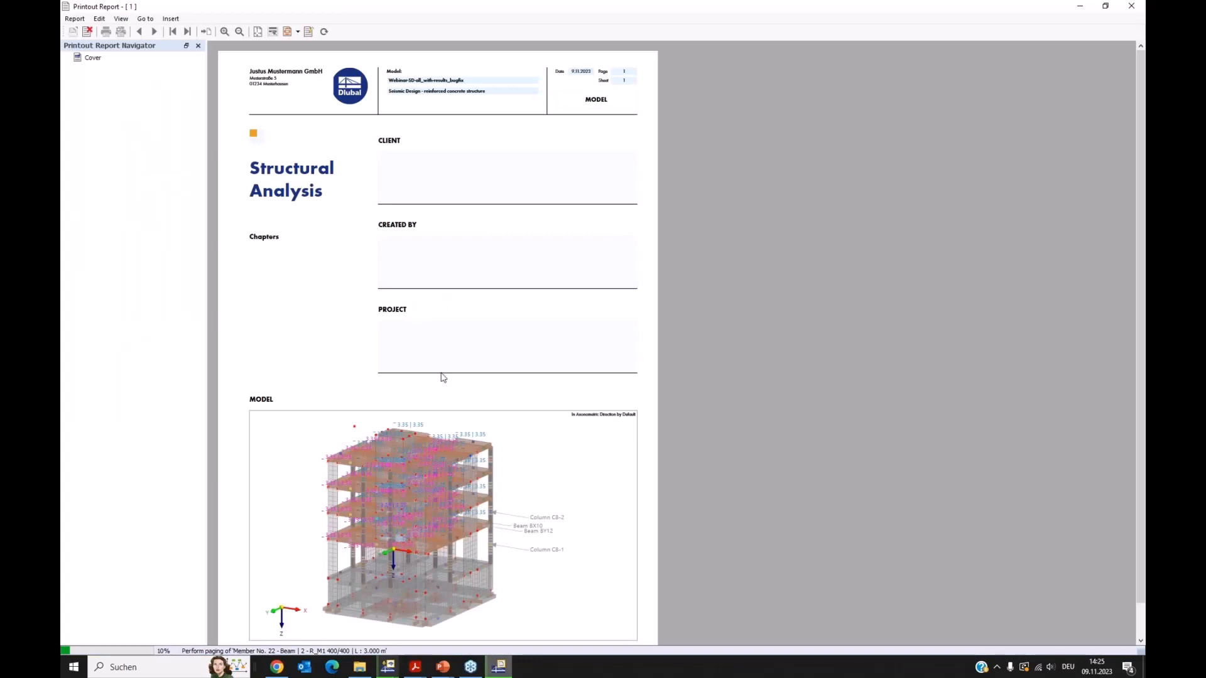
# Review the reinforcement drawings of members 20 to 23 in the printout report and close the report.
pyautogui.scroll(-2, 326, 312)
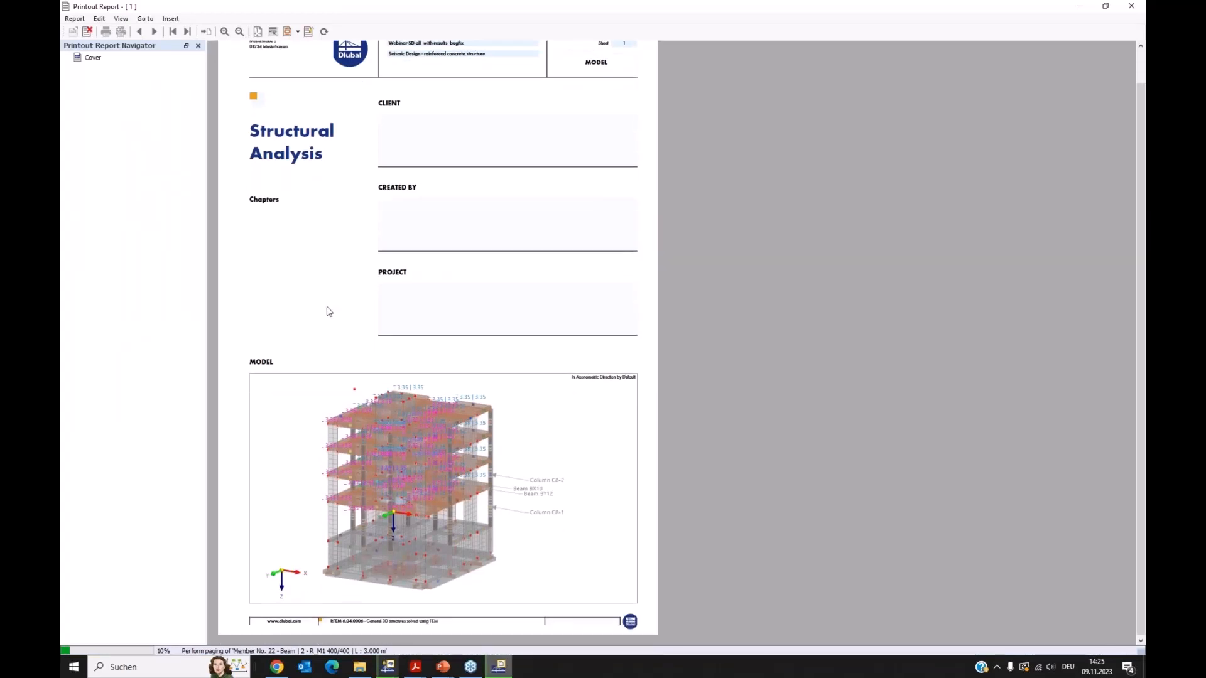
pyautogui.scroll(-2, 327, 311)
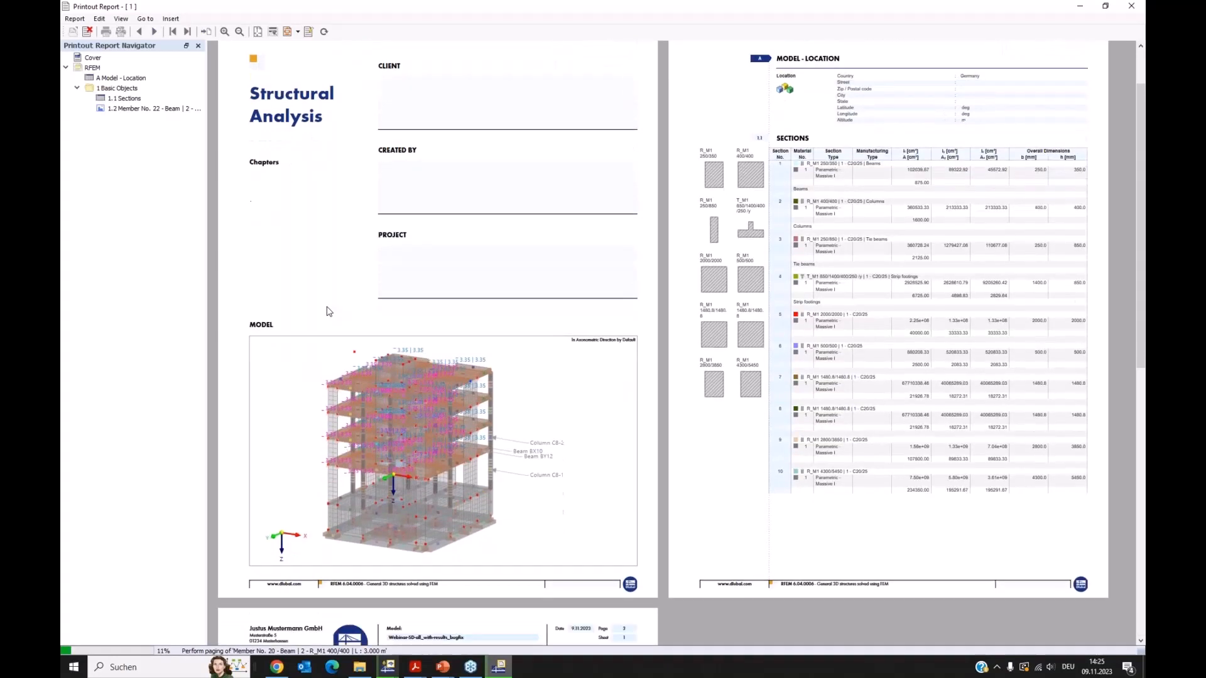
pyautogui.click(127, 109)
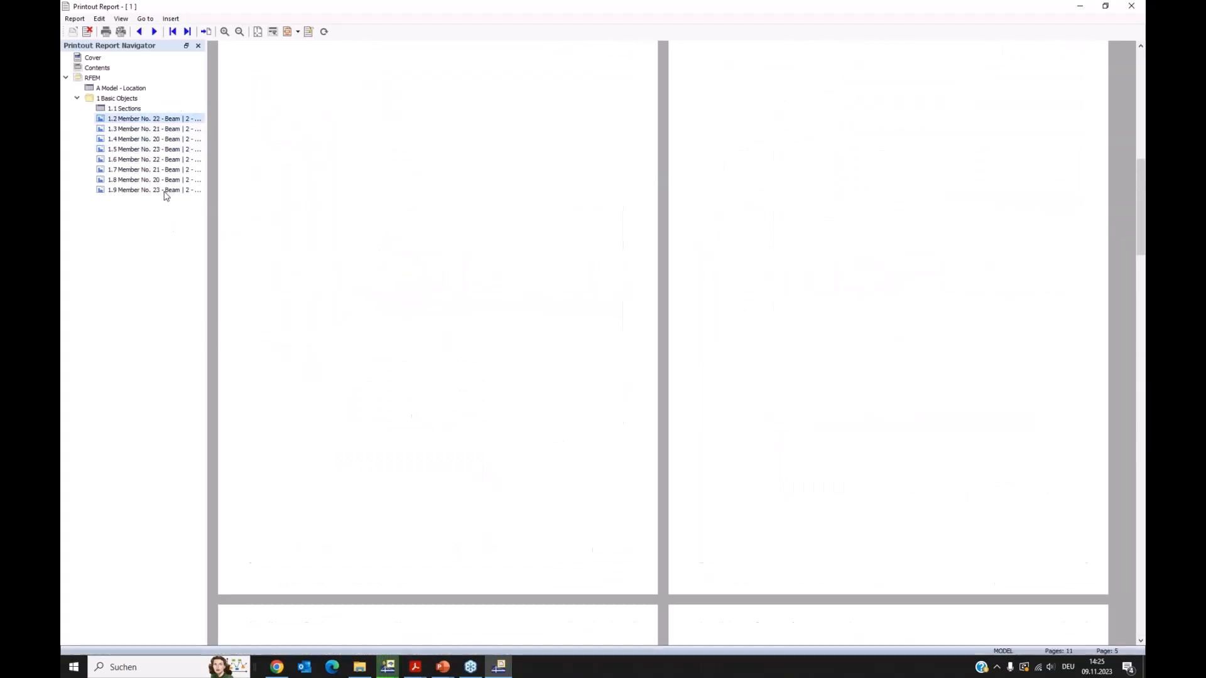
pyautogui.click(144, 131)
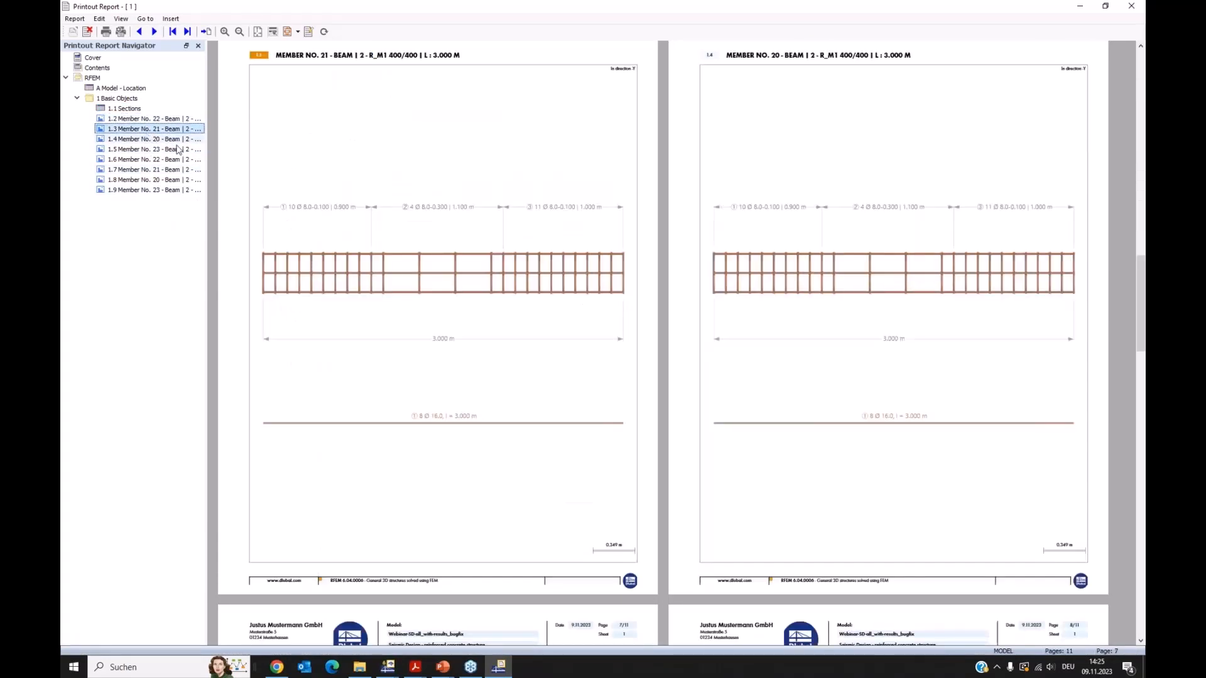
pyautogui.click(157, 141)
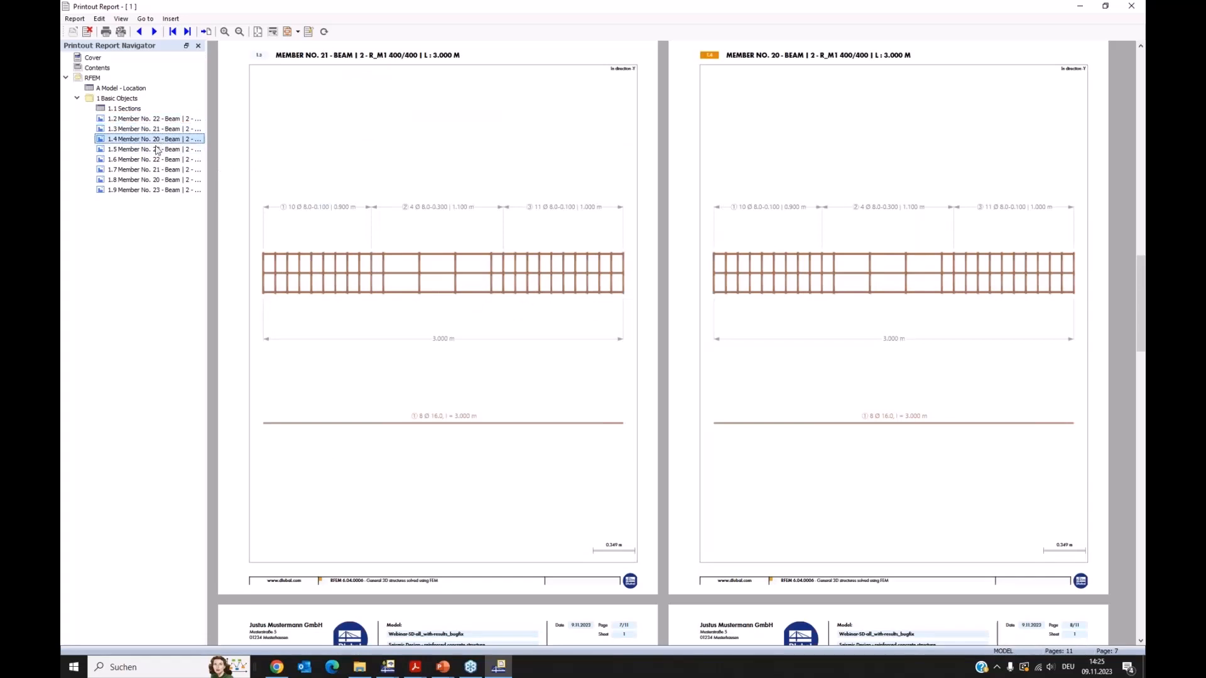
pyautogui.click(158, 150)
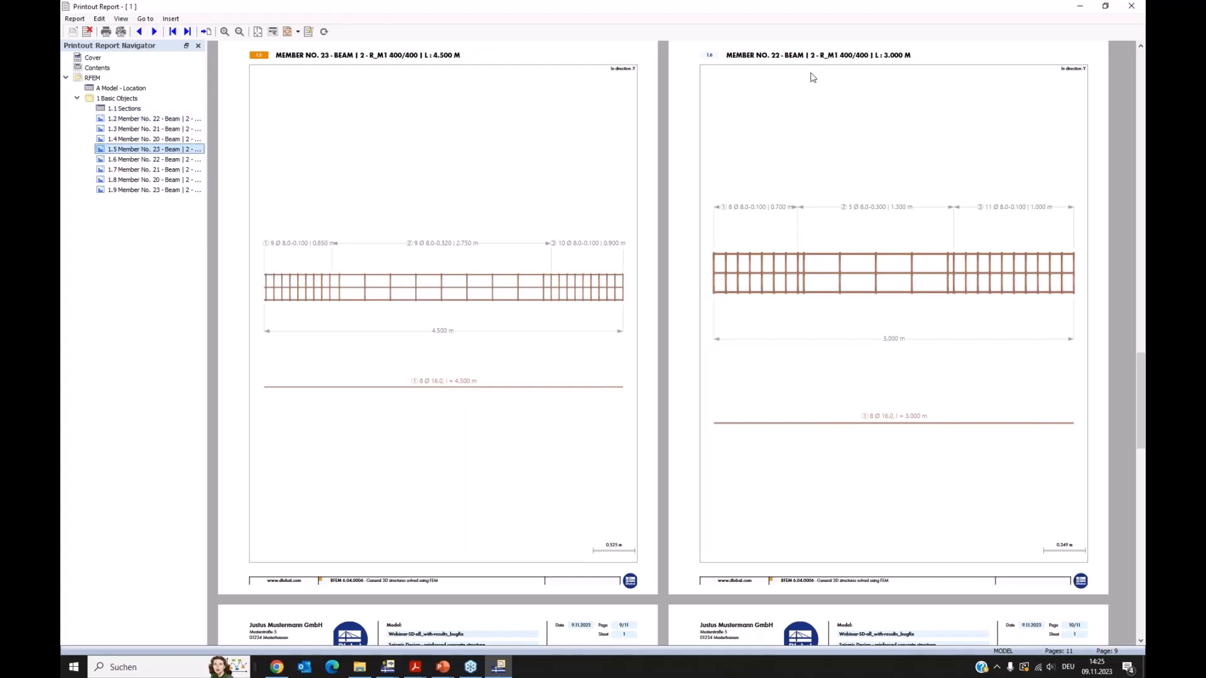
pyautogui.click(1132, 8)
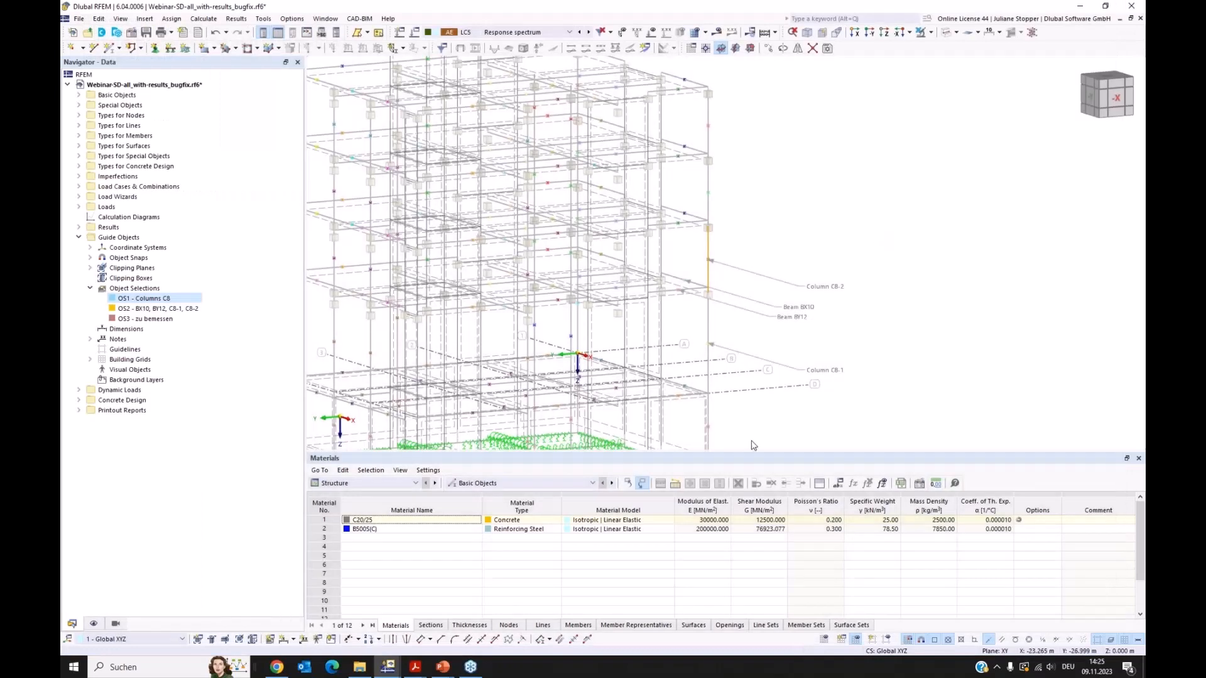
# Enlarge the work area, display the building as a solid model and collapse the Guide Objects branch.
pyautogui.moveTo(752, 458); pyautogui.dragTo(618, 467)
pyautogui.moveTo(304, 390); pyautogui.dragTo(253, 390)
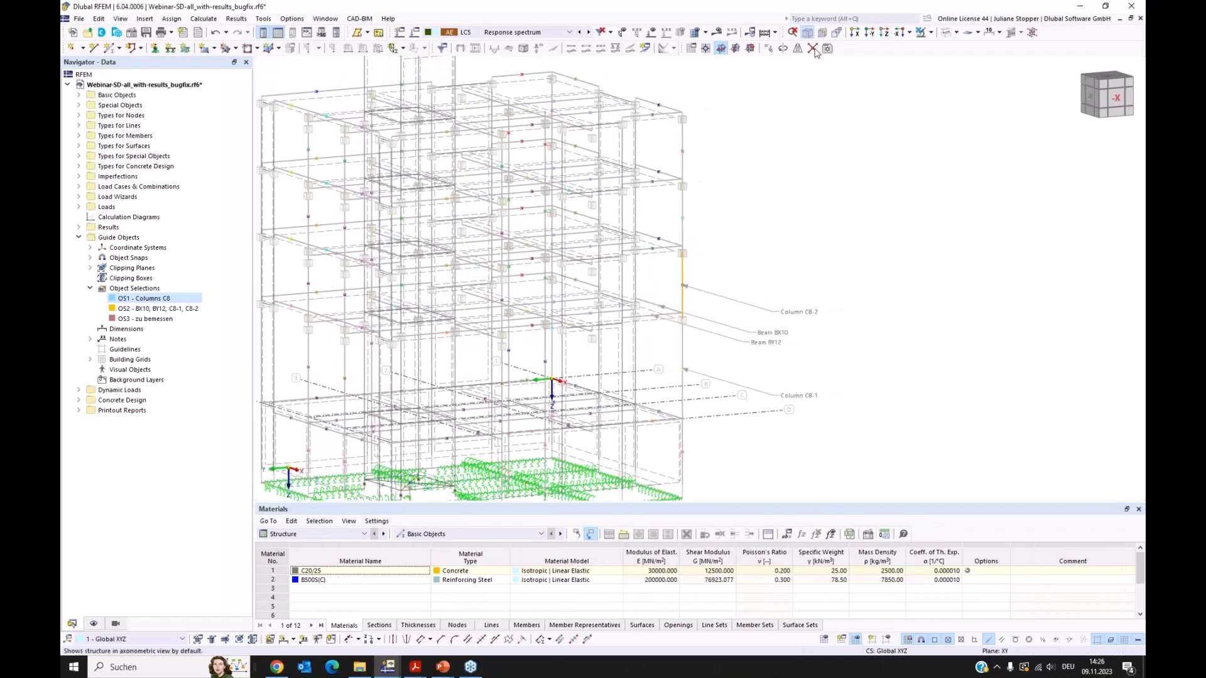
pyautogui.scroll(-2, 828, 160)
pyautogui.keyDown('ctrl'); pyautogui.moveTo(828, 160); pyautogui.dragTo(872, 140, button='middle'); pyautogui.keyUp('ctrl')
pyautogui.click(947, 34)
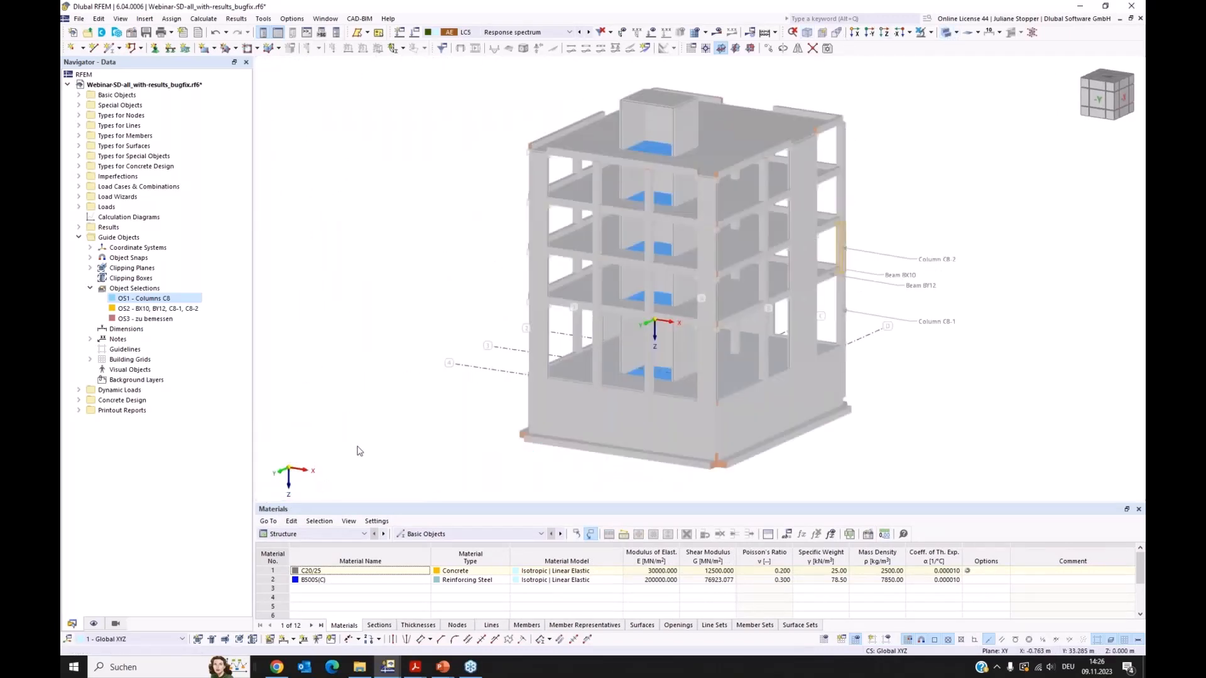
pyautogui.click(78, 237)
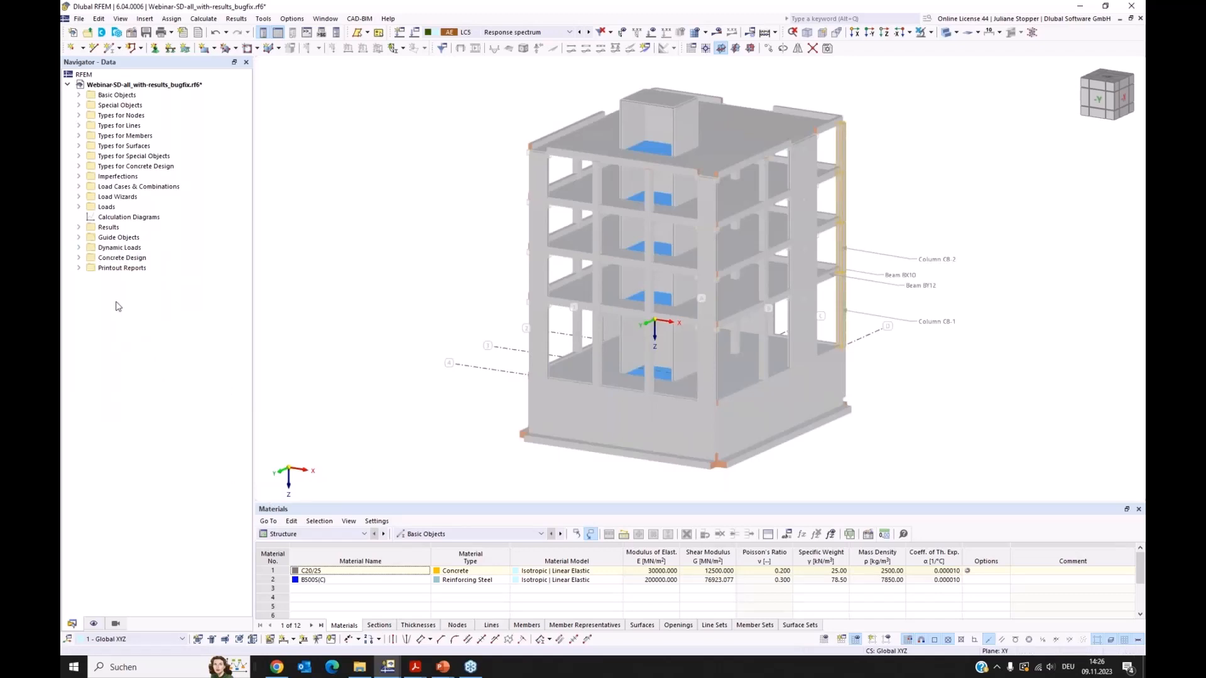
# Open the global Concrete Design settings, review the configurations to calculate and close the dialog.
pyautogui.rightClick(104, 260)
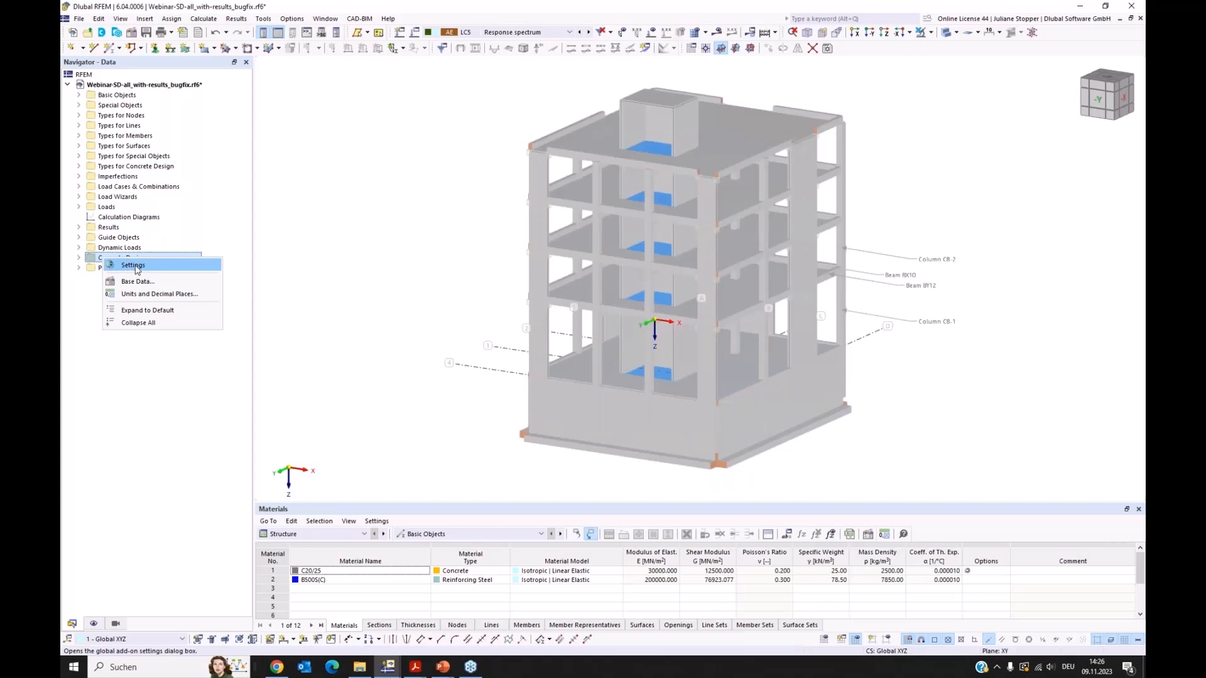
pyautogui.click(137, 268)
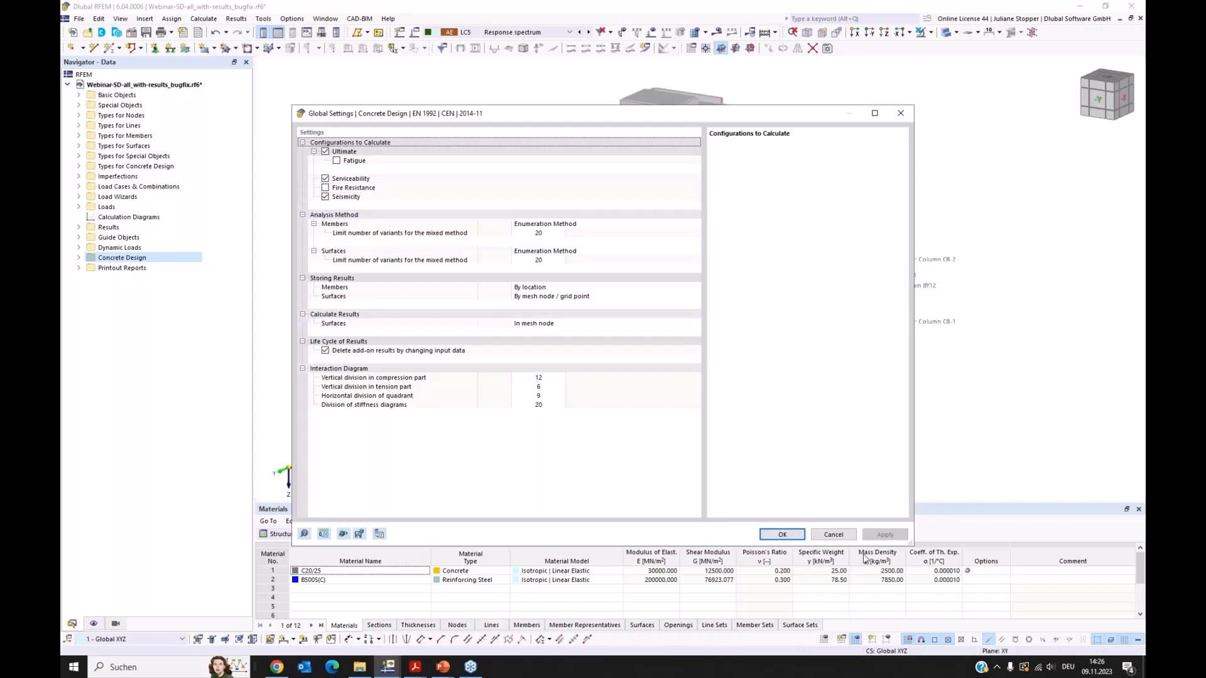
pyautogui.click(782, 535)
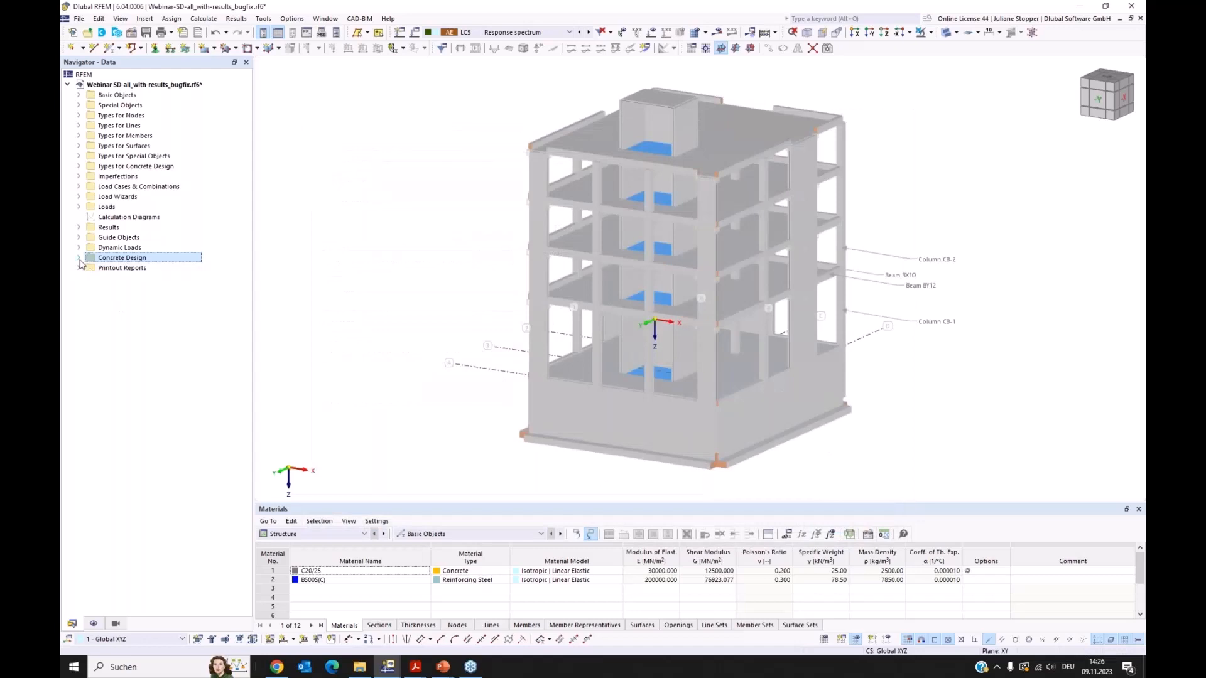
# Open the seismic configuration "Columns ground floor -> incl EQ0417" for editing.
pyautogui.click(79, 257)
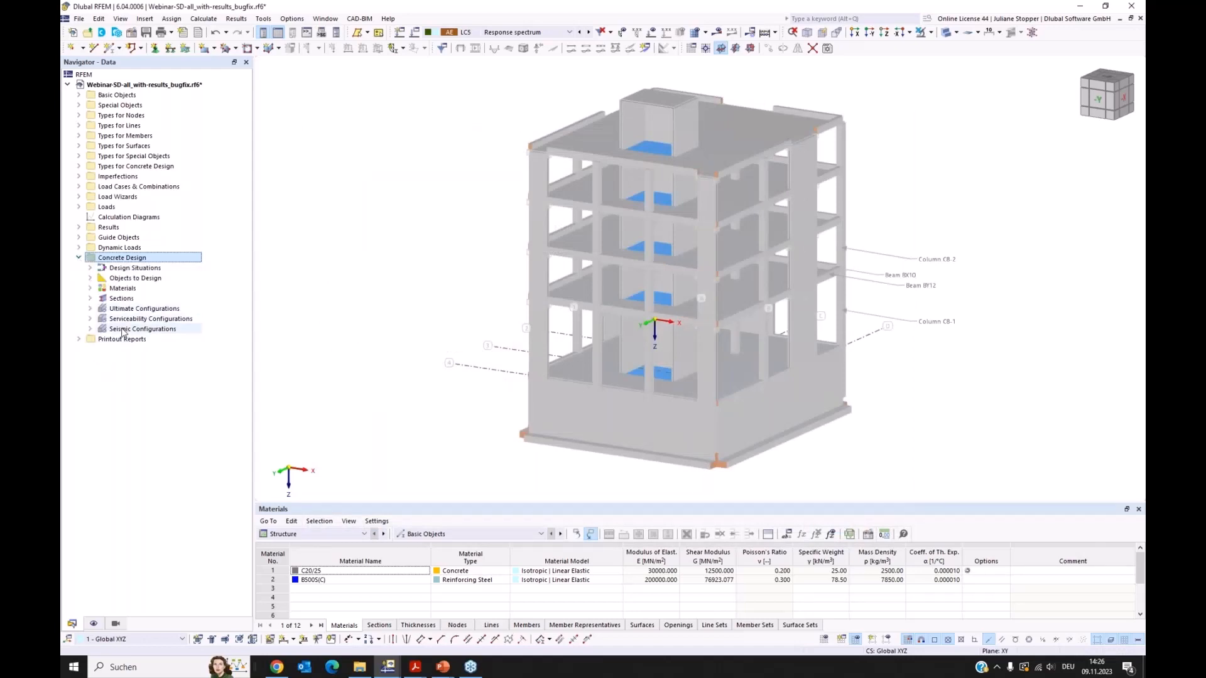
pyautogui.click(91, 329)
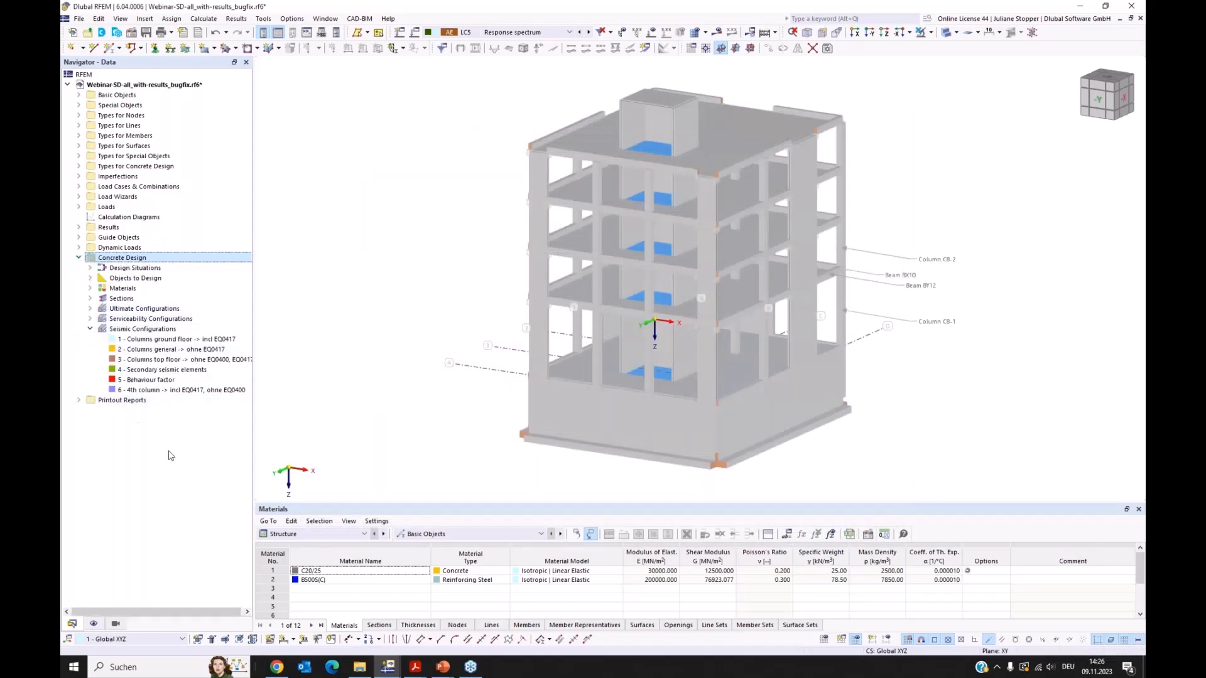
pyautogui.rightClick(141, 340)
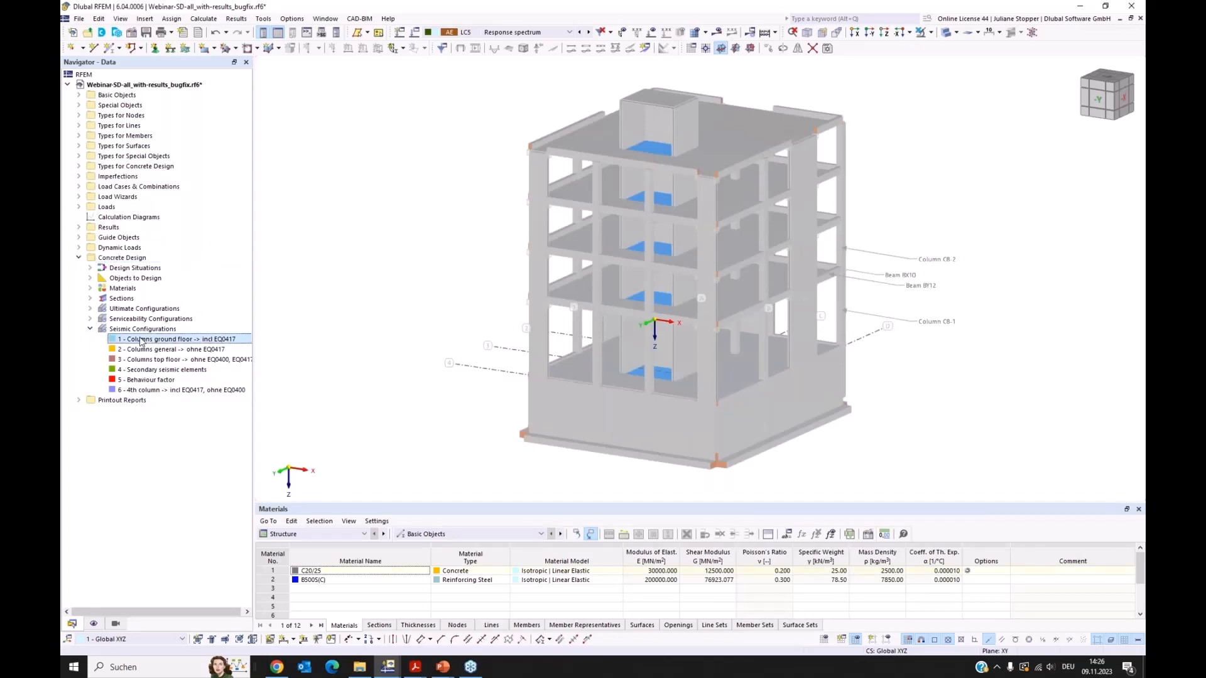
pyautogui.click(173, 346)
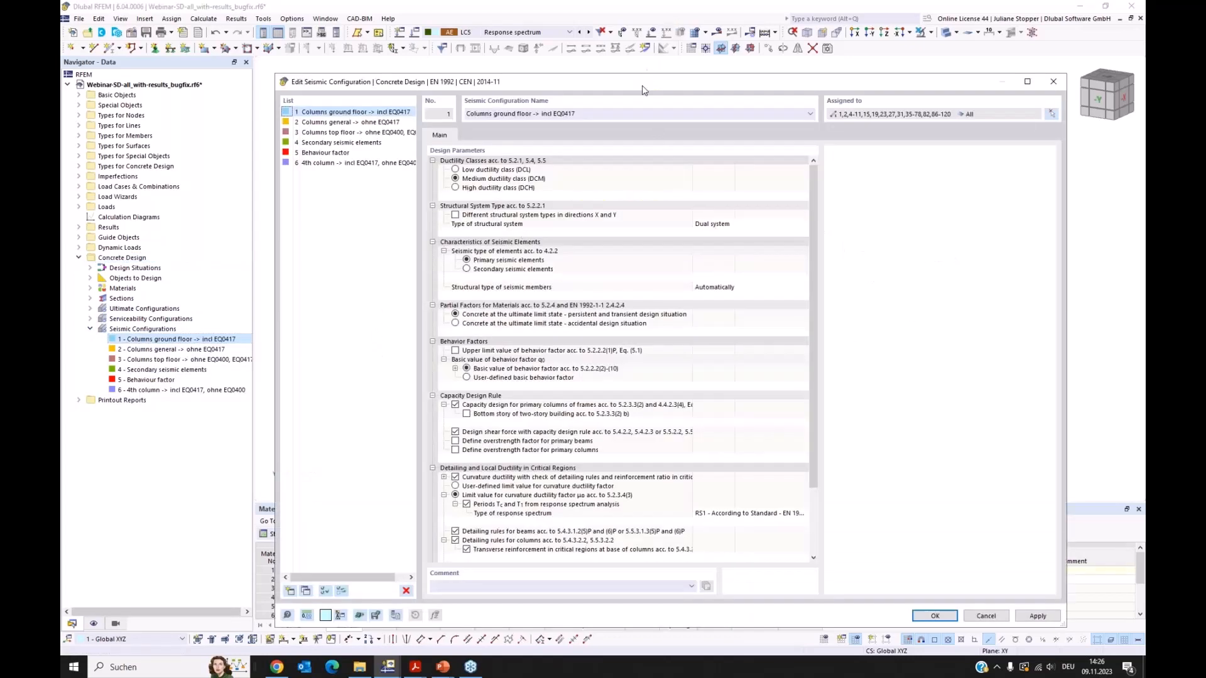
pyautogui.moveTo(642, 83); pyautogui.dragTo(638, 53)
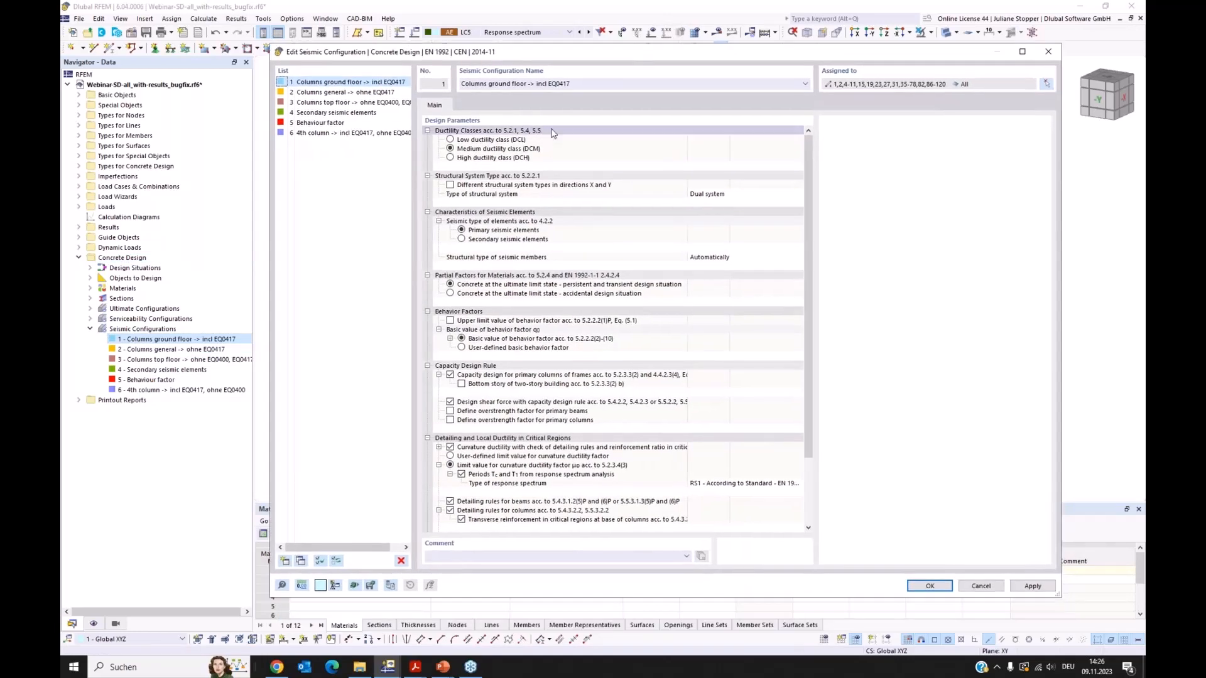
# Collapse all design parameter groups, expand only Ductility Classes and set the Low ductility class (DCL).
pyautogui.rightClick(552, 132)
pyautogui.click(584, 142)
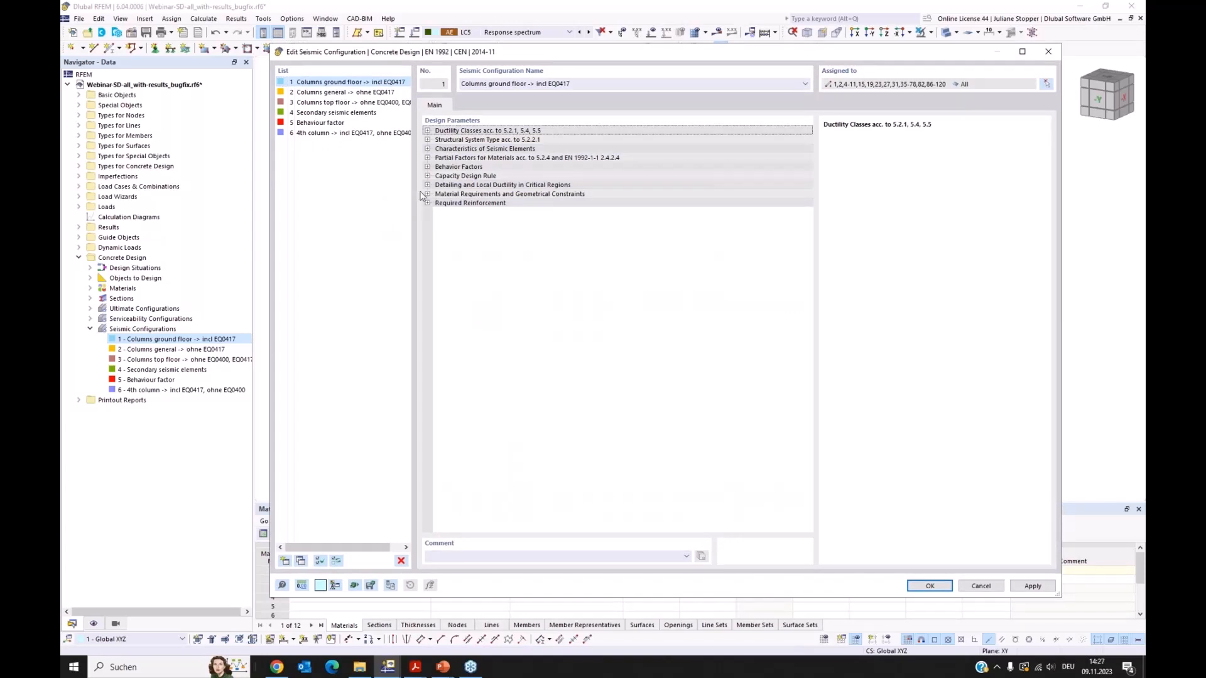
pyautogui.click(428, 131)
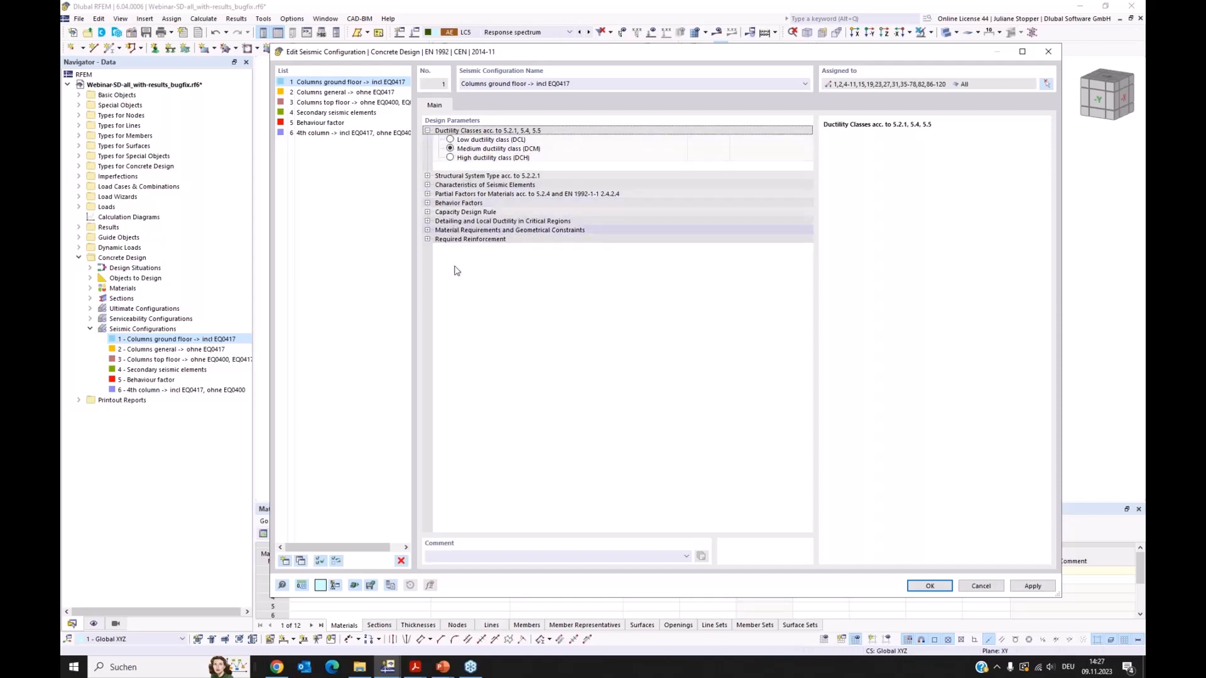
pyautogui.click(449, 140)
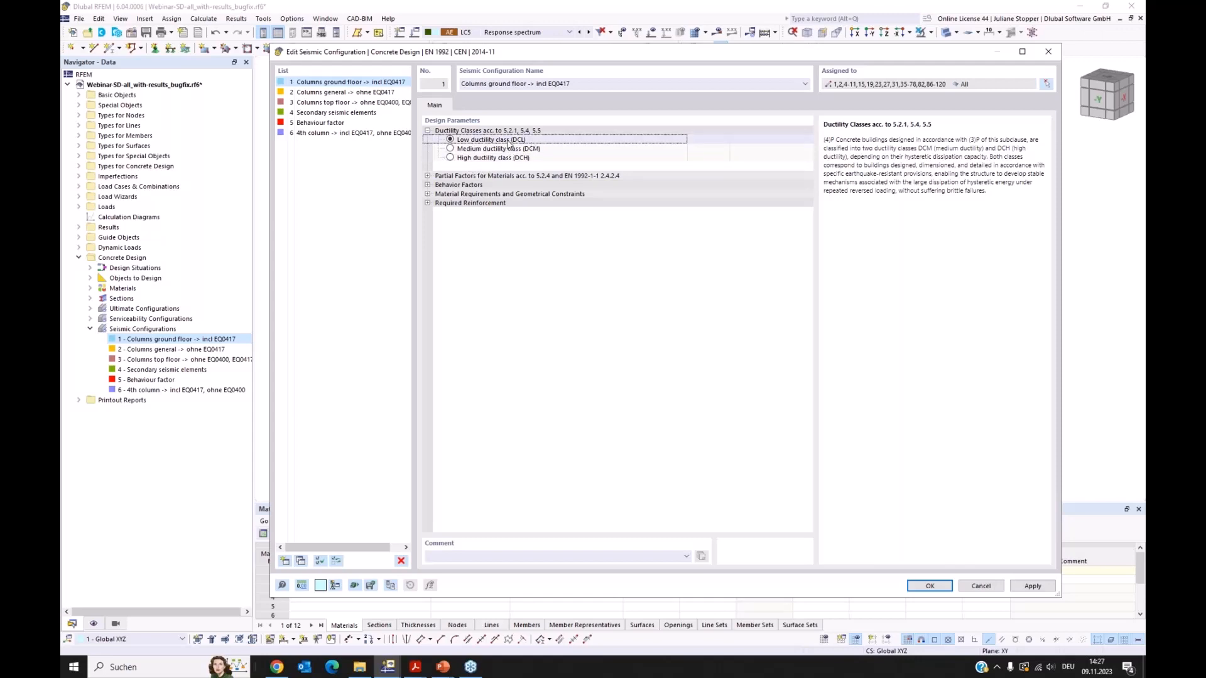
# Set the Medium ductility class (DCM) and leave only Ductility Classes, Structural System Type and Characteristics of Seismic Elements expanded.
pyautogui.click(450, 149)
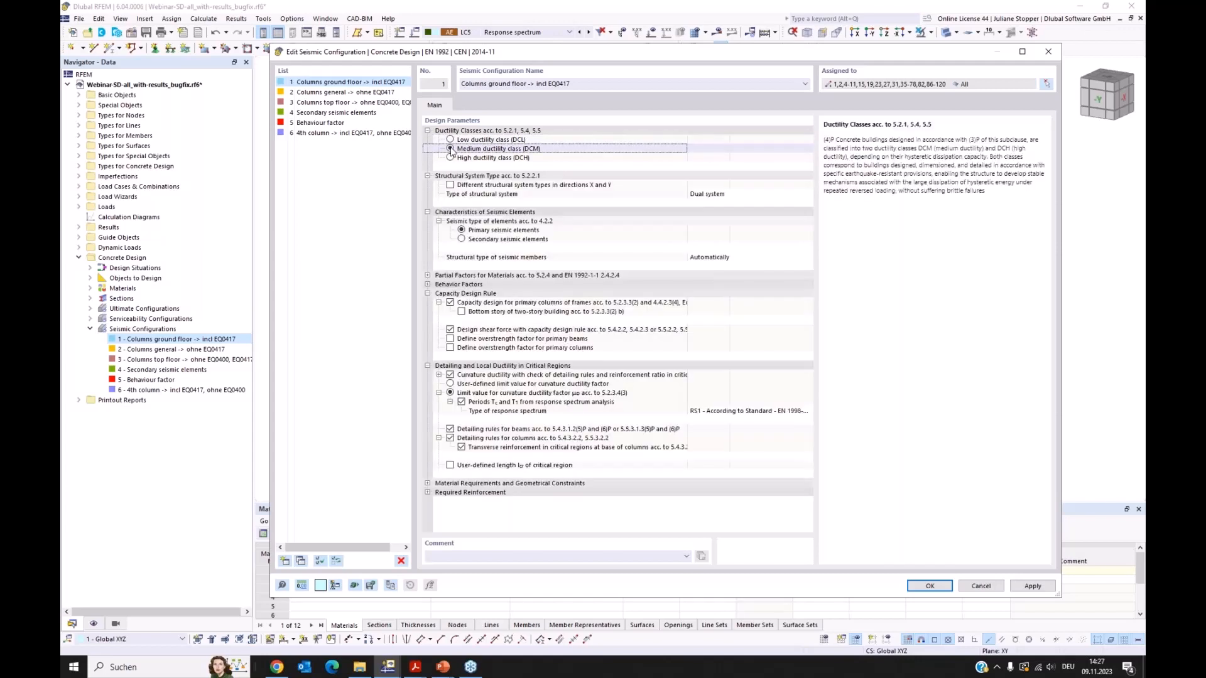
pyautogui.rightClick(458, 179)
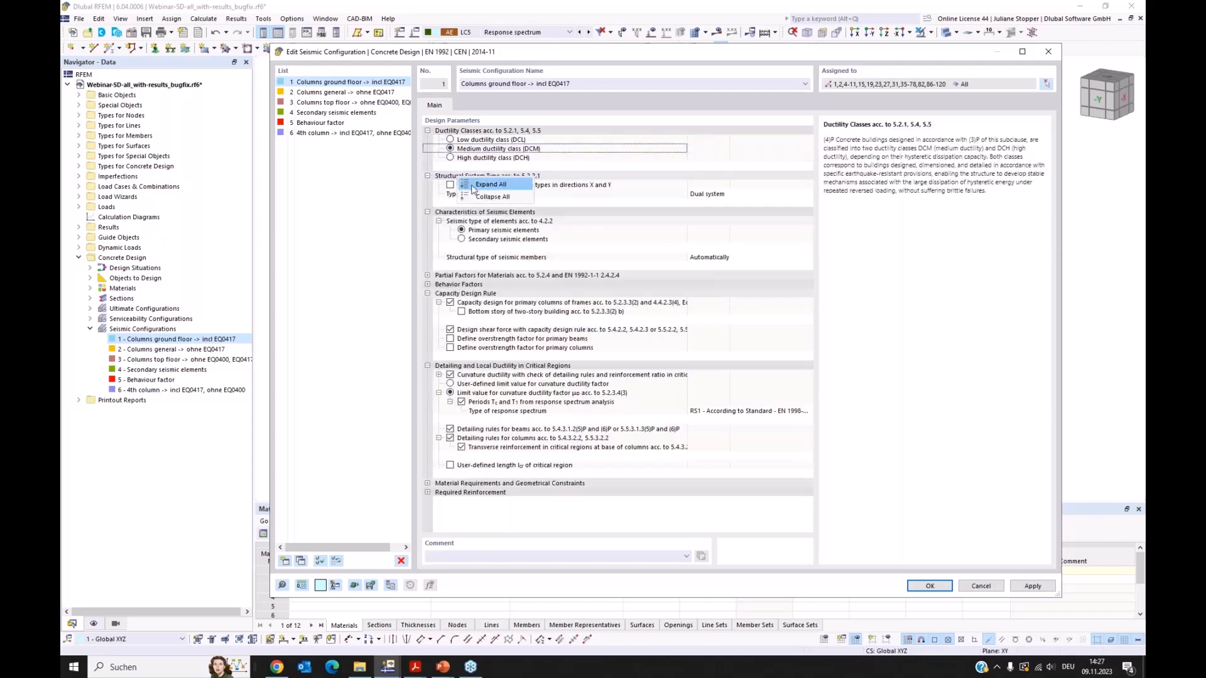
pyautogui.click(477, 198)
pyautogui.click(428, 130)
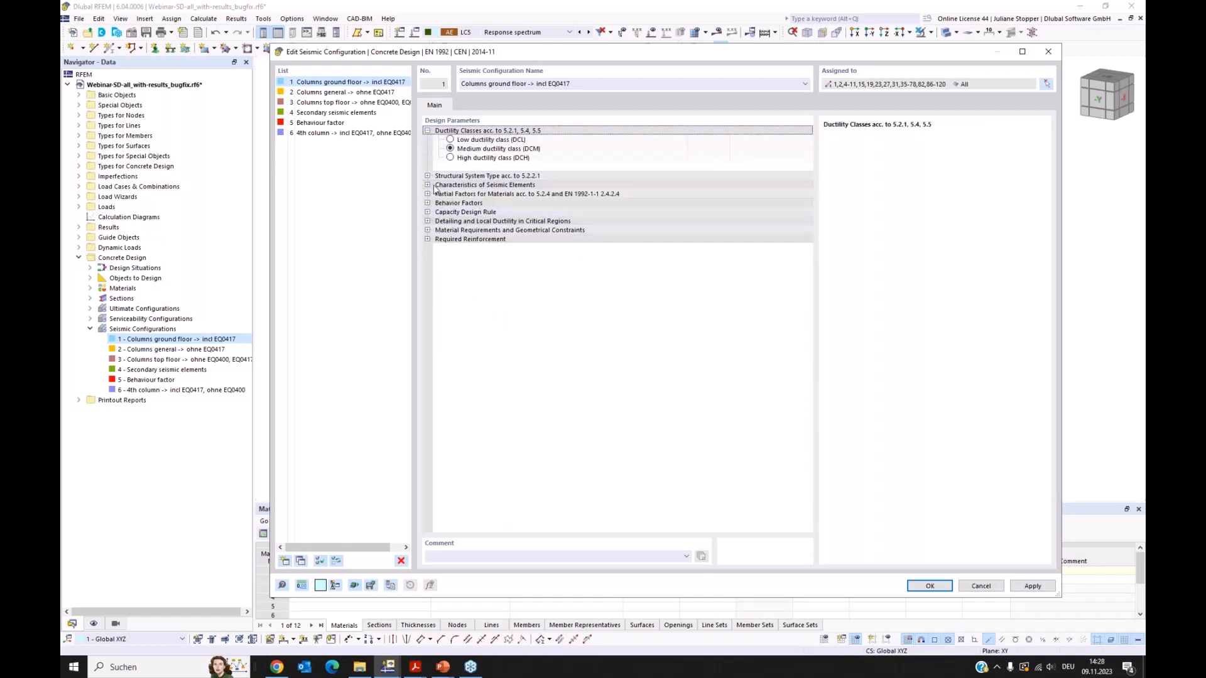
pyautogui.click(428, 176)
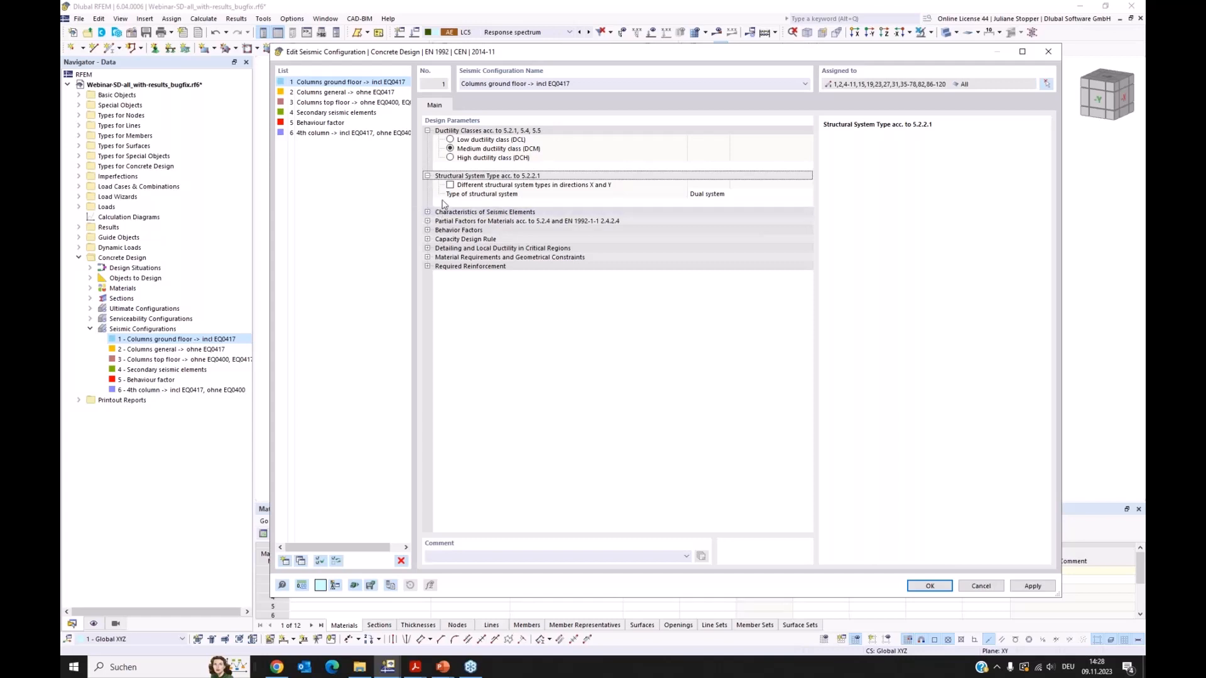
pyautogui.click(429, 212)
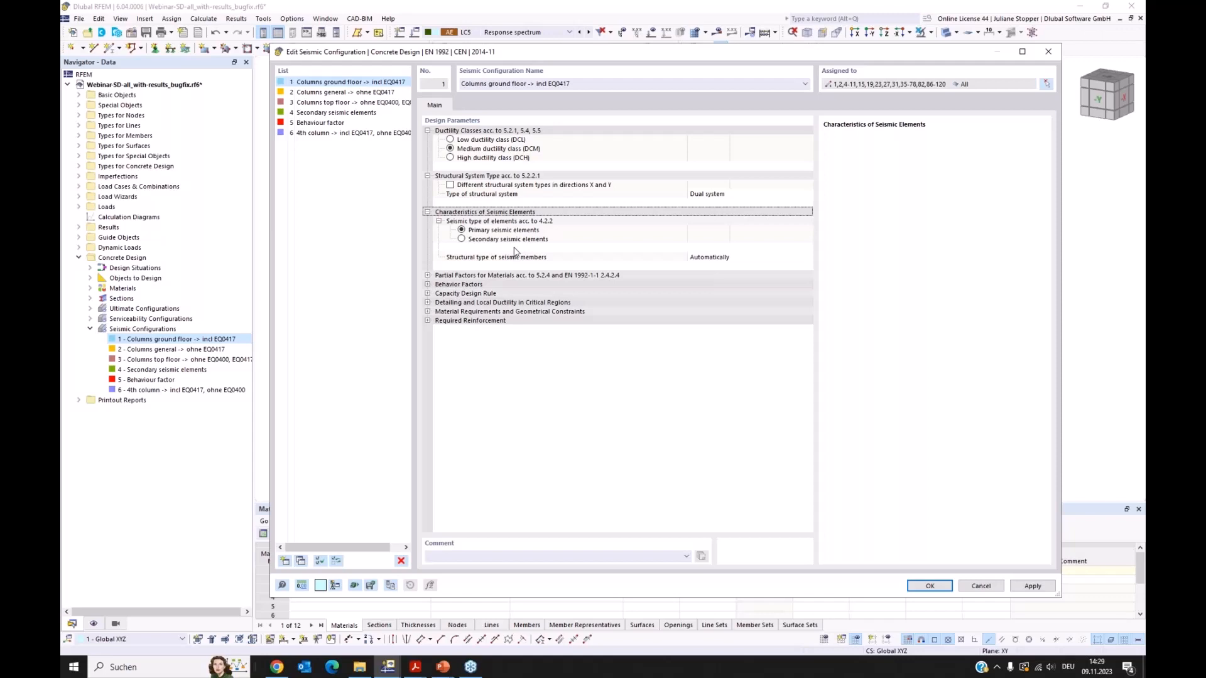
# Compare the secondary and primary seismic element types, view the "Secondary seismic elements" configuration and return to "Columns ground floor -> incl EQ0417".
pyautogui.click(462, 240)
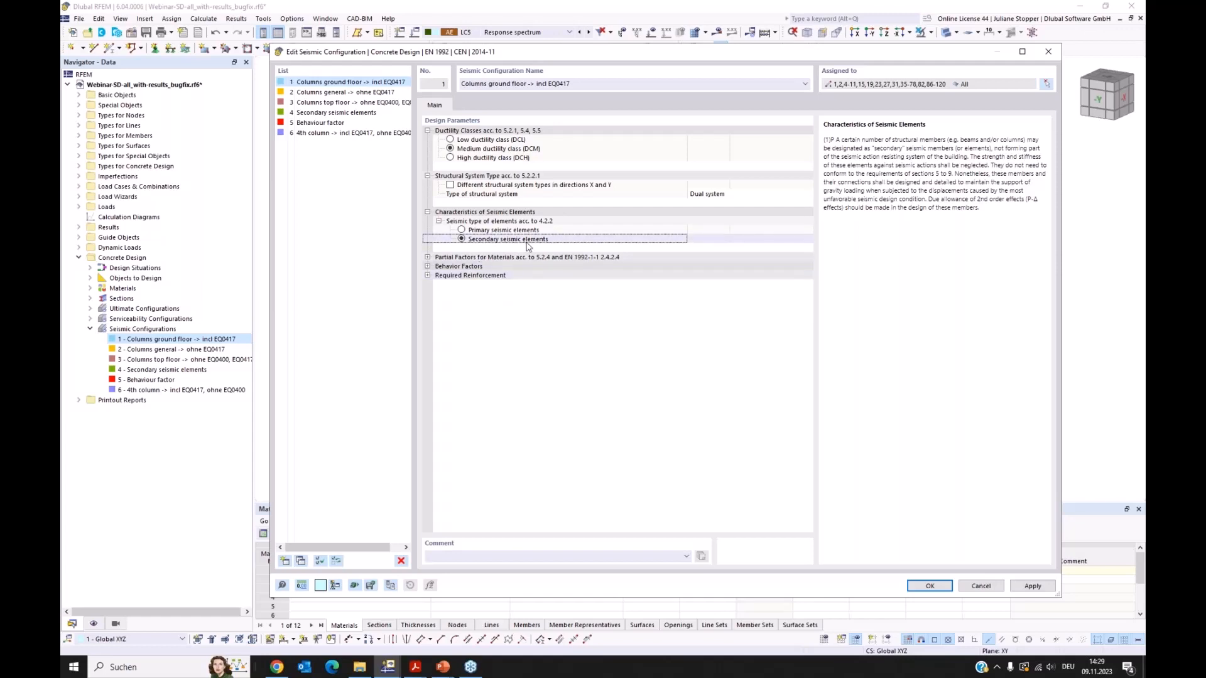
pyautogui.click(462, 230)
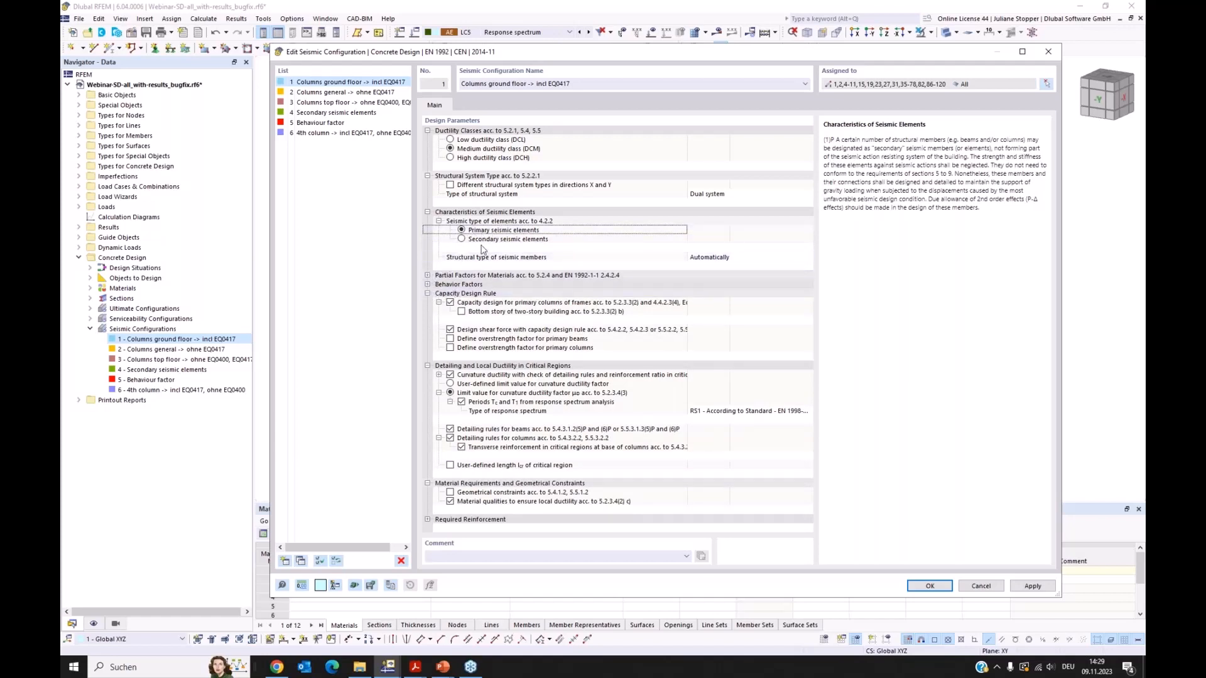
pyautogui.click(304, 115)
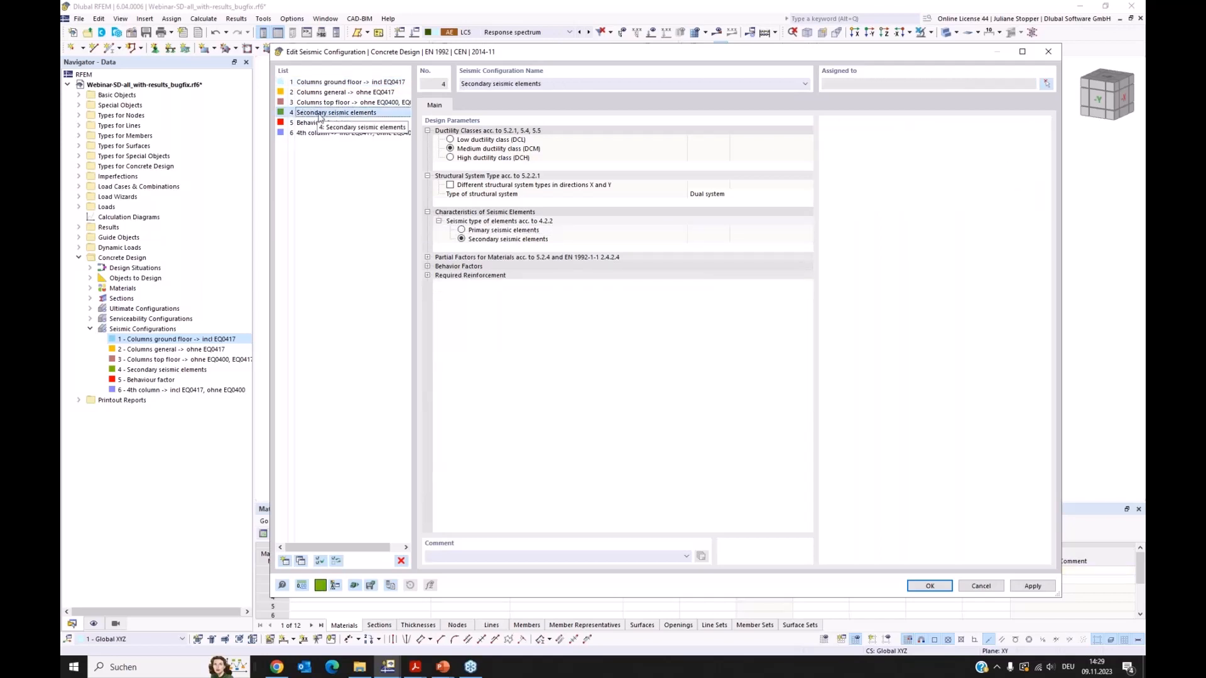
pyautogui.click(350, 83)
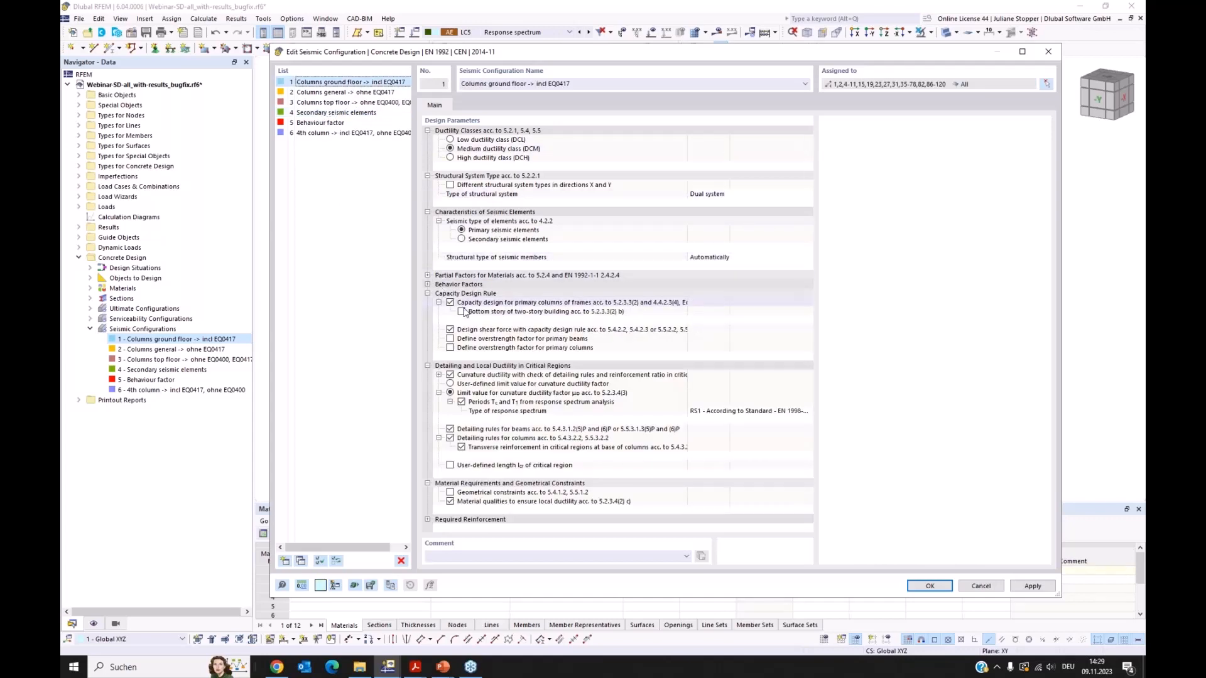
# Collapse Capacity Design Rule, review the Partial Factors for Materials options and collapse all design parameter groups.
pyautogui.doubleClick(427, 294)
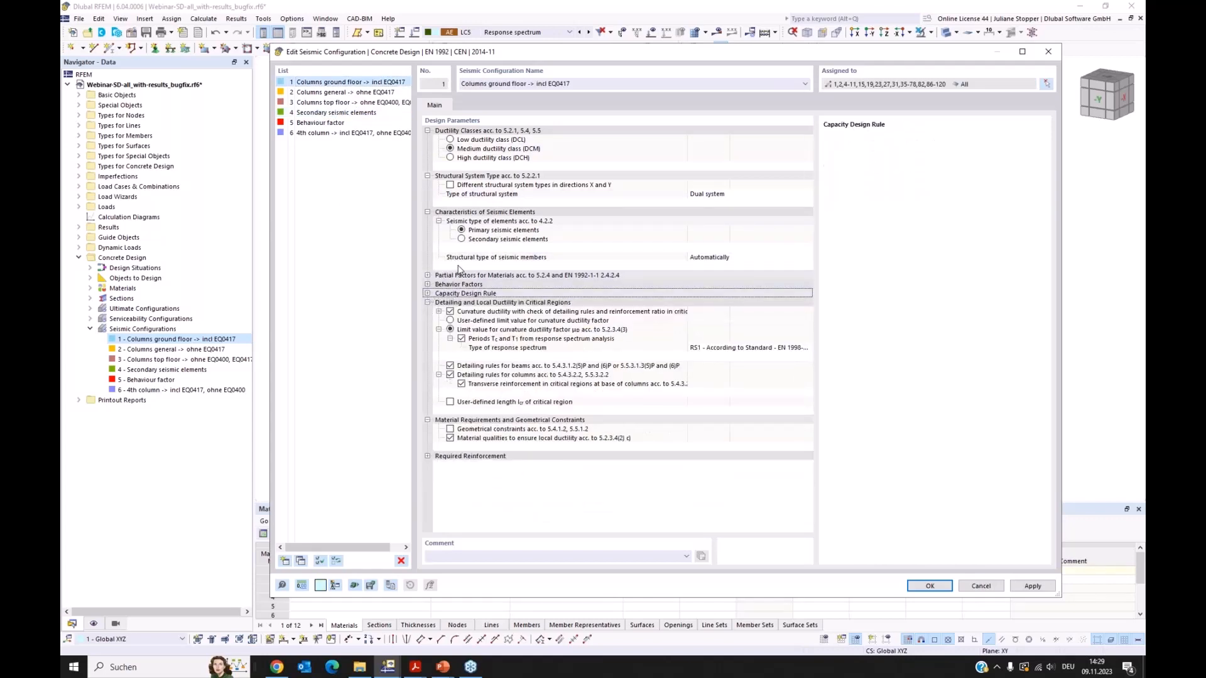
pyautogui.doubleClick(428, 275)
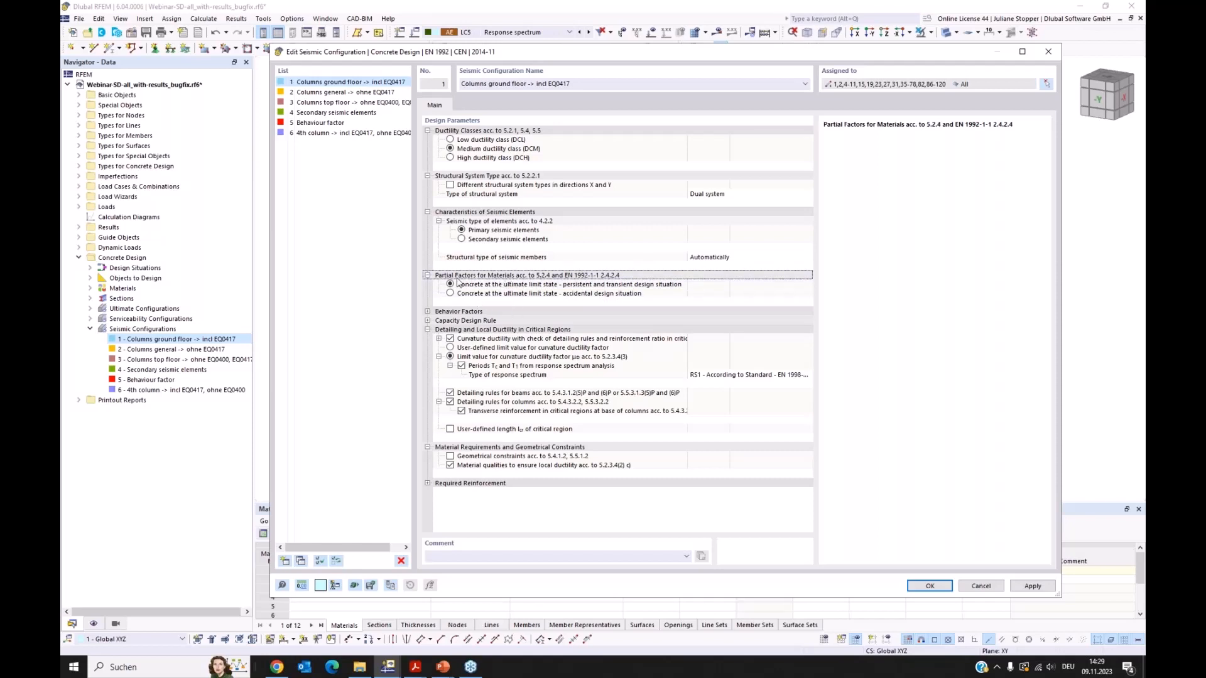
pyautogui.rightClick(482, 132)
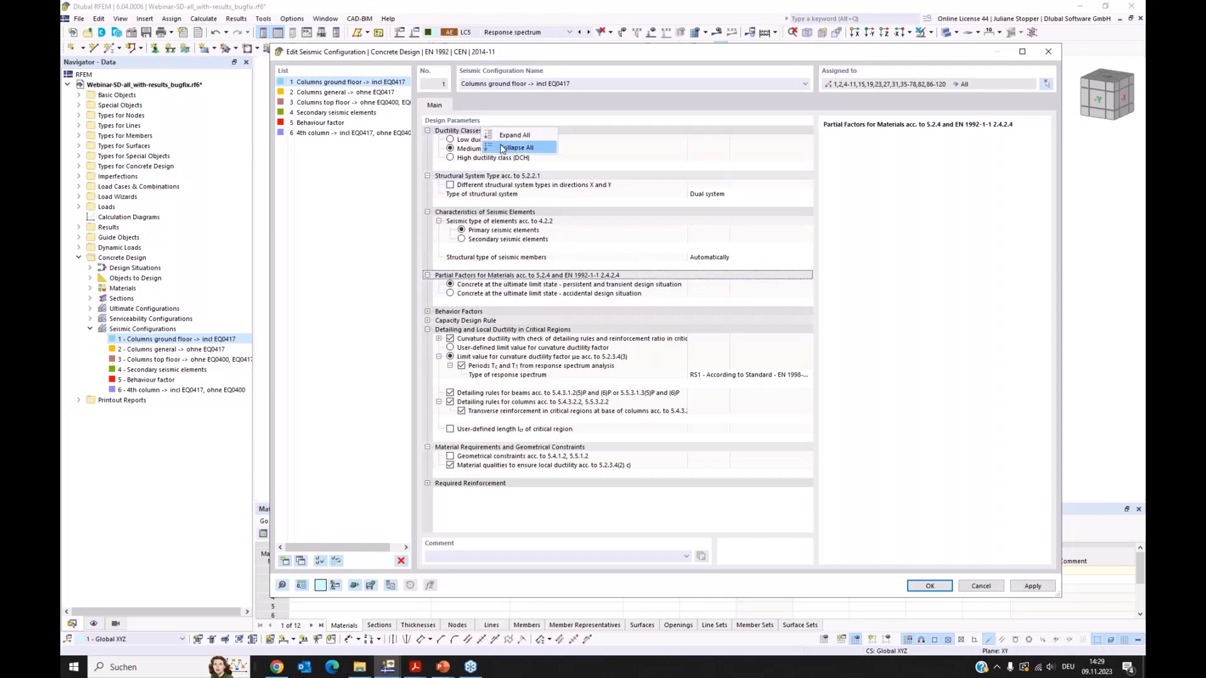
pyautogui.click(500, 149)
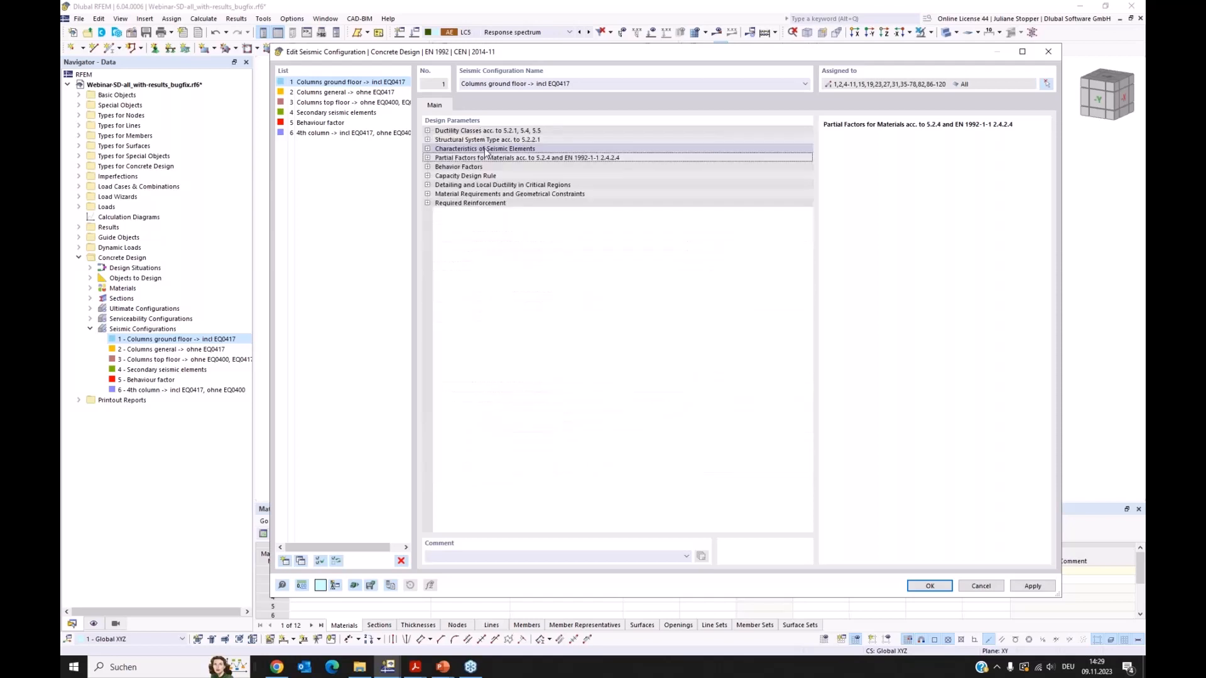
pyautogui.click(427, 158)
pyautogui.click(428, 158)
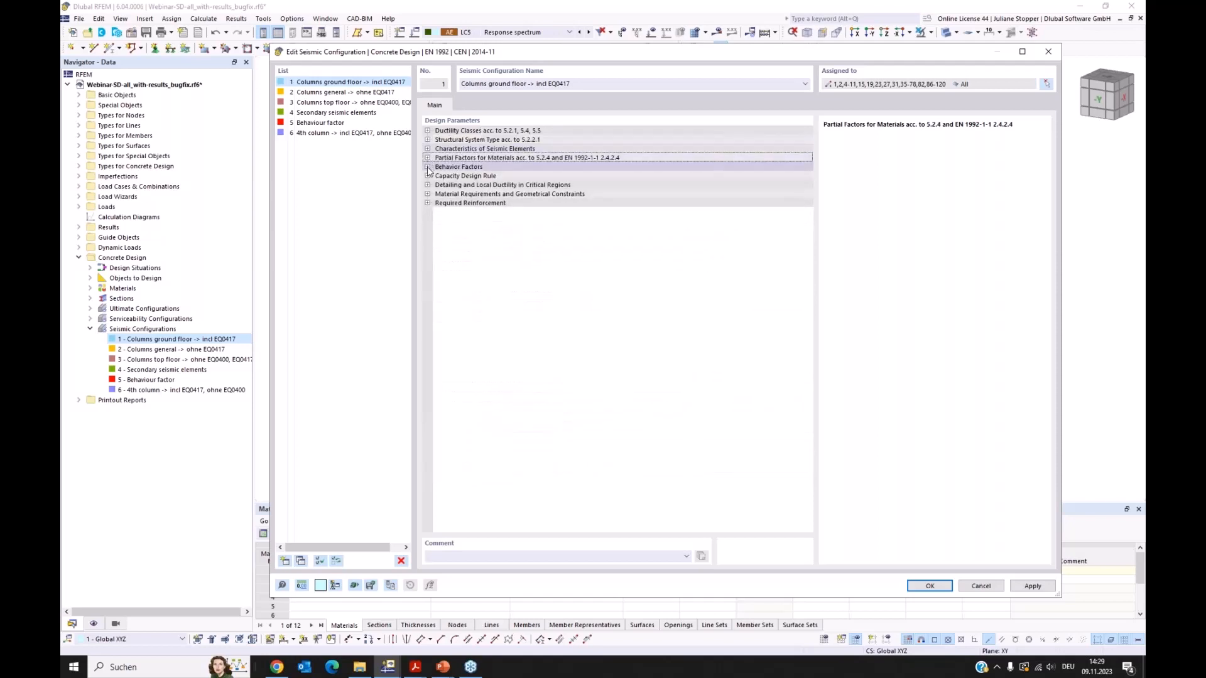
# Under Behavior Factors, enable the upper limit value of the behavior factor with q taken from the response spectrum analysis.
pyautogui.click(427, 167)
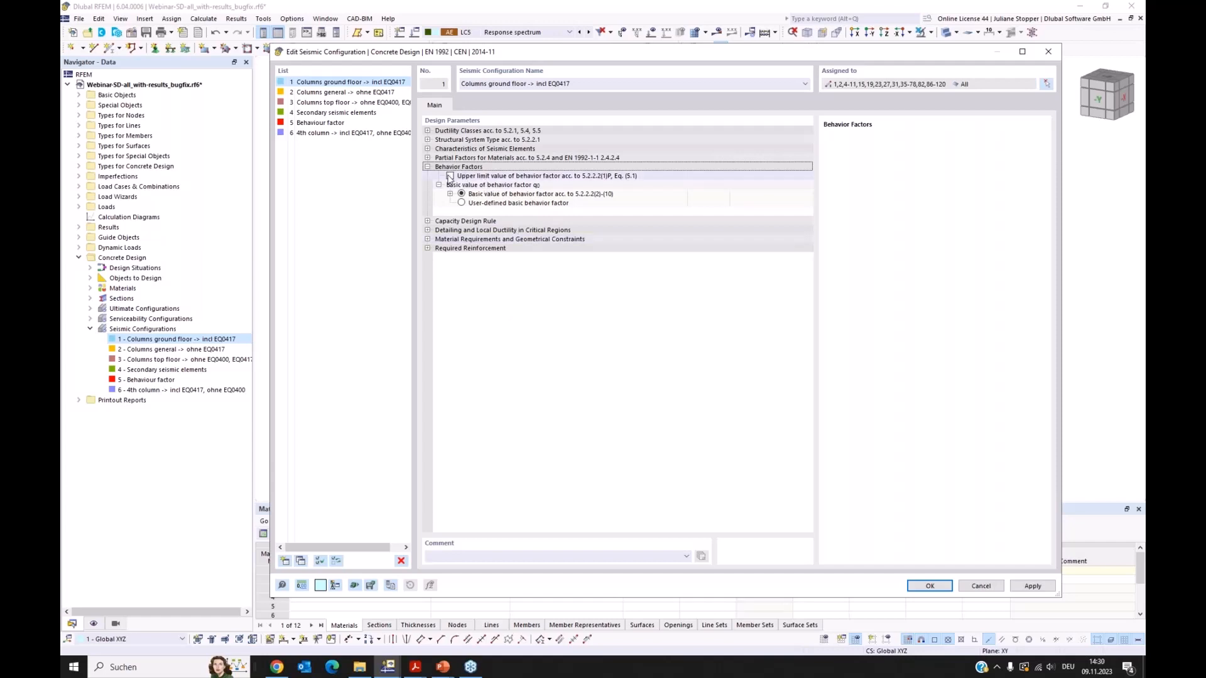
pyautogui.click(450, 176)
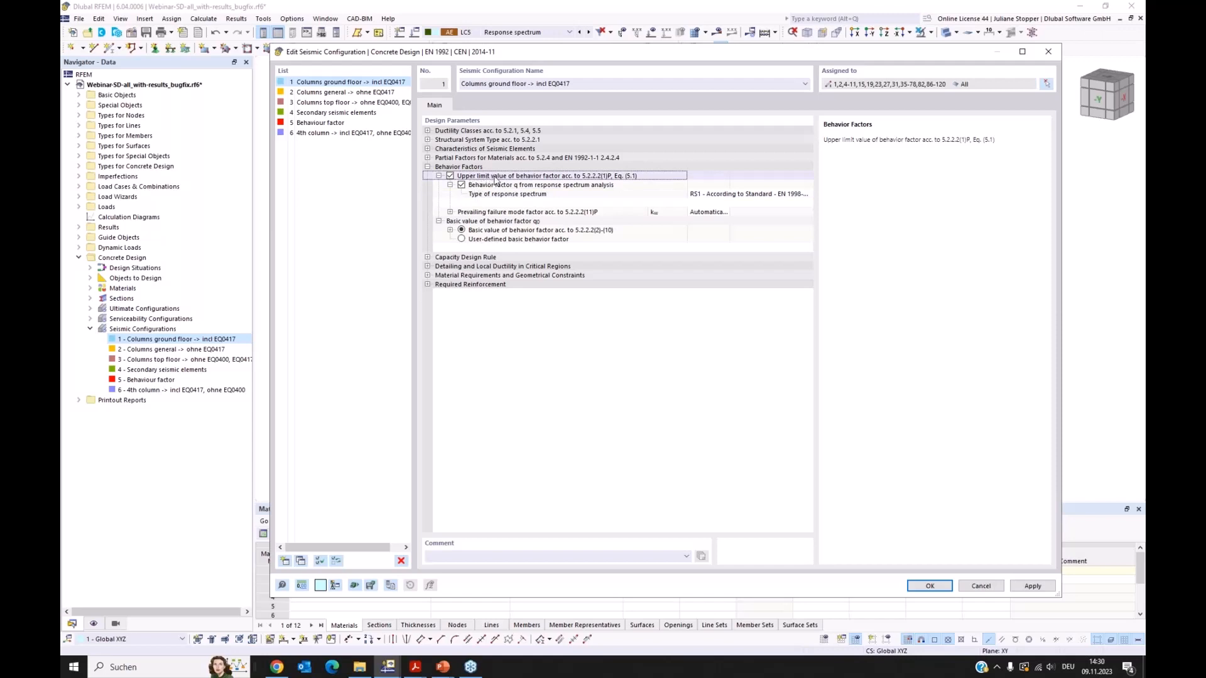
pyautogui.click(462, 185)
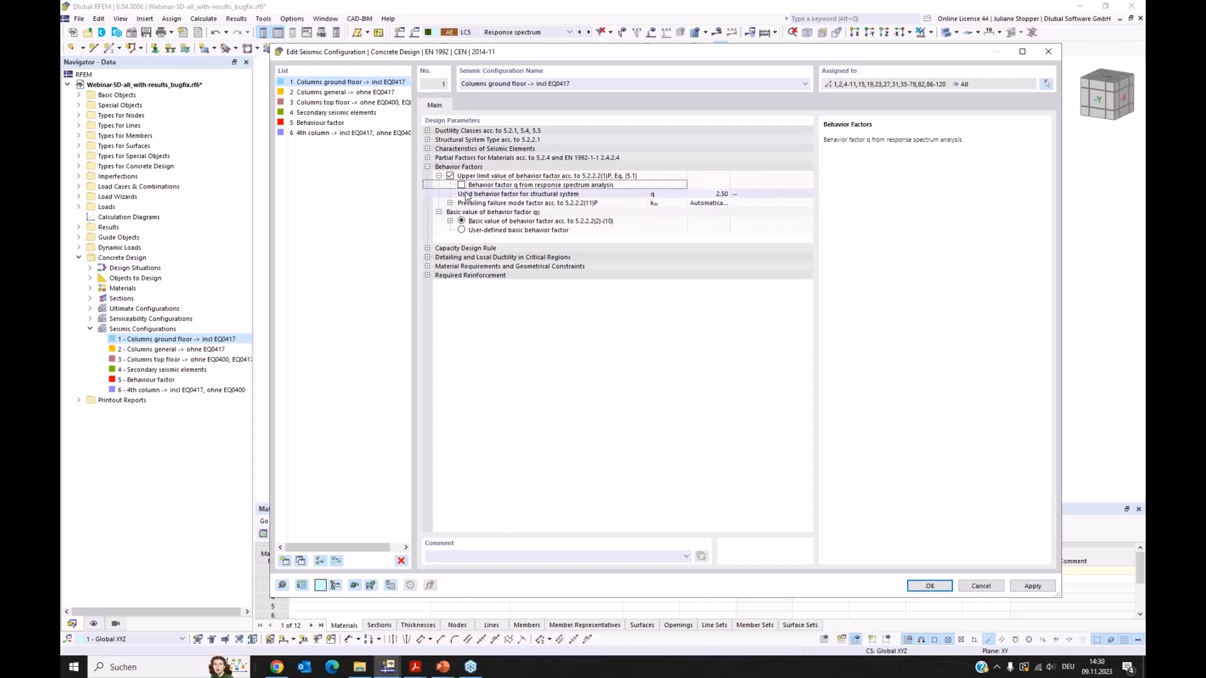
pyautogui.click(462, 185)
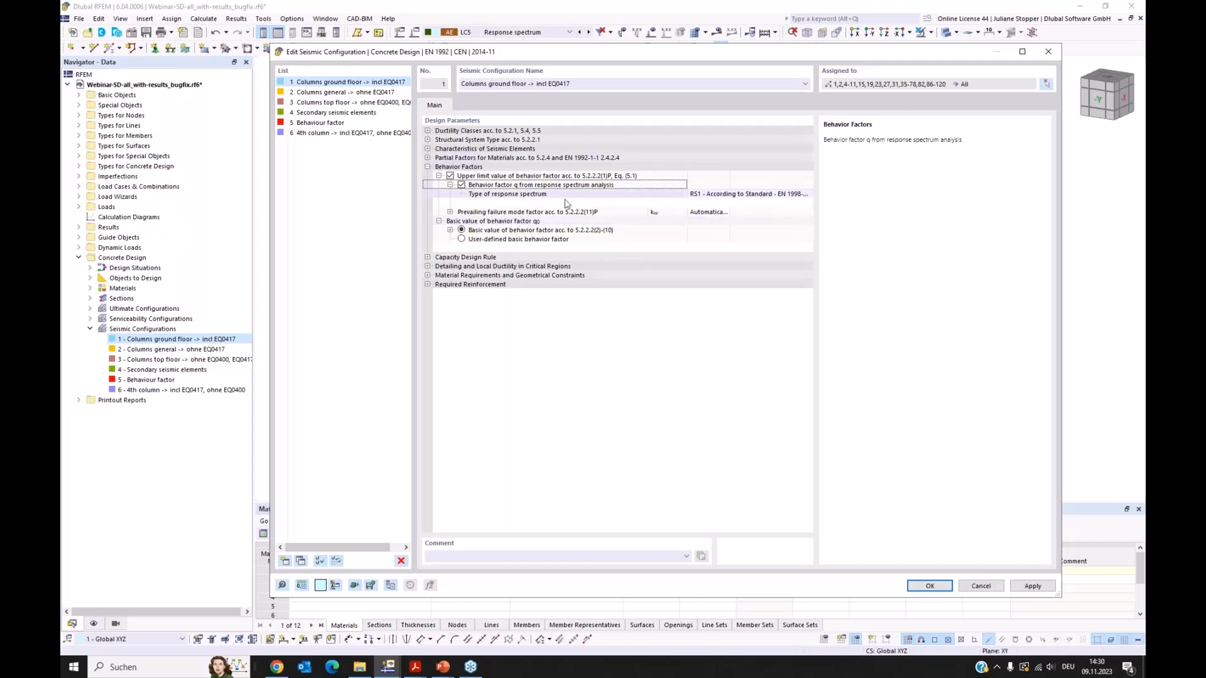
pyautogui.moveTo(689, 183); pyautogui.dragTo(659, 182)
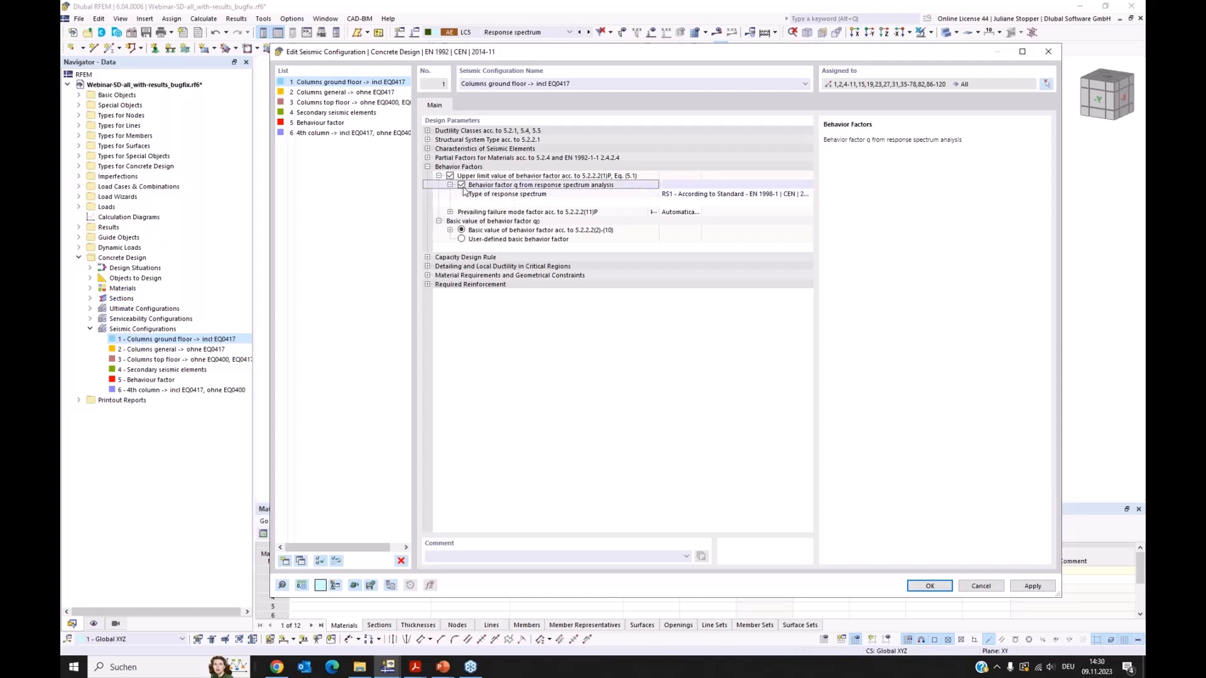
# Expand the basic value of the behavior factor acc. to 5.2.2.2(2)-(10) and review the selectable values without changing the automatic setting.
pyautogui.click(450, 230)
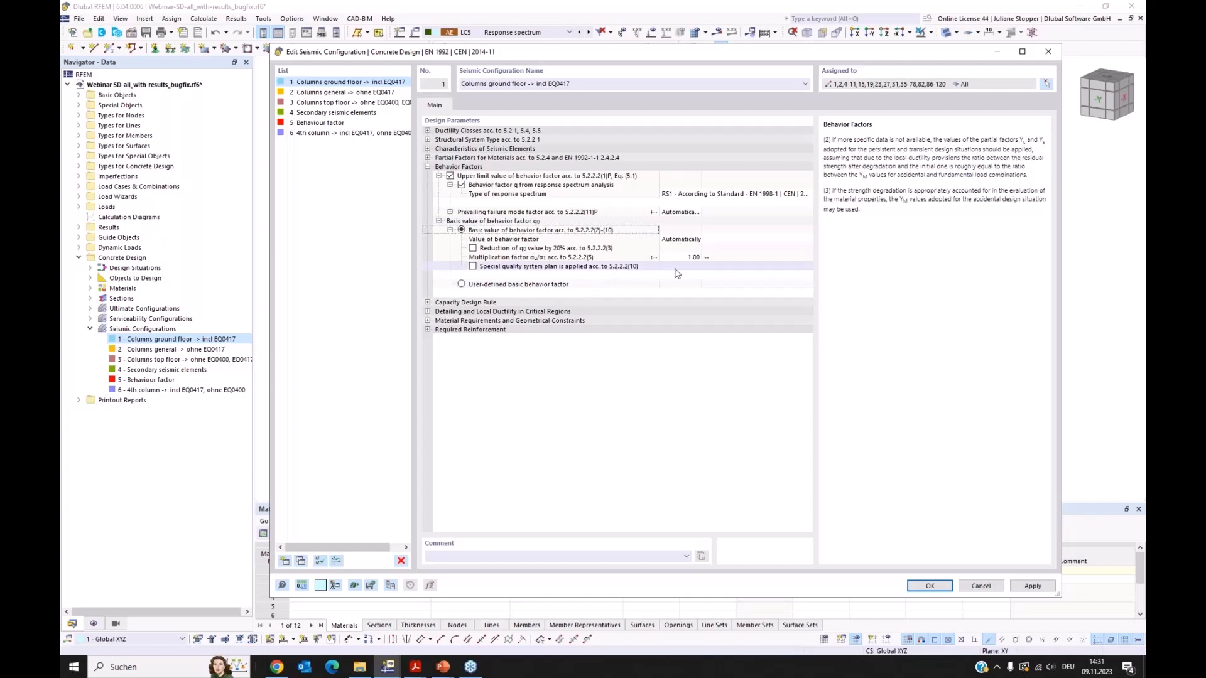
pyautogui.click(713, 243)
pyautogui.click(754, 239)
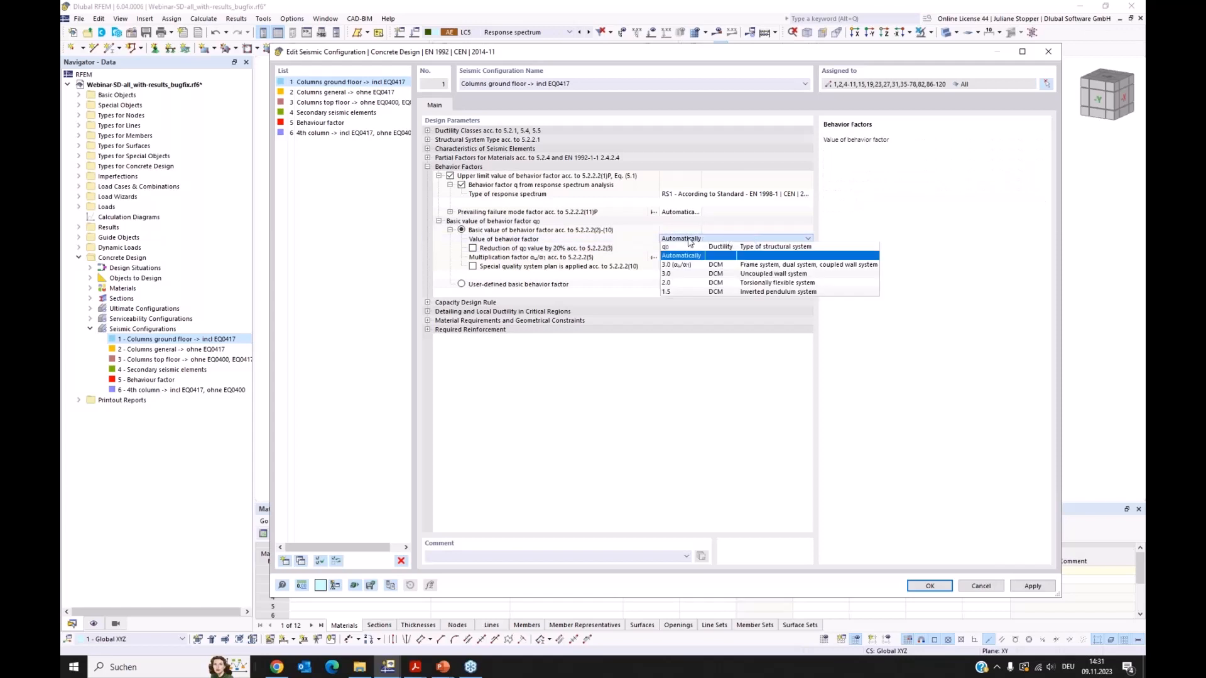
pyautogui.click(722, 232)
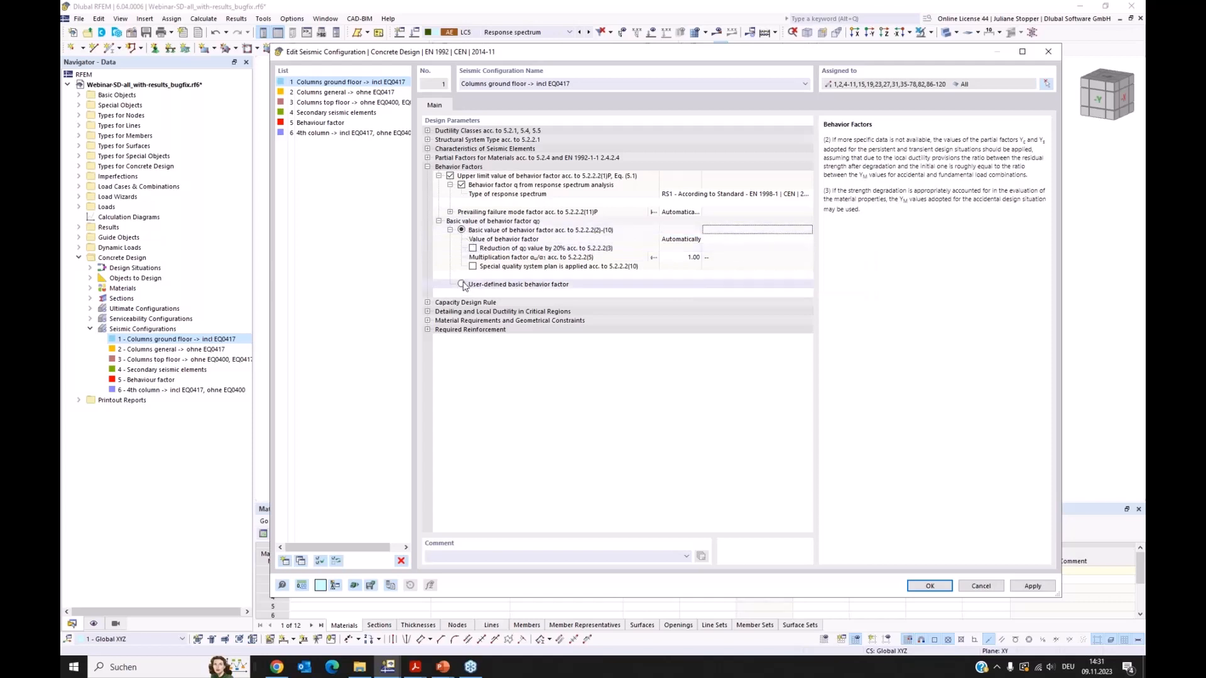
# Examine the standard-based and user-defined options for the basic behavior factor, and leave the seismic configuration without saving.
pyautogui.click(721, 239)
pyautogui.click(721, 241)
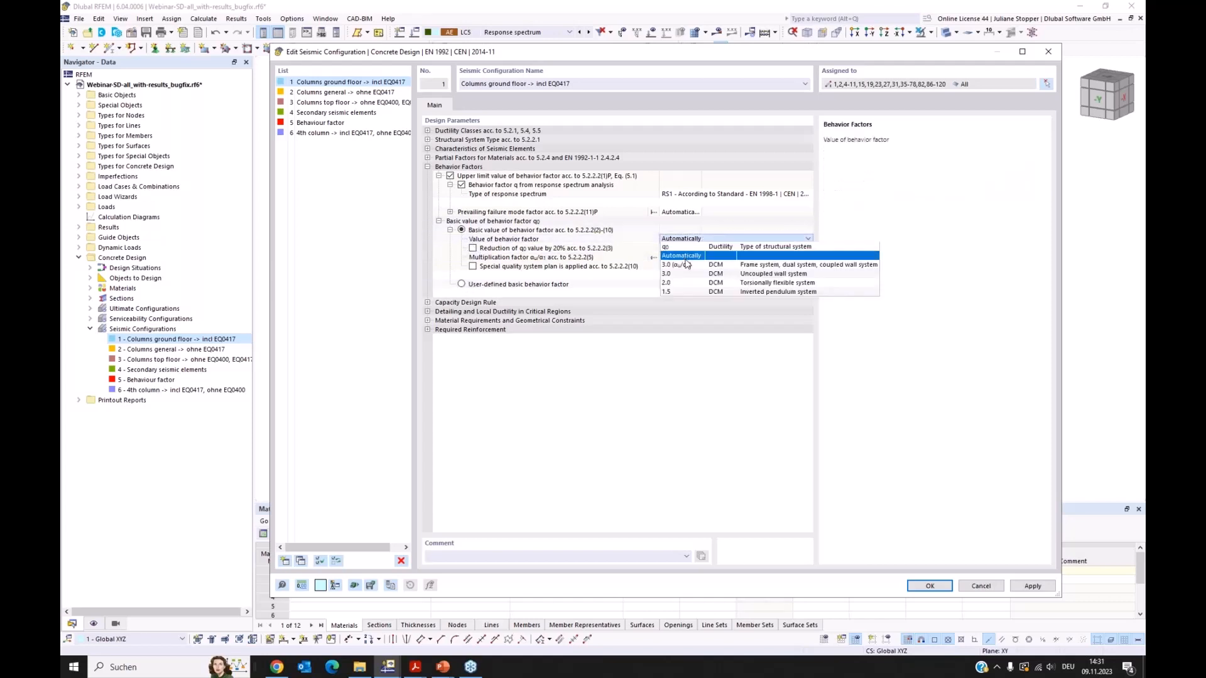
pyautogui.click(632, 282)
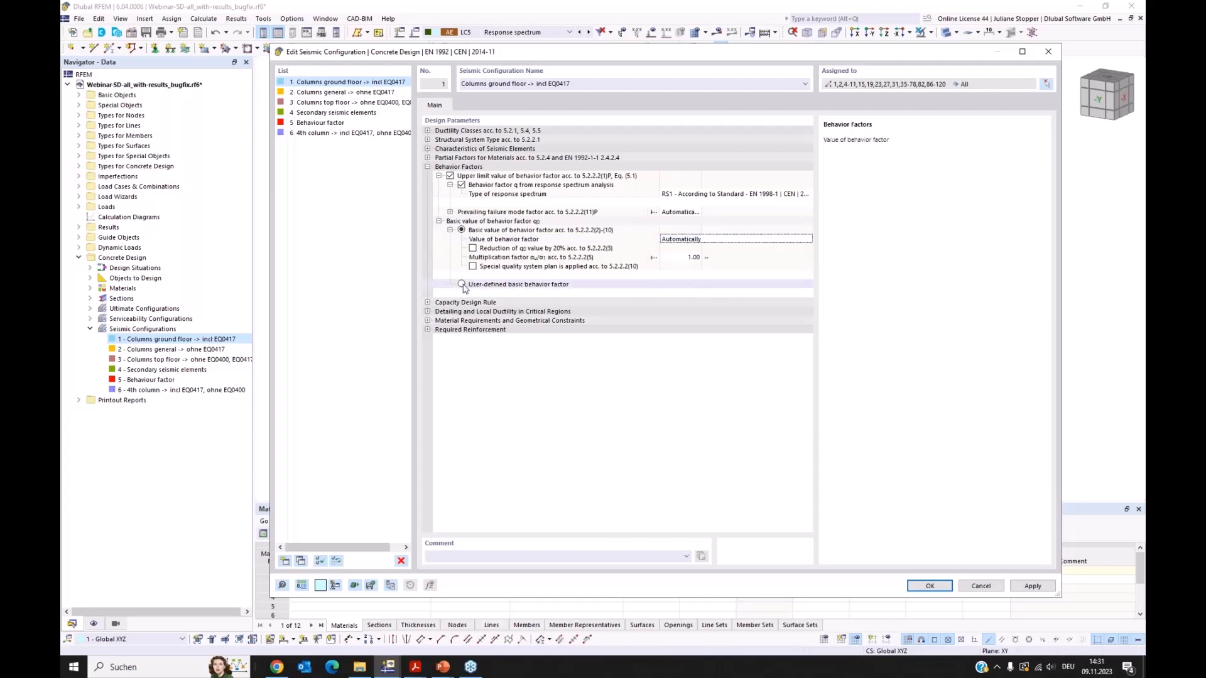
pyautogui.click(462, 285)
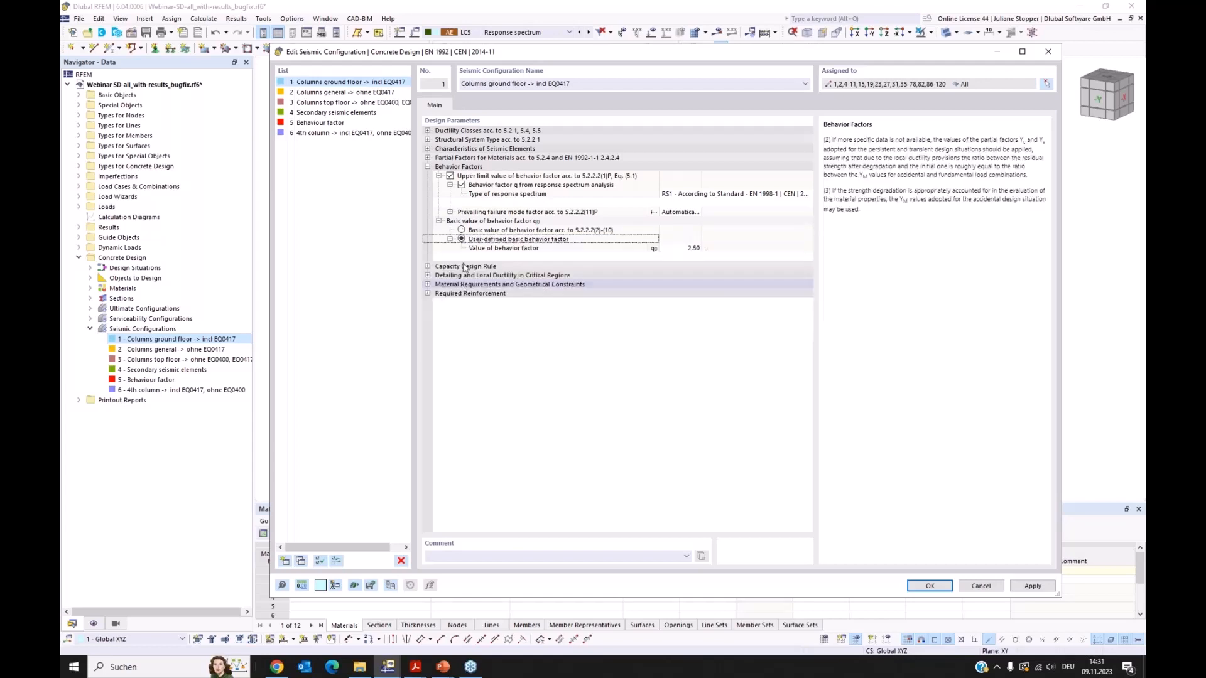
pyautogui.click(465, 230)
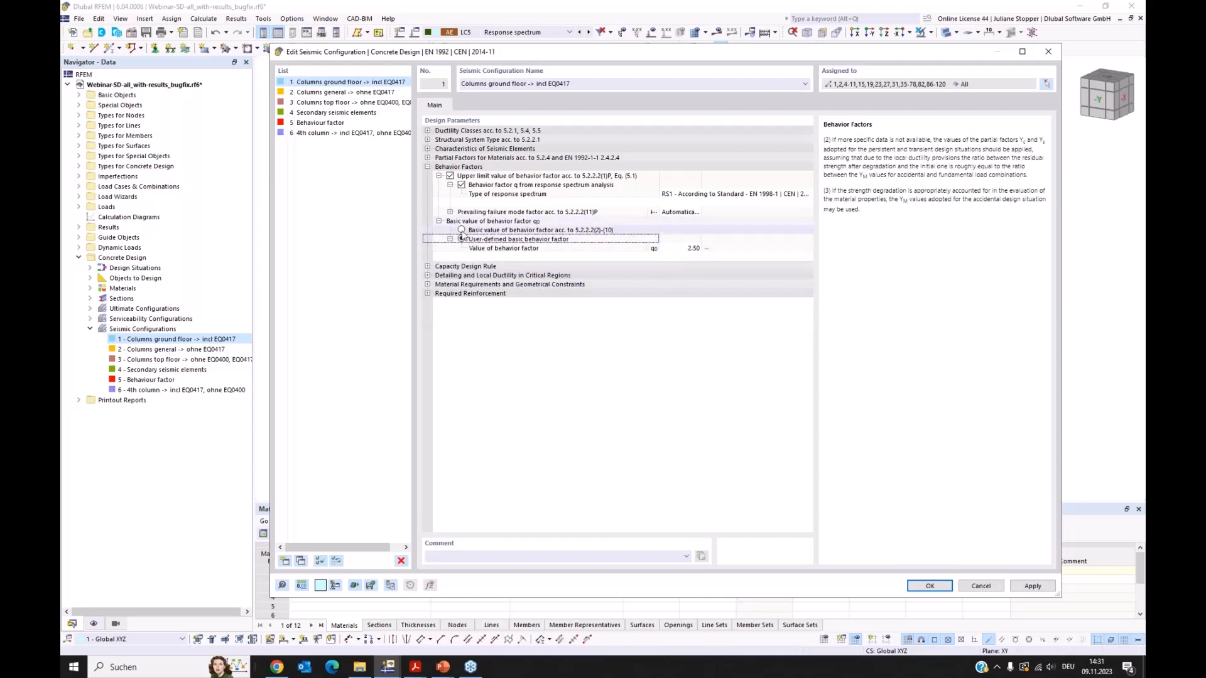
pyautogui.click(430, 168)
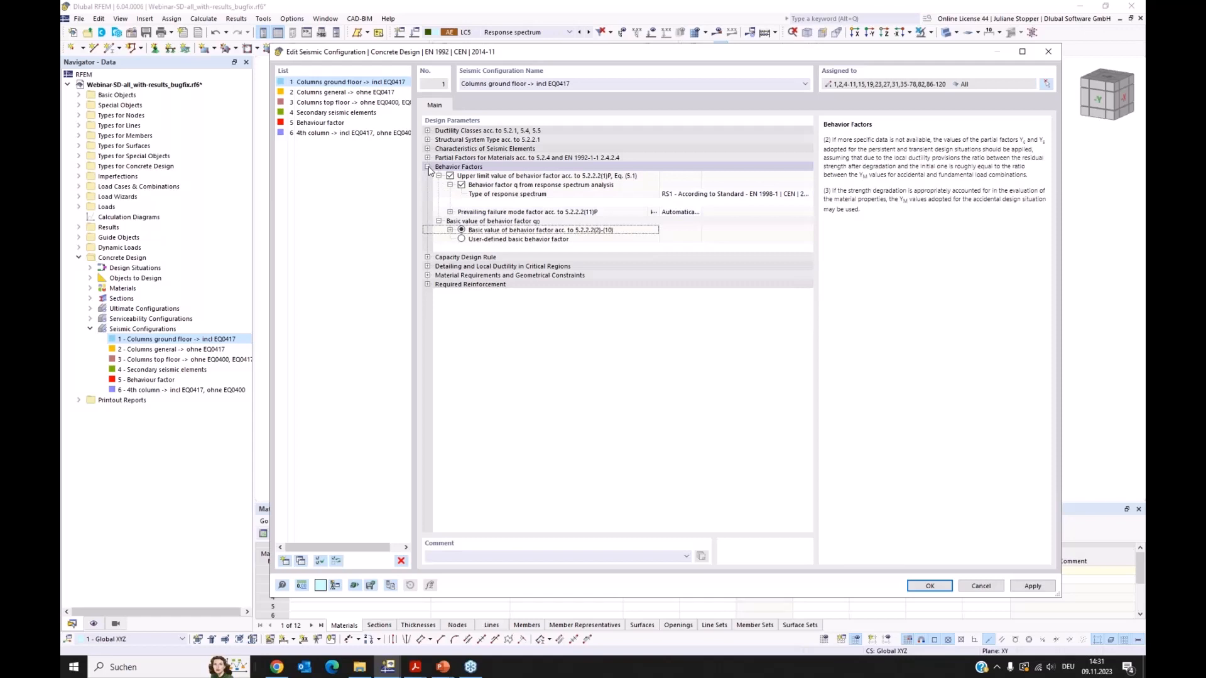
pyautogui.click(981, 586)
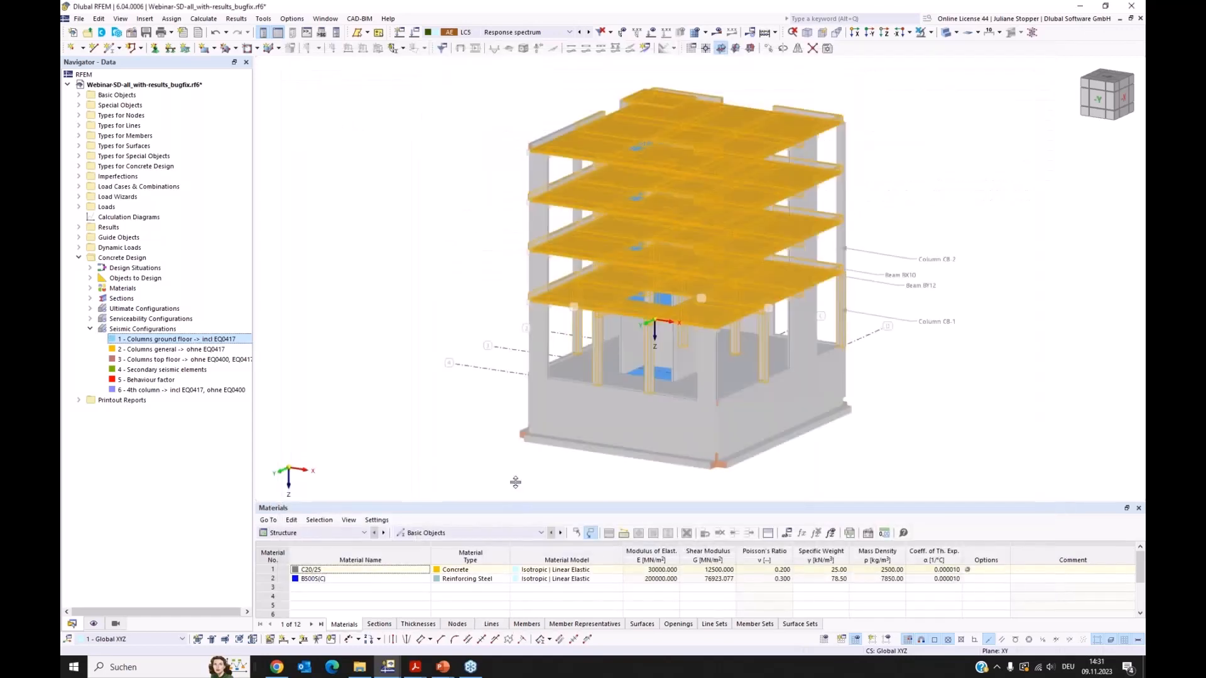
# Display the Concrete Design results table and enlarge the table area below the model.
pyautogui.moveTo(515, 482); pyautogui.dragTo(516, 465)
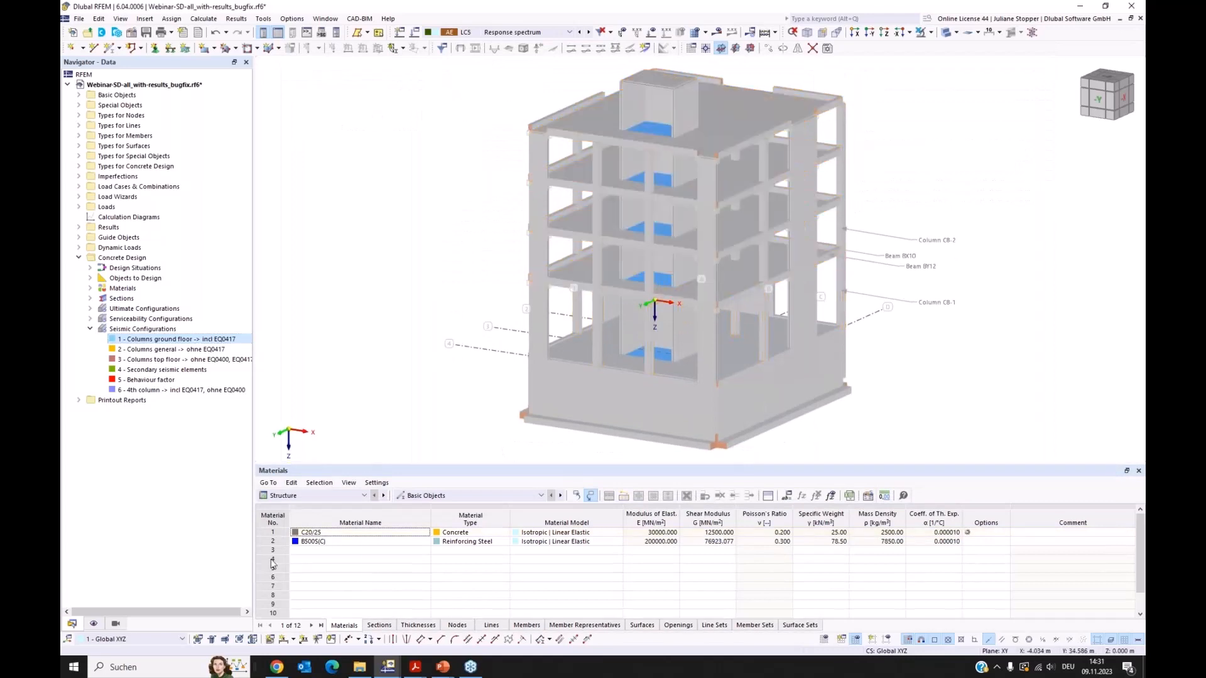
pyautogui.click(329, 496)
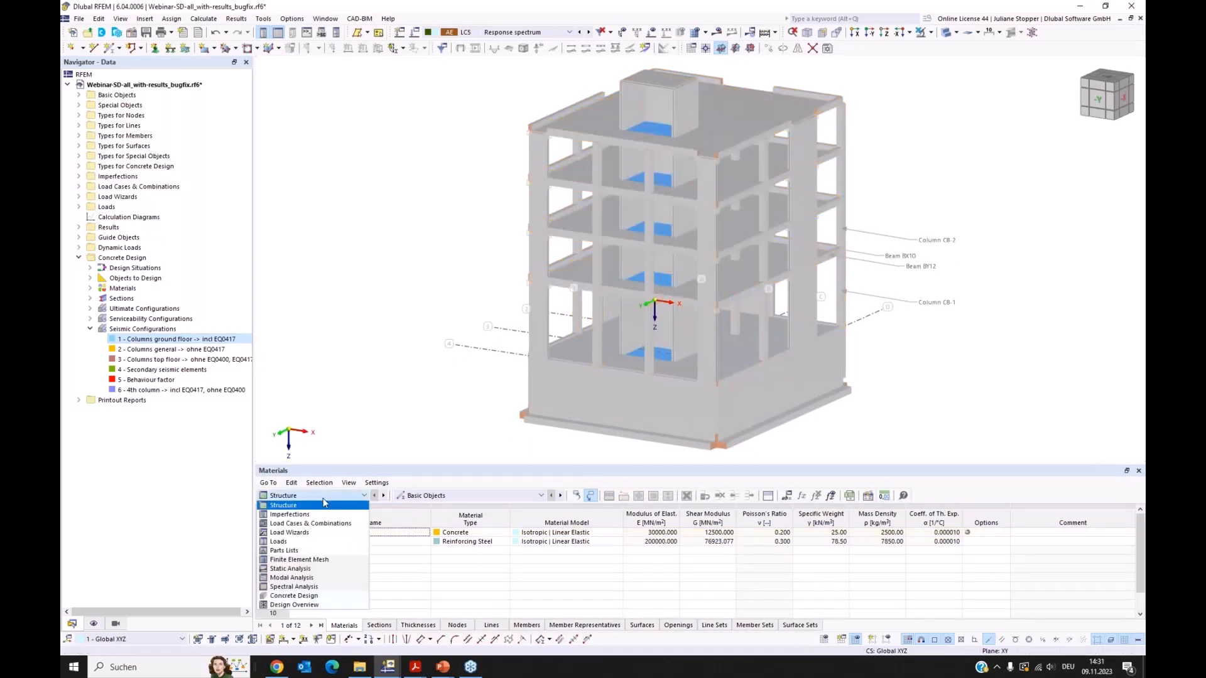
pyautogui.click(306, 596)
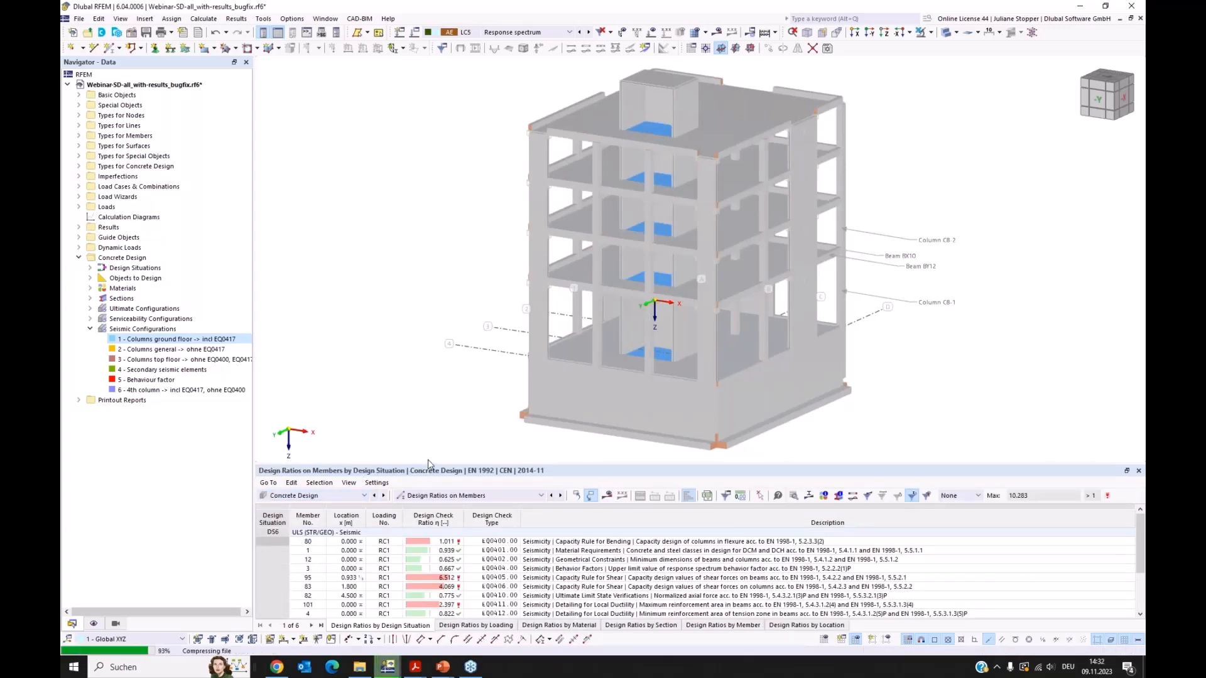
pyautogui.moveTo(427, 462); pyautogui.dragTo(428, 416)
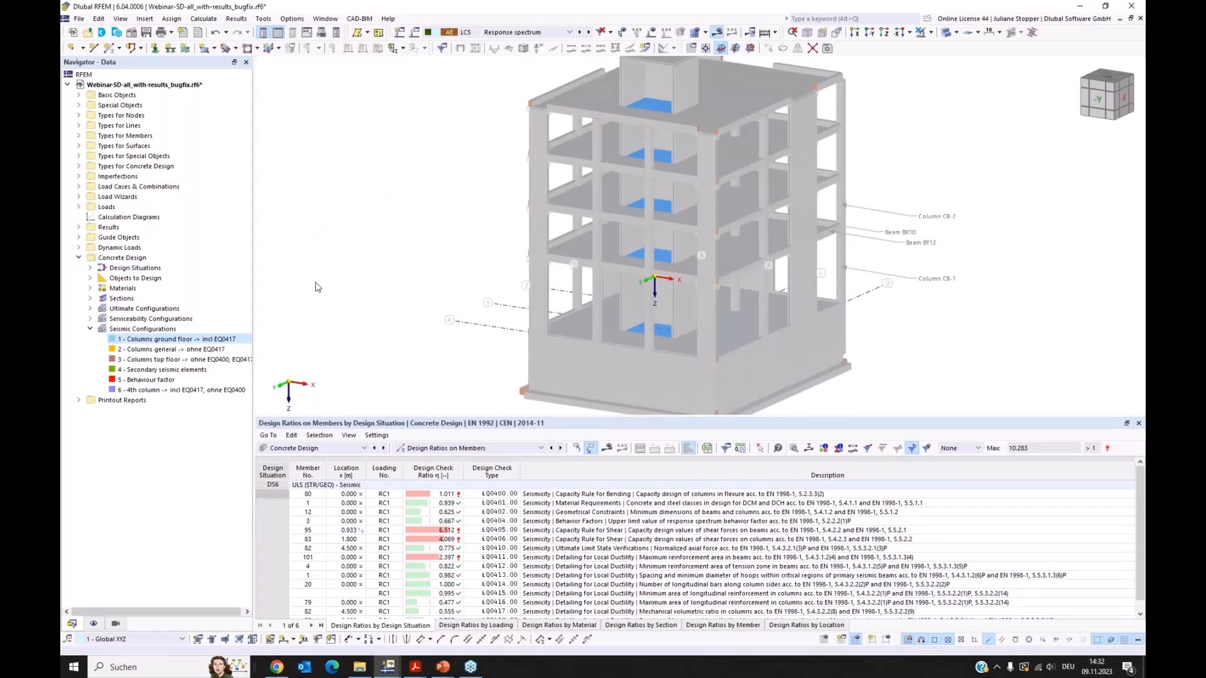
# Show the results for design situation DS6 ULS (STR/GEO) - Seismic and set the results navigator to Concrete Design.
pyautogui.click(533, 33)
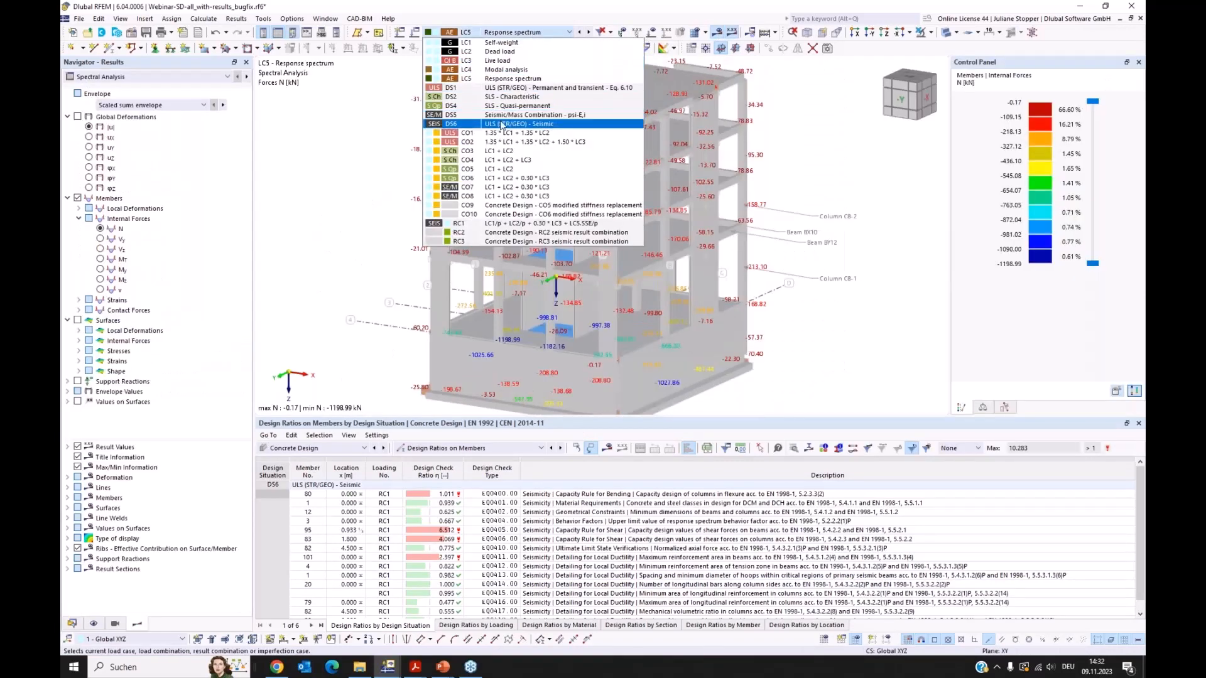
pyautogui.click(387, 226)
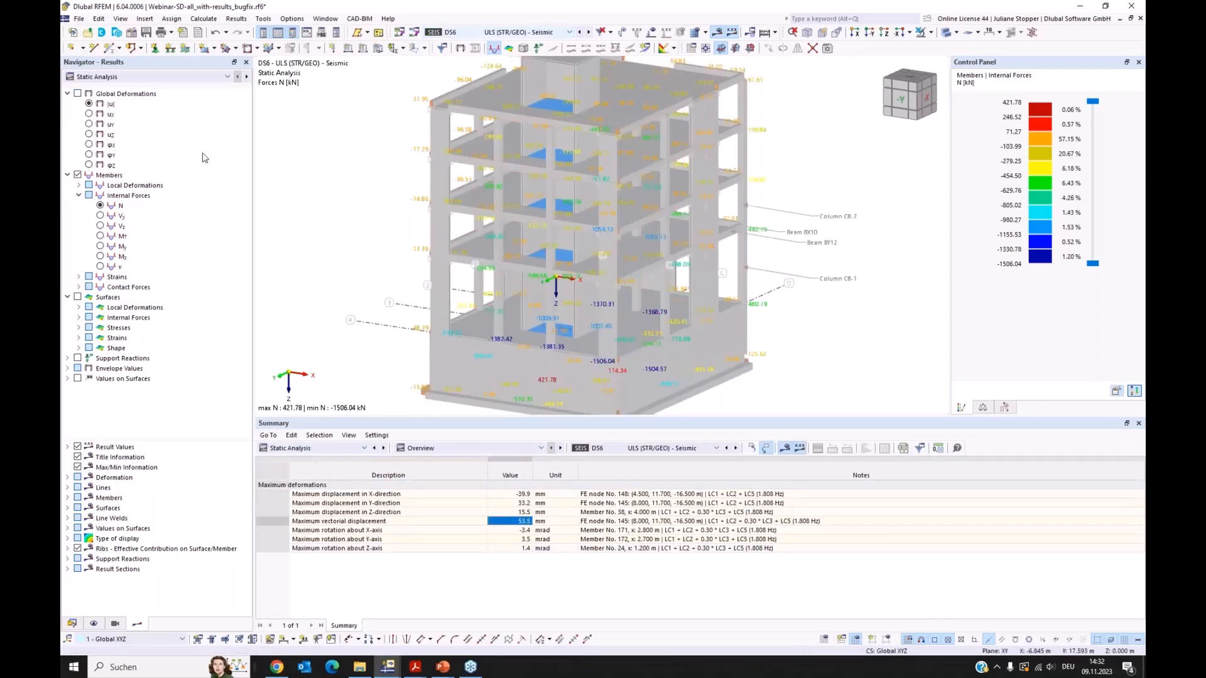
pyautogui.click(172, 75)
pyautogui.click(179, 109)
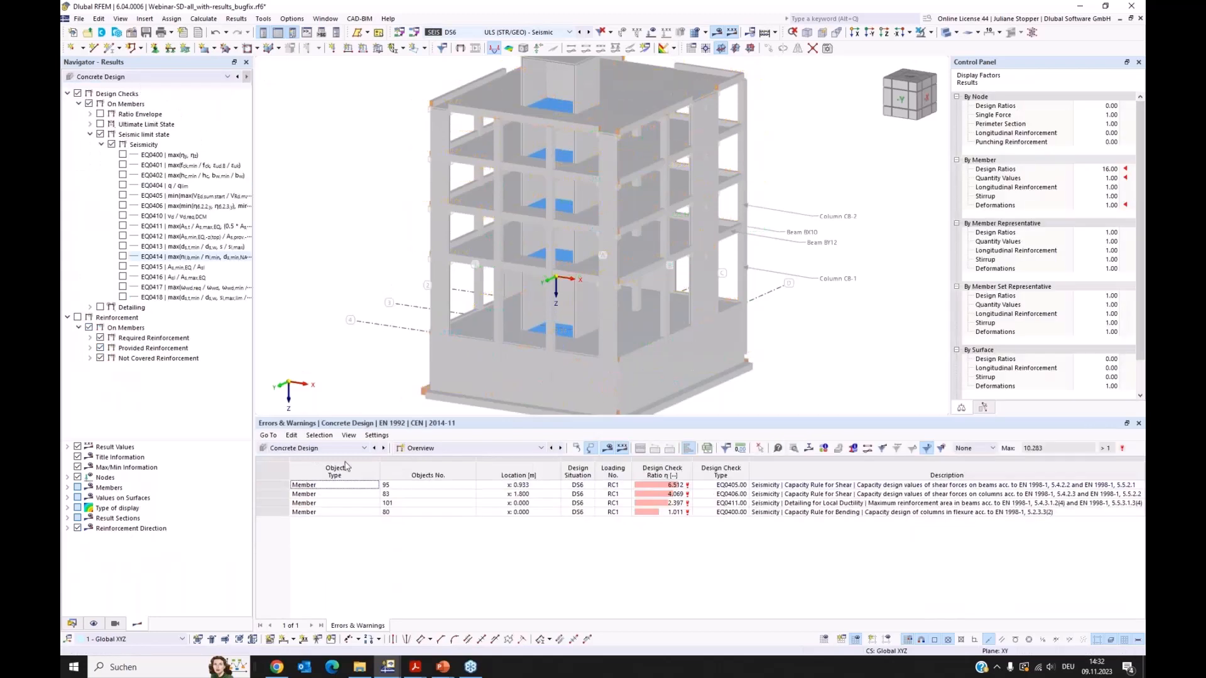
# Examine the EQ0404 behavior factor check details for member 3 from the member design ratios, including the used behavior factor from Response Spectrum.
pyautogui.click(459, 448)
pyautogui.click(440, 478)
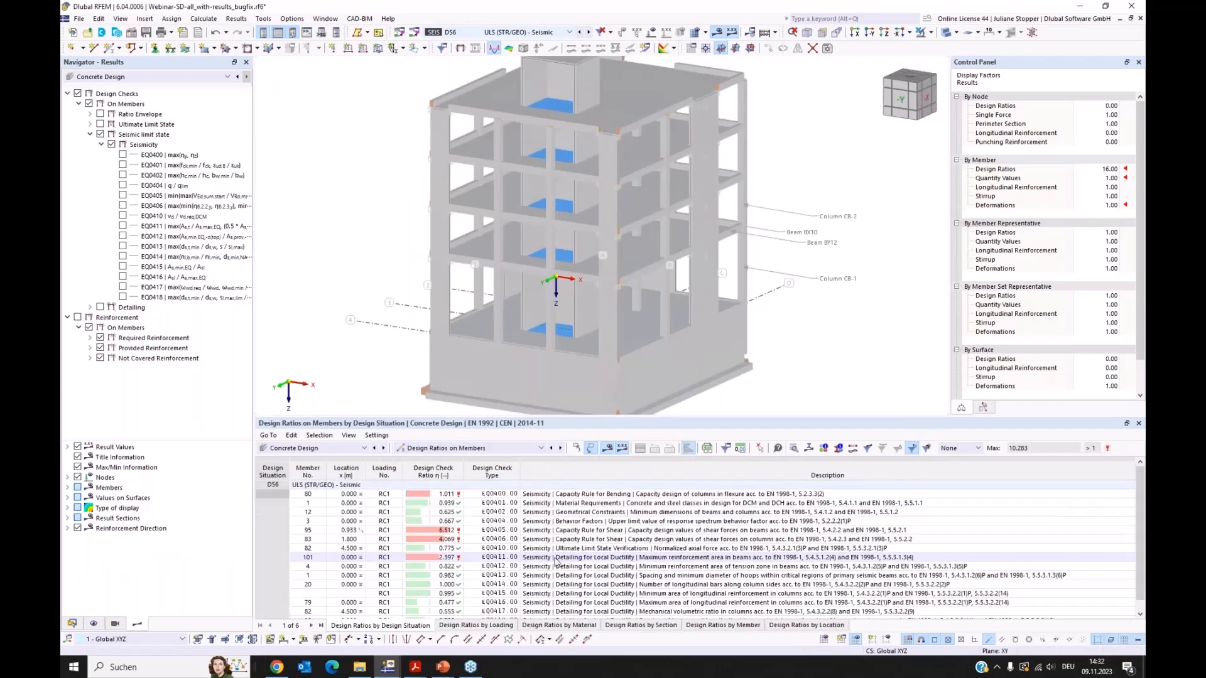
pyautogui.click(498, 523)
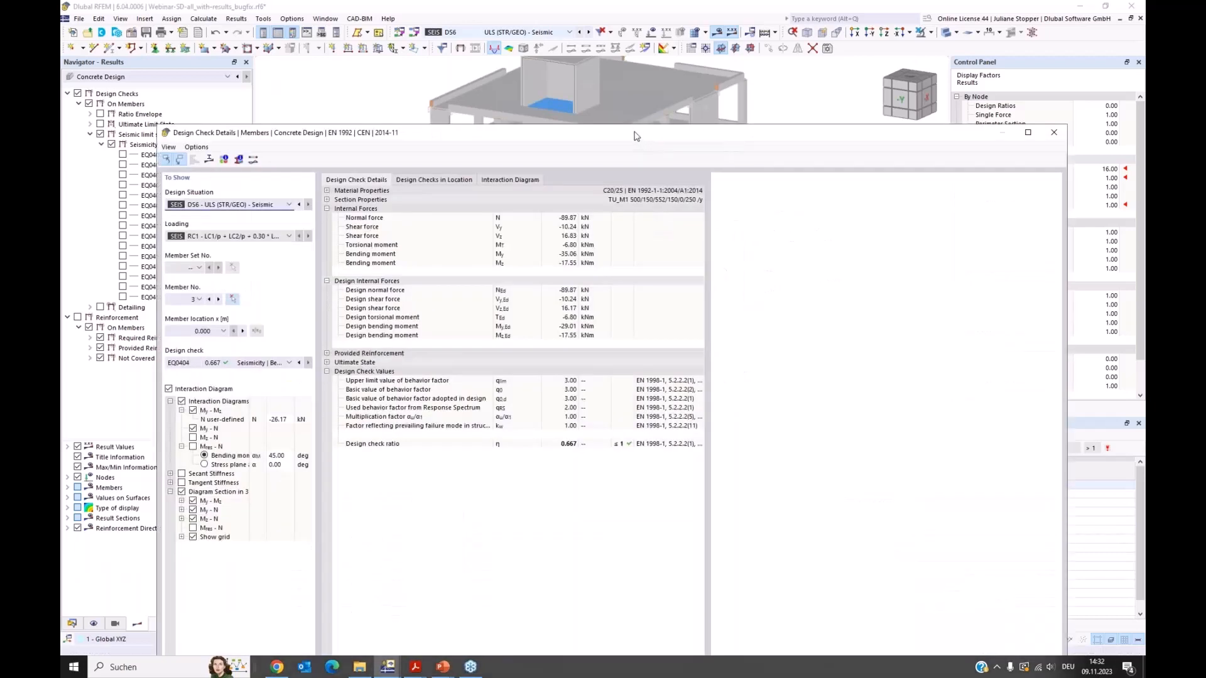
pyautogui.moveTo(636, 136); pyautogui.dragTo(587, 118)
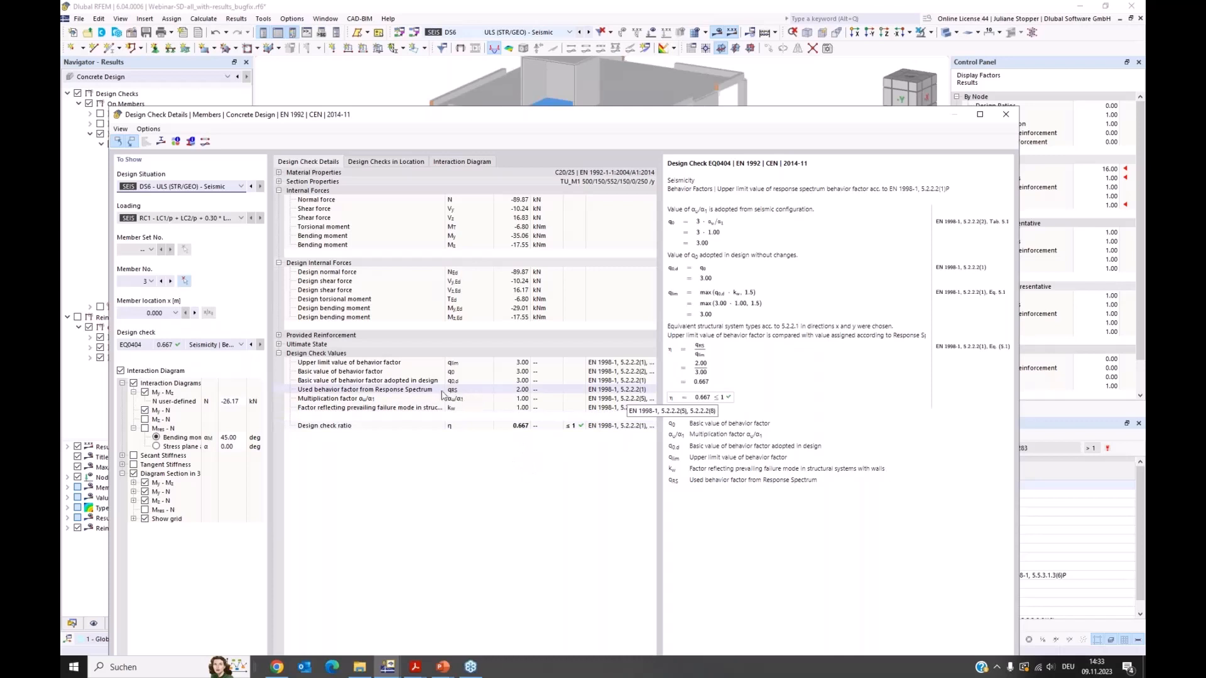
pyautogui.click(524, 390)
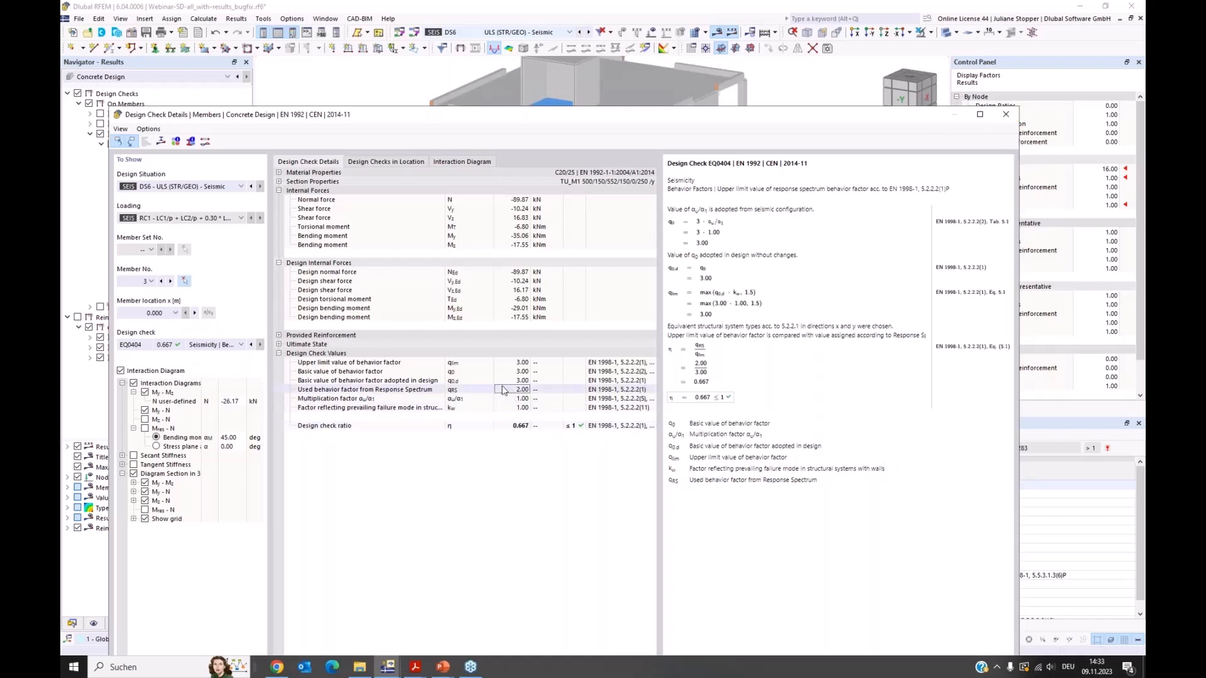
pyautogui.click(1006, 114)
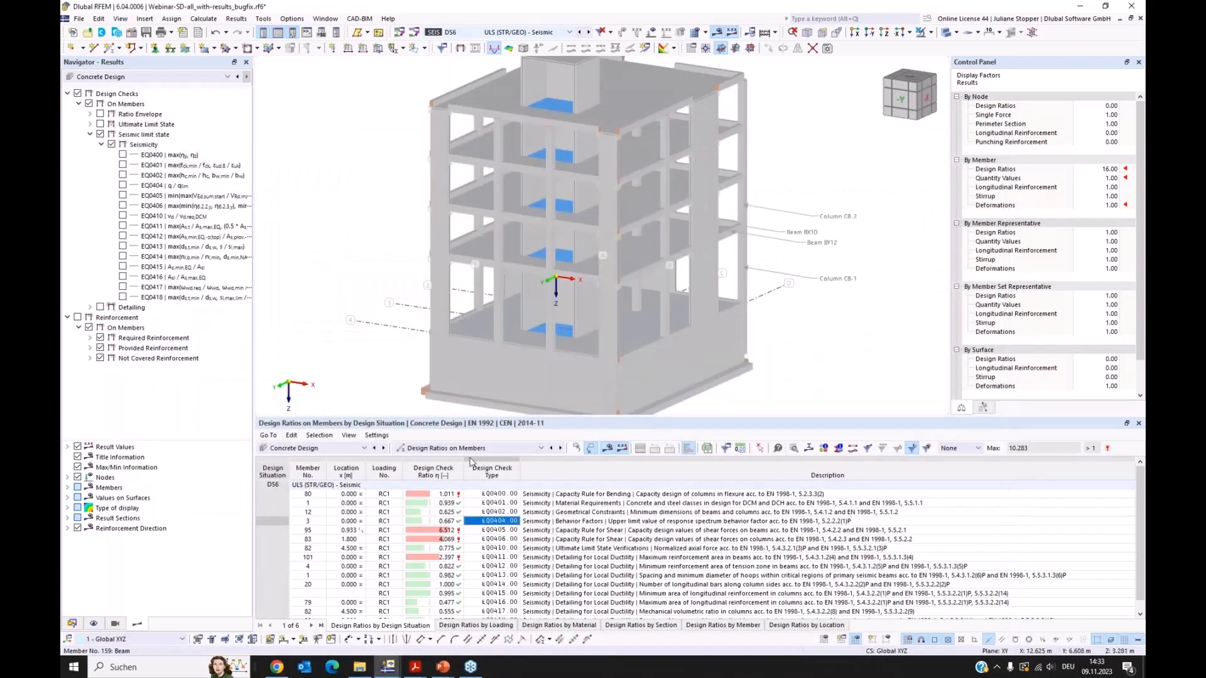
# Open the seismic configuration "Columns ground floor -> incl EQ0417" for editing from the Concrete Design input data.
pyautogui.click(333, 449)
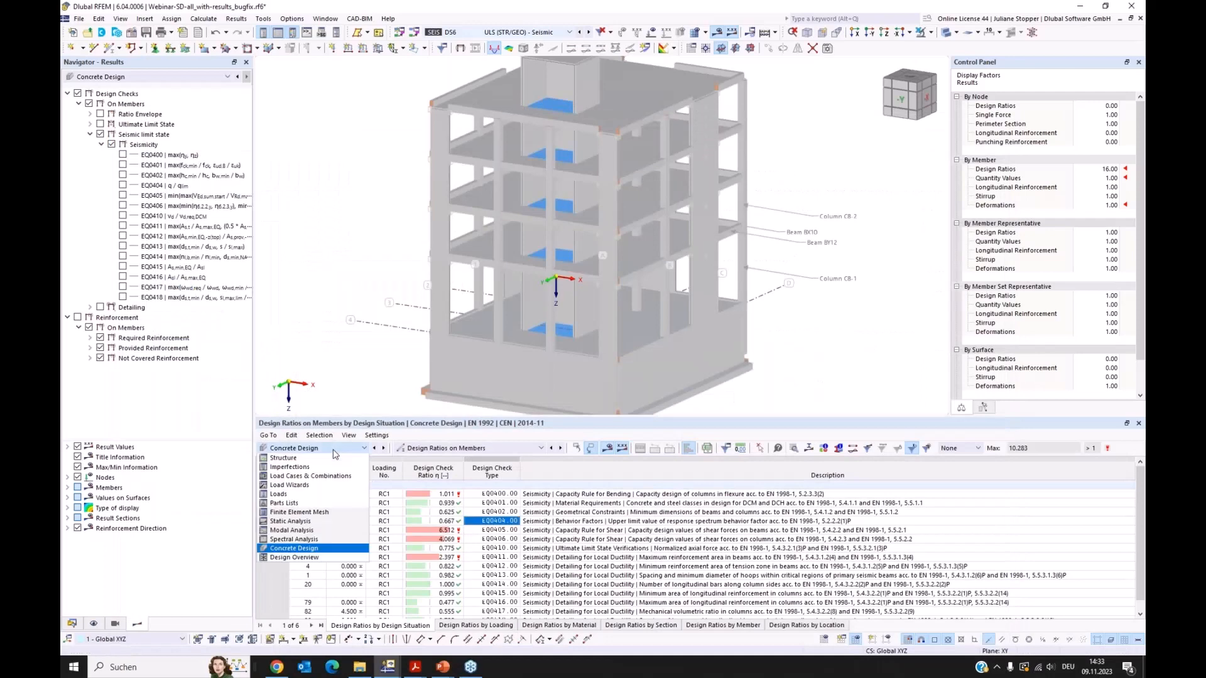
pyautogui.click(332, 449)
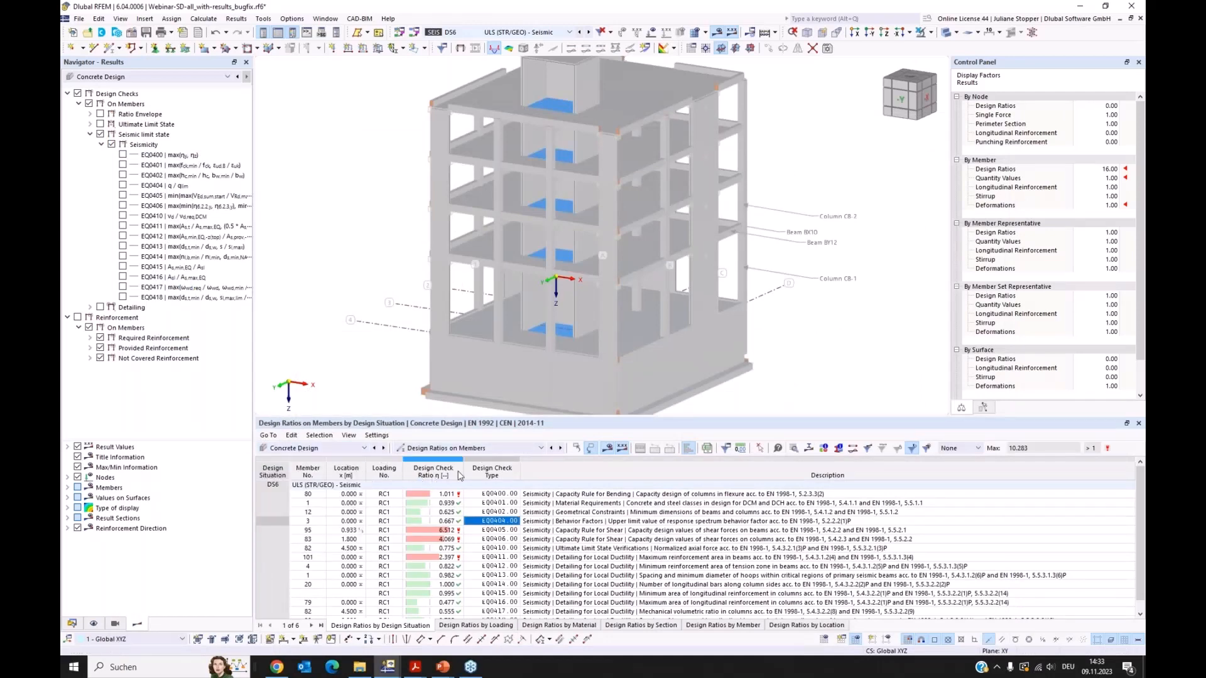
pyautogui.click(501, 447)
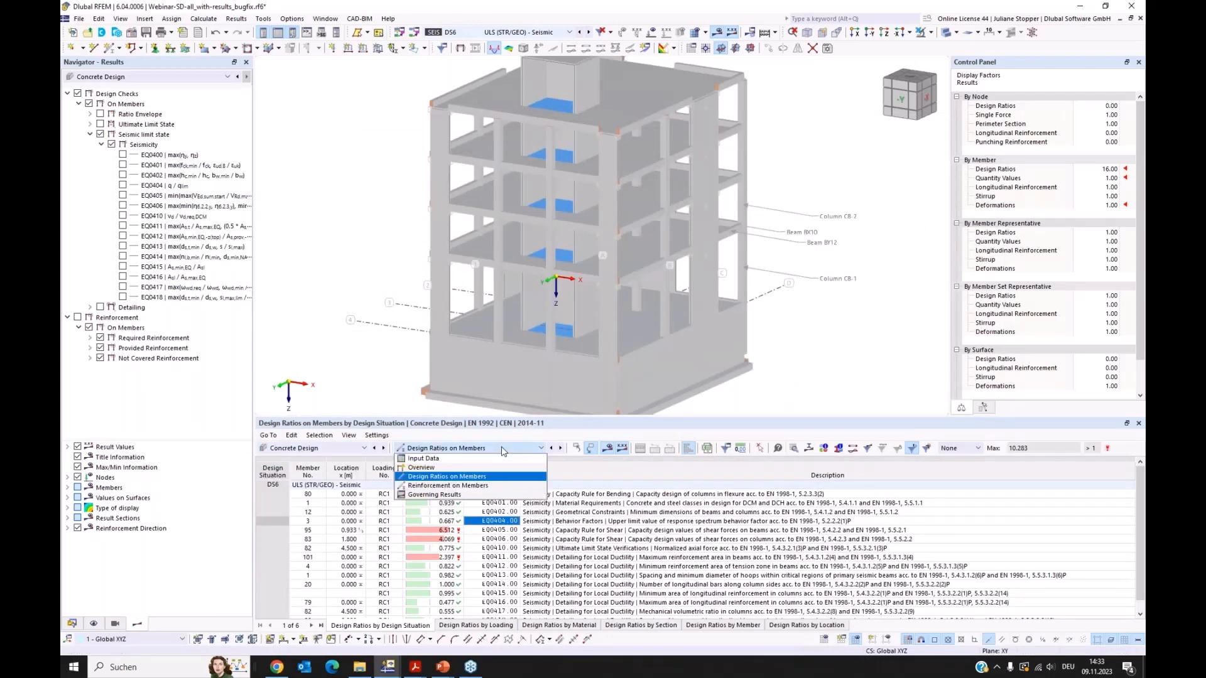
pyautogui.click(432, 462)
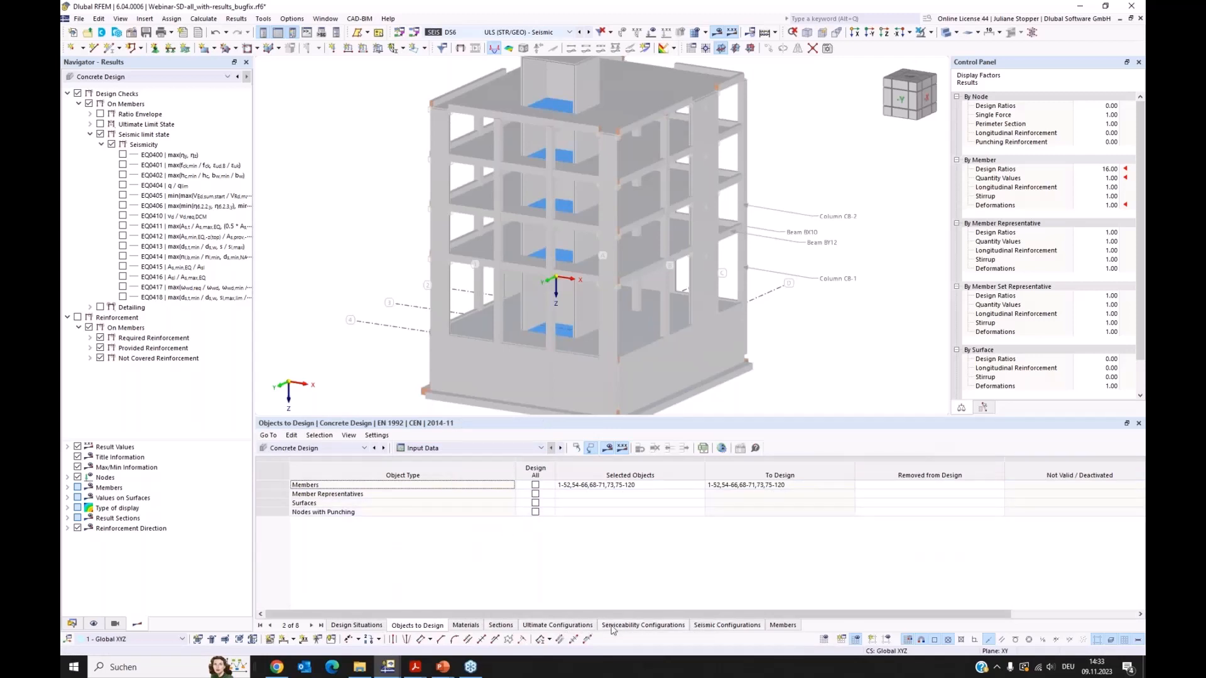
pyautogui.click(729, 627)
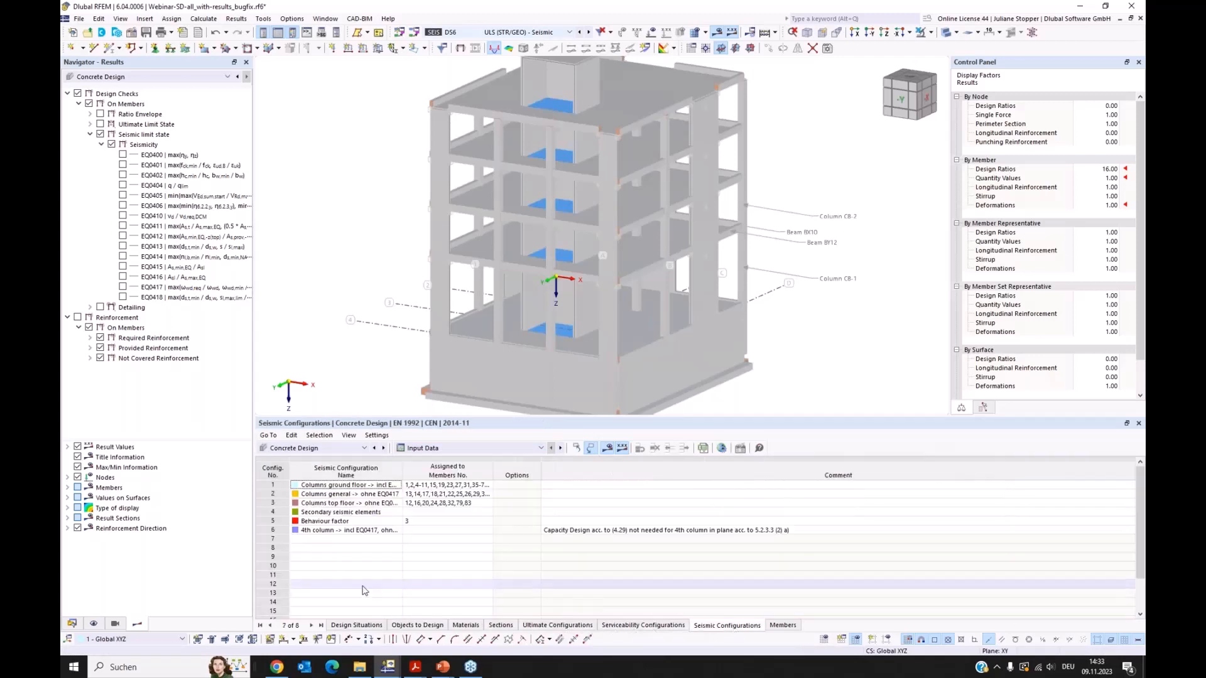
pyautogui.doubleClick(337, 489)
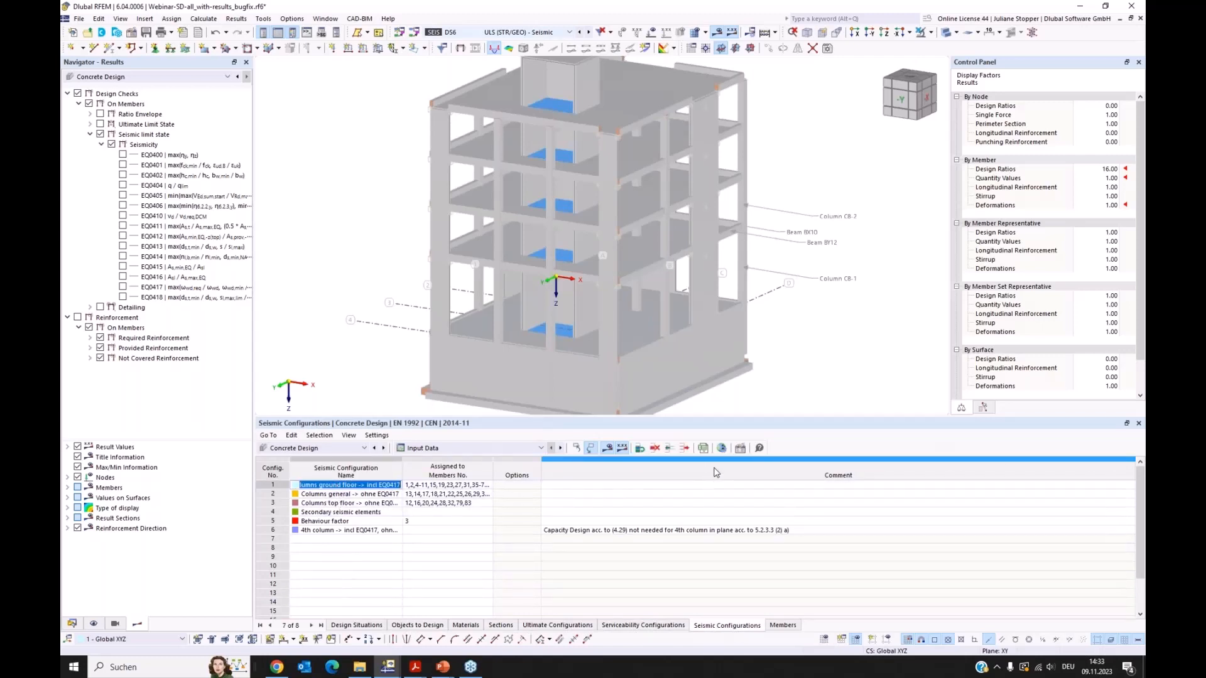
pyautogui.click(741, 447)
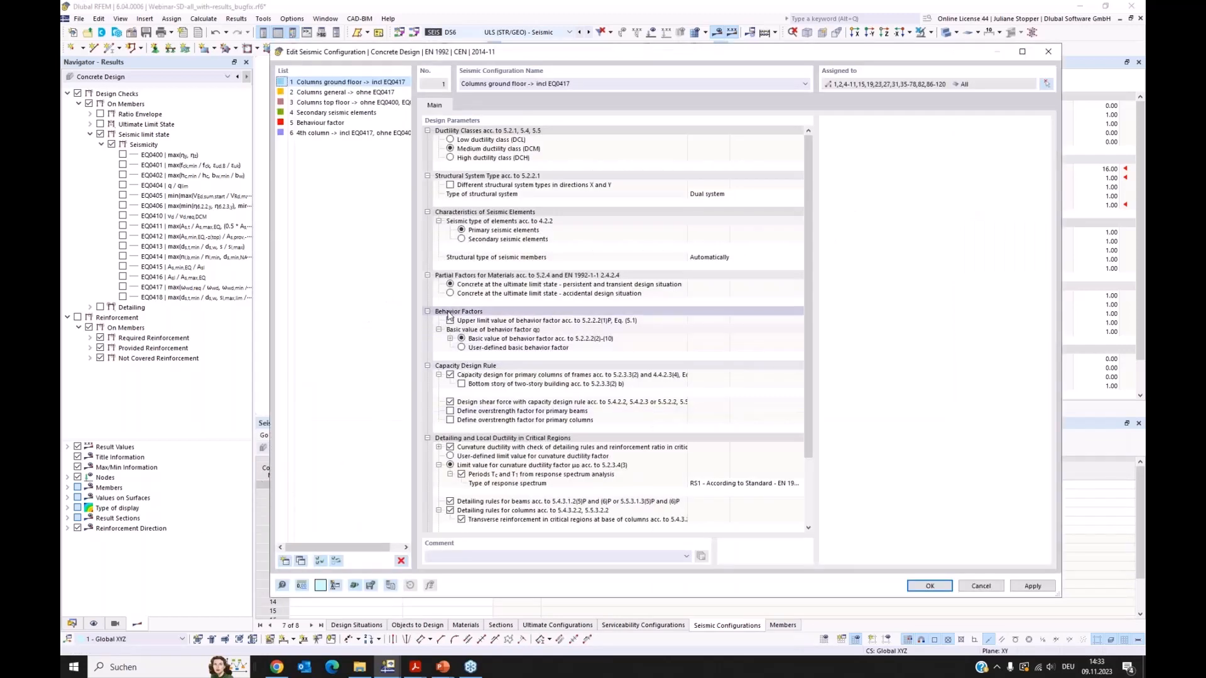
# Collapse all design parameter groups and expand only Capacity Design Rule, with its primary column sub-option folded.
pyautogui.rightClick(438, 132)
pyautogui.click(473, 151)
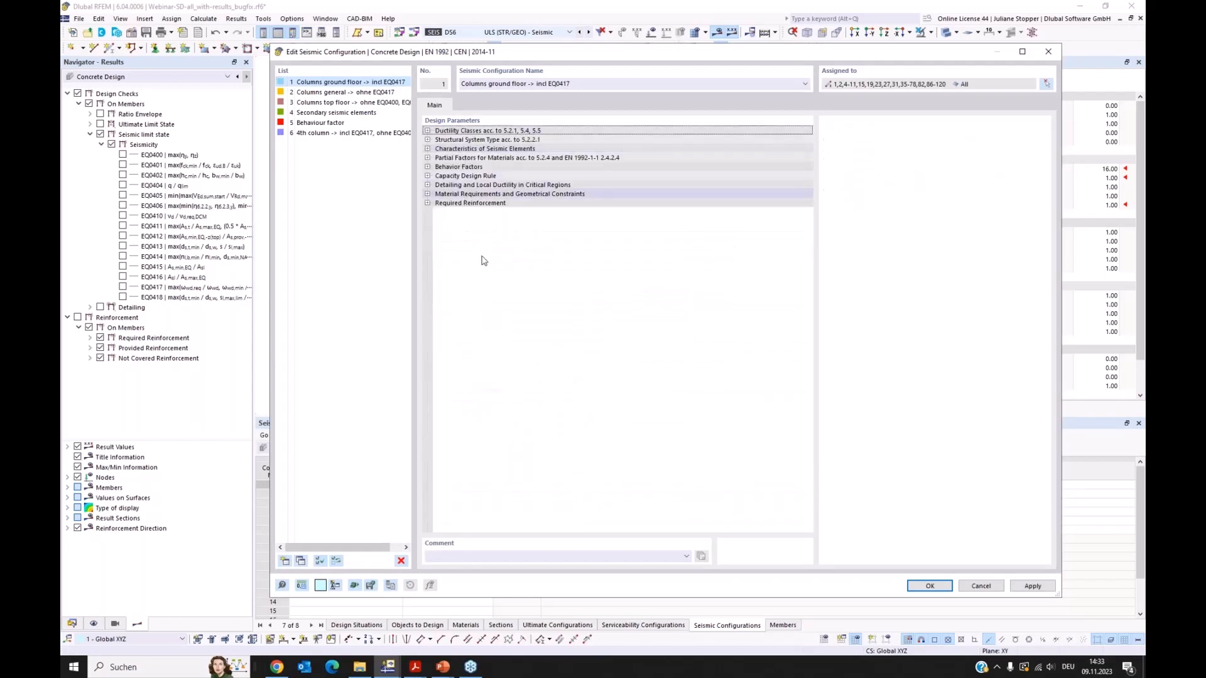
pyautogui.click(428, 177)
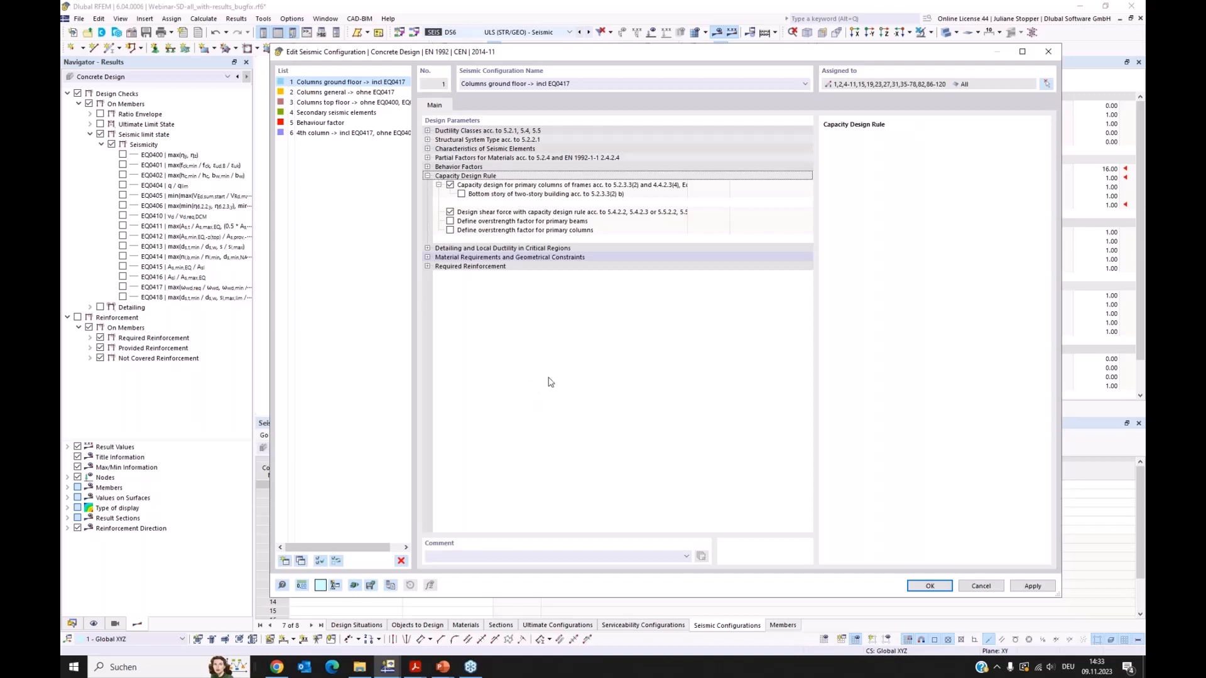
pyautogui.click(439, 185)
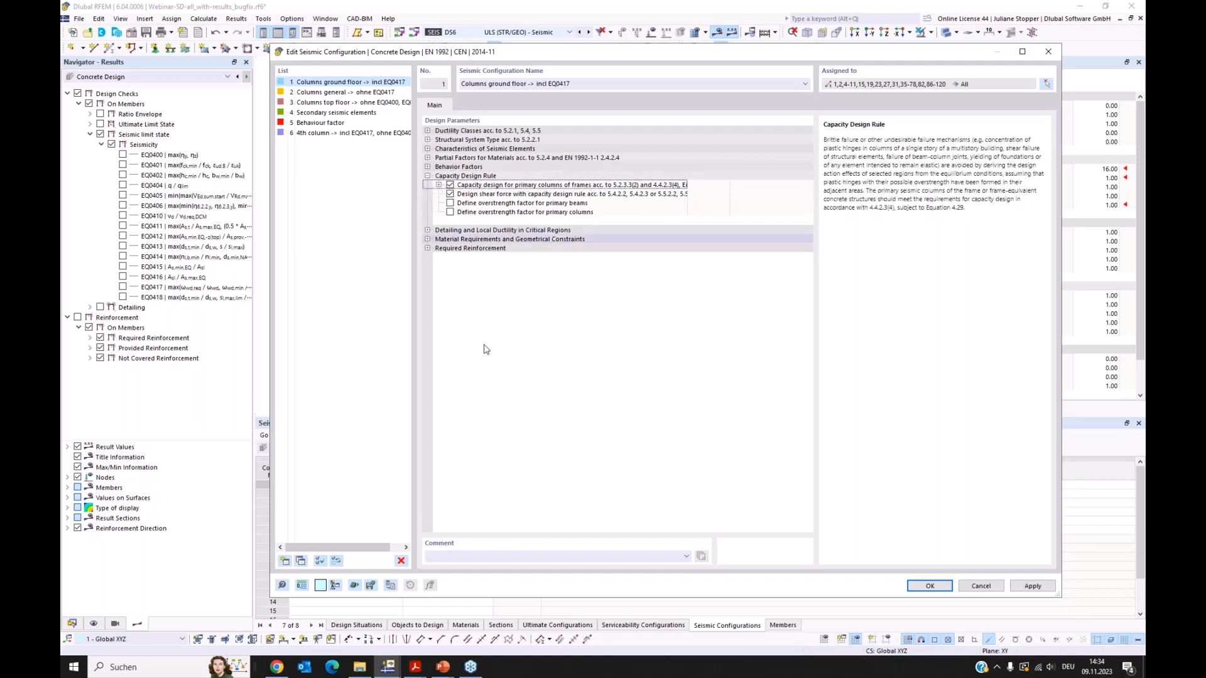
# Switch to the PowerPoint slide show and advance to the Capacity design slide on "Strong column – weak beam".
pyautogui.moveTo(439, 671)
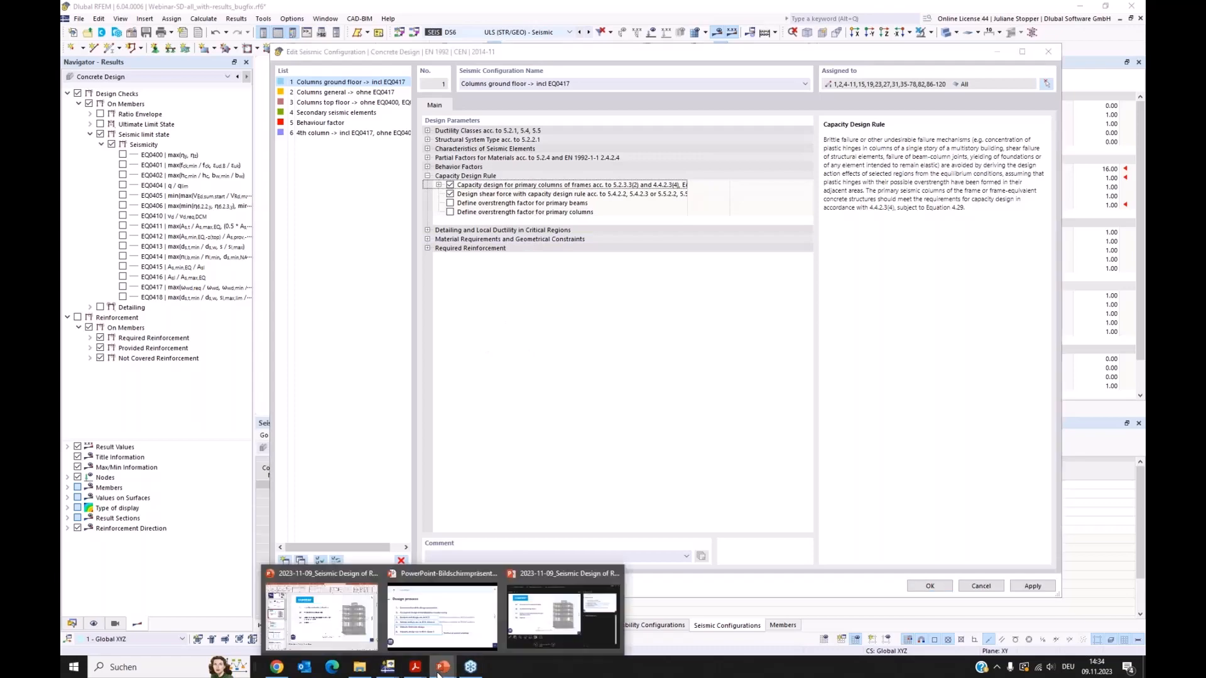
pyautogui.click(372, 585)
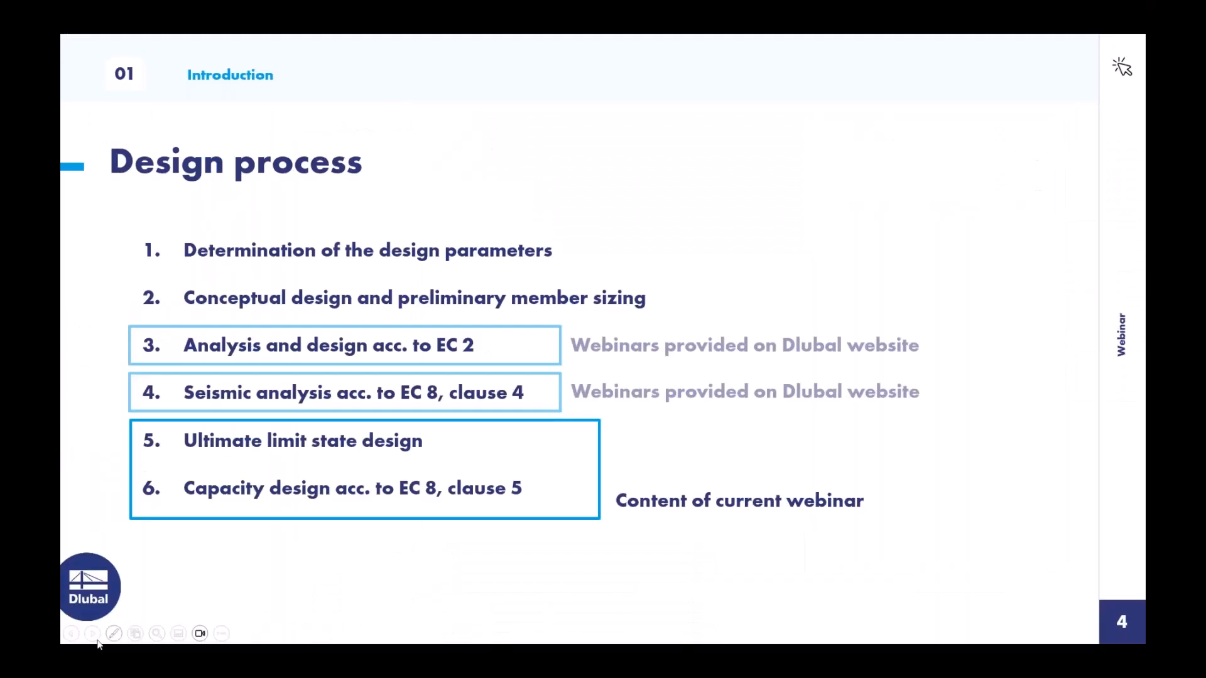
pyautogui.click(93, 634)
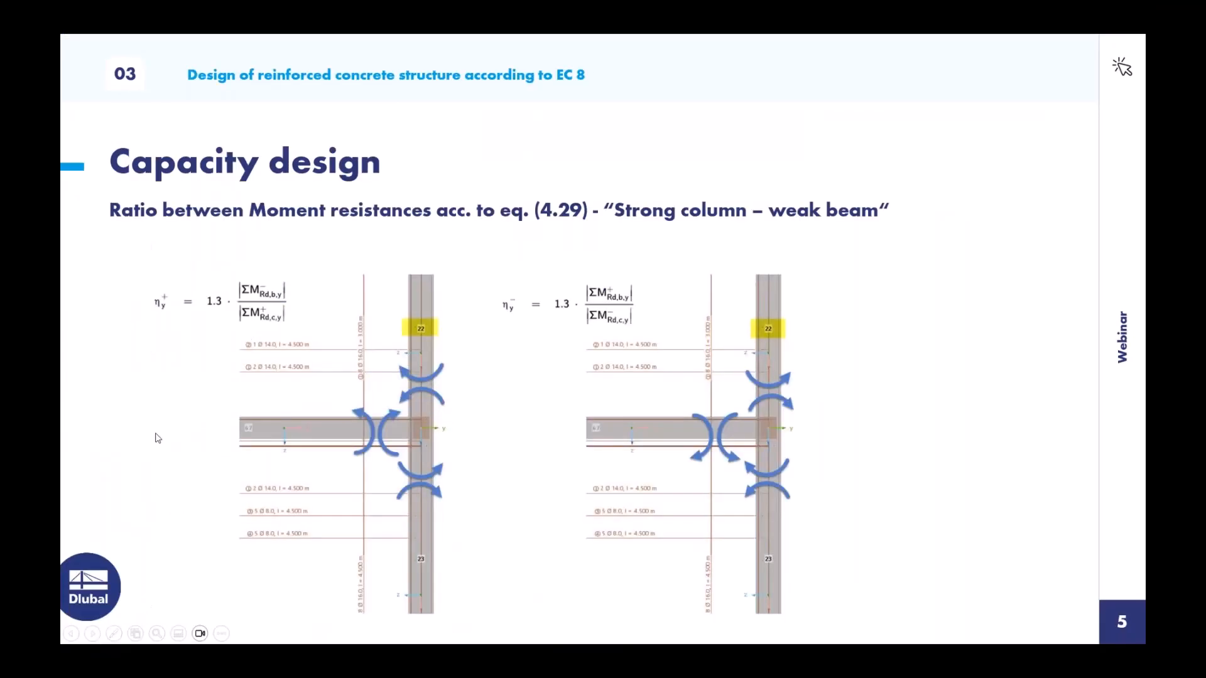
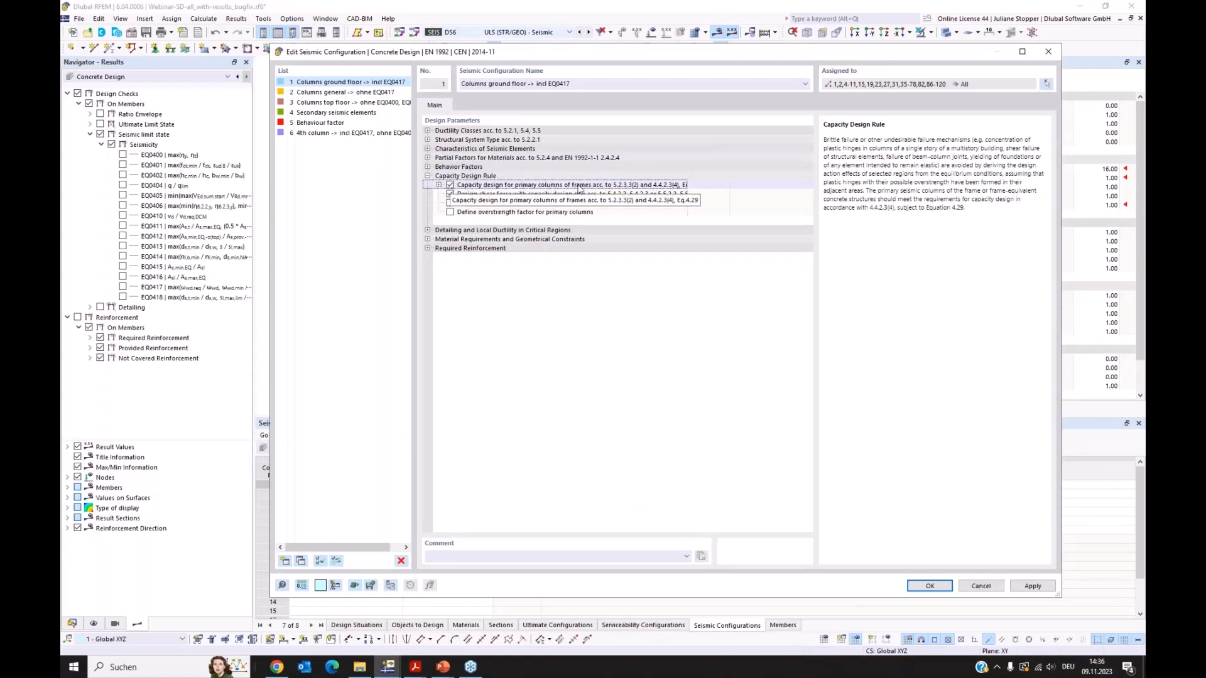
# Widen the parameter name column and expand Detailing and Local Ductility in Critical Regions, including the curvature ductility sub-options.
pyautogui.moveTo(688, 186); pyautogui.dragTo(728, 185)
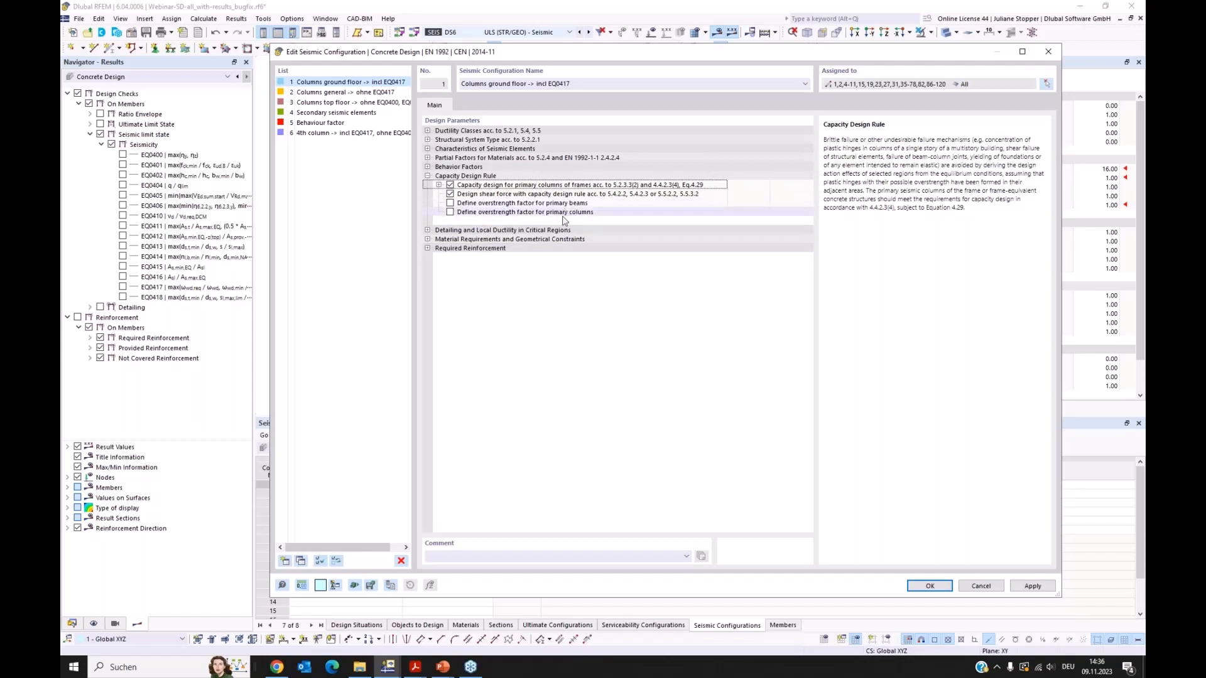
pyautogui.click(428, 231)
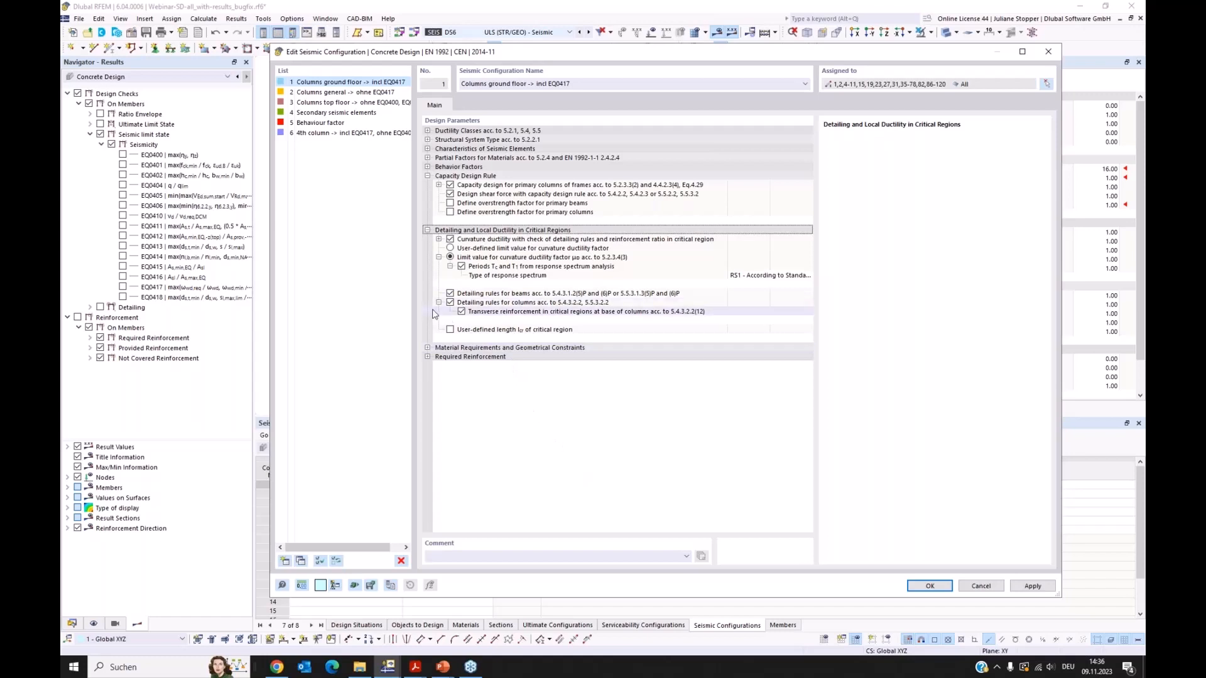
pyautogui.click(439, 241)
pyautogui.click(439, 239)
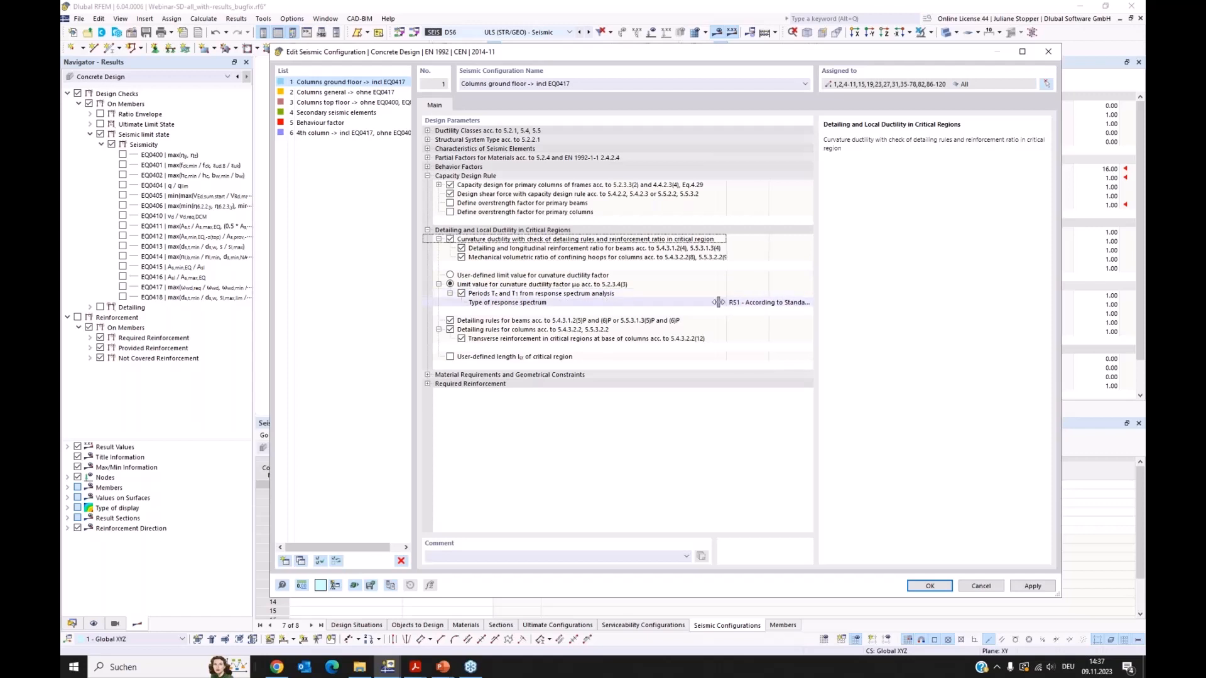
# Try manual periods and a user-defined limit for the curvature ductility factor, and restore the limit value acc. to 5.2.3.4(3).
pyautogui.moveTo(728, 301); pyautogui.dragTo(659, 298)
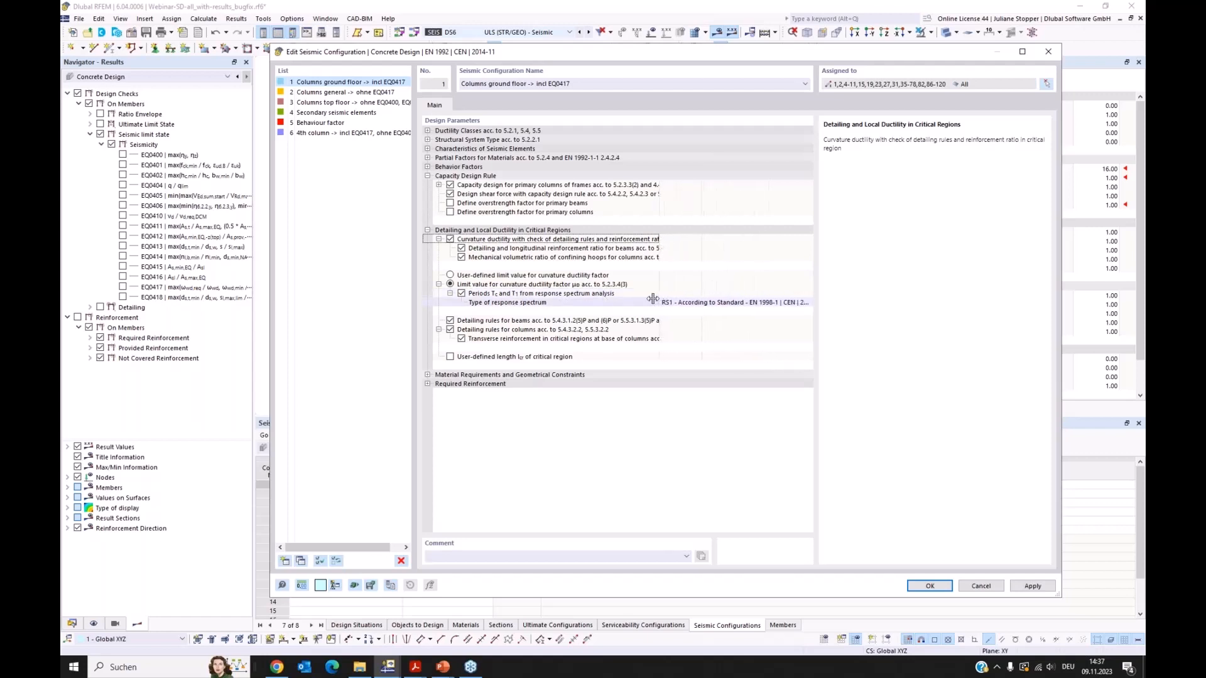
pyautogui.click(462, 294)
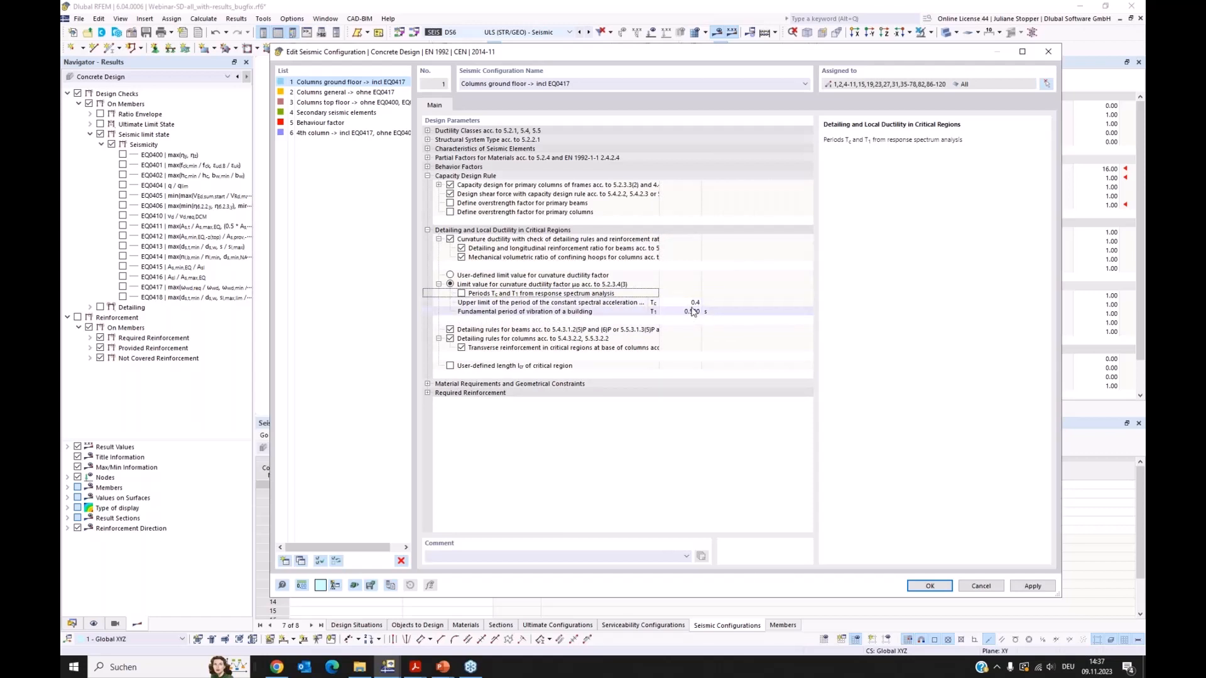
pyautogui.click(450, 275)
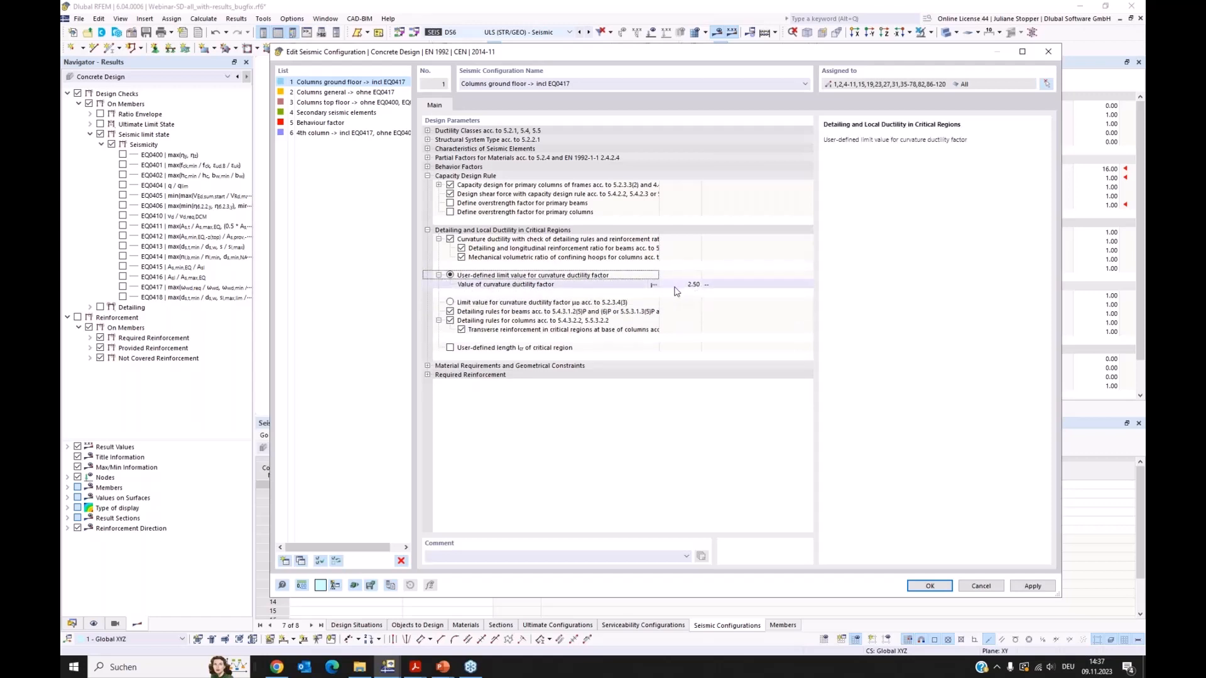
pyautogui.moveTo(660, 284); pyautogui.dragTo(674, 284)
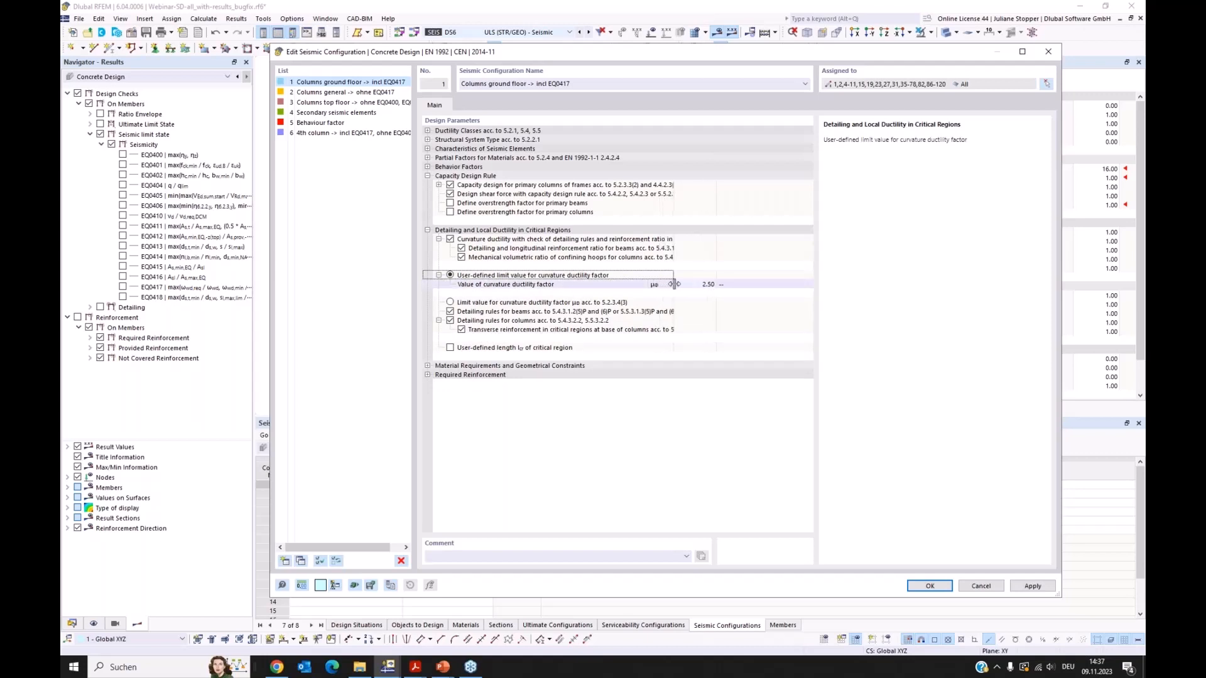
pyautogui.click(439, 275)
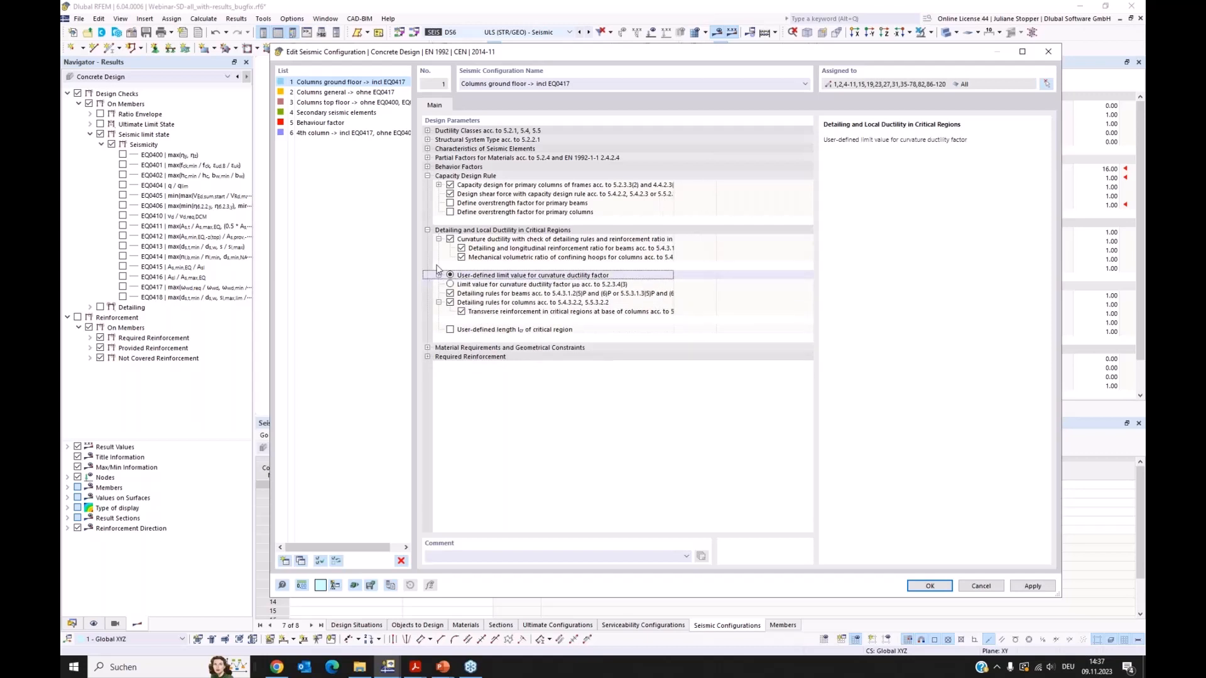
pyautogui.click(445, 284)
pyautogui.click(449, 285)
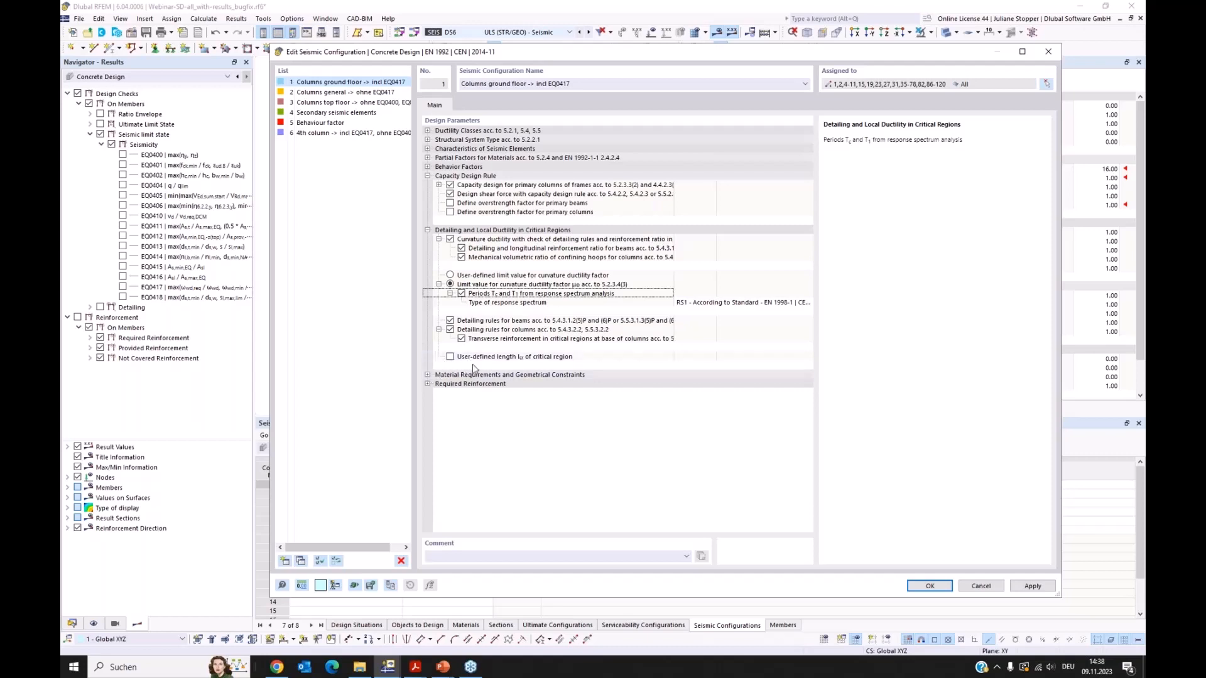
# Review the Material Requirements and Geometrical Constraints and Required Reinforcement parameters, and close the seismic configuration without saving.
pyautogui.click(427, 375)
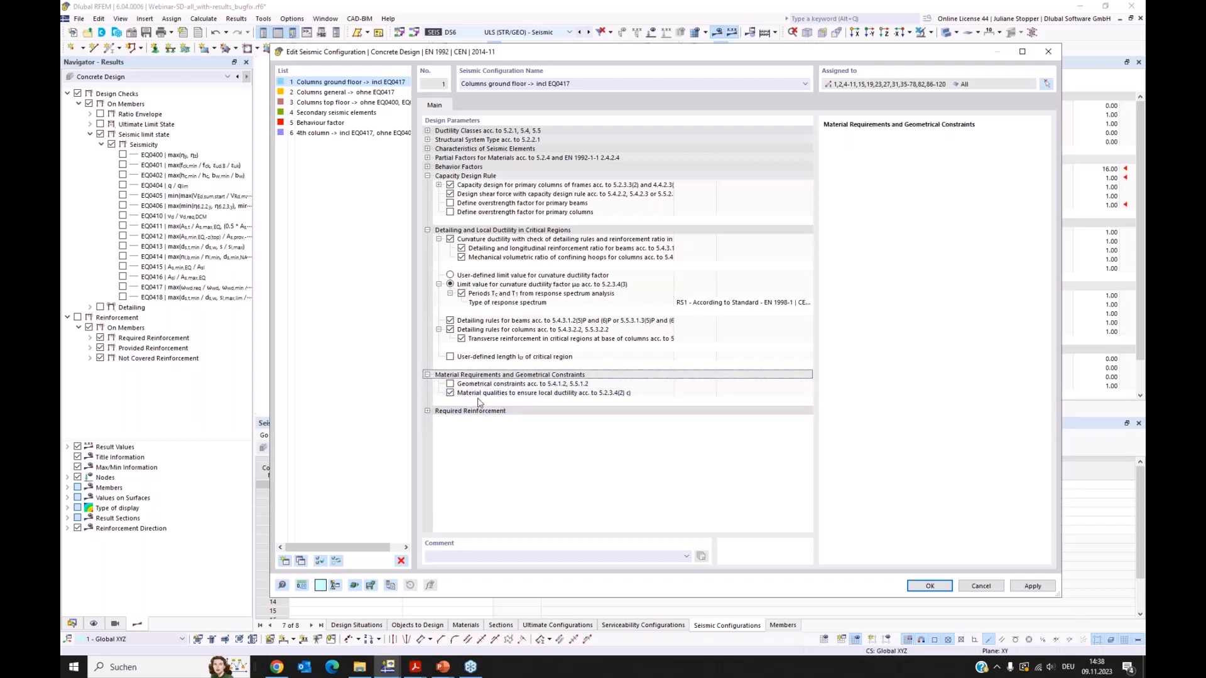
pyautogui.click(427, 411)
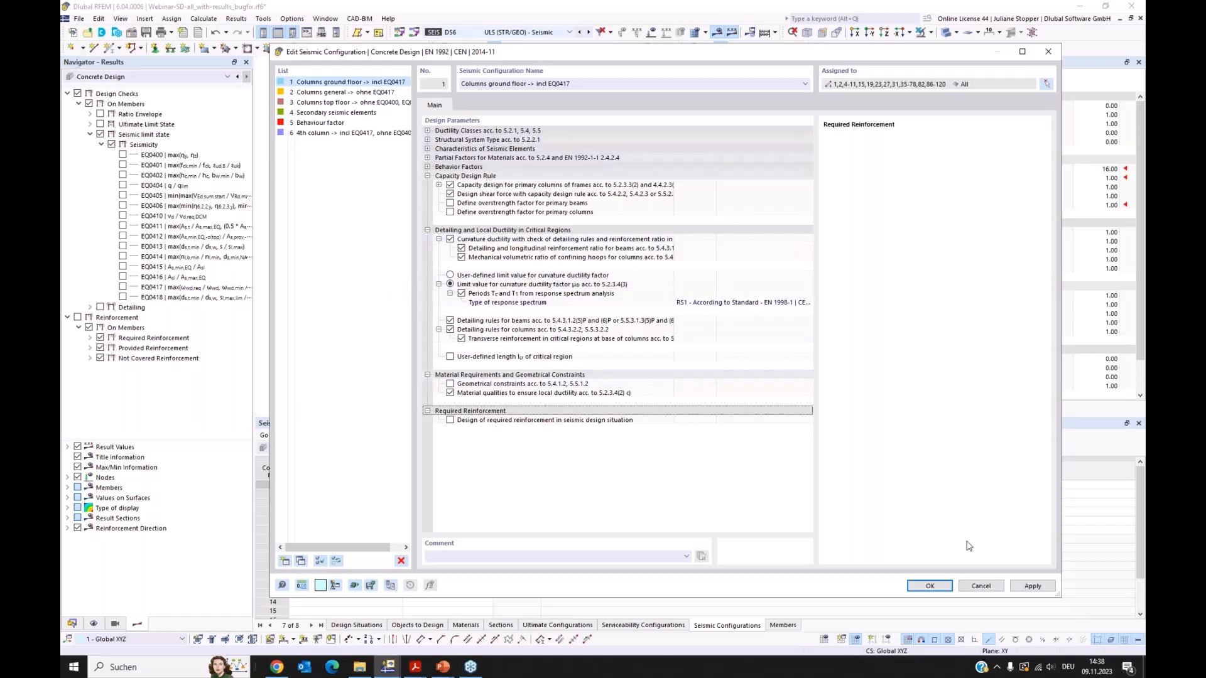
pyautogui.click(981, 586)
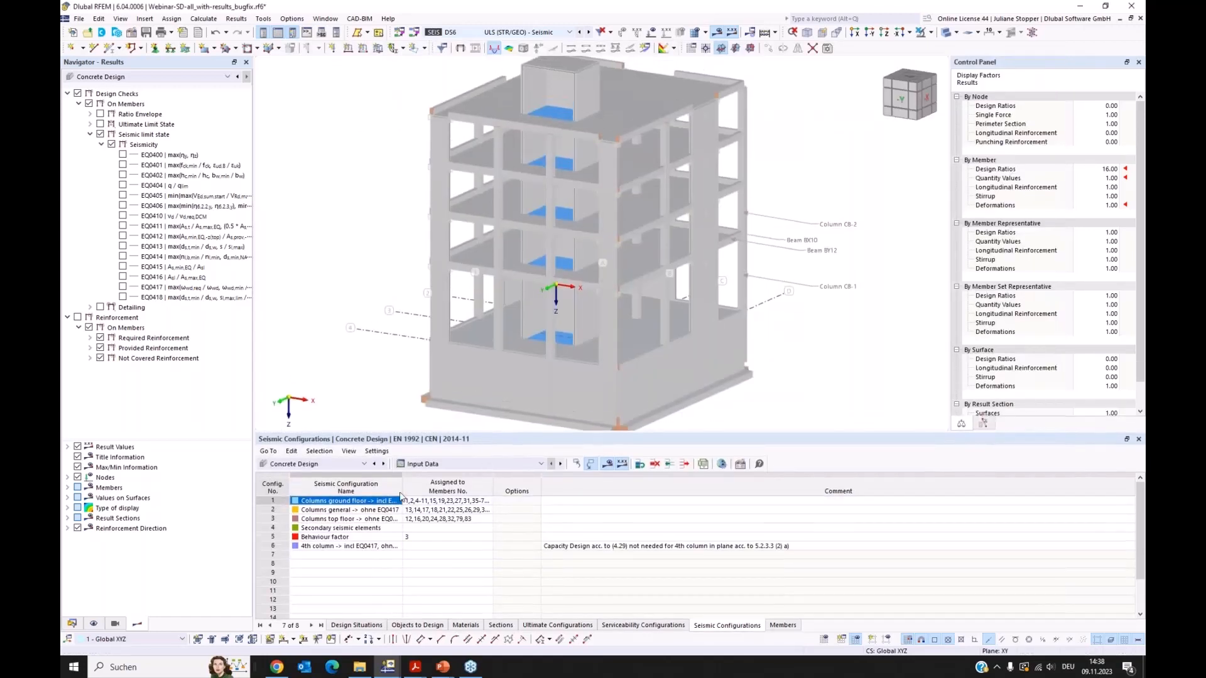
# Widen the seismic configuration name column and highlight EQ0400 in the name of the "Columns top floor" configuration.
pyautogui.moveTo(400, 497); pyautogui.dragTo(499, 496)
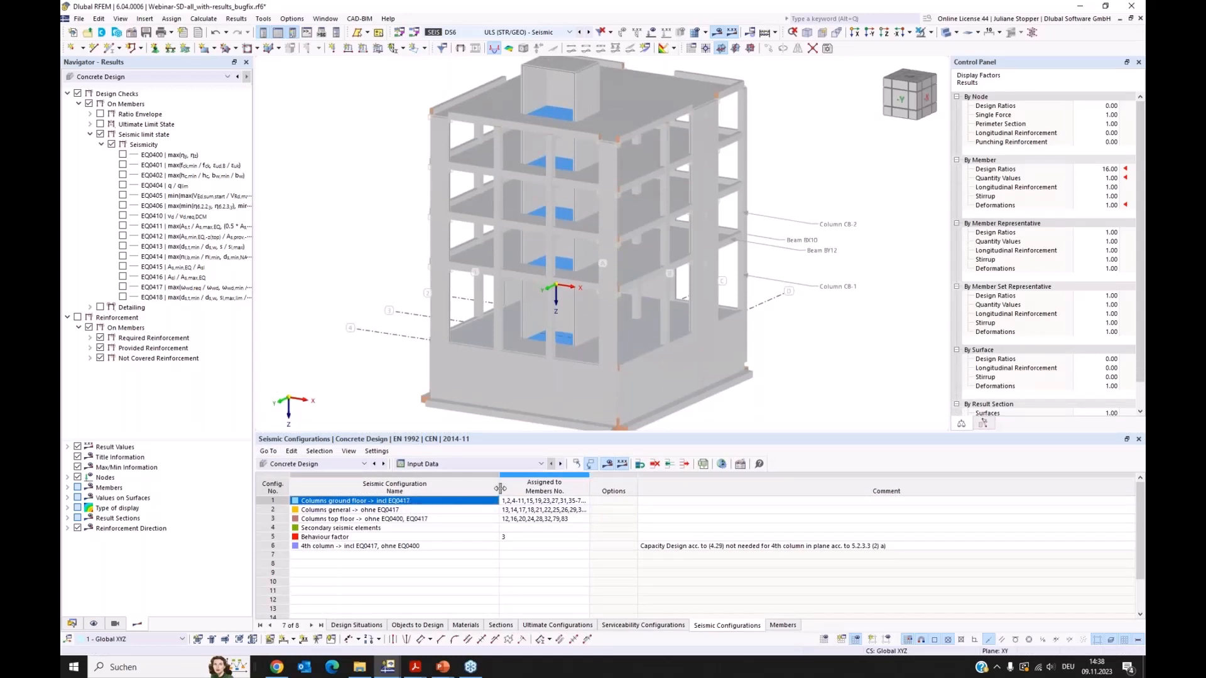
pyautogui.moveTo(500, 489); pyautogui.dragTo(483, 489)
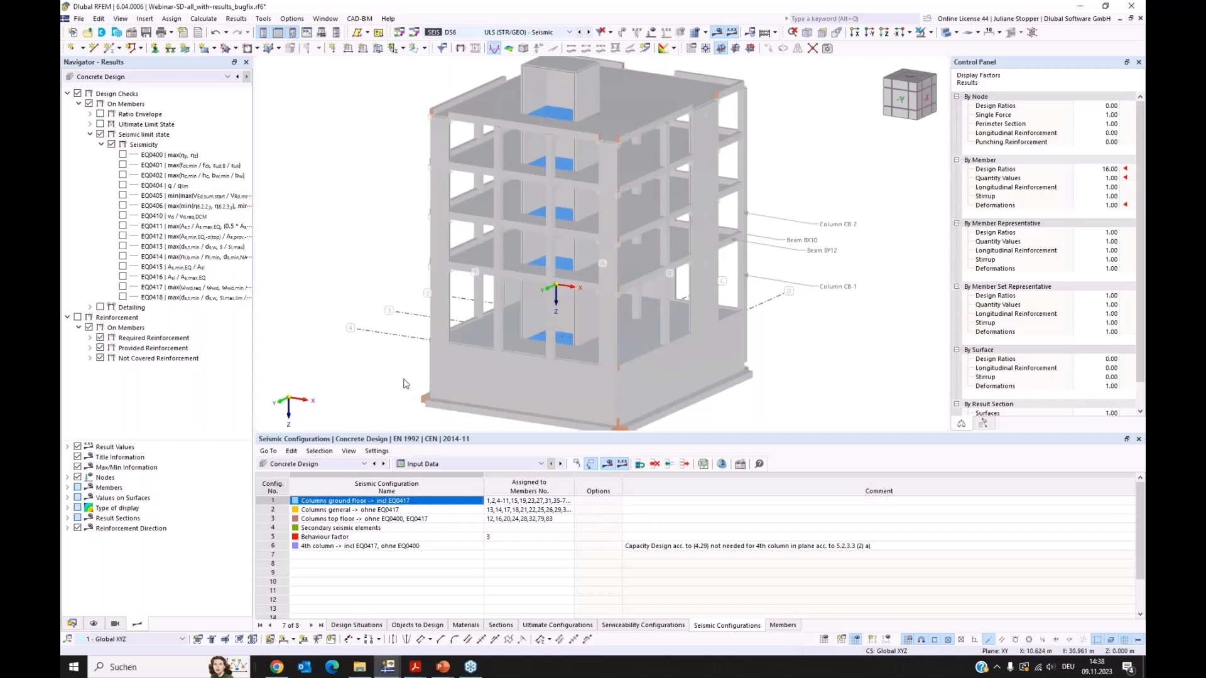
pyautogui.click(429, 520)
pyautogui.click(429, 520)
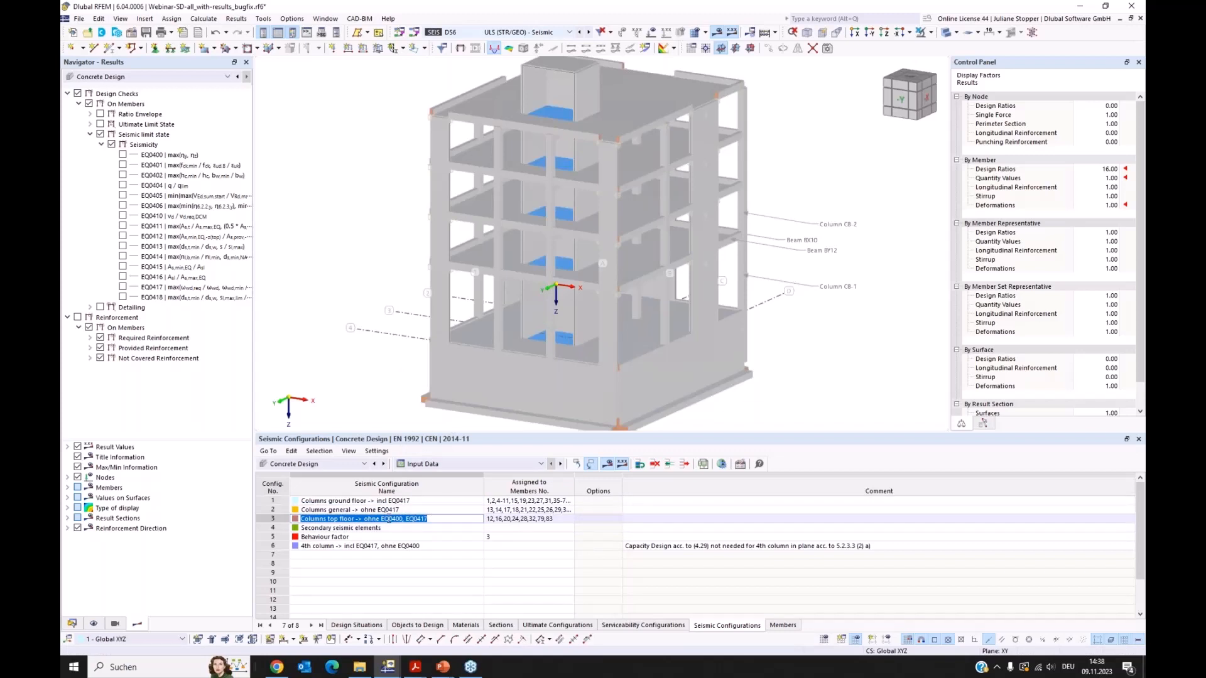
pyautogui.moveTo(402, 521); pyautogui.dragTo(385, 522)
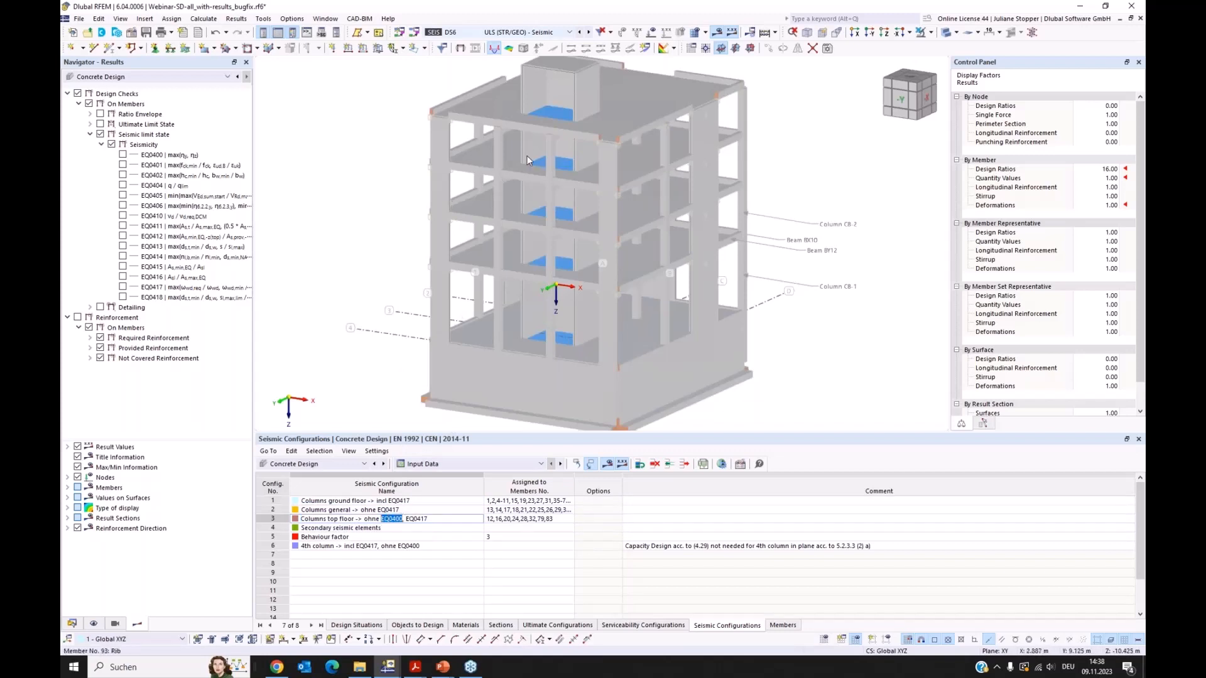
pyautogui.press('Return')
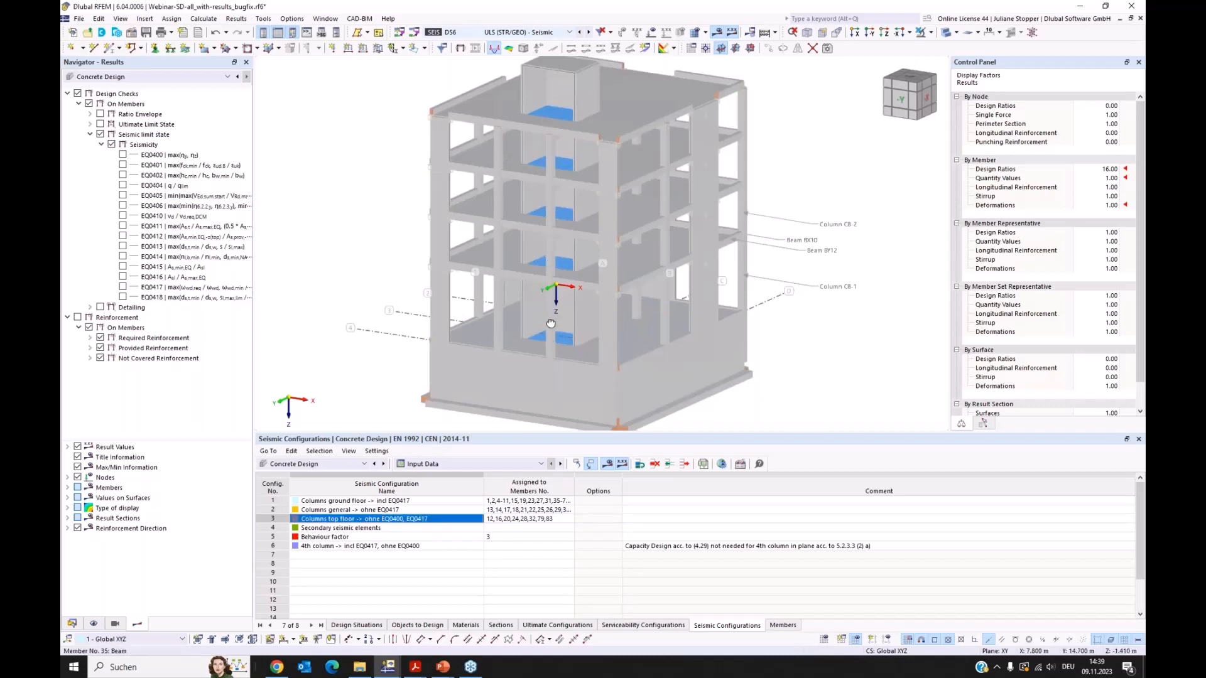
# Highlight the "Secondary seismic elements" configuration and view the building model from a lower angle.
pyautogui.keyDown('ctrl'); pyautogui.moveTo(556, 311); pyautogui.dragTo(567, 277, button='middle'); pyautogui.keyUp('ctrl')
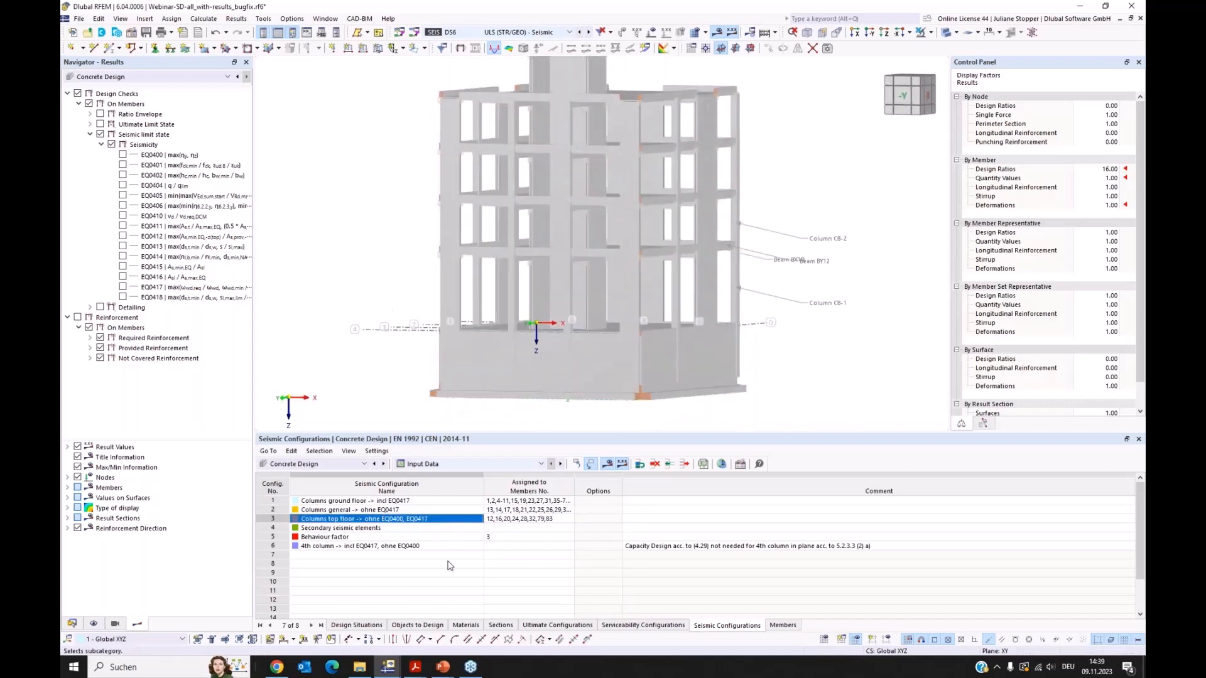
pyautogui.doubleClick(363, 529)
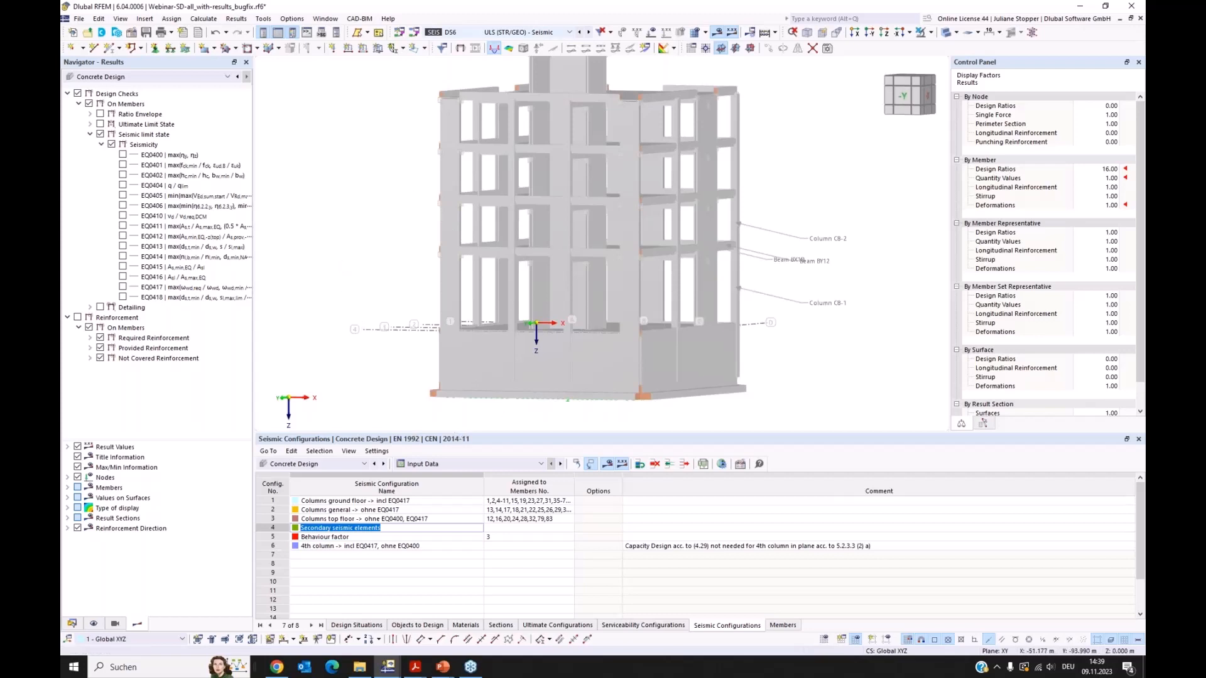
pyautogui.keyDown('ctrl'); pyautogui.moveTo(336, 269); pyautogui.dragTo(333, 287, button='middle'); pyautogui.keyUp('ctrl')
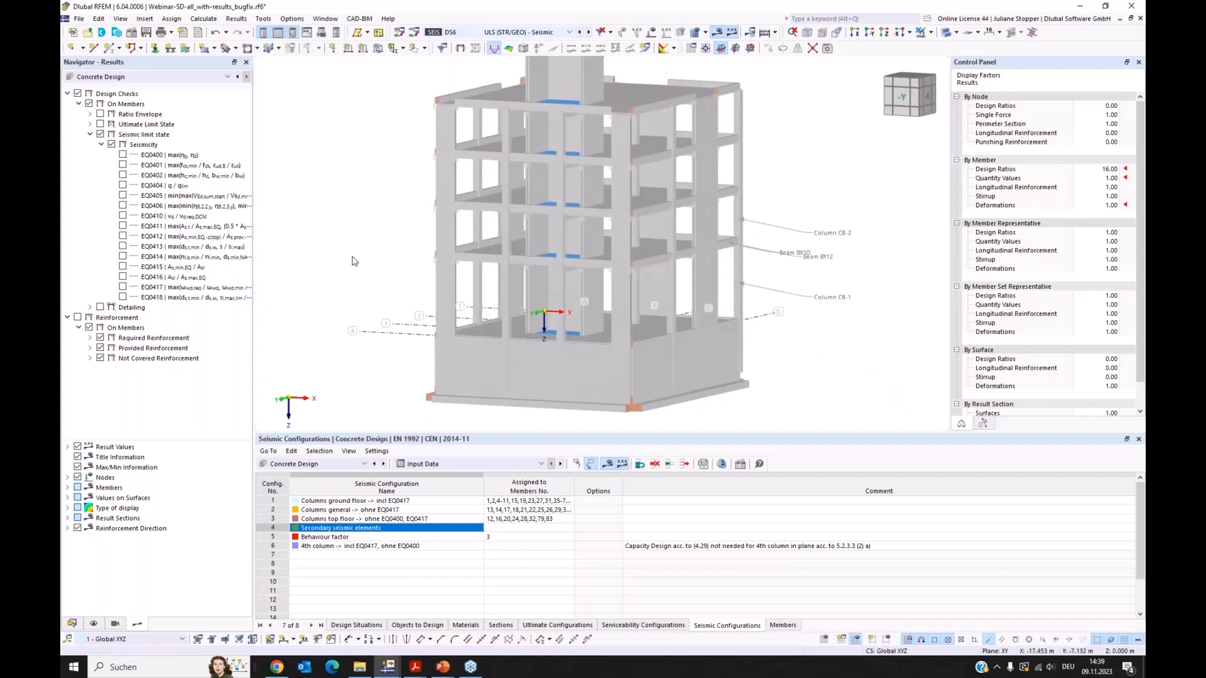
# Show the EQ0400 design check ratios on the members and switch the model to wireframe display.
pyautogui.click(122, 154)
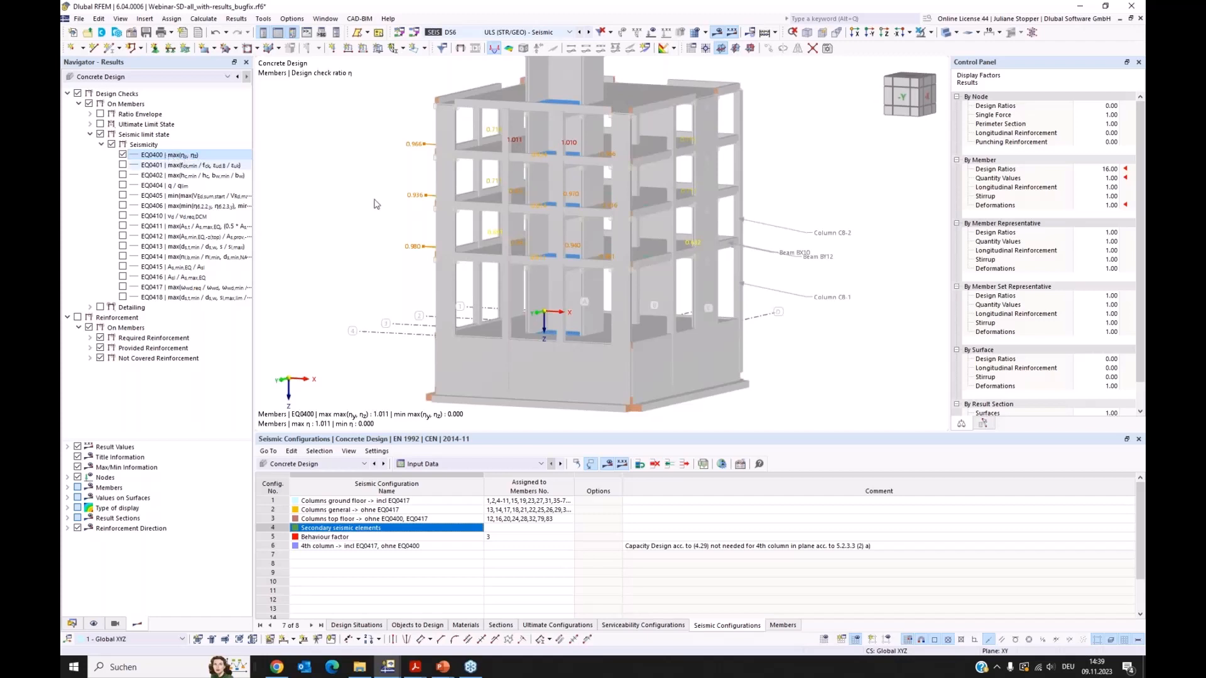
pyautogui.click(956, 36)
pyautogui.click(949, 51)
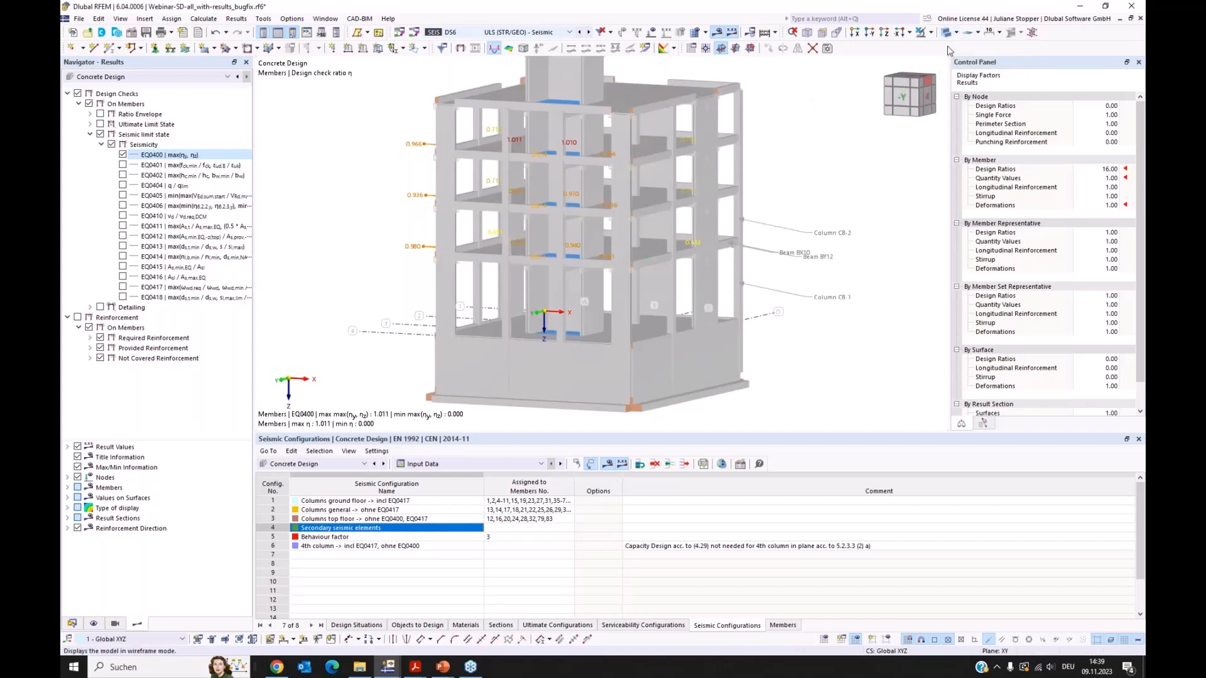
pyautogui.click(946, 32)
pyautogui.click(956, 32)
pyautogui.click(963, 74)
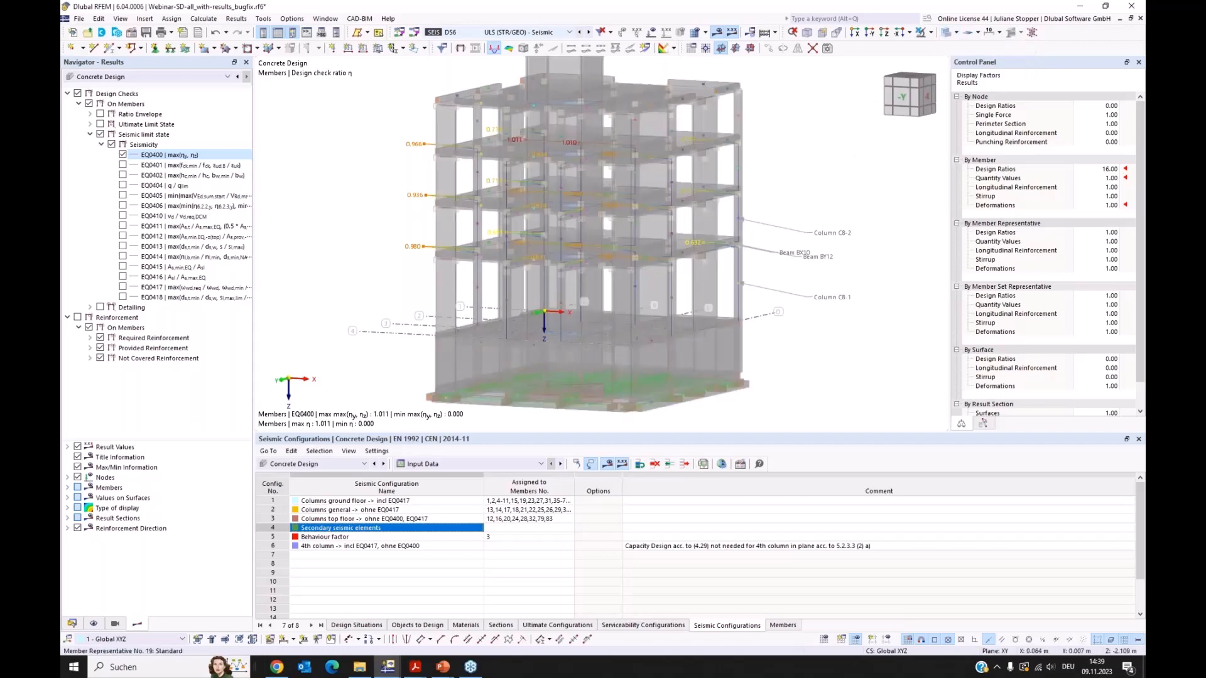
pyautogui.keyDown('ctrl'); pyautogui.moveTo(598, 263); pyautogui.dragTo(614, 260, button='middle'); pyautogui.keyUp('ctrl')
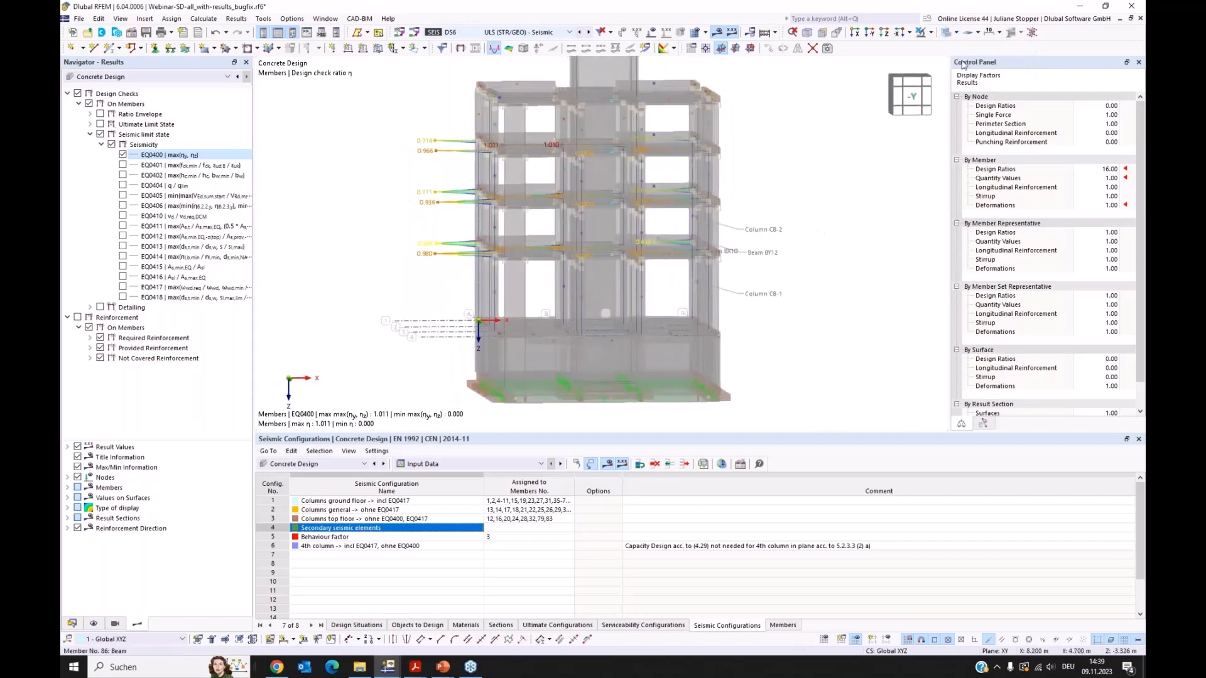
pyautogui.scroll(3, 534, 203)
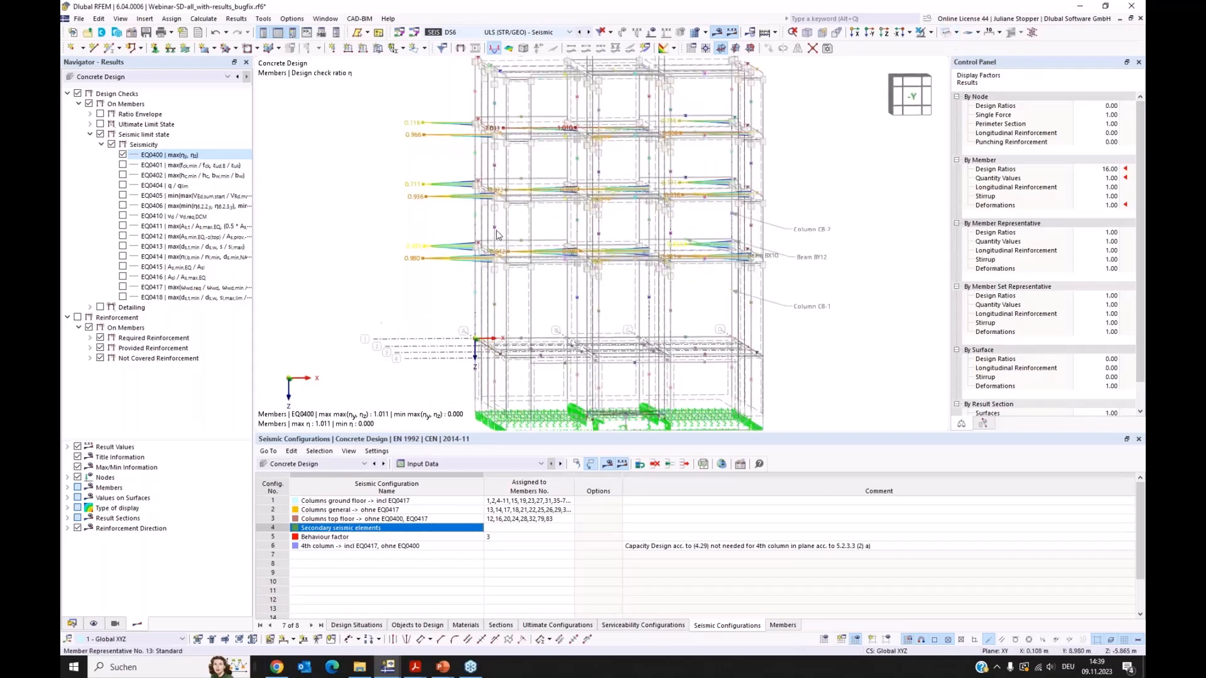
pyautogui.keyDown('ctrl'); pyautogui.moveTo(533, 203); pyautogui.dragTo(560, 255, button='middle'); pyautogui.keyUp('ctrl')
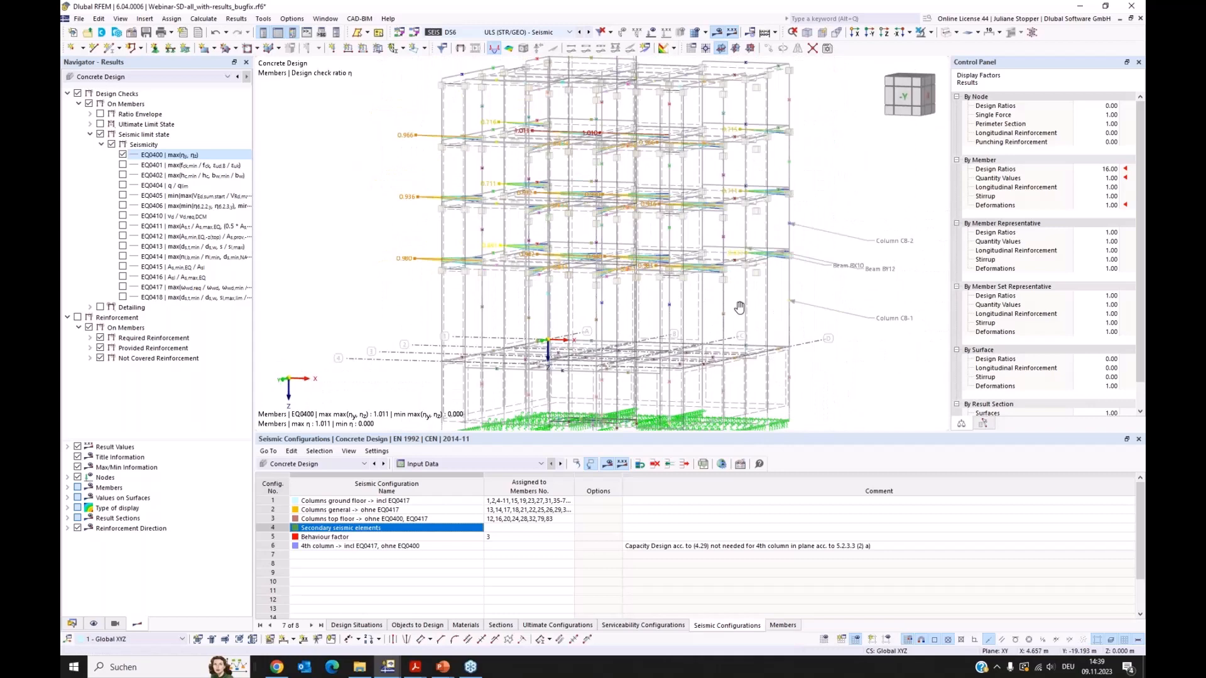
pyautogui.moveTo(740, 307)
pyautogui.keyDown('ctrl'); pyautogui.mouseDown(button='middle')
pyautogui.moveTo(774, 330)
pyautogui.moveTo(724, 294)
pyautogui.mouseUp(button='middle'); pyautogui.keyUp('ctrl')
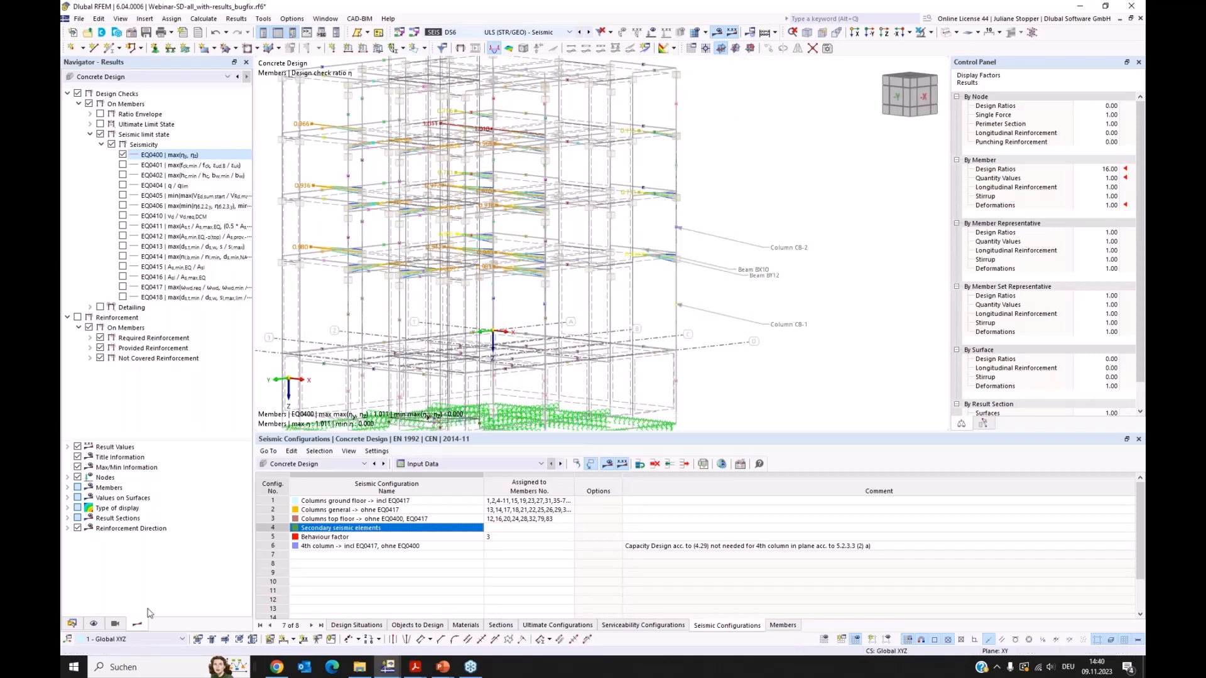
# Isolate the object selection "OS2 - BX10, BY12, C8-1, C8-2" in visibility mode and display the model as transparent solids.
pyautogui.click(72, 623)
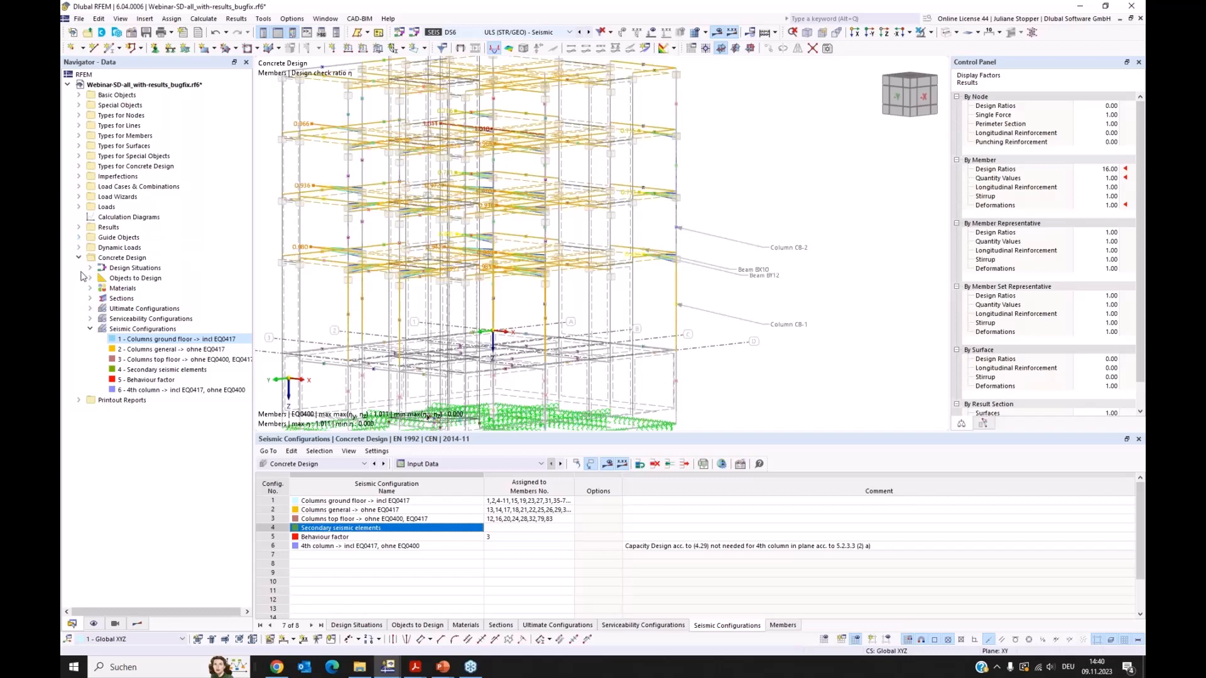
pyautogui.click(79, 238)
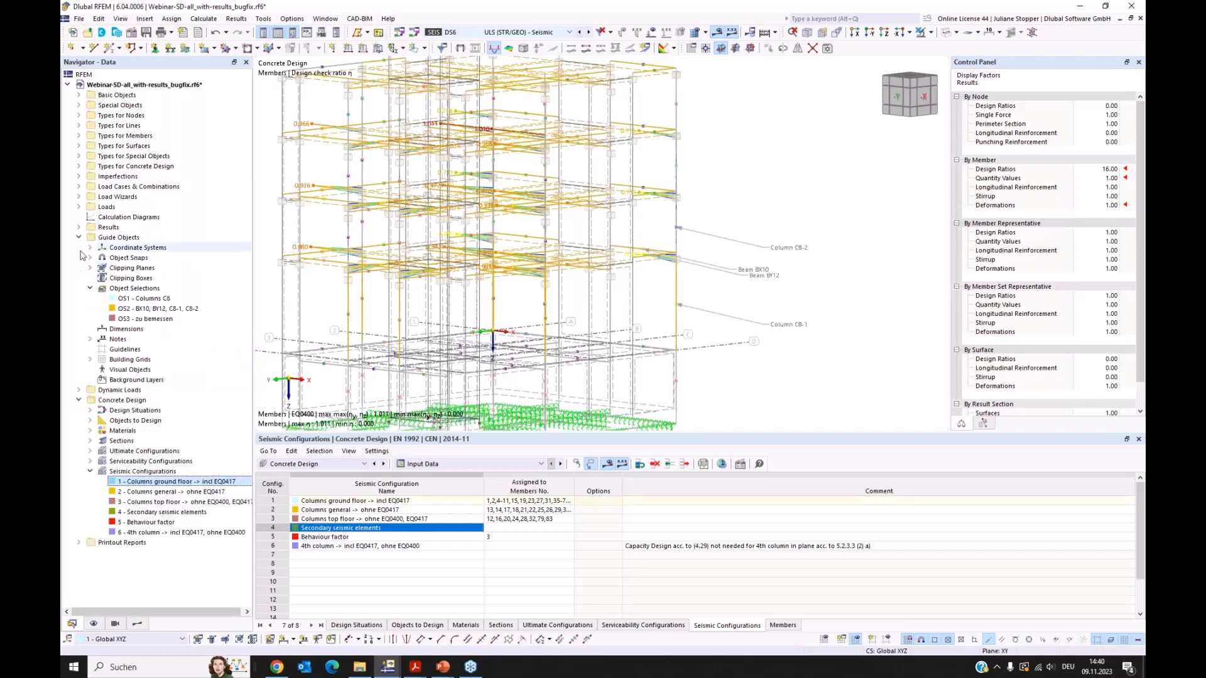
pyautogui.click(143, 309)
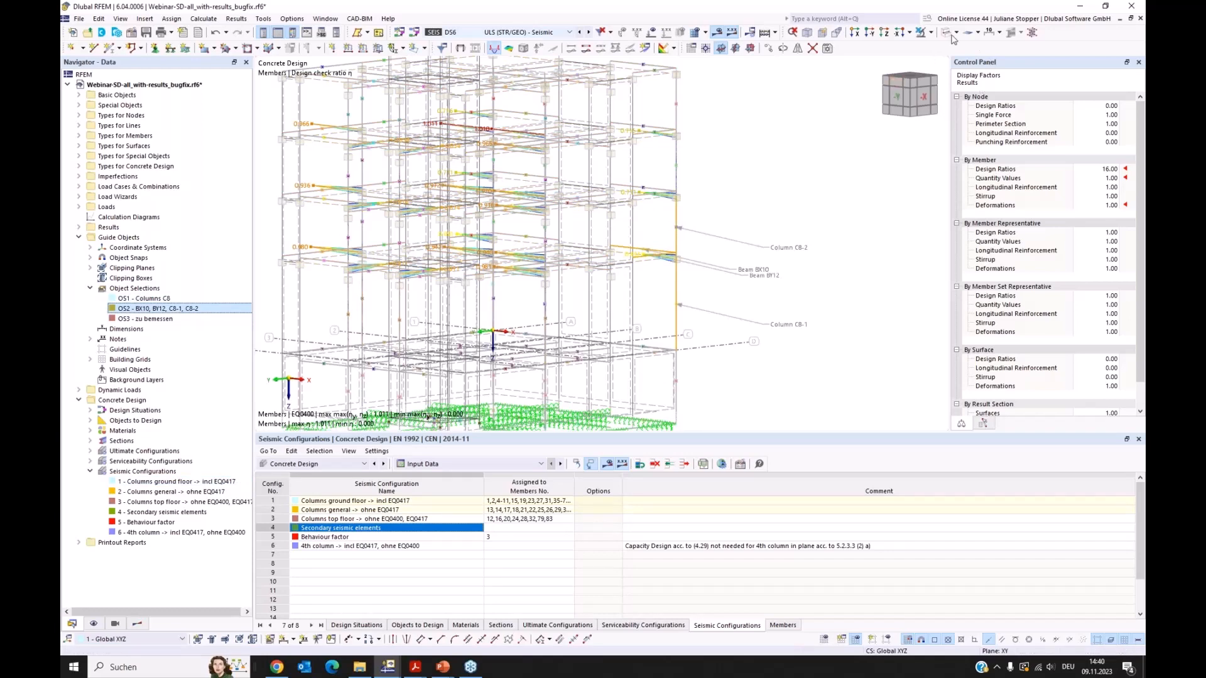
pyautogui.click(922, 32)
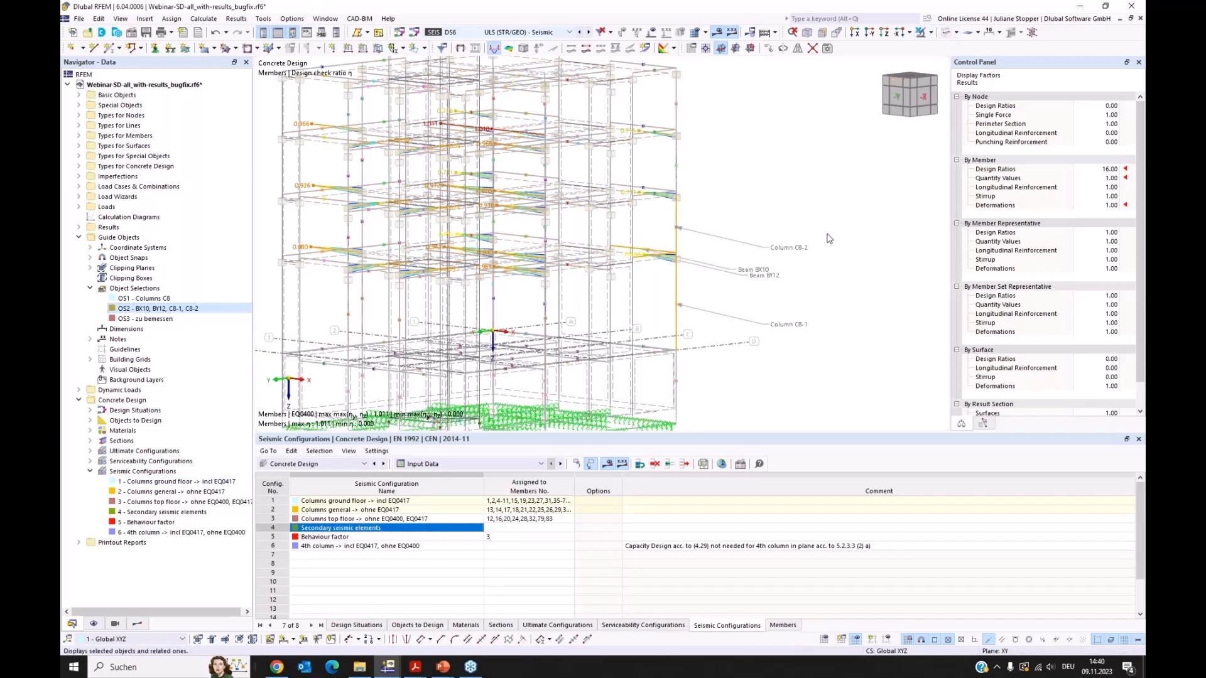
pyautogui.click(945, 35)
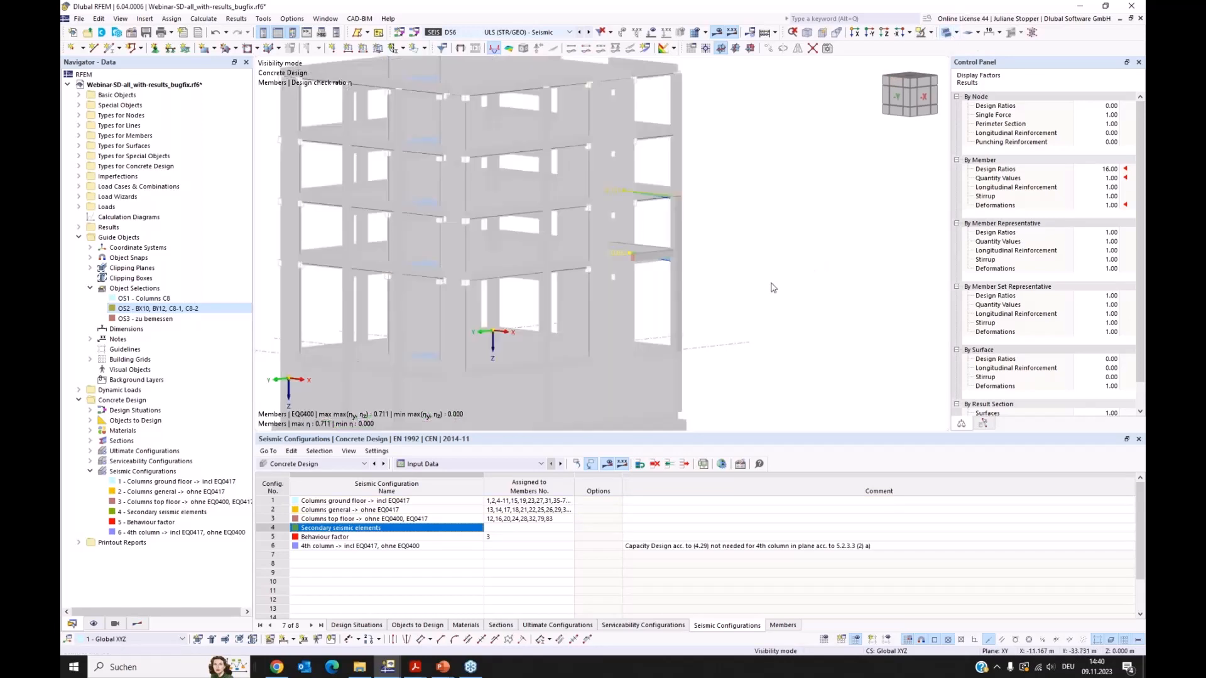
# Turn off the display of hidden objects in the background around the isolated beams and columns.
pyautogui.keyDown('ctrl'); pyautogui.moveTo(735, 282); pyautogui.dragTo(751, 283, button='middle'); pyautogui.keyUp('ctrl')
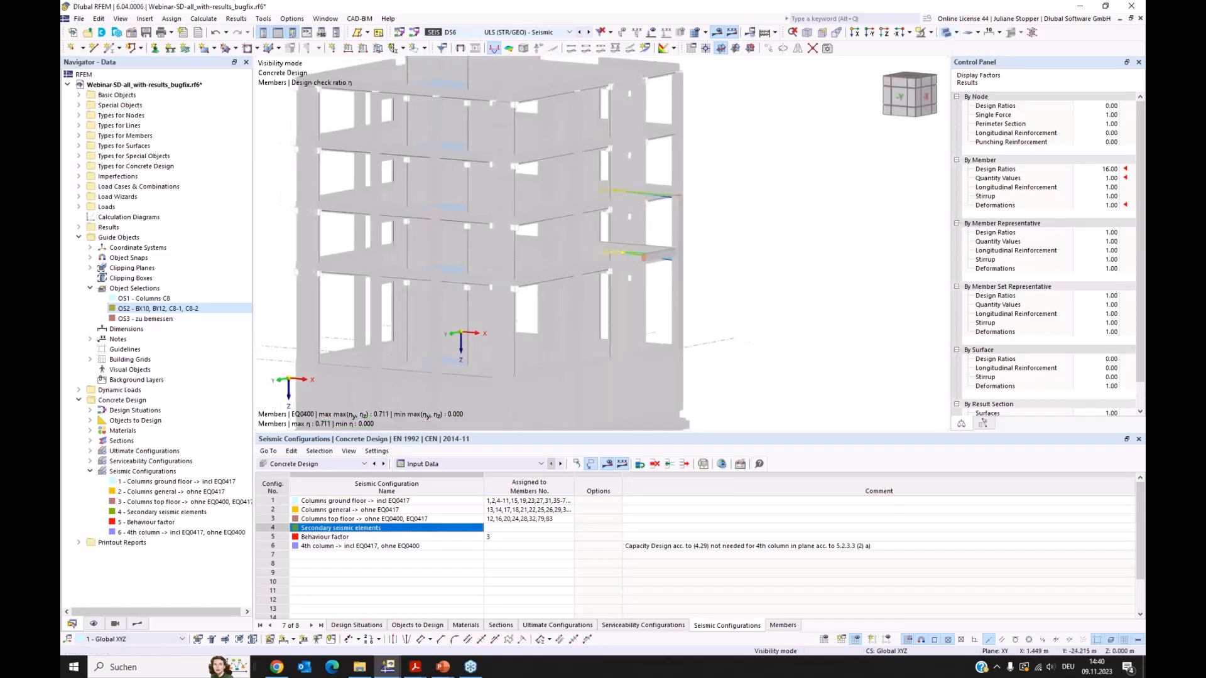
pyautogui.scroll(2, 736, 248)
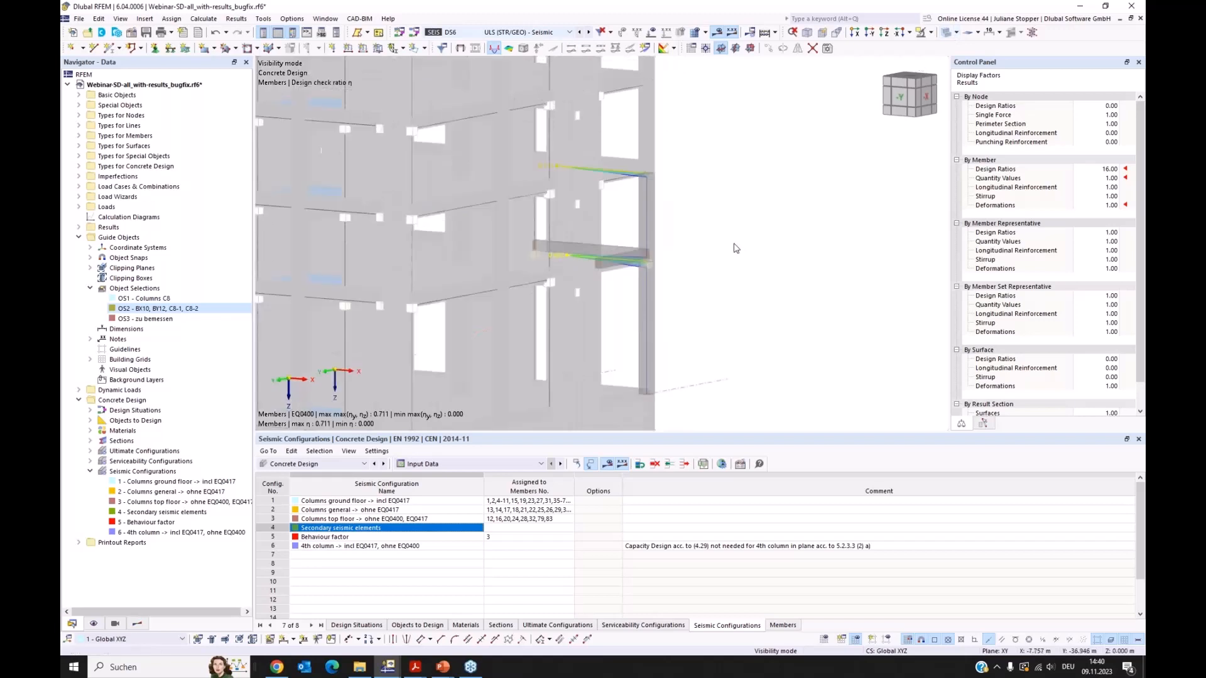
pyautogui.scroll(3, 723, 257)
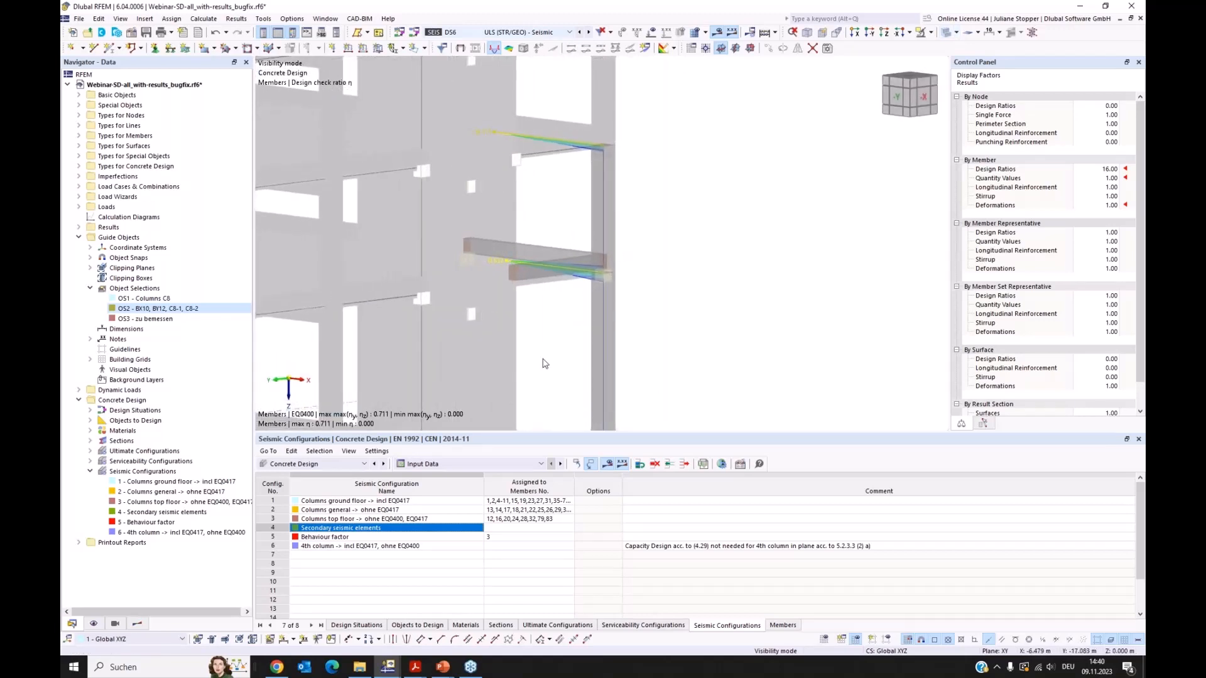
pyautogui.click(93, 624)
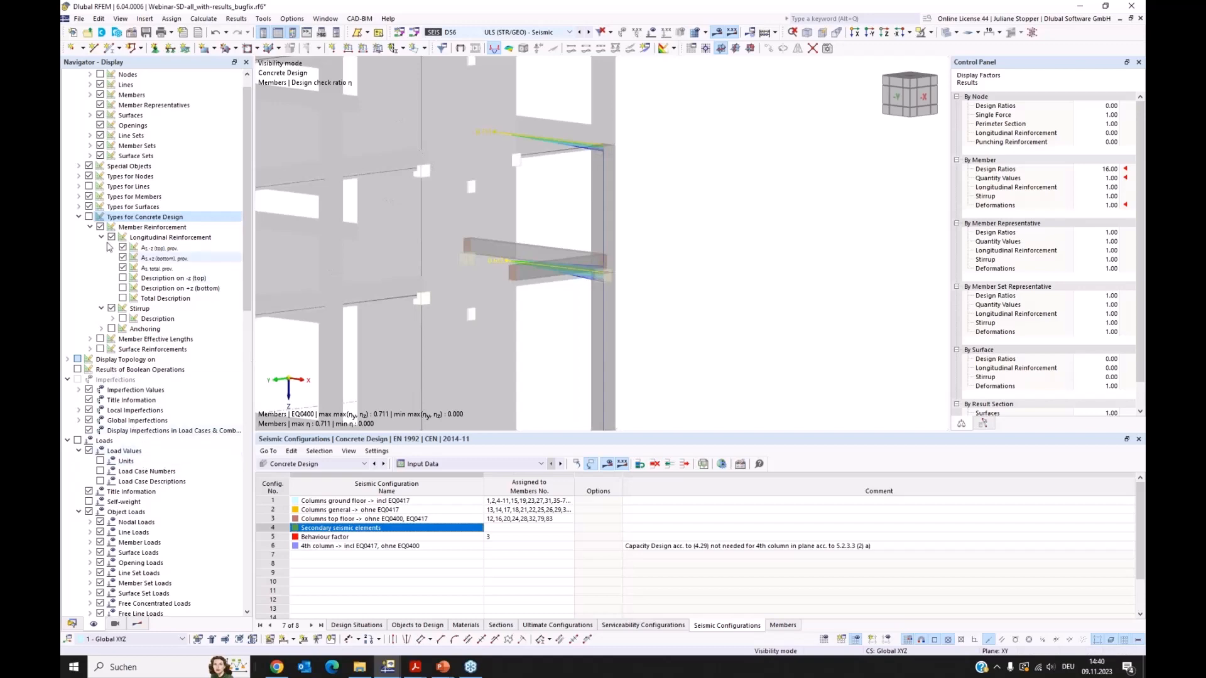
pyautogui.scroll(-15, 108, 247)
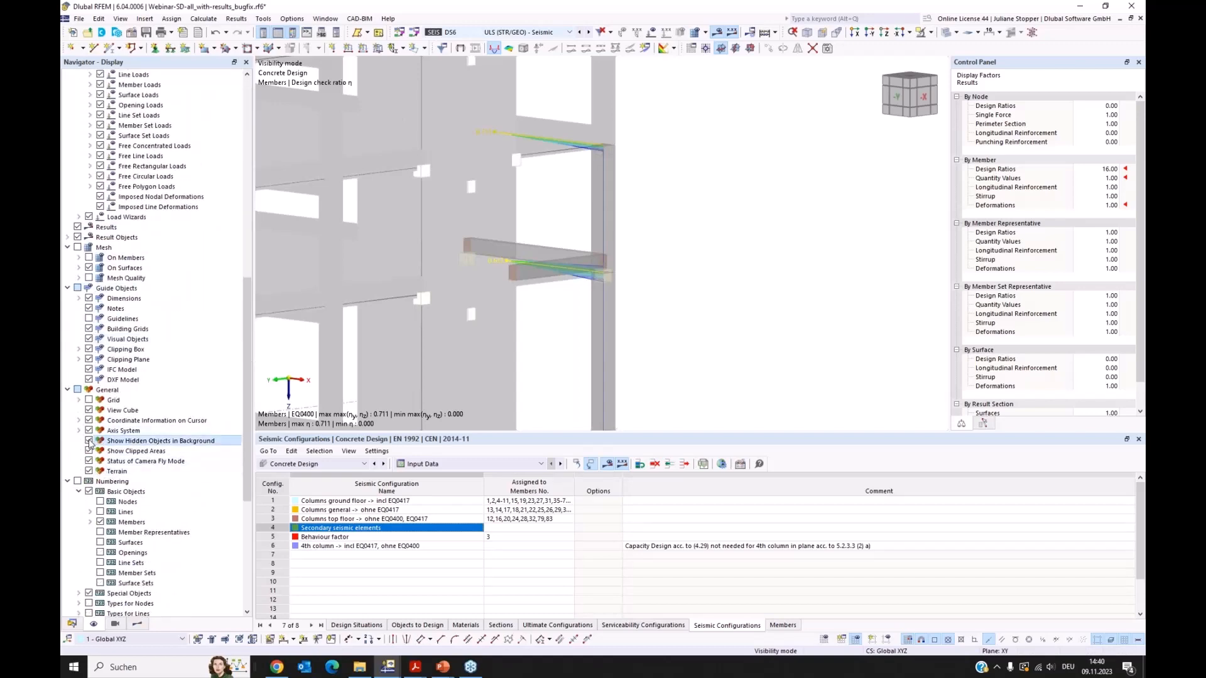
pyautogui.click(89, 442)
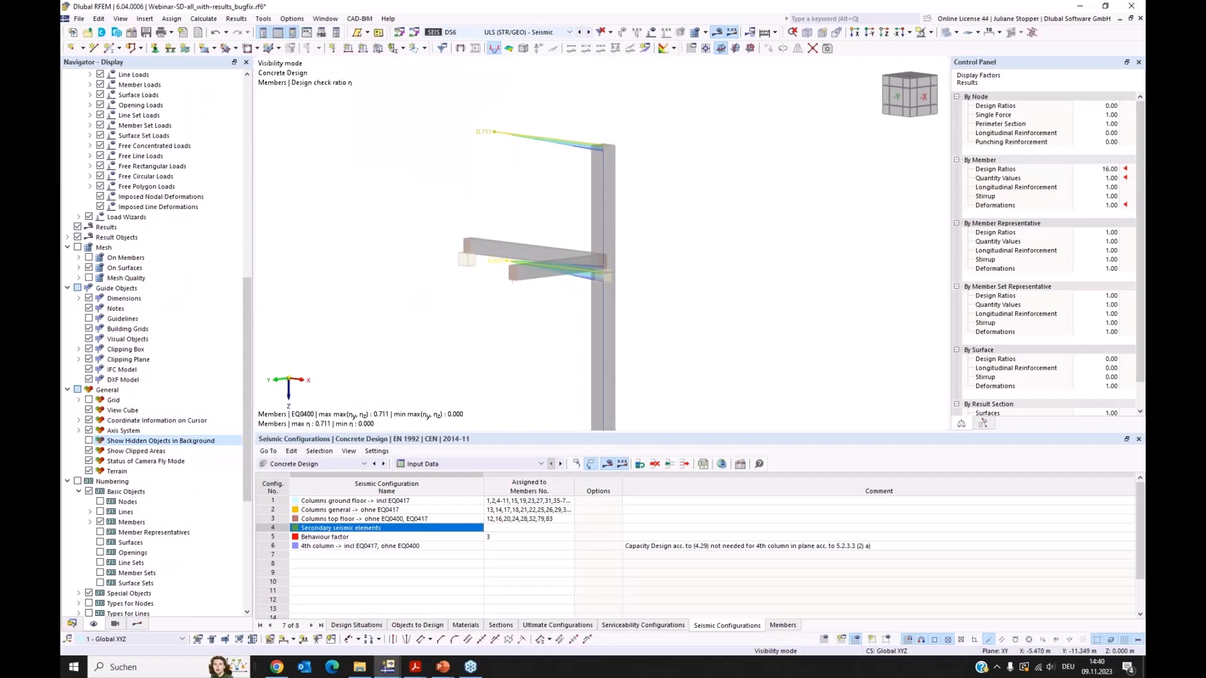
# Display the concrete design results table of design ratios on members for the isolated beams and columns in front view.
pyautogui.keyDown('ctrl'); pyautogui.moveTo(431, 356); pyautogui.dragTo(516, 355, button='middle'); pyautogui.keyUp('ctrl')
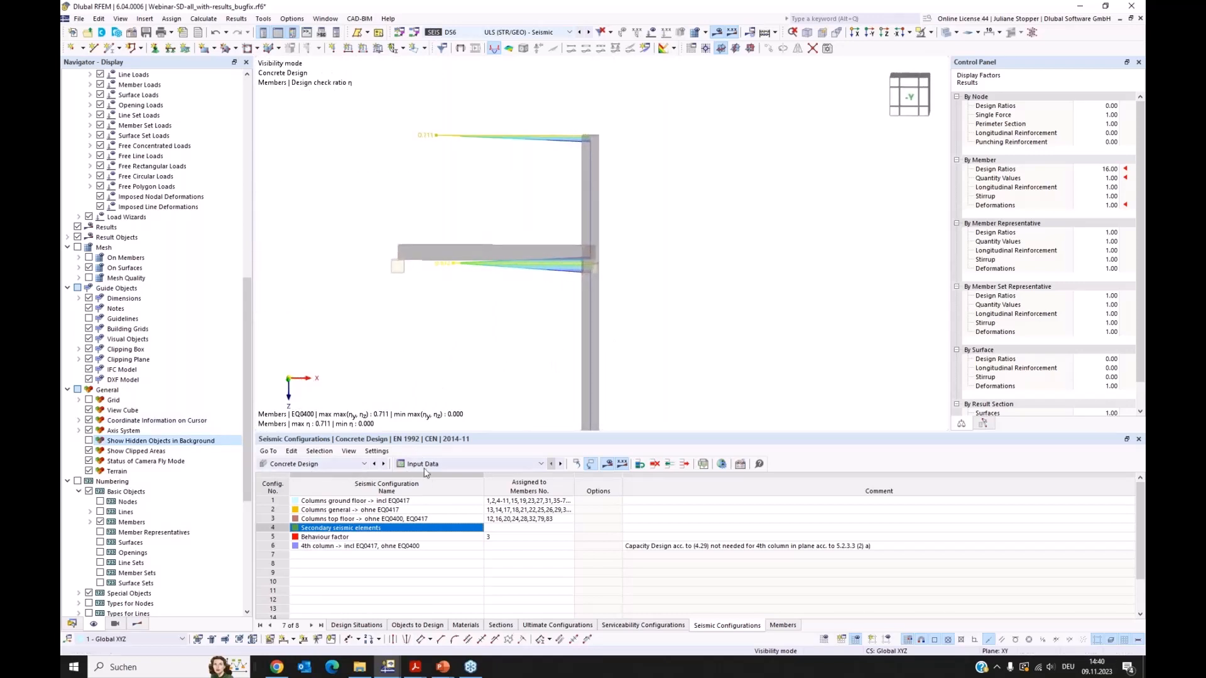
pyautogui.click(137, 624)
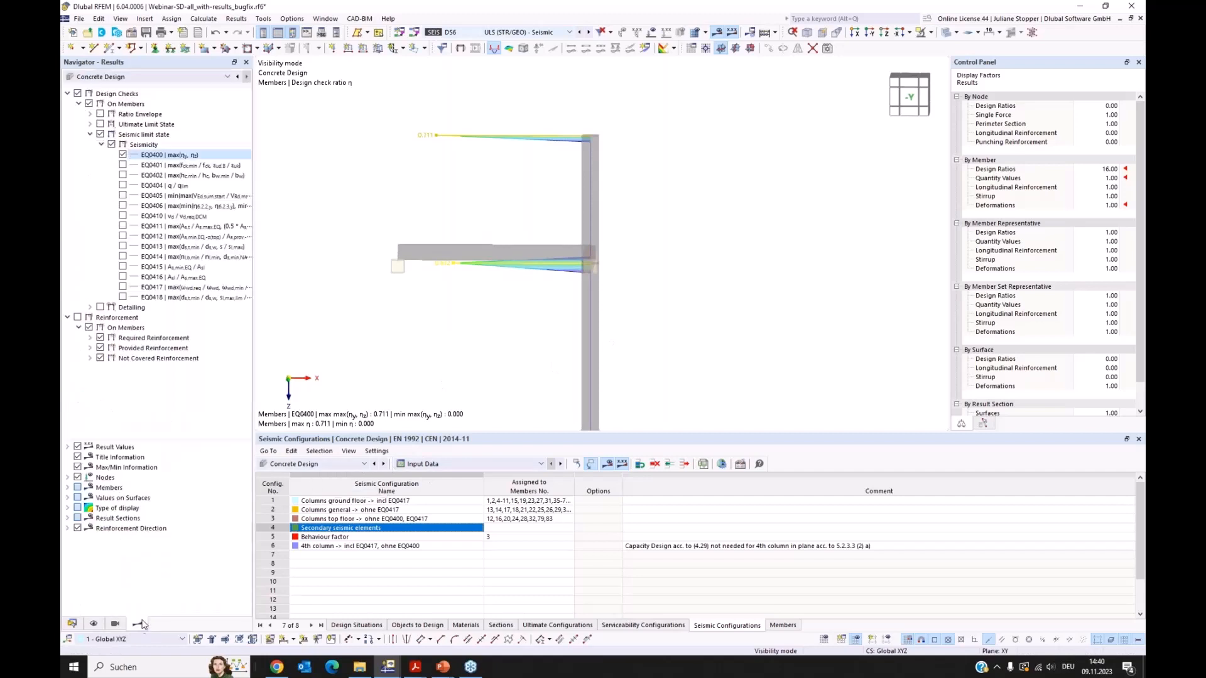
pyautogui.click(450, 466)
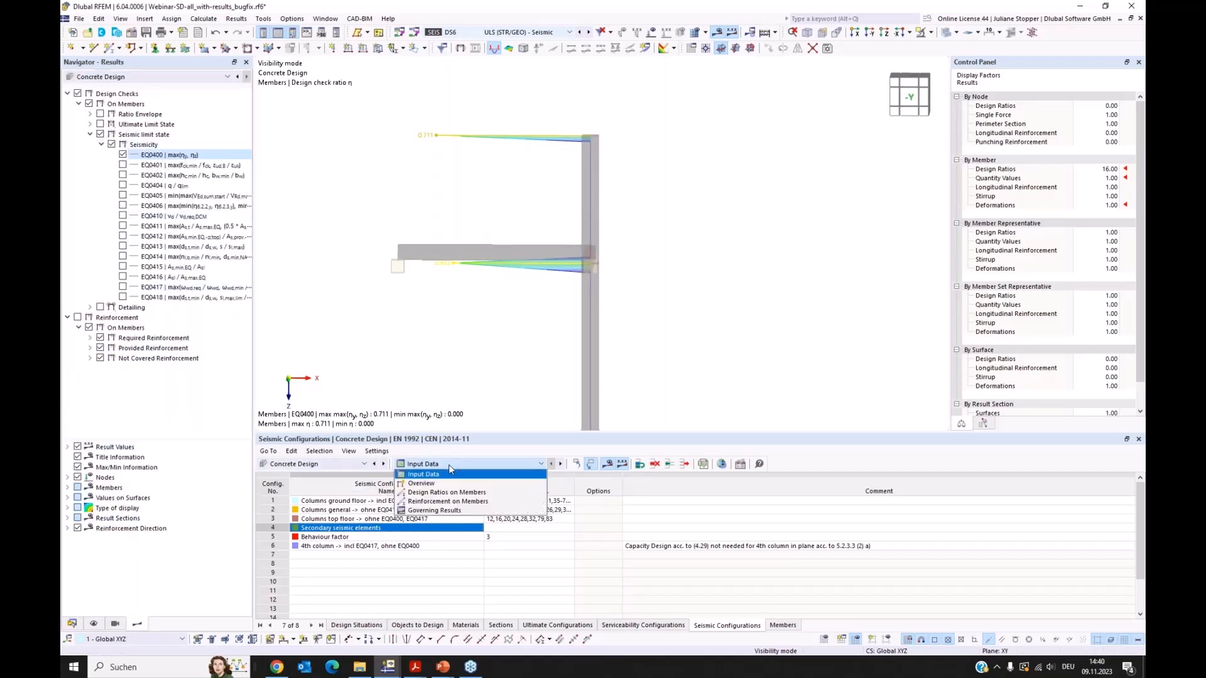
pyautogui.click(435, 496)
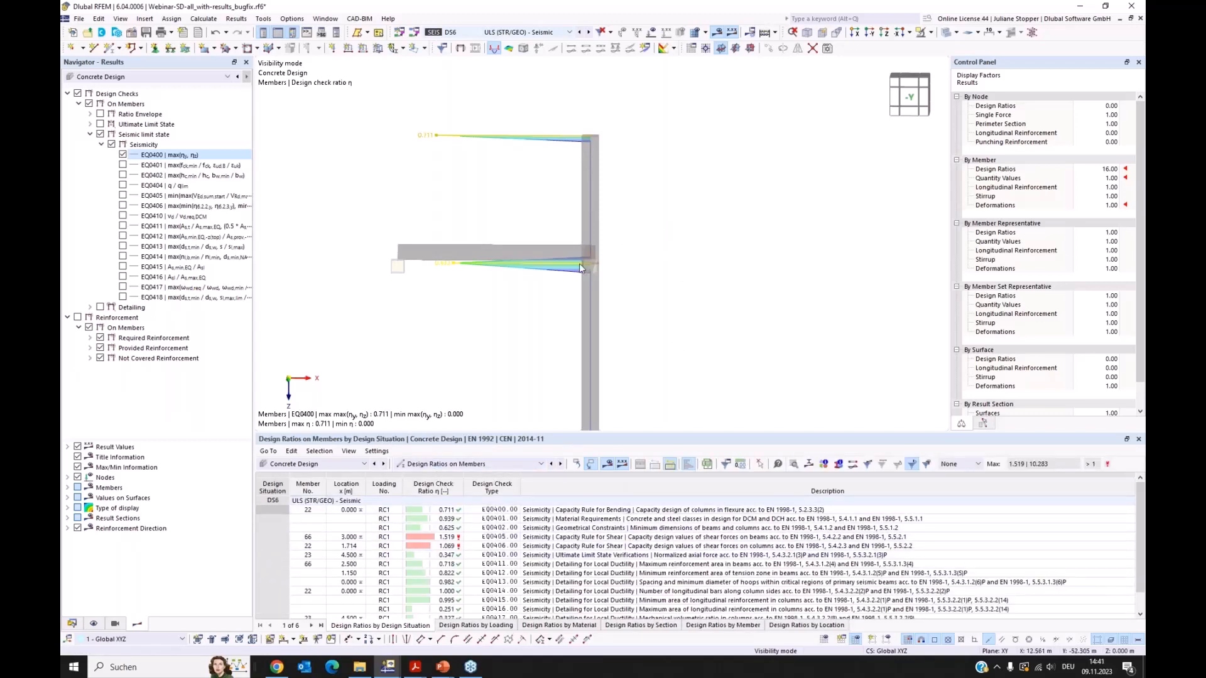
pyautogui.moveTo(657, 219); pyautogui.dragTo(529, 312)
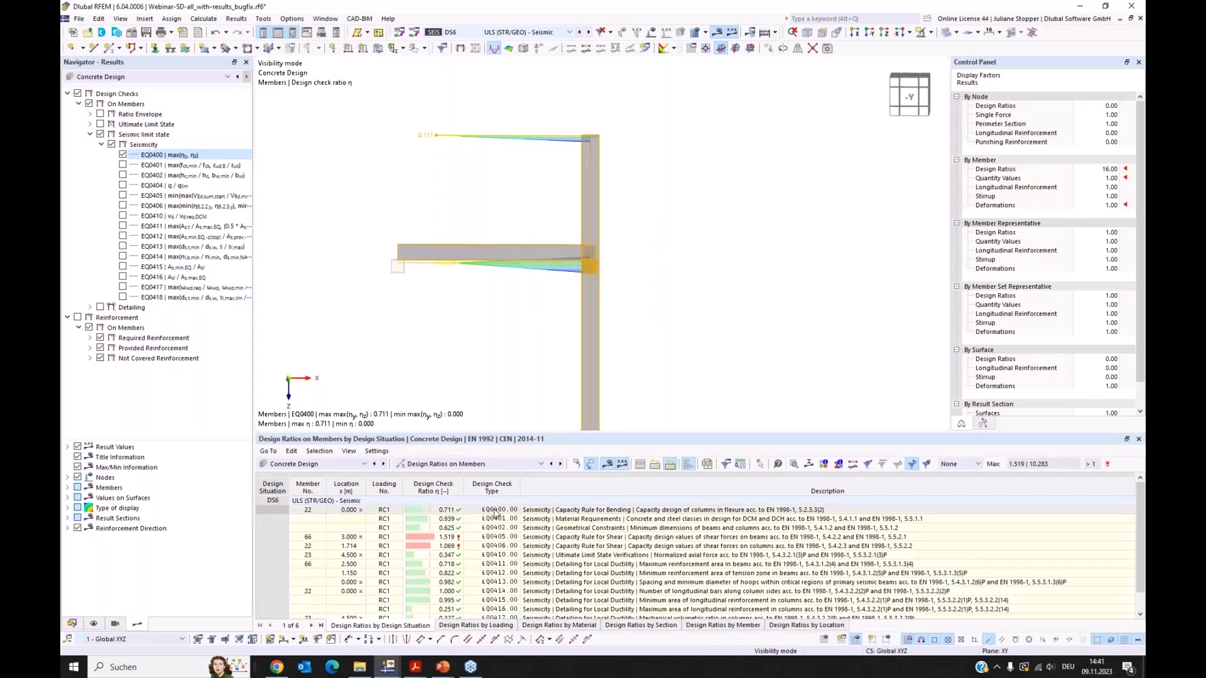
# Open the EQ0400 design check details of member 22 and arrange the dialog so the column joint remains visible.
pyautogui.click(496, 511)
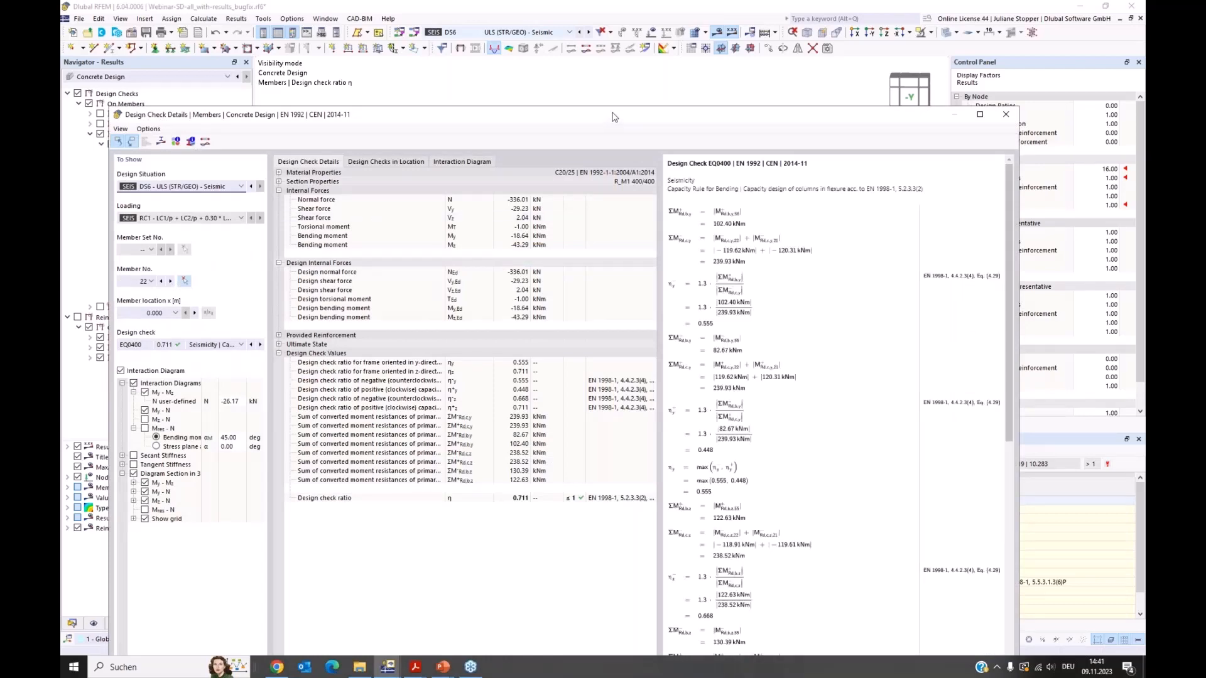
pyautogui.moveTo(615, 117); pyautogui.dragTo(649, 65)
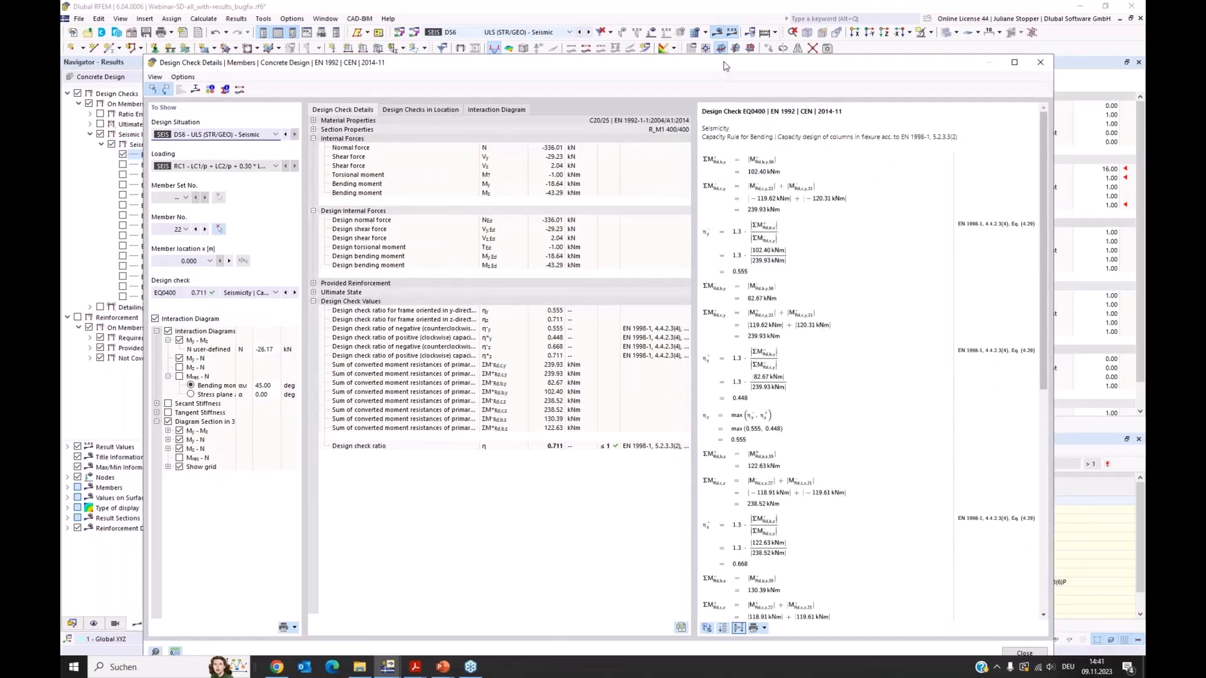
pyautogui.moveTo(723, 69); pyautogui.dragTo(700, 331)
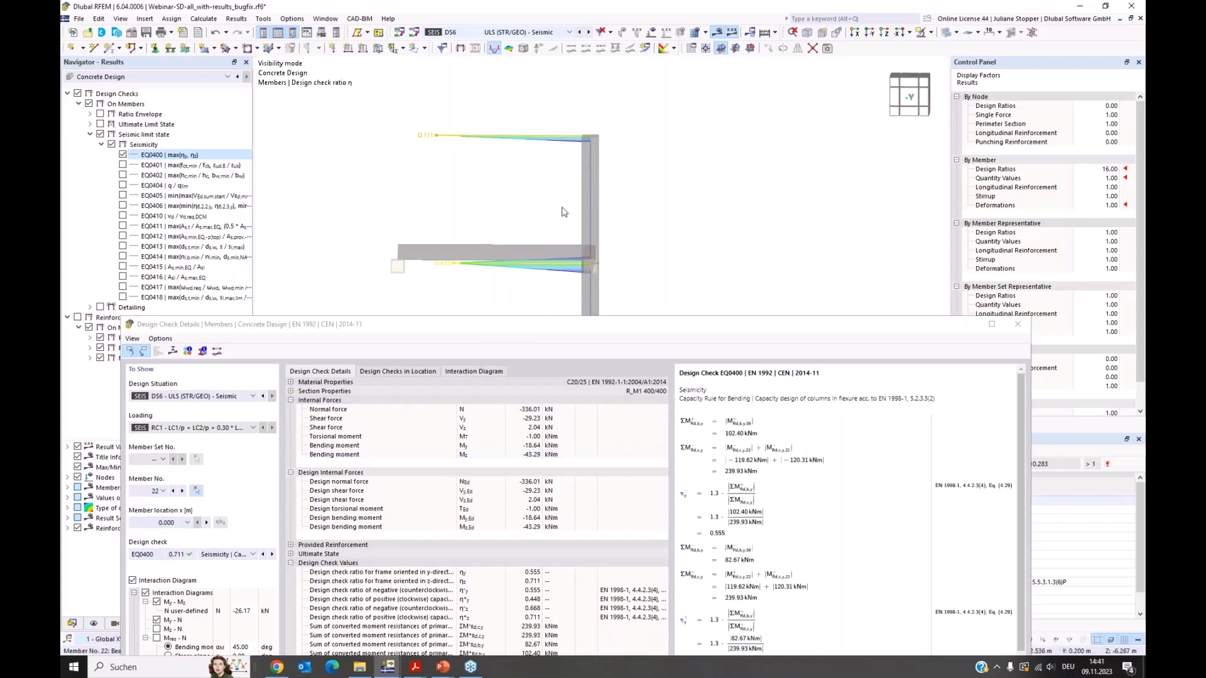
pyautogui.moveTo(489, 333)
pyautogui.mouseDown()
pyautogui.moveTo(507, 291)
pyautogui.moveTo(506, 327)
pyautogui.mouseUp()
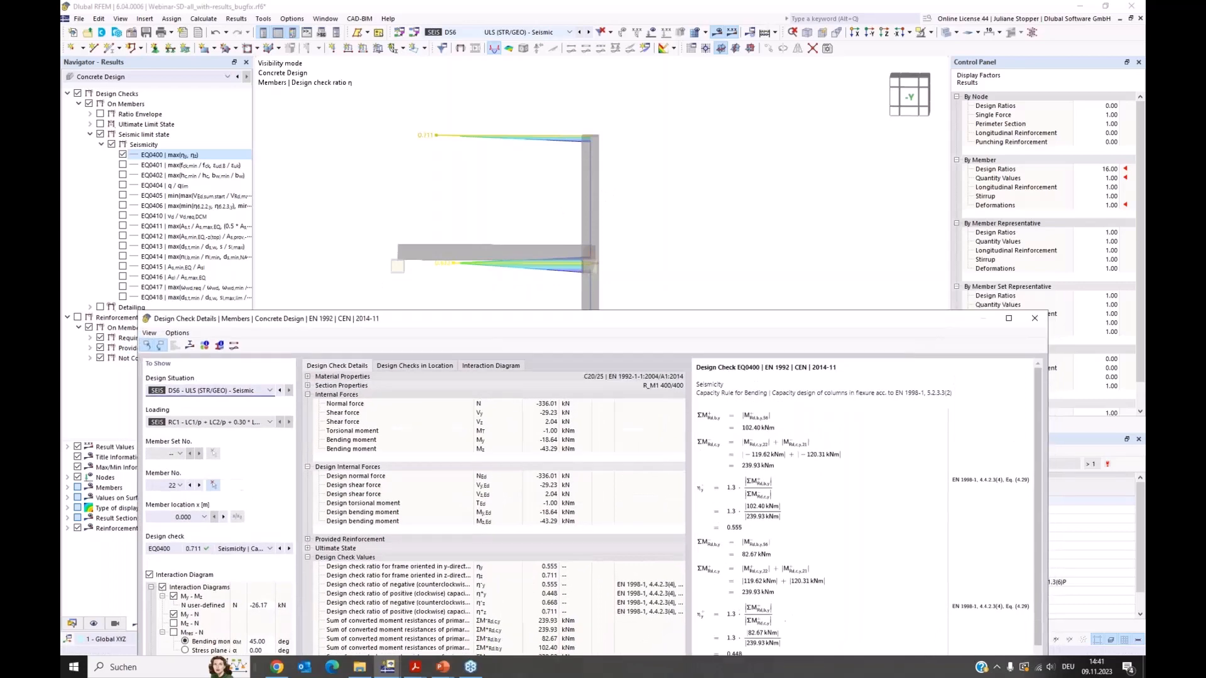
# Turn on the display of member numbering in the model.
pyautogui.click(93, 624)
pyautogui.click(77, 482)
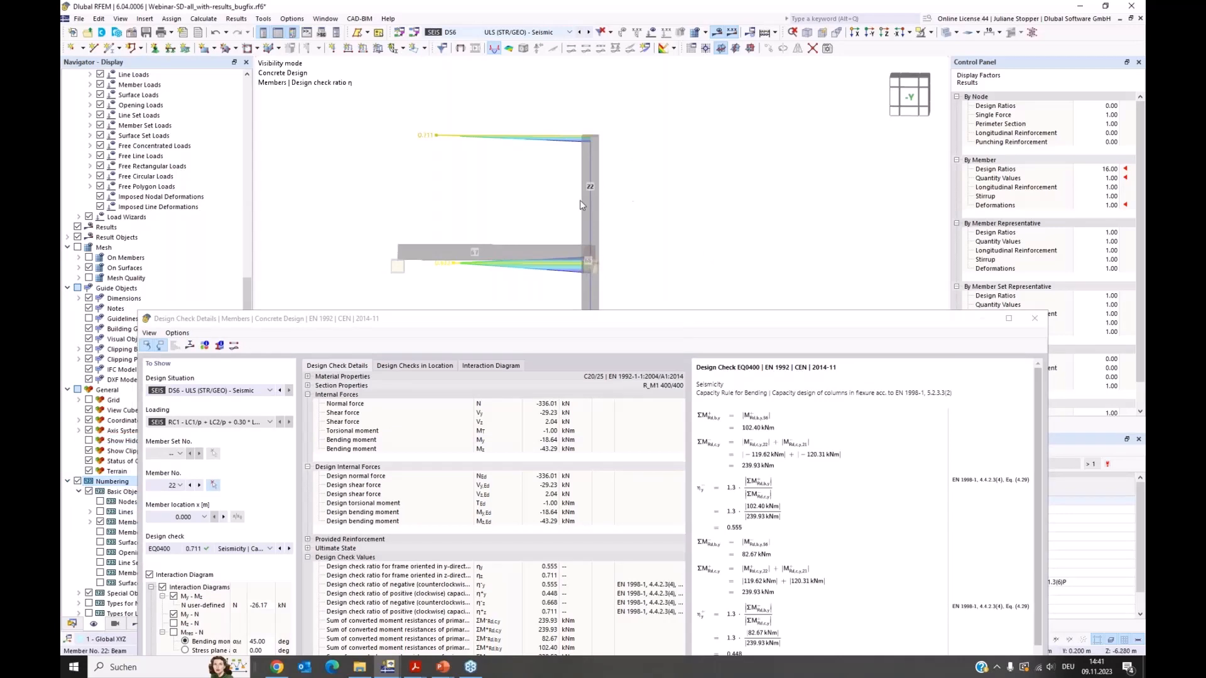
pyautogui.moveTo(414, 322); pyautogui.dragTo(418, 284)
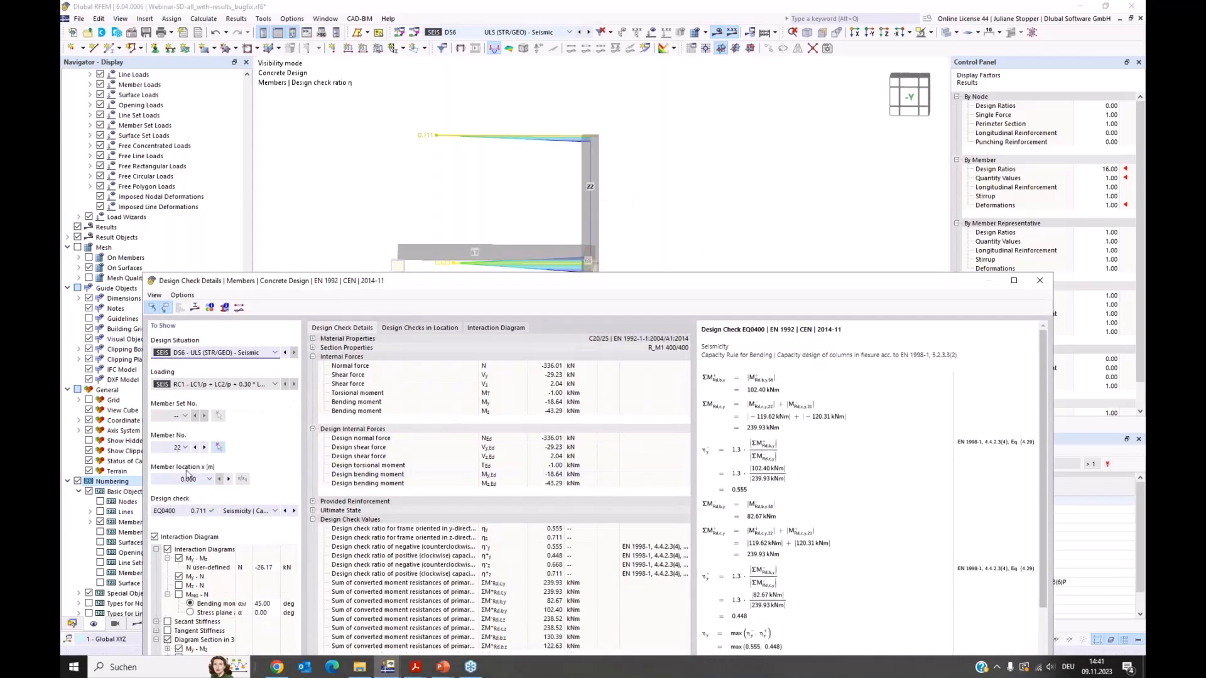
# Switch the member location x in the design check details to 3.000 m.
pyautogui.click(174, 483)
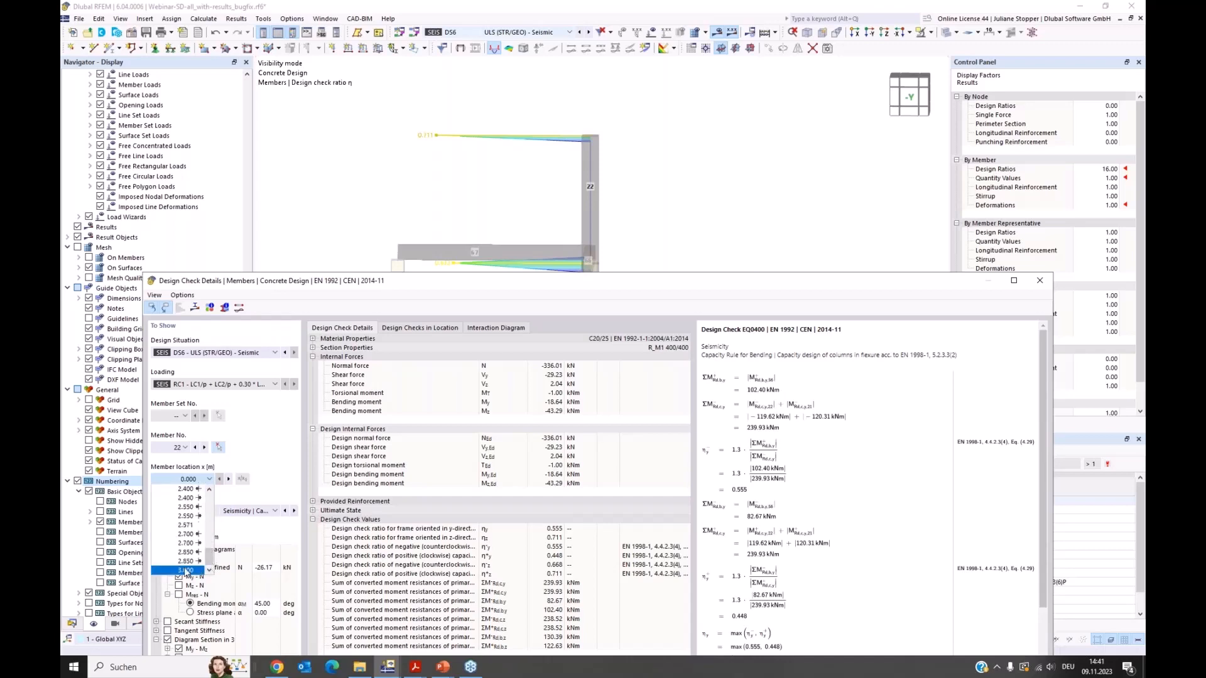
pyautogui.click(188, 573)
pyautogui.press('Down')
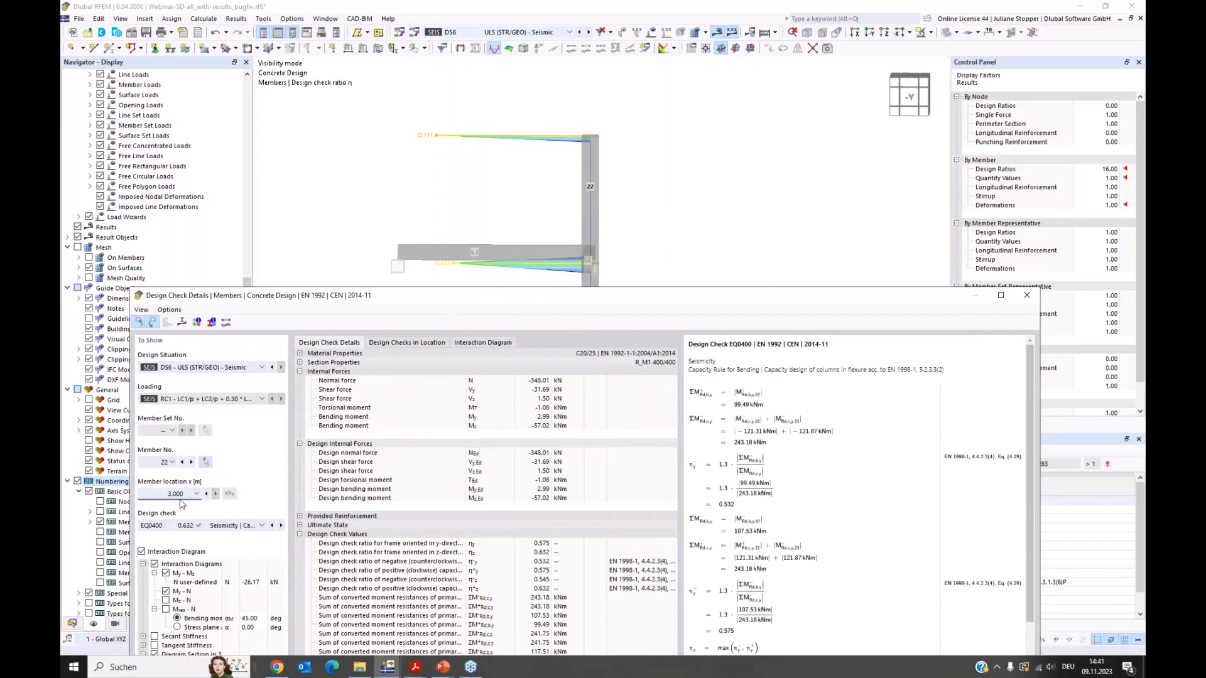
# Close the design check details and turn on the local axis systems of the members from column 22.
pyautogui.click(594, 209)
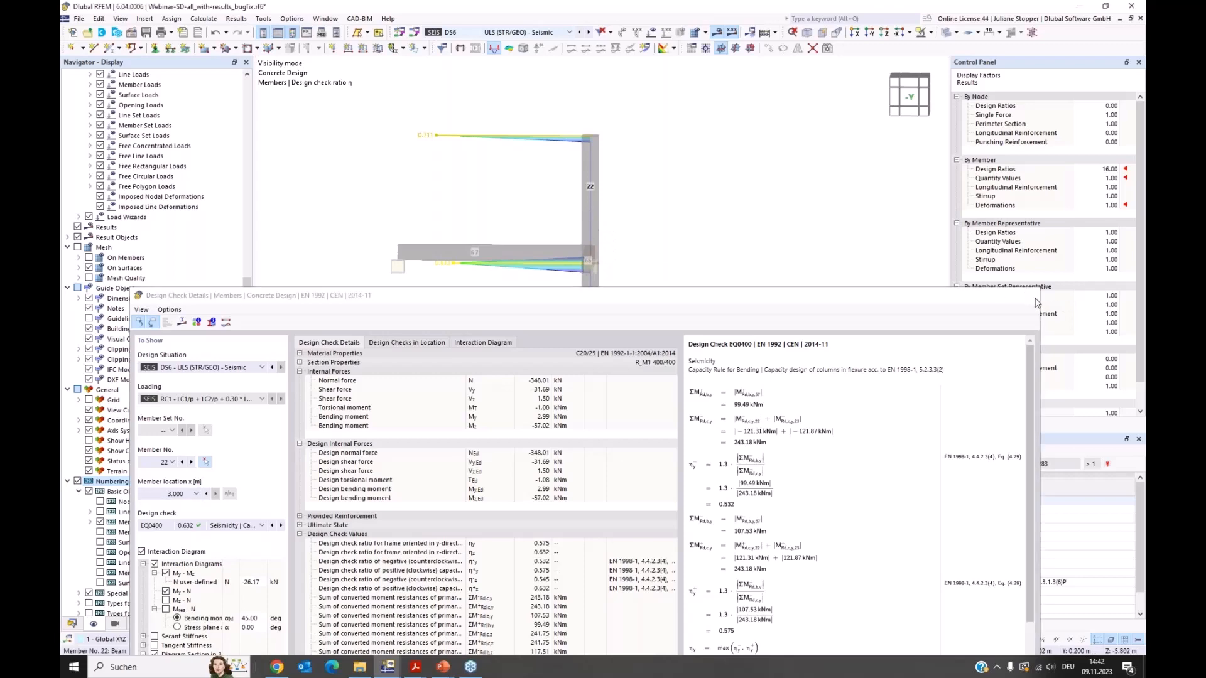
pyautogui.click(1031, 296)
pyautogui.rightClick(597, 208)
pyautogui.click(628, 326)
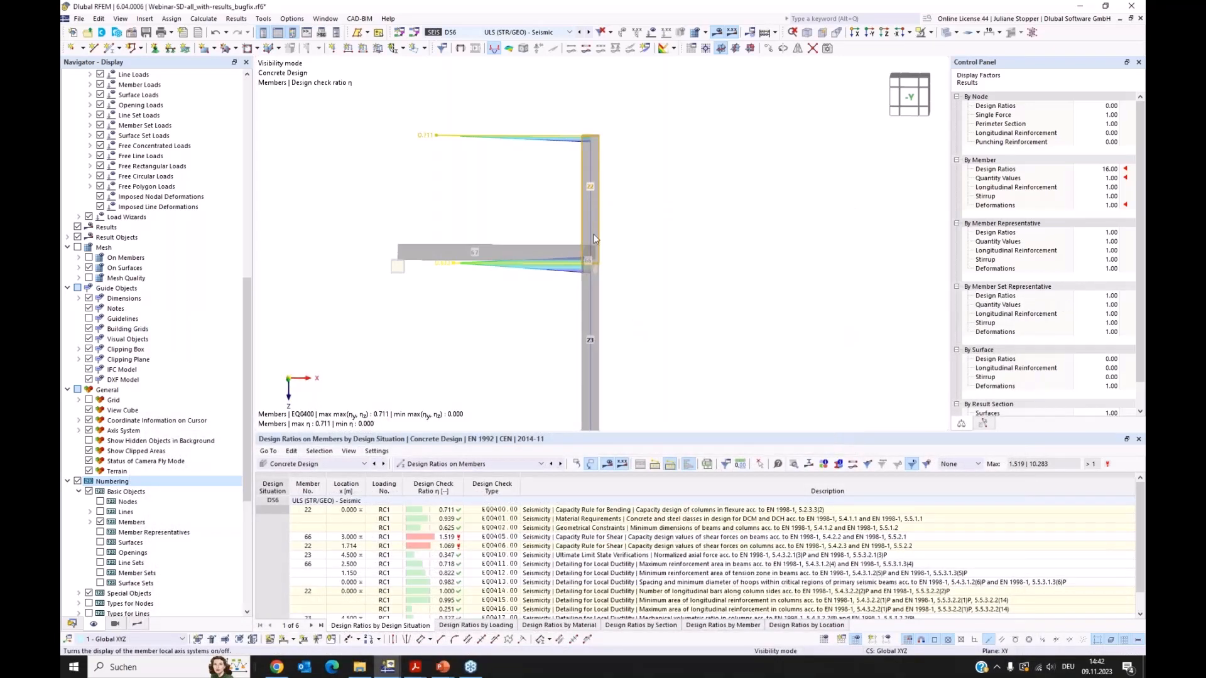
# Reopen the EQ0400 design check details of member 22 and select the member location x of 3.000 m.
pyautogui.click(493, 511)
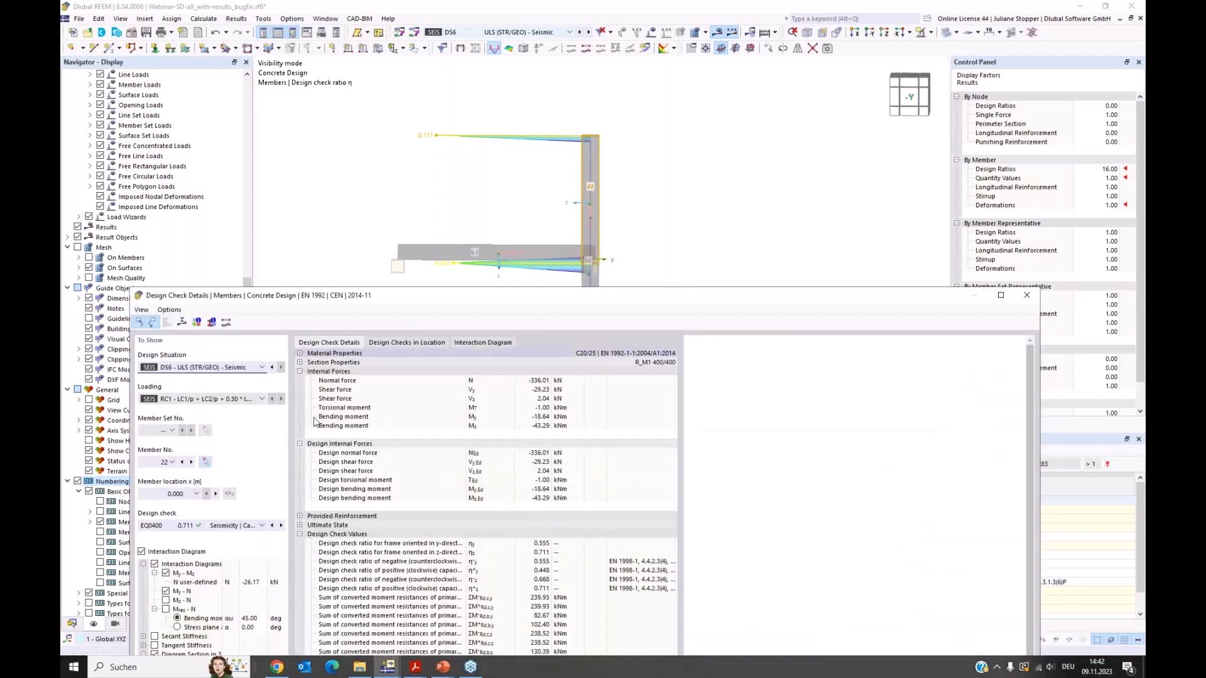
pyautogui.click(196, 494)
pyautogui.moveTo(197, 512); pyautogui.dragTo(198, 575)
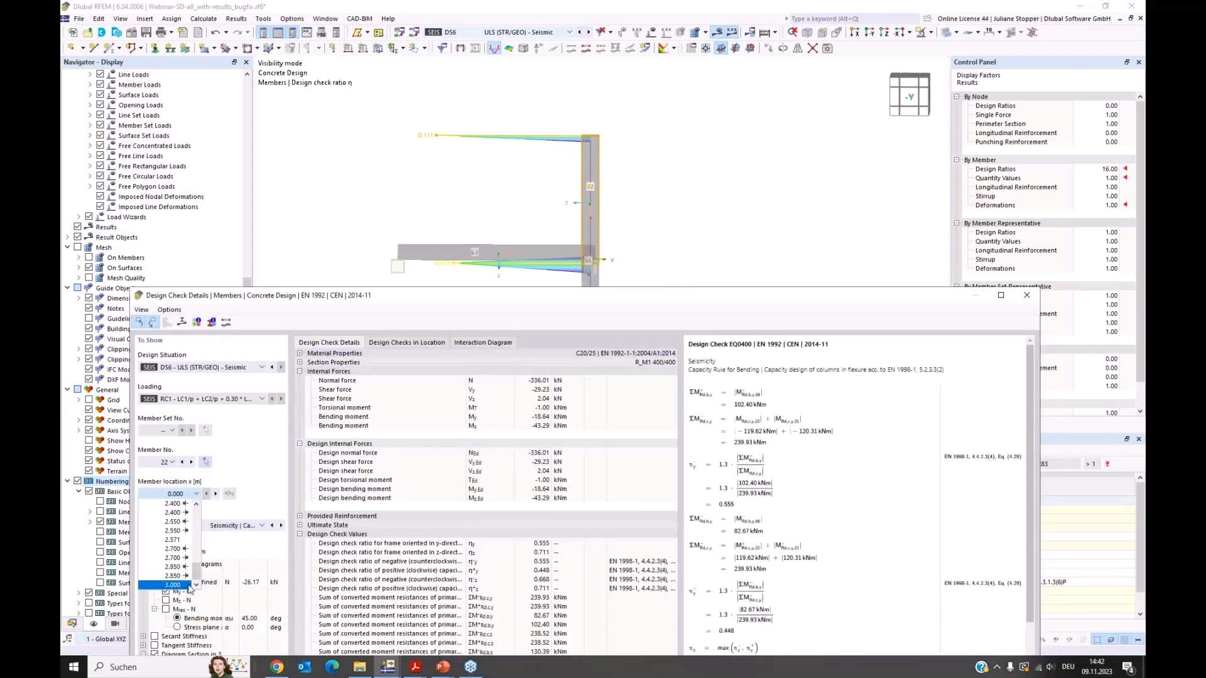
pyautogui.click(183, 586)
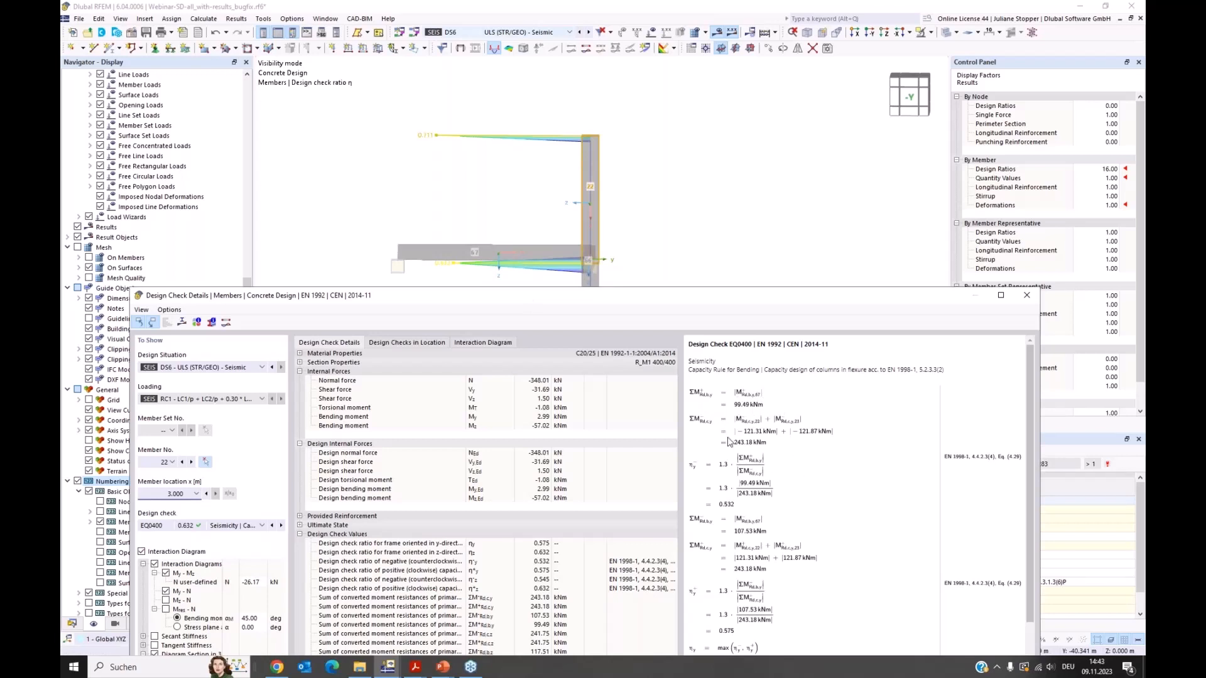
# Bring the full EQ0400 check details into view and show the formulas without their numerical values.
pyautogui.moveTo(670, 235); pyautogui.dragTo(668, 177, button='middle')
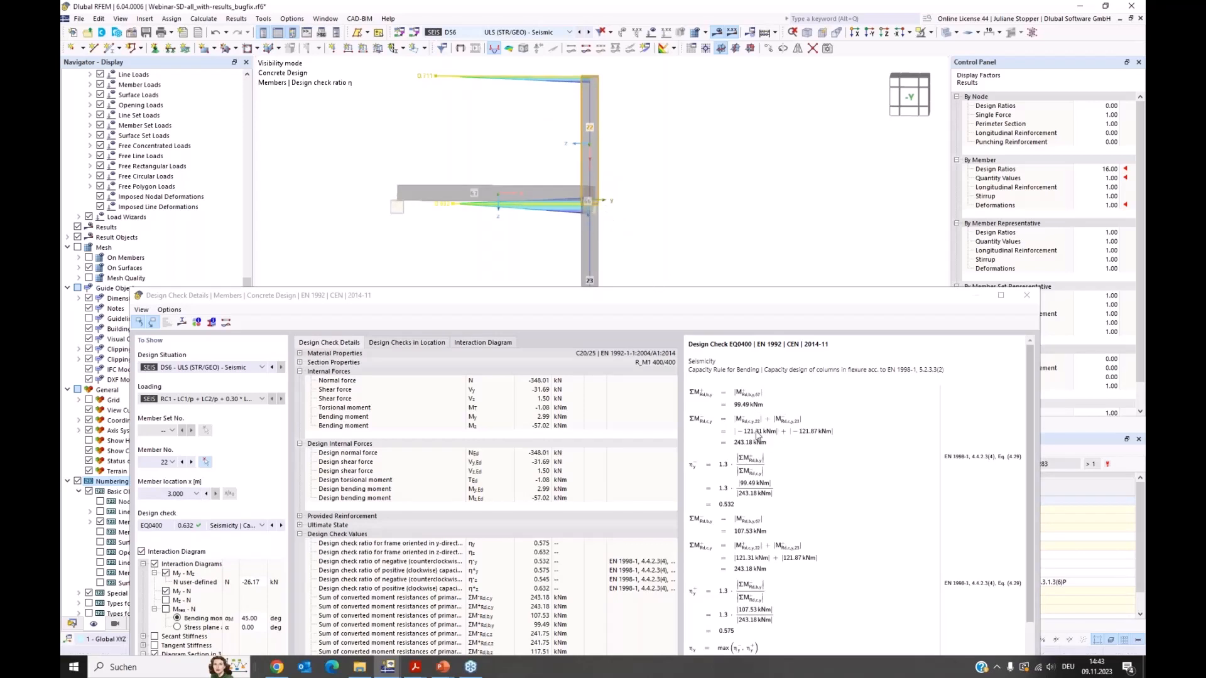
pyautogui.click(784, 325)
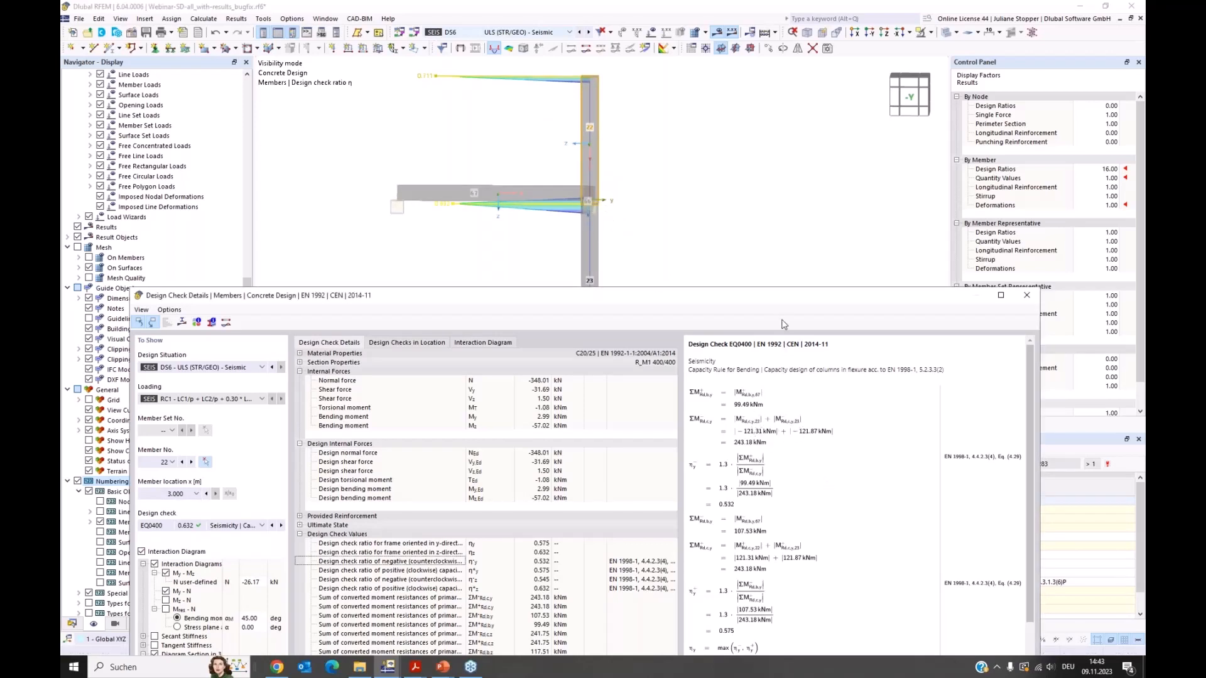
pyautogui.moveTo(787, 290); pyautogui.dragTo(811, 32)
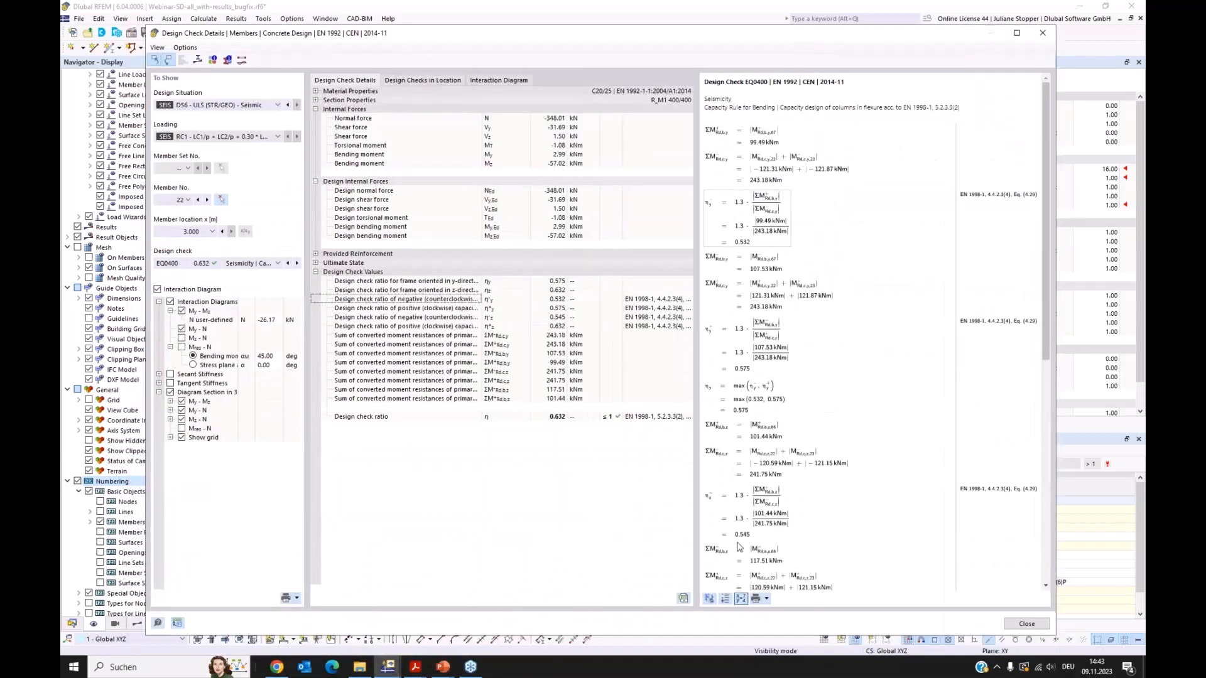
pyautogui.click(740, 599)
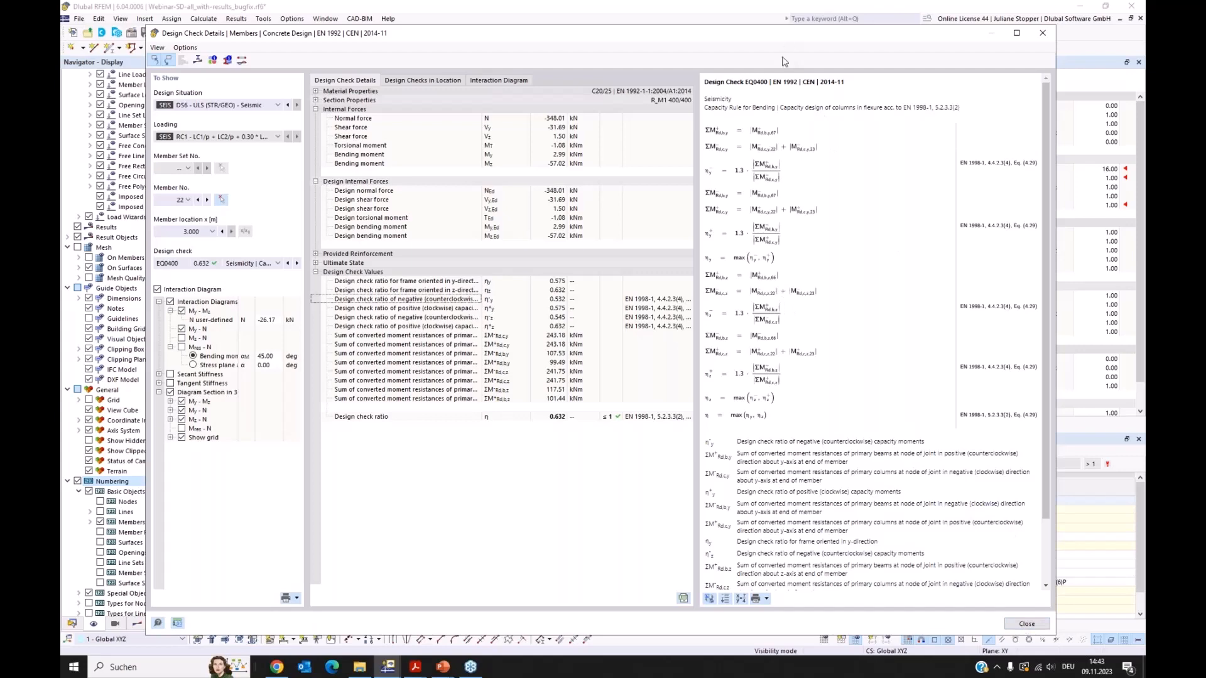
# Compare the symbol explanations below the EQ0400 formulas with the column joint and show the numerical values in the formulas again.
pyautogui.moveTo(784, 34); pyautogui.dragTo(751, 367)
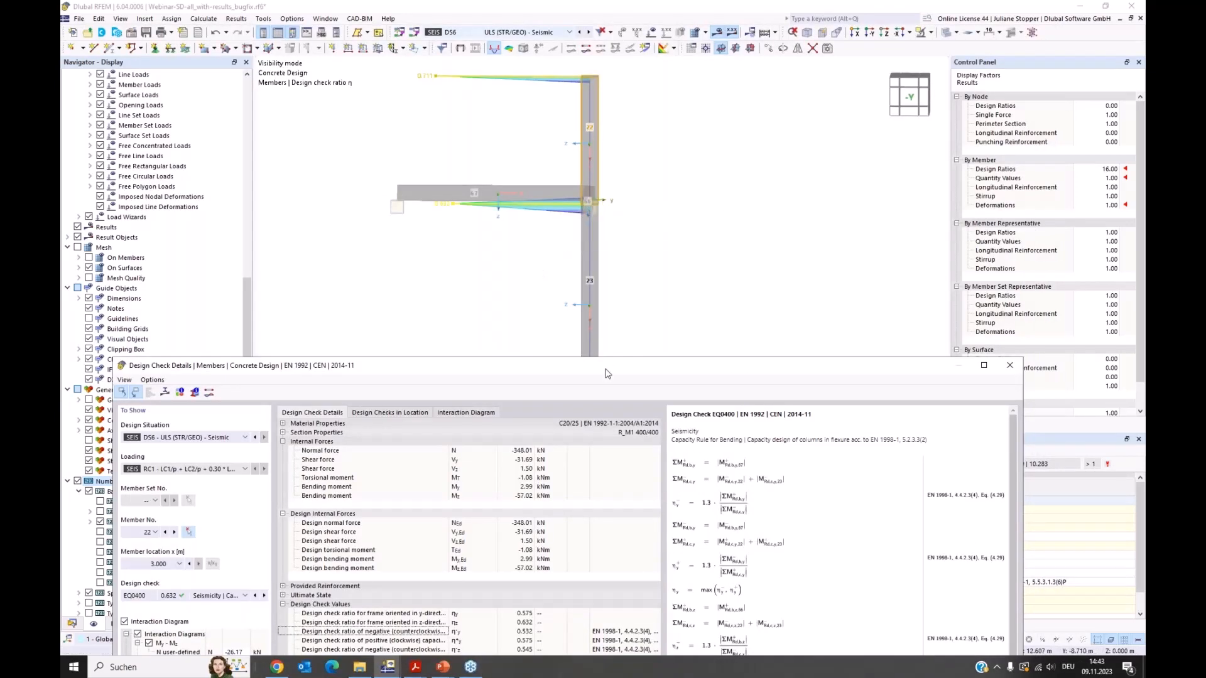
pyautogui.moveTo(607, 373); pyautogui.dragTo(624, 102)
pyautogui.scroll(-3, 849, 136)
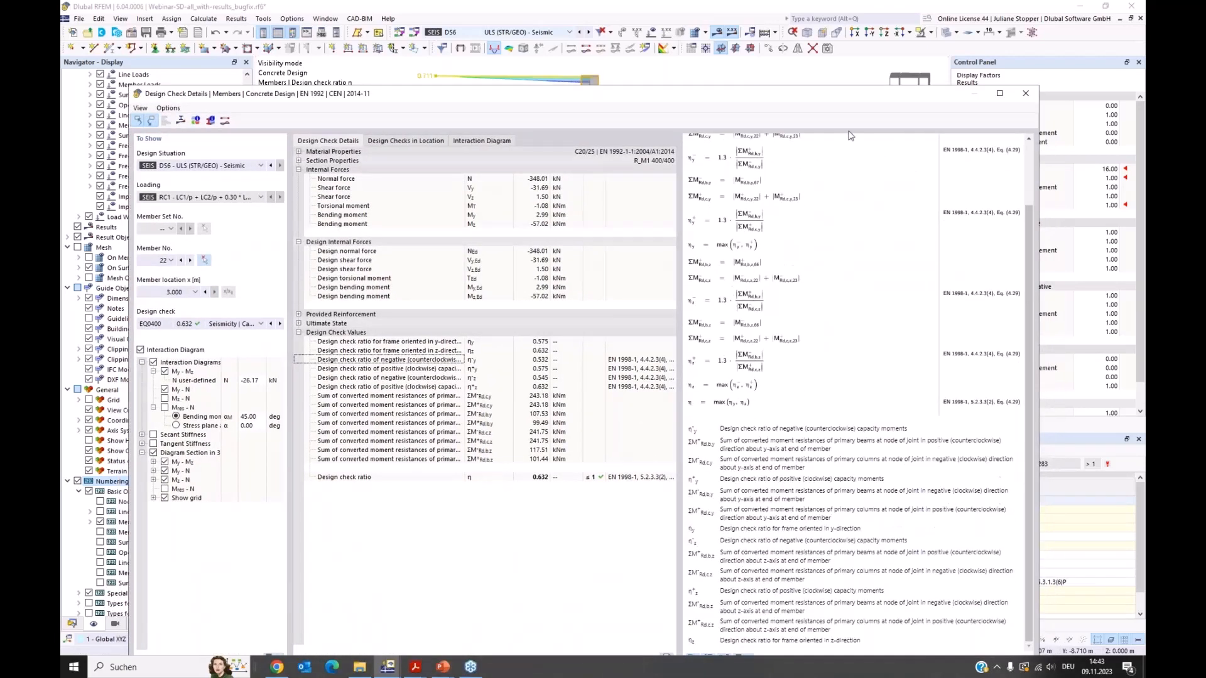
pyautogui.moveTo(826, 93); pyautogui.dragTo(825, 25)
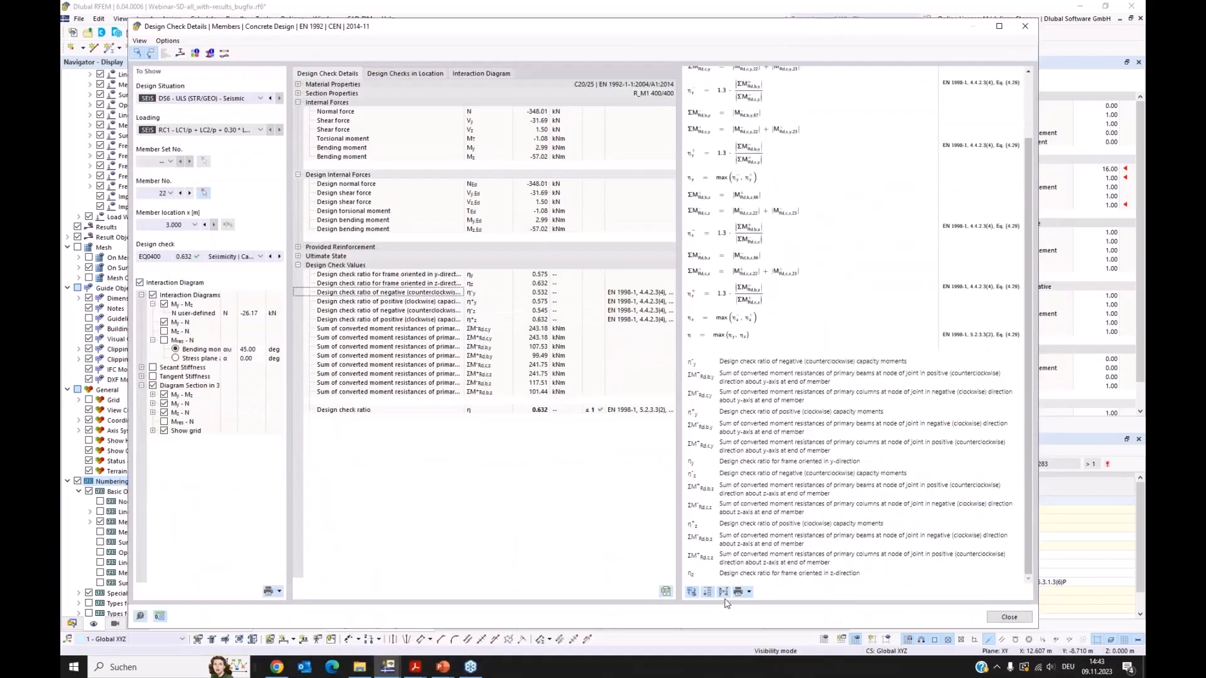
pyautogui.click(723, 592)
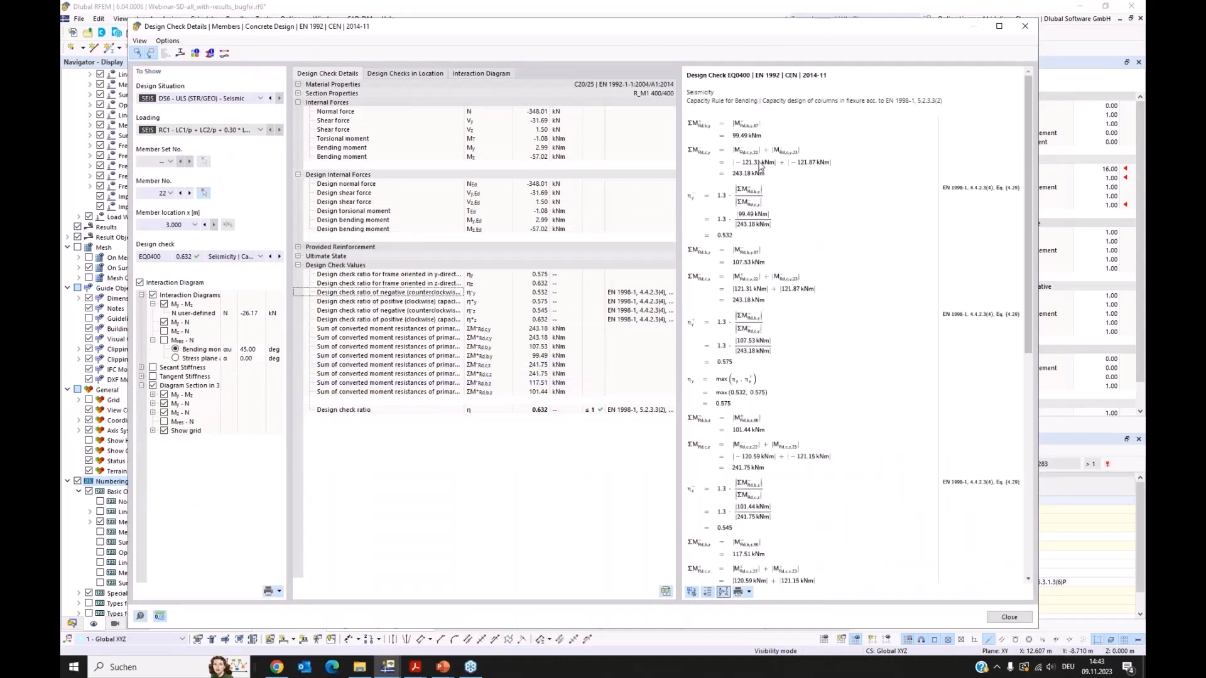
pyautogui.moveTo(725, 26); pyautogui.dragTo(725, 28)
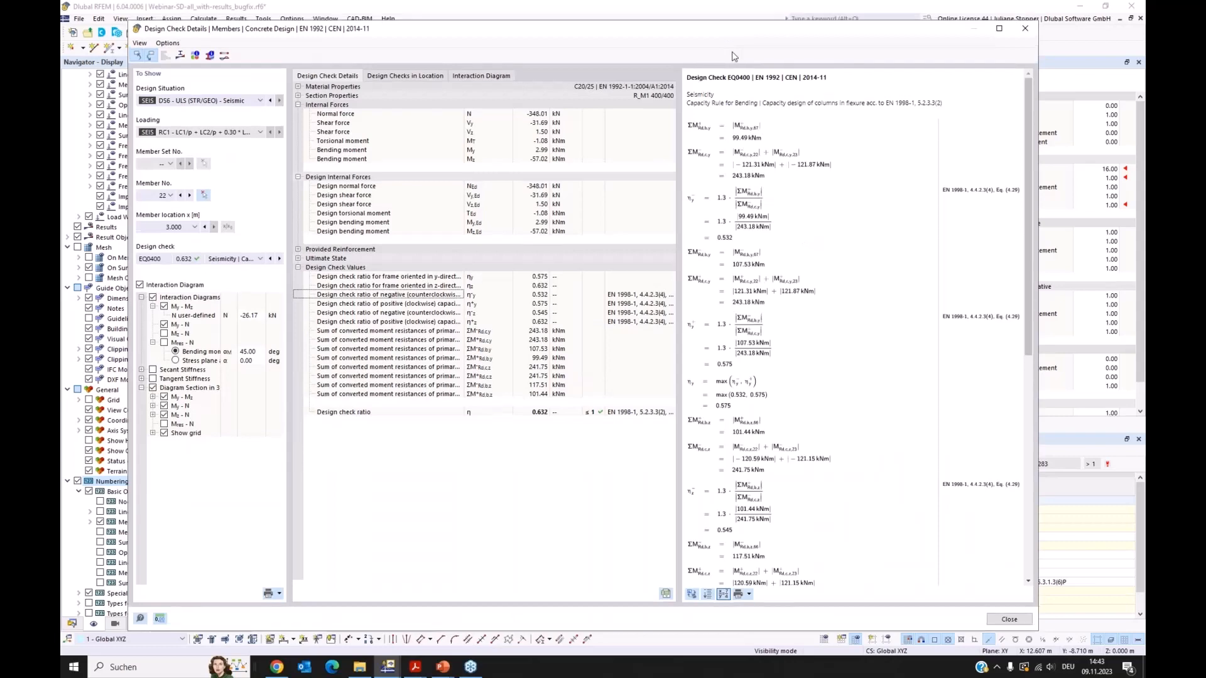
pyautogui.moveTo(591, 31); pyautogui.dragTo(598, 225)
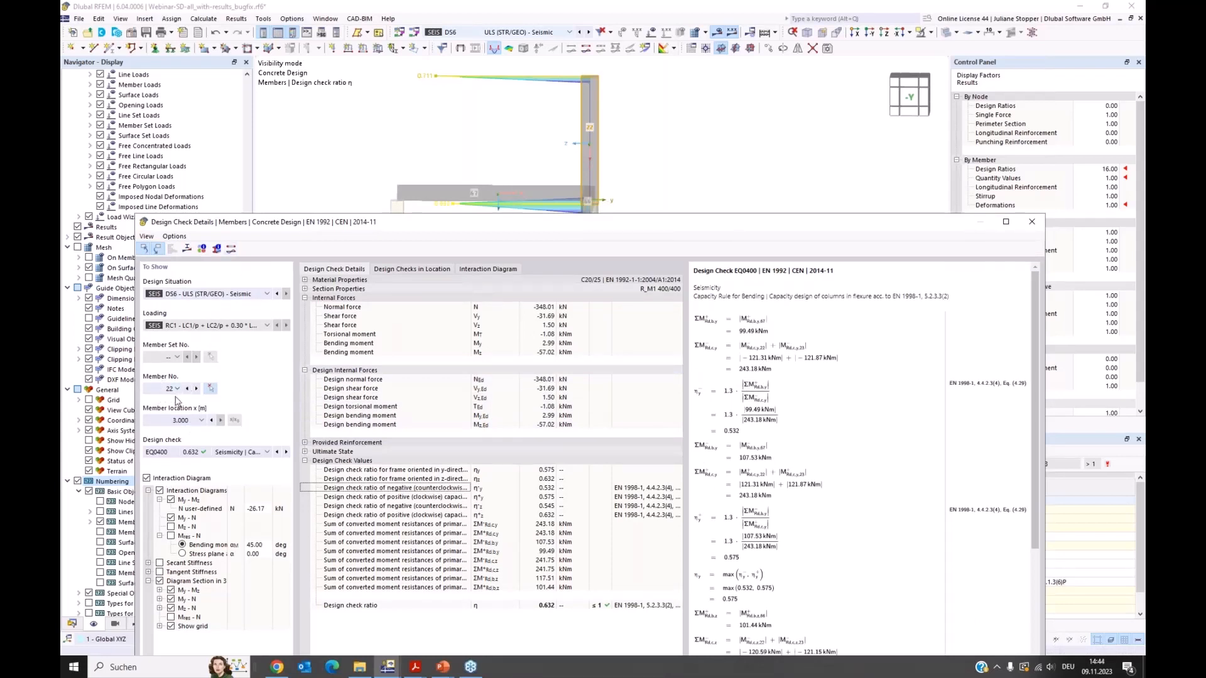
# Open the result diagrams of member 22 for the static analysis.
pyautogui.click(232, 250)
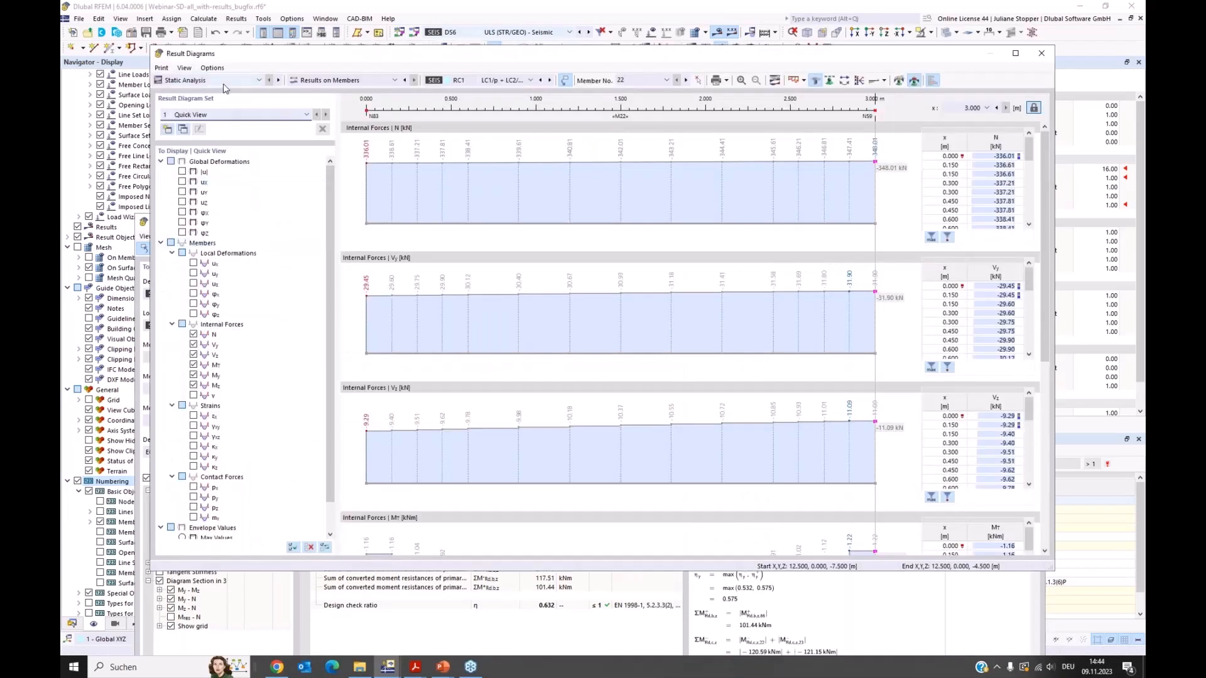
pyautogui.click(224, 81)
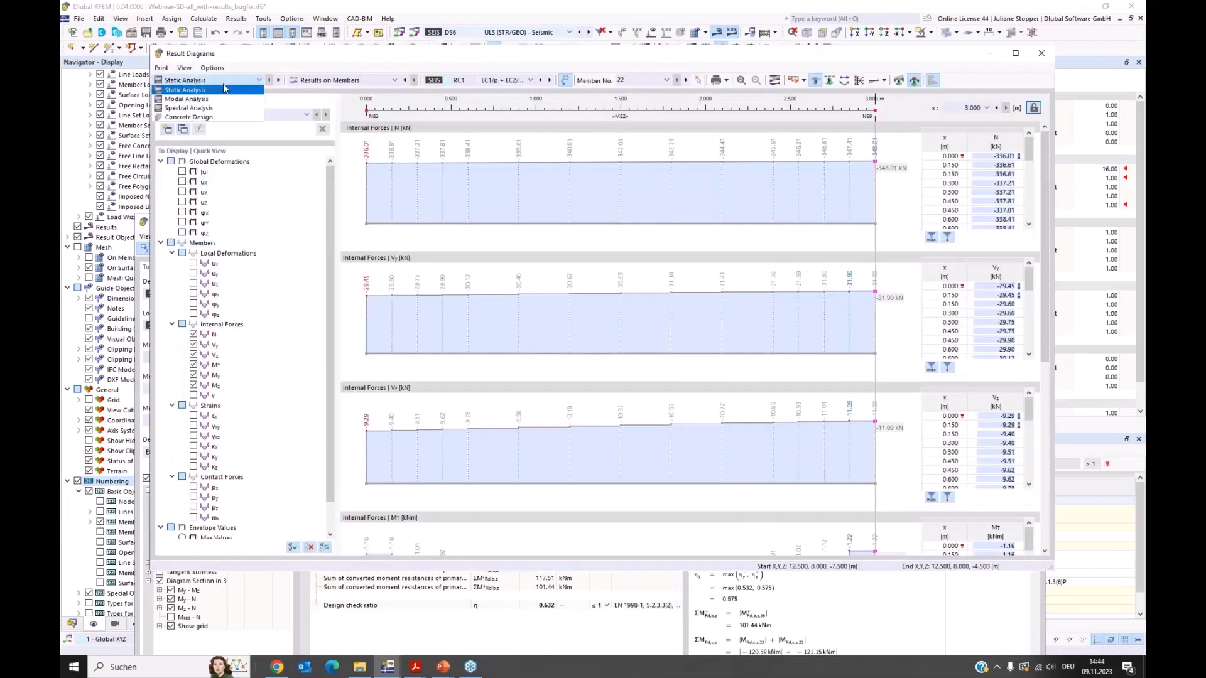
pyautogui.click(221, 91)
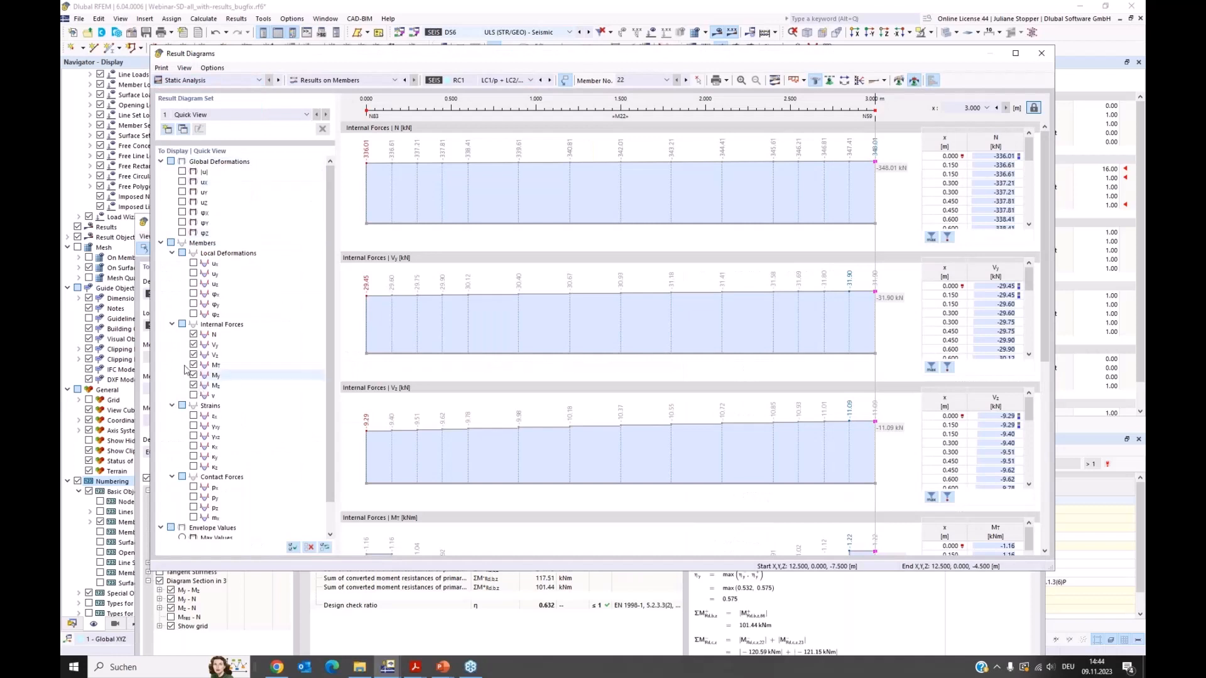
# Reduce the result diagrams to the normal force N and display both the maximum and minimum envelope values.
pyautogui.click(194, 344)
pyautogui.click(193, 355)
pyautogui.click(194, 365)
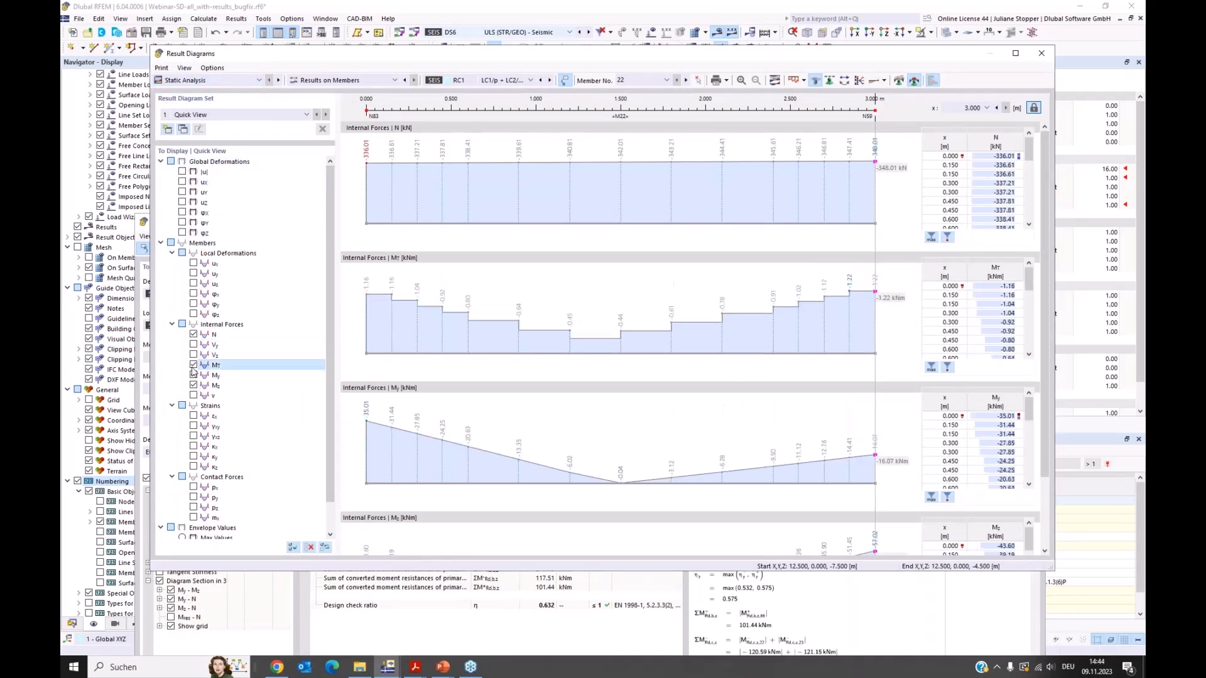
pyautogui.click(194, 375)
pyautogui.click(193, 386)
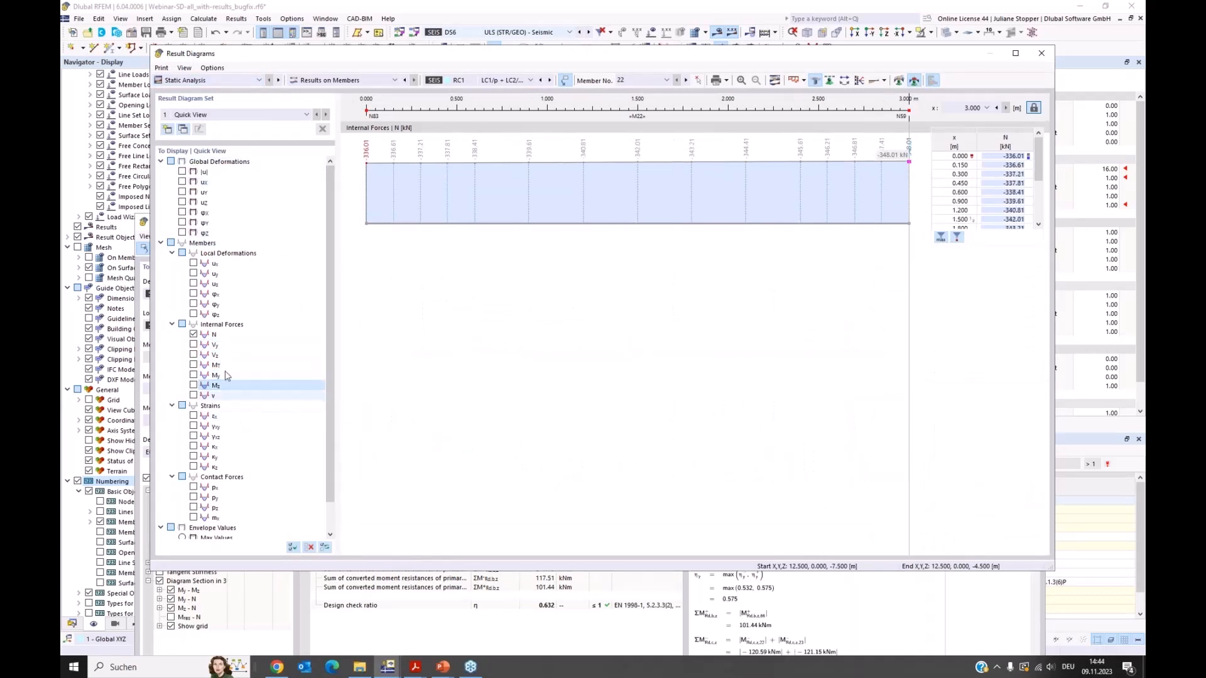
pyautogui.scroll(-1, 228, 377)
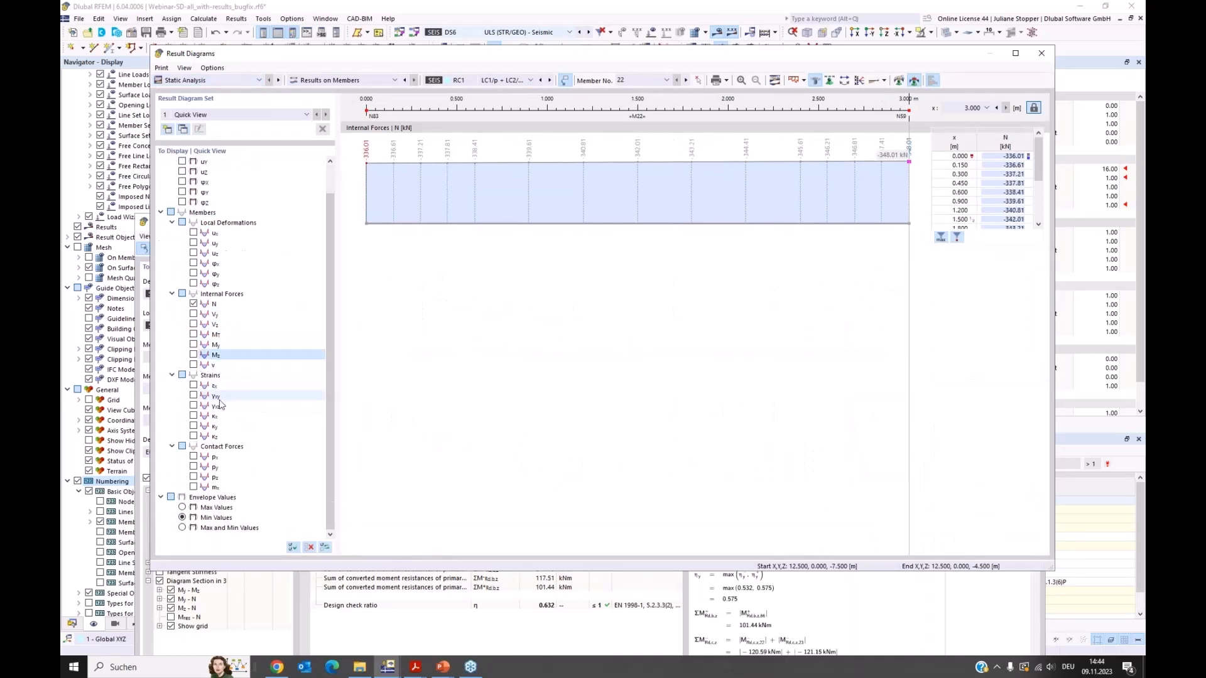
pyautogui.click(182, 528)
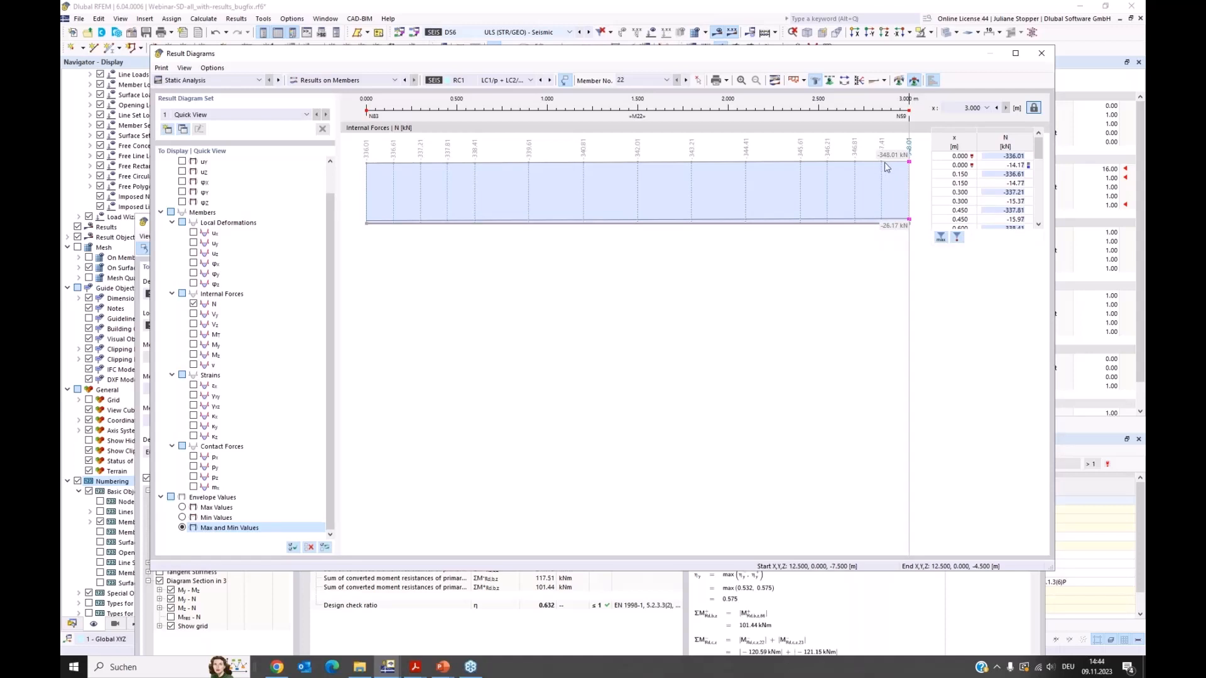
# Close the result diagrams of column 22 and bring the interaction diagrams of its EQ0400 check fully into view.
pyautogui.click(1041, 54)
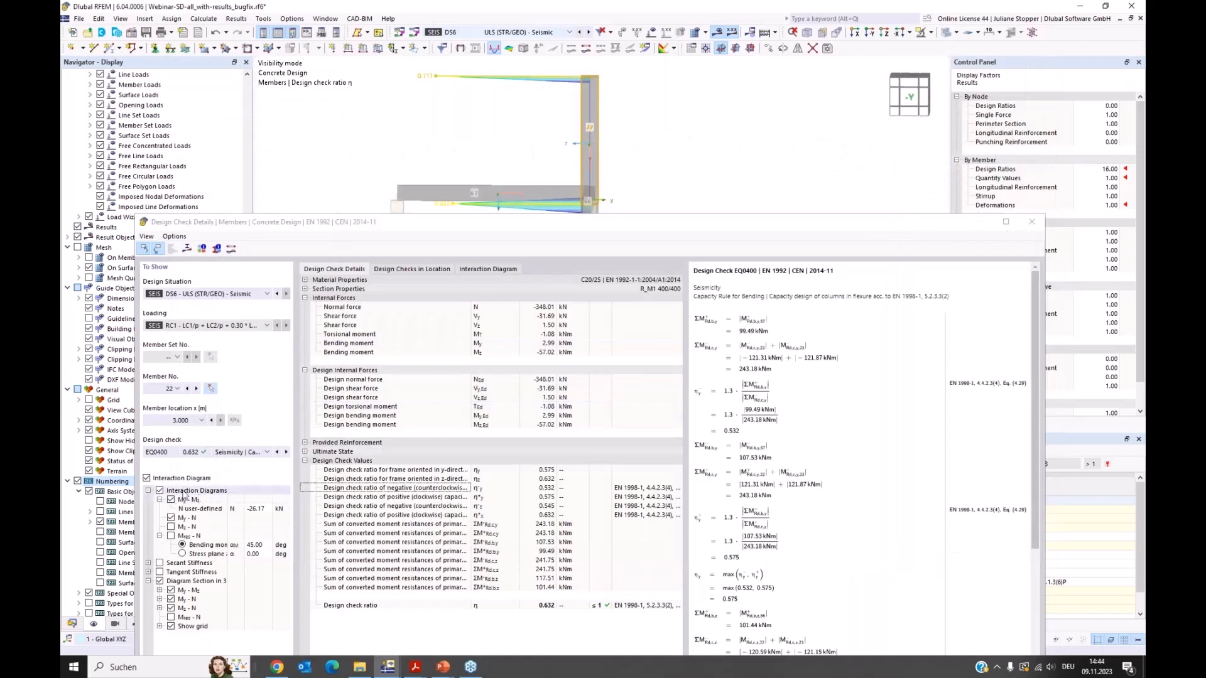
pyautogui.click(147, 479)
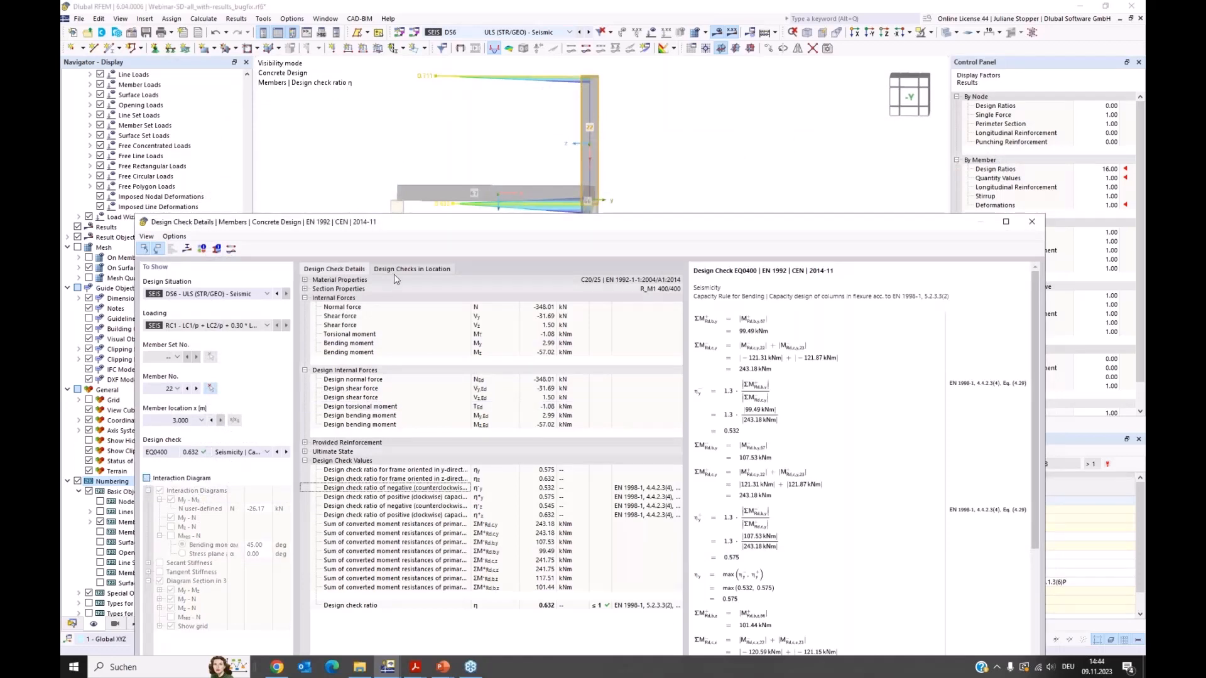
pyautogui.click(495, 271)
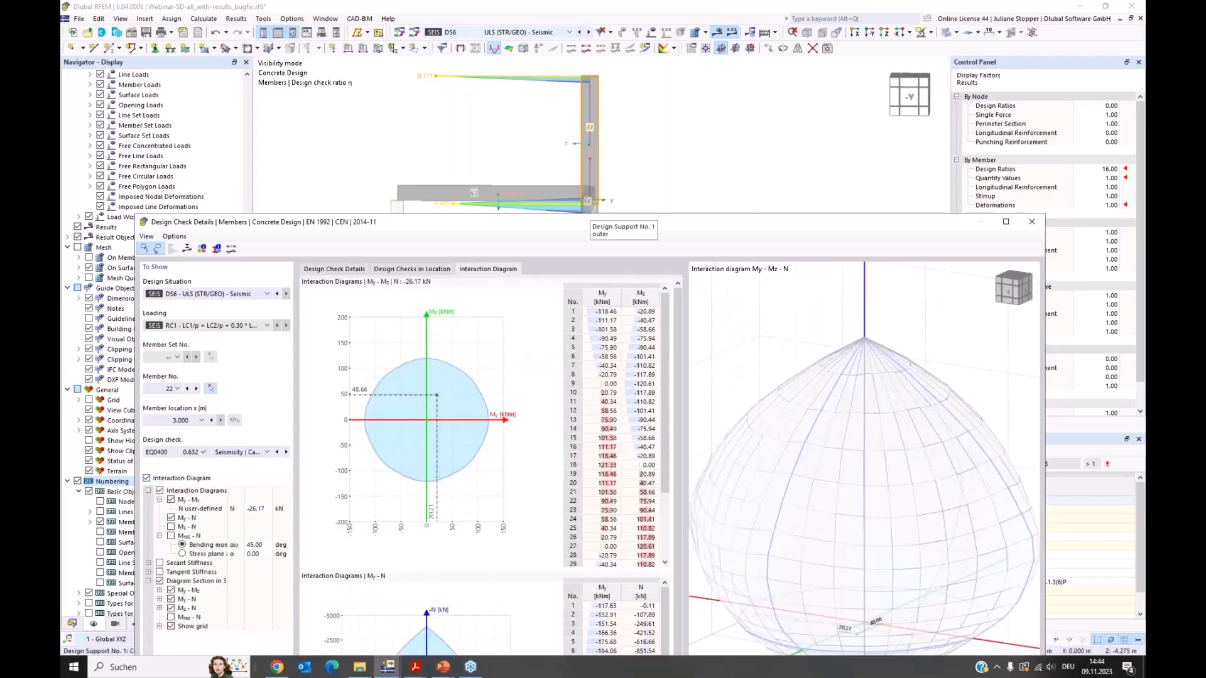
pyautogui.moveTo(621, 225); pyautogui.dragTo(626, 68)
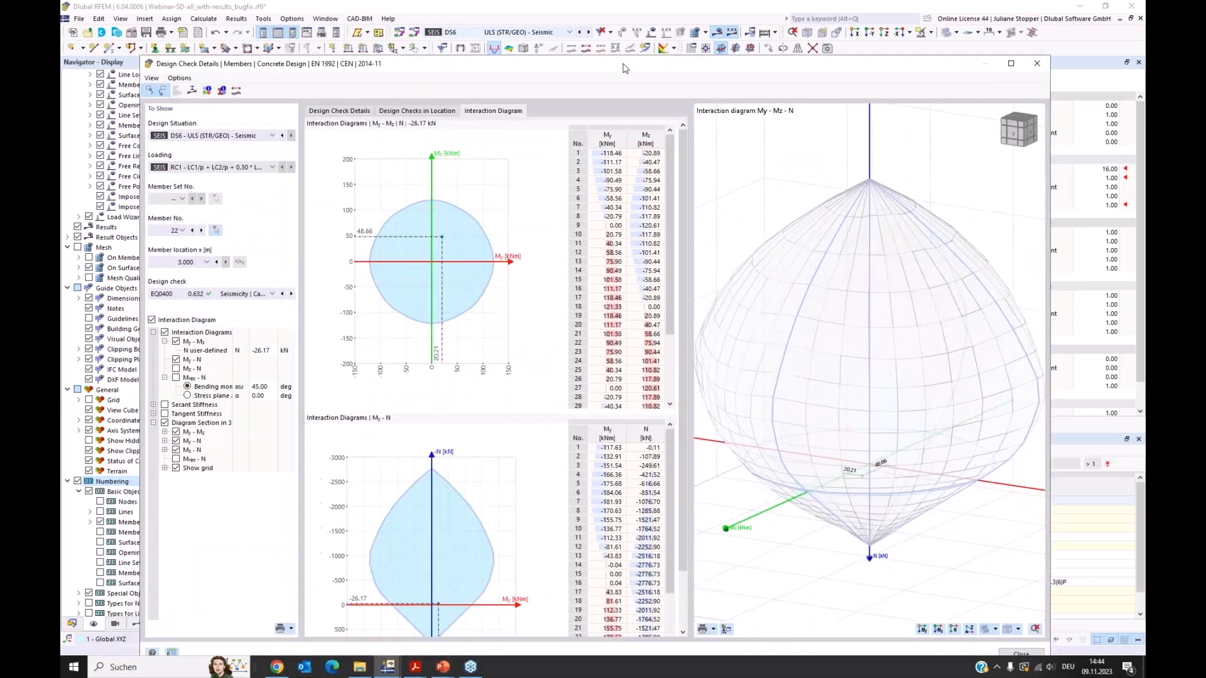
# Compare the My–N and My–Mz interaction diagrams, and mark points 18 and 36 with zero Mz in the My–Mz diagram.
pyautogui.click(177, 342)
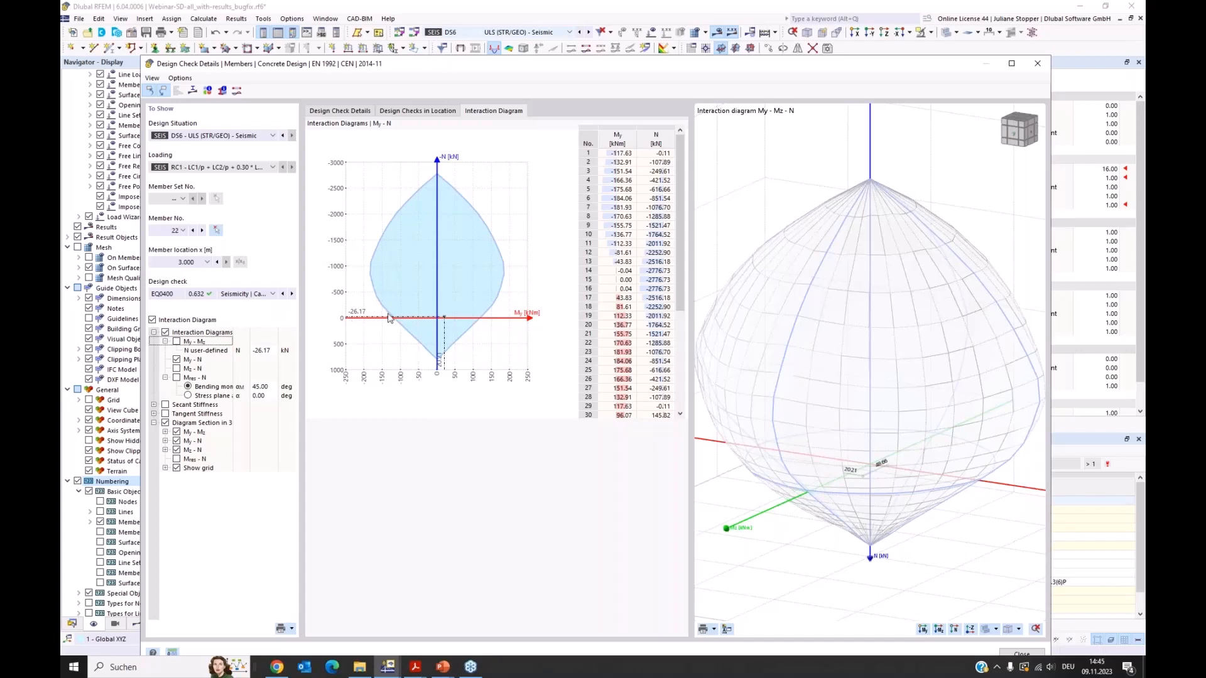
pyautogui.click(177, 342)
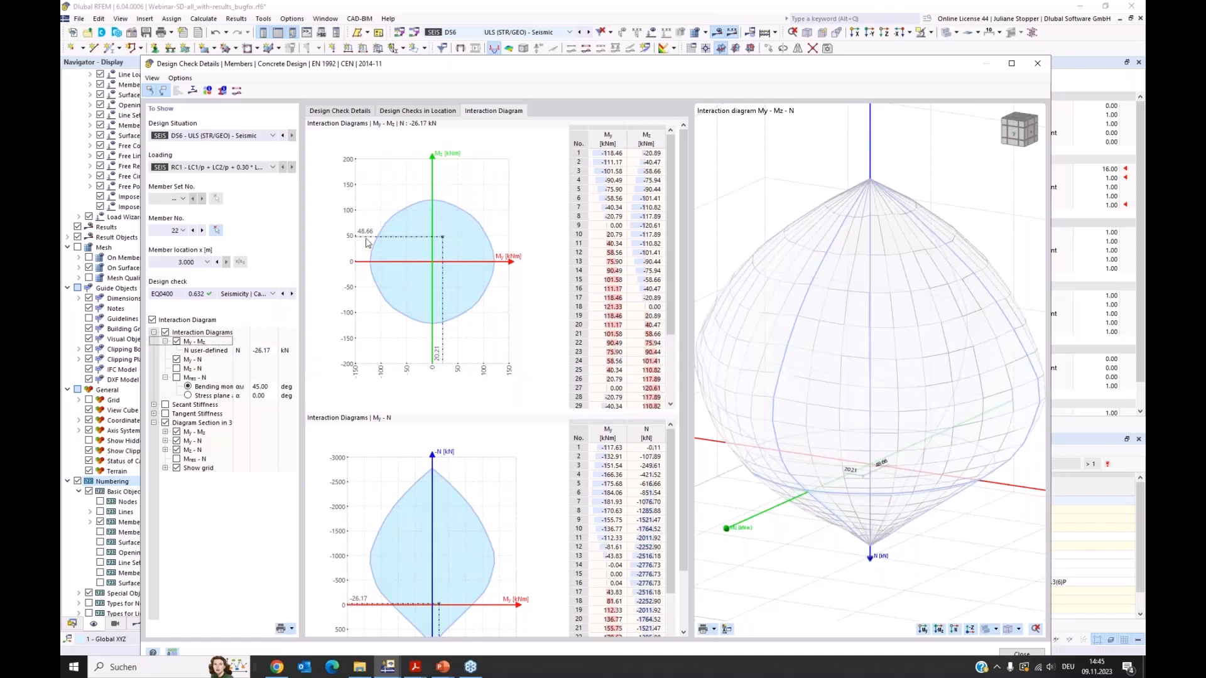
pyautogui.moveTo(672, 293); pyautogui.dragTo(673, 327)
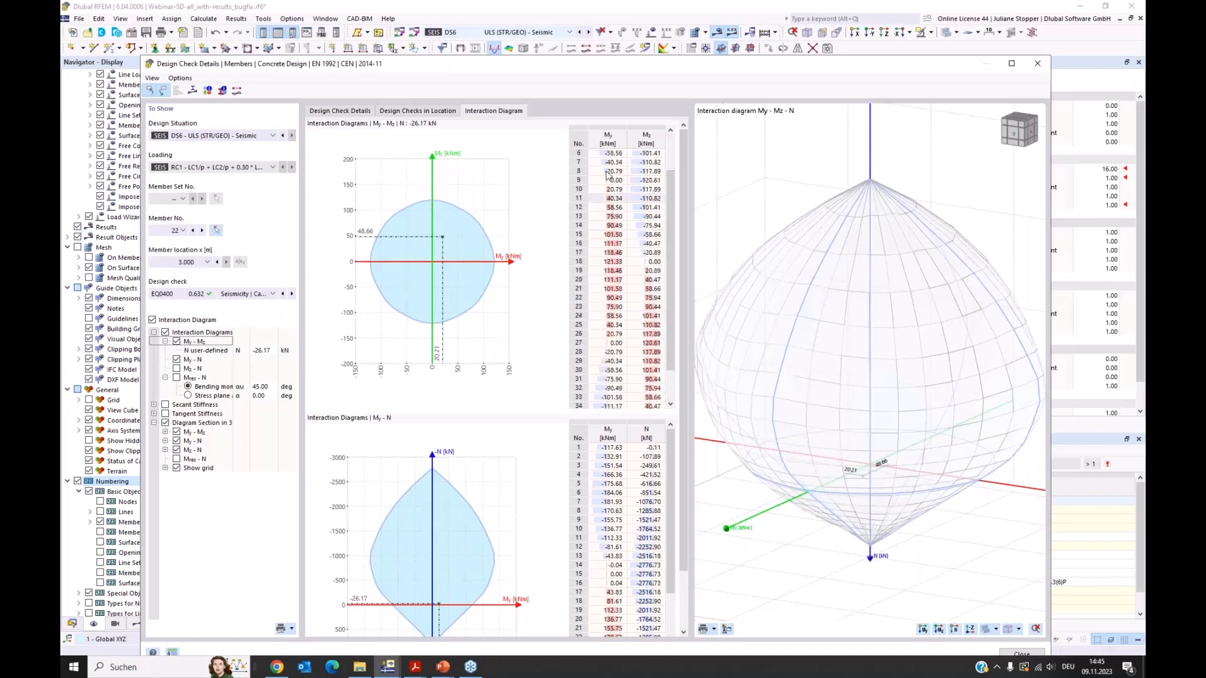
pyautogui.click(652, 262)
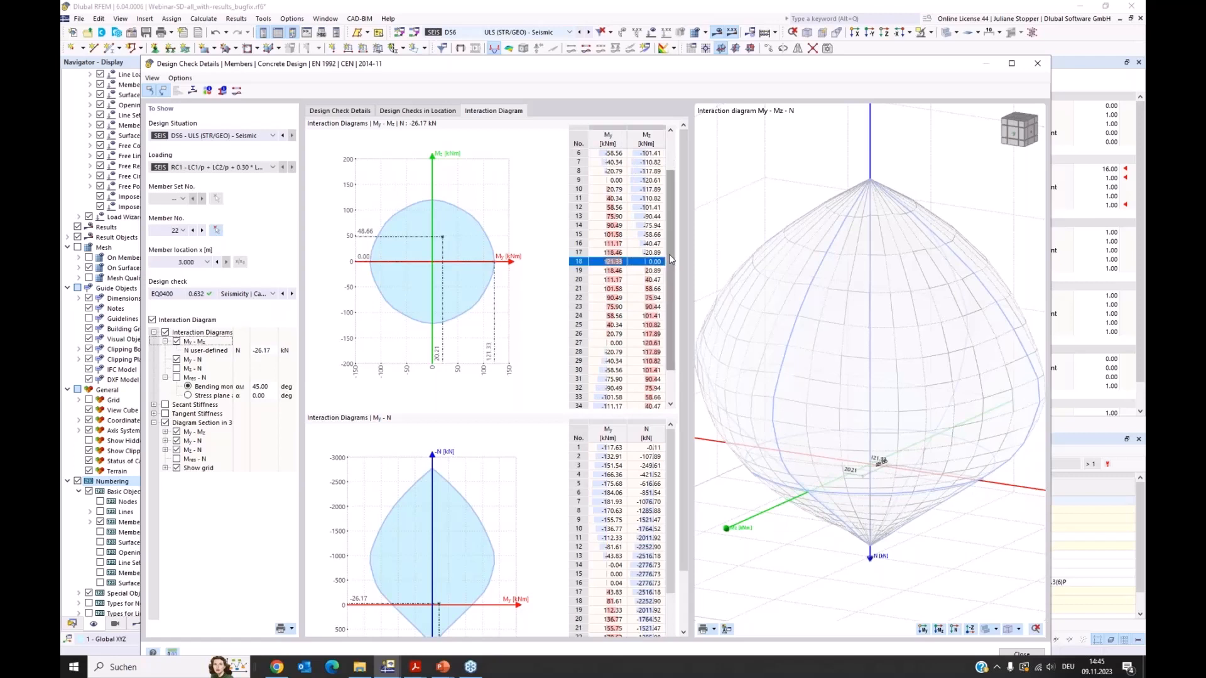
pyautogui.moveTo(671, 260); pyautogui.dragTo(674, 288)
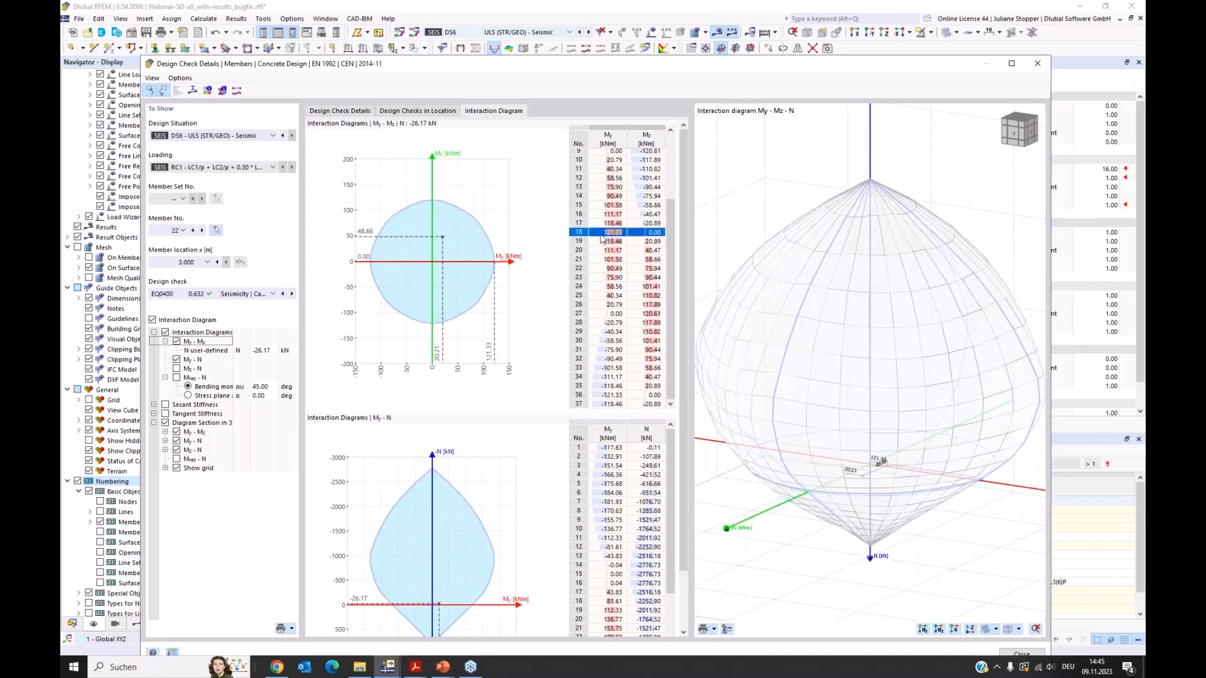
pyautogui.click(600, 397)
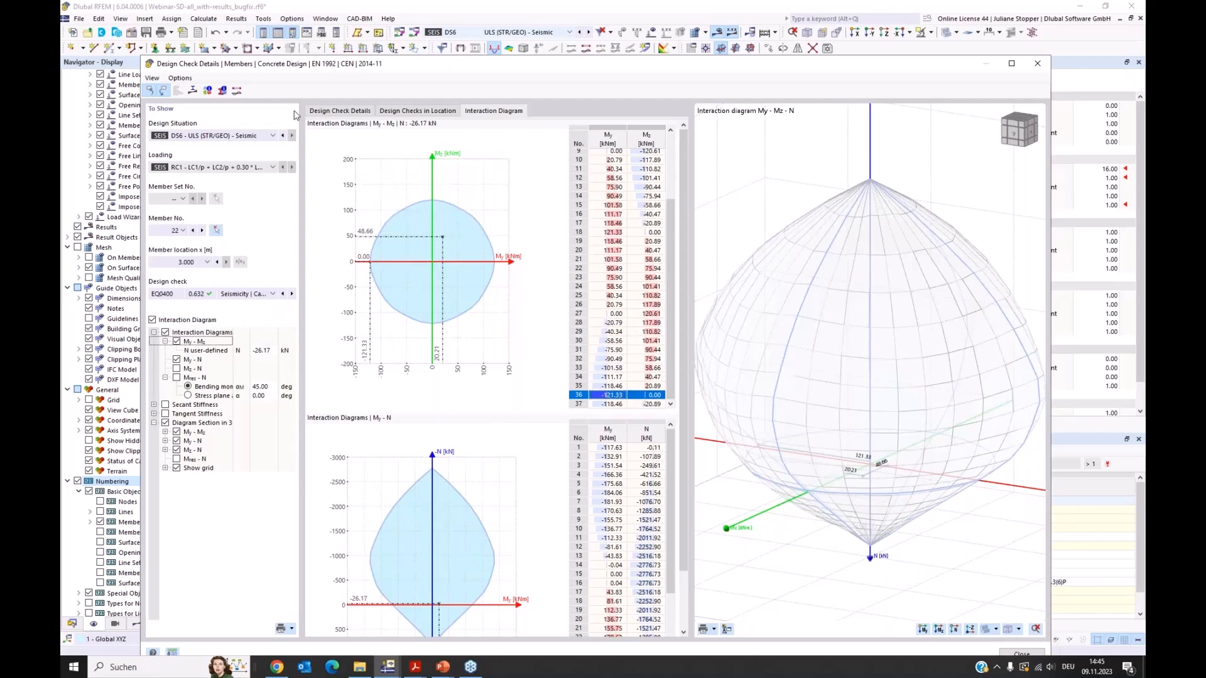
# Return to the EQ0400 check details, review the column resistance formulas down to the final design ratio, and close the details.
pyautogui.click(348, 113)
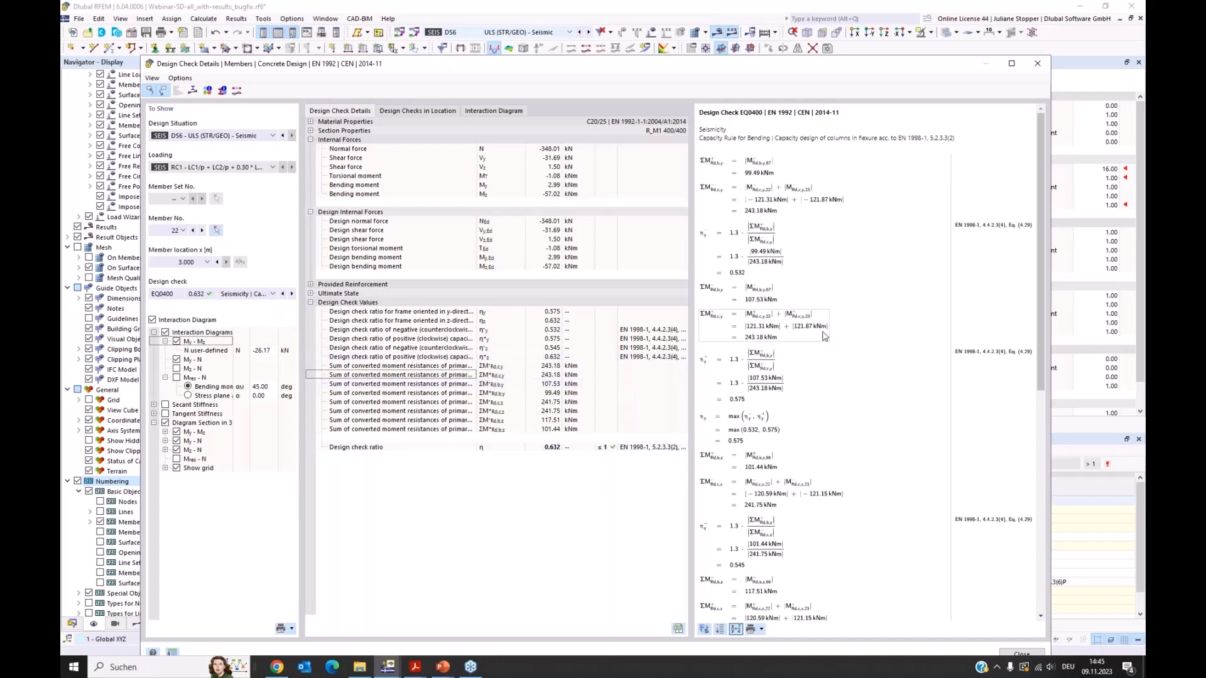
pyautogui.scroll(-10, 824, 336)
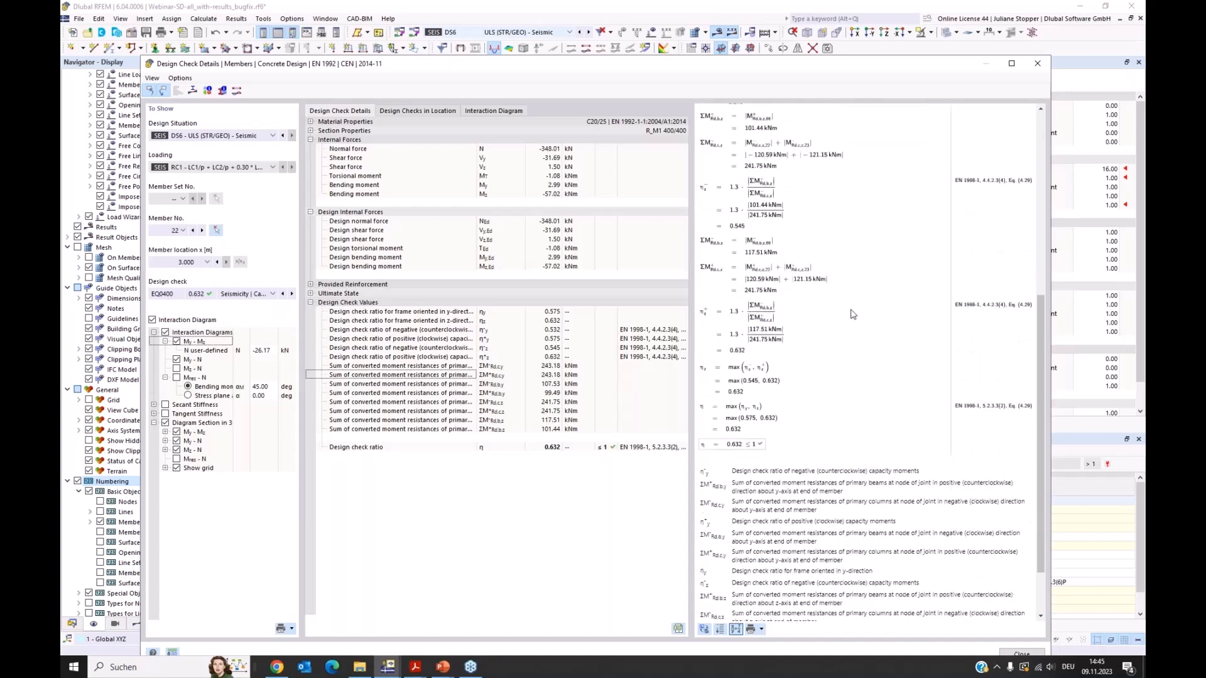
pyautogui.click(1039, 67)
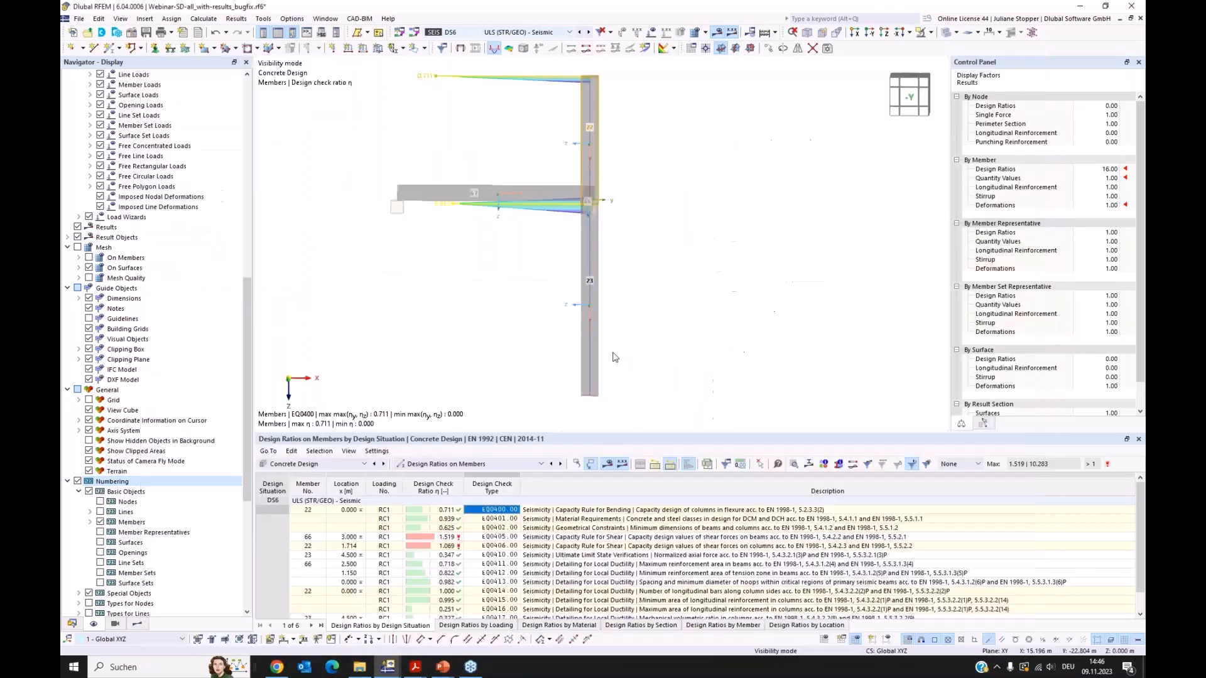
# Display the EQ0406 column shear results on the column joint instead of the EQ0400 results.
pyautogui.click(137, 624)
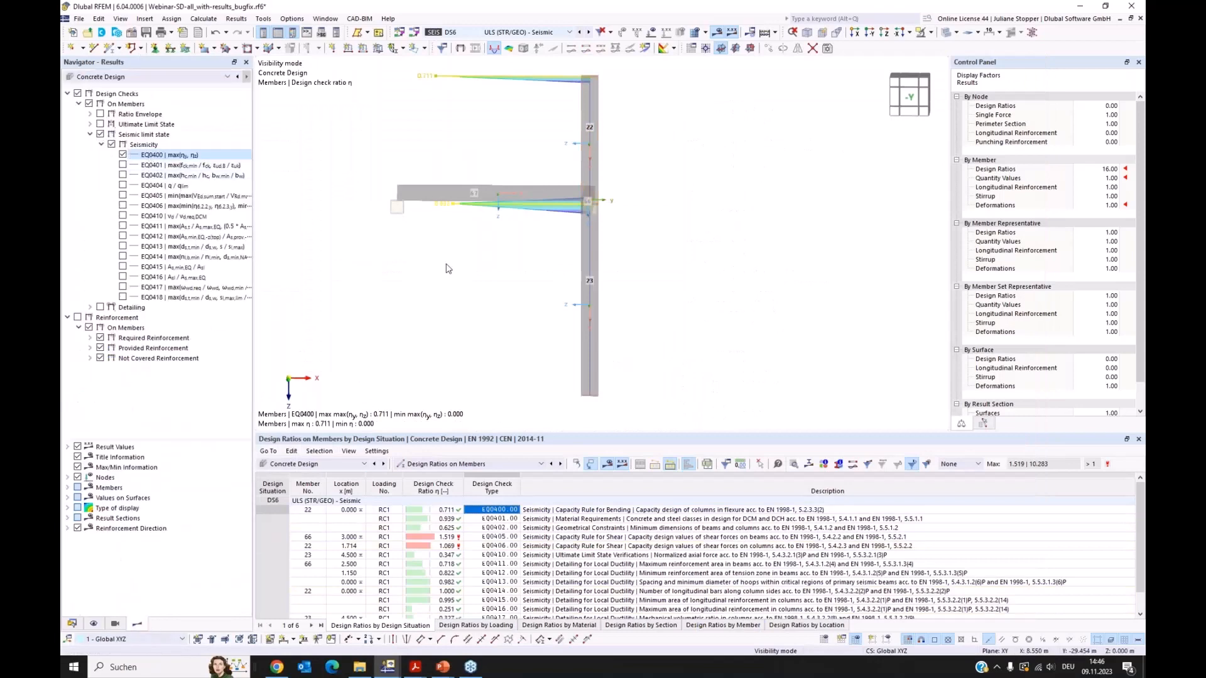
pyautogui.keyDown('ctrl'); pyautogui.moveTo(371, 320); pyautogui.dragTo(412, 318, button='middle'); pyautogui.keyUp('ctrl')
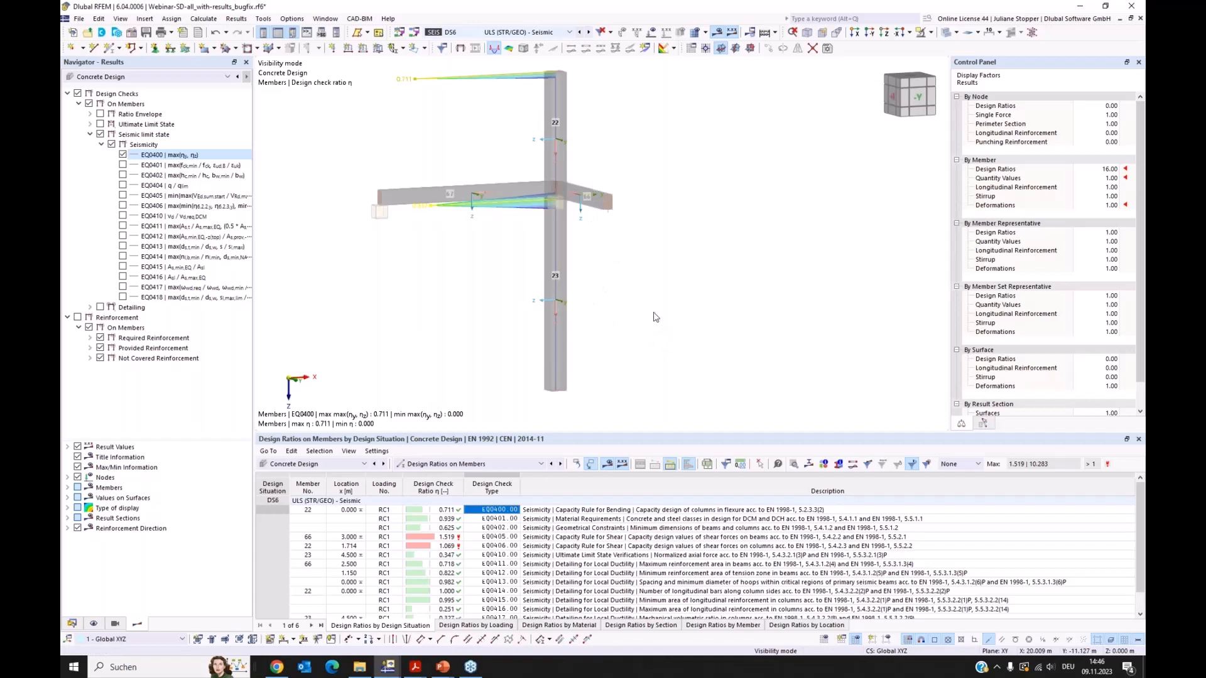
pyautogui.keyDown('ctrl'); pyautogui.moveTo(636, 332); pyautogui.dragTo(632, 335, button='middle'); pyautogui.keyUp('ctrl')
pyautogui.click(123, 205)
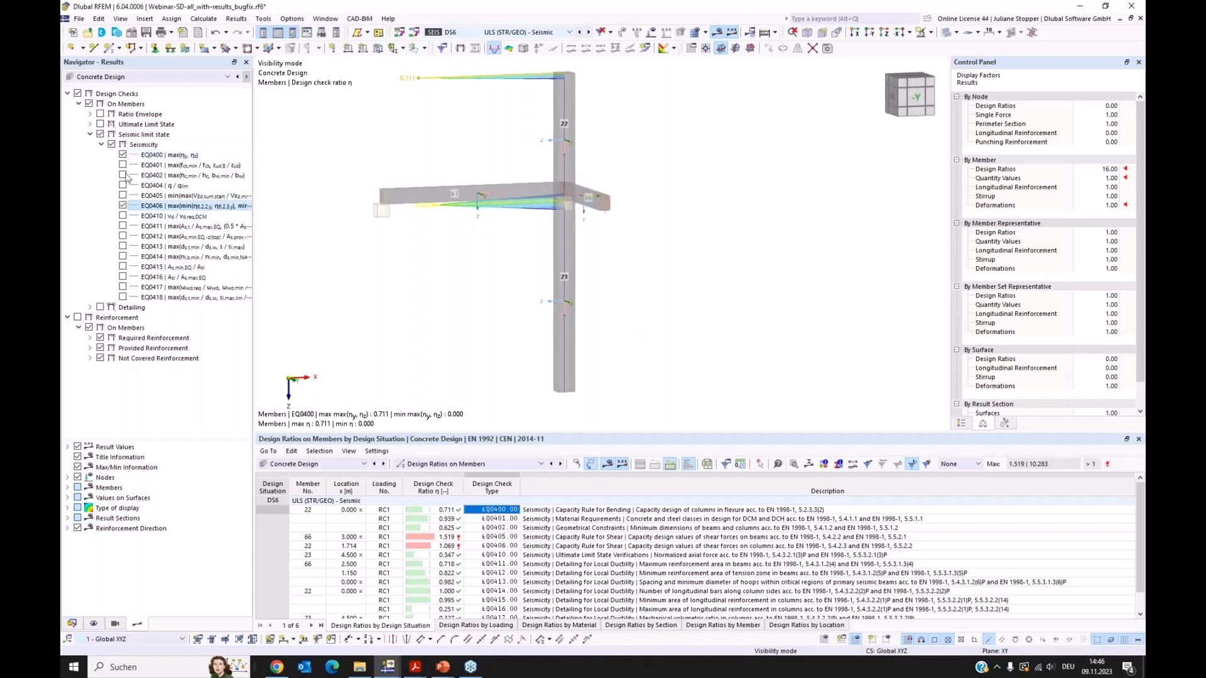
pyautogui.click(122, 156)
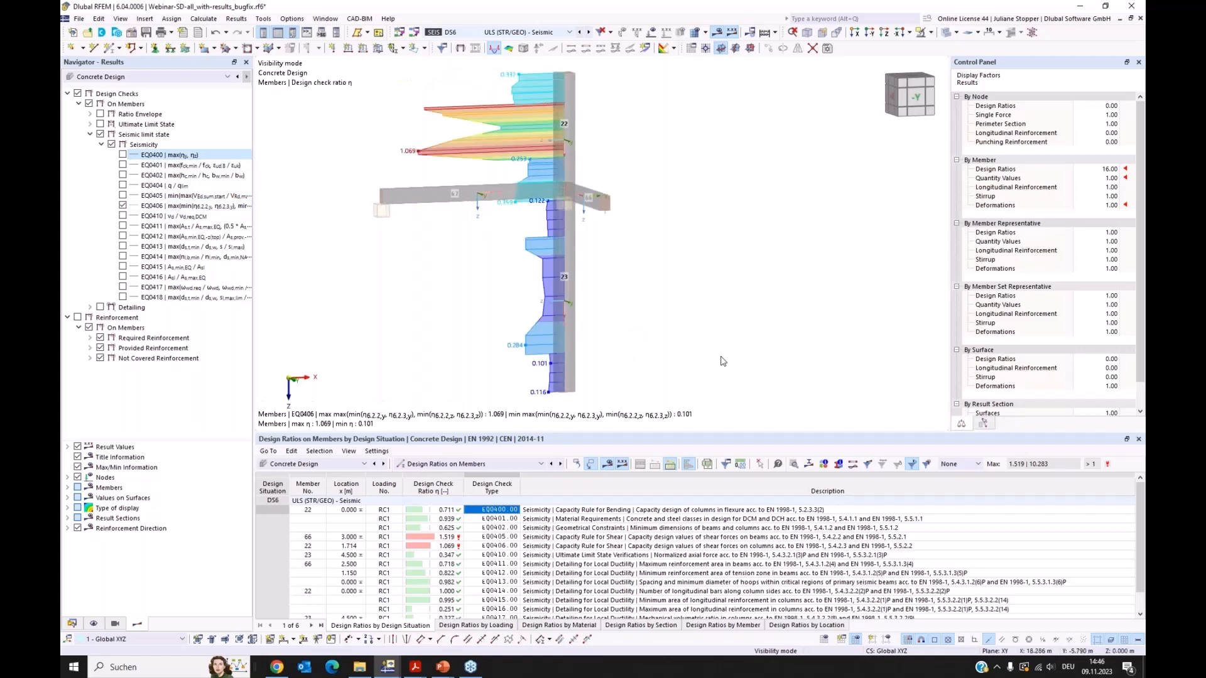
pyautogui.keyDown('ctrl'); pyautogui.moveTo(712, 356); pyautogui.dragTo(563, 352, button='middle'); pyautogui.keyUp('ctrl')
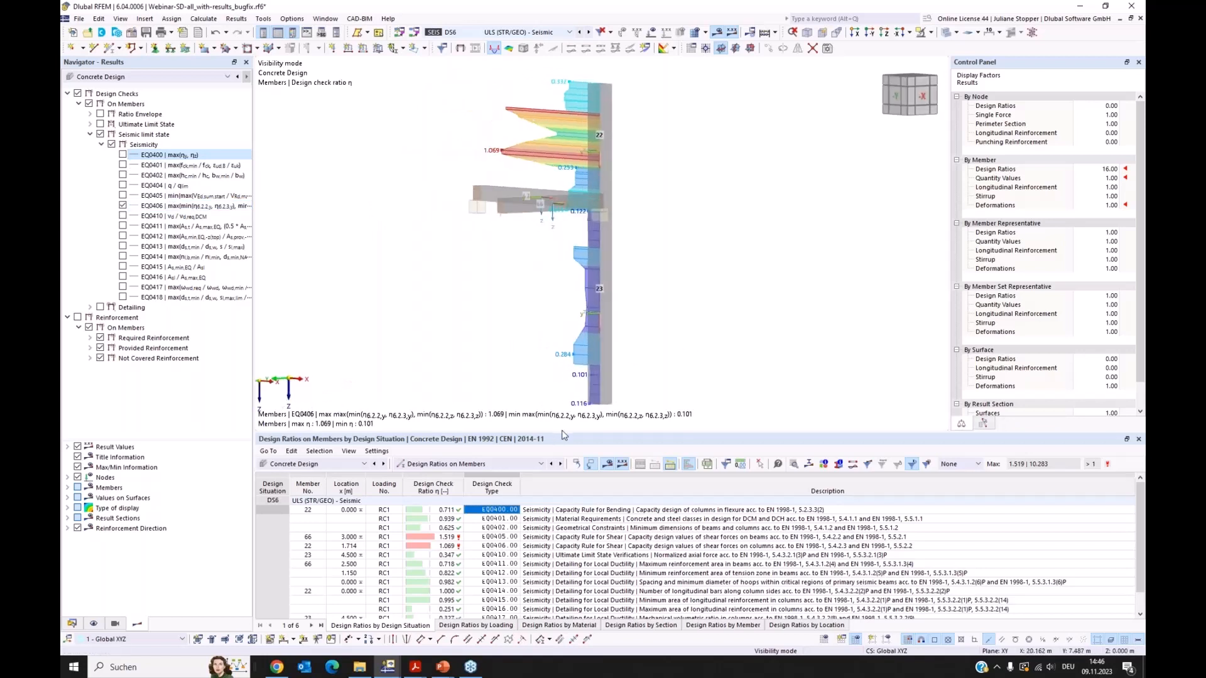
# Enlarge the results table, limit it to the lower column 23, and select that column's EQ0406 shear check.
pyautogui.moveTo(564, 430); pyautogui.dragTo(563, 399)
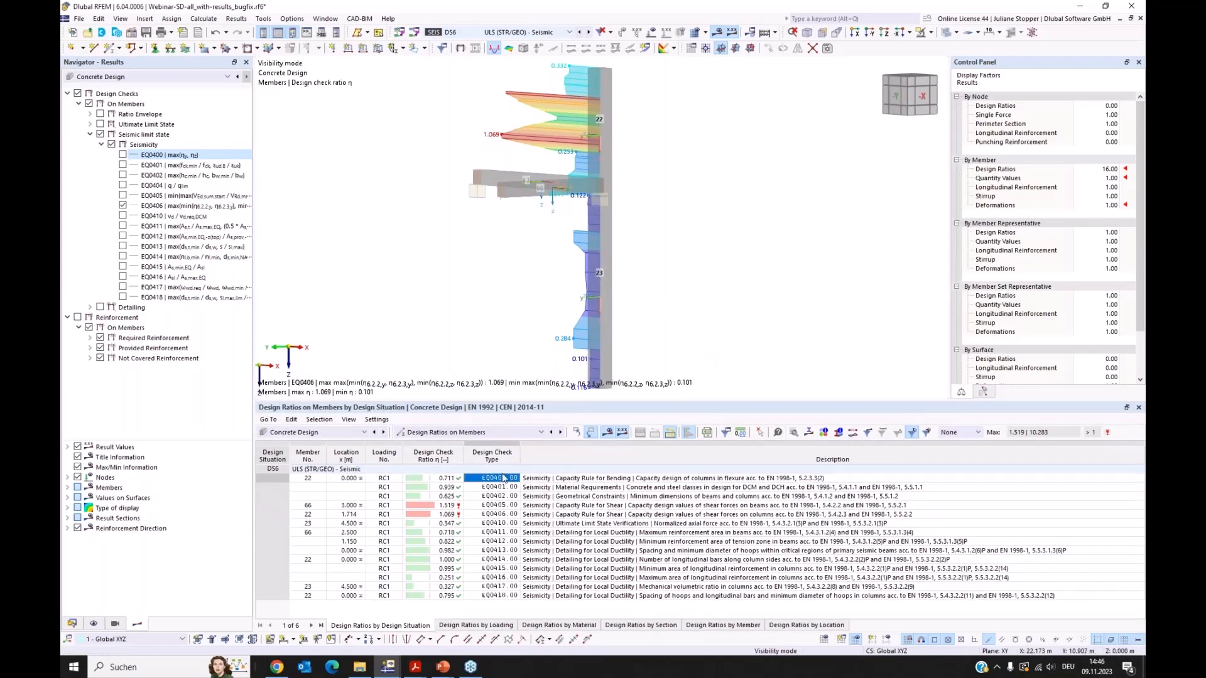
pyautogui.click(497, 515)
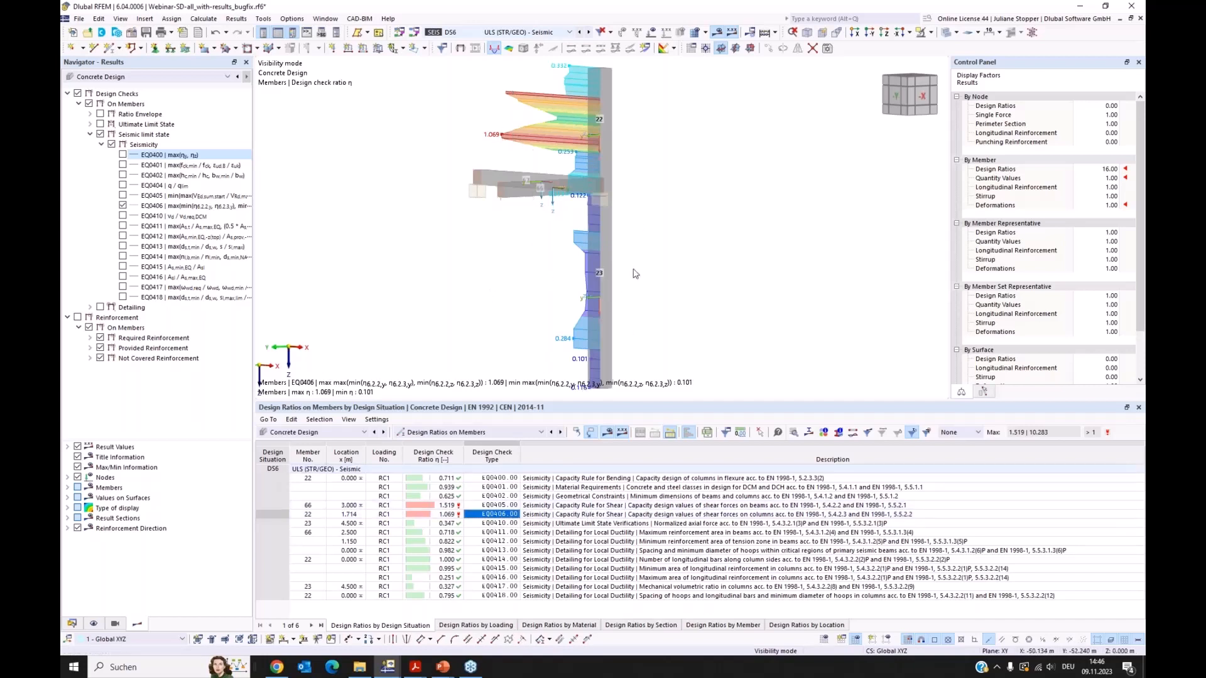
pyautogui.click(599, 294)
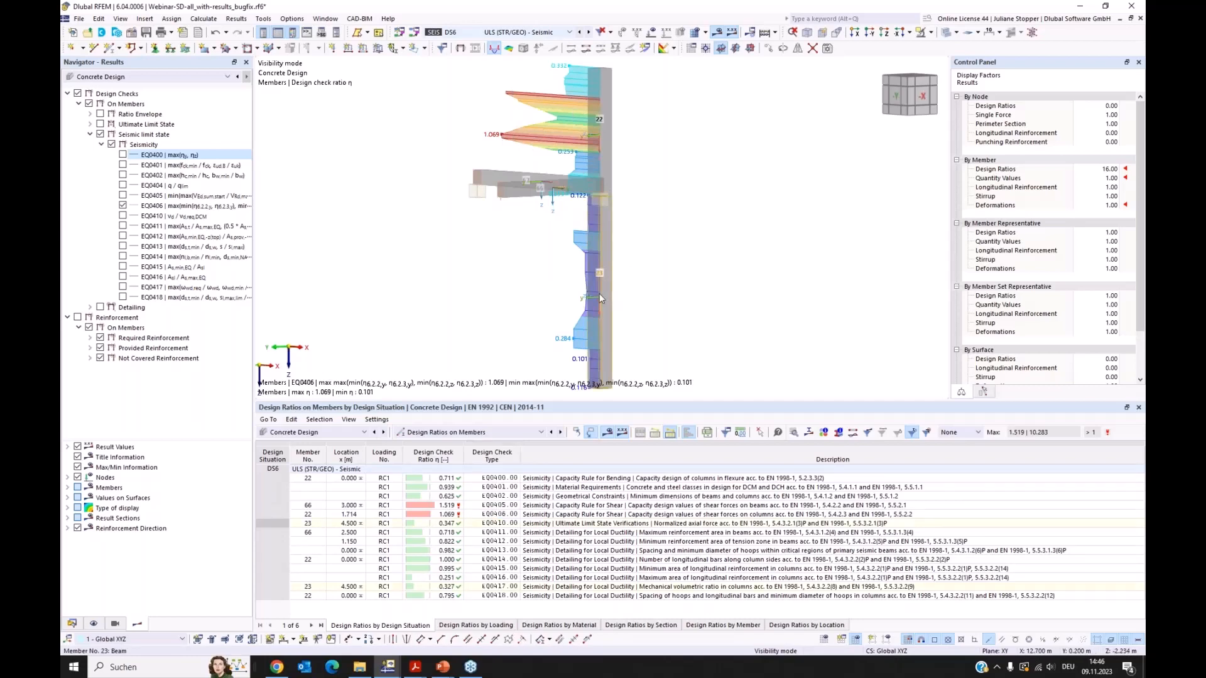
pyautogui.rightClick(599, 292)
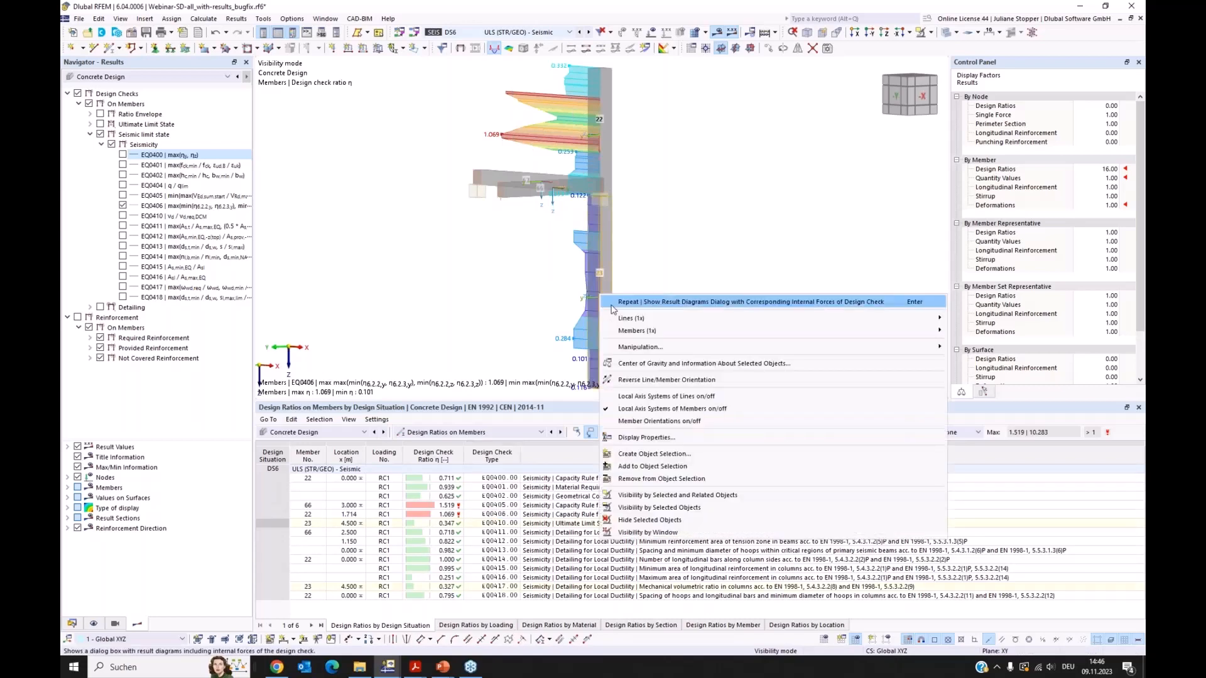
pyautogui.click(691, 271)
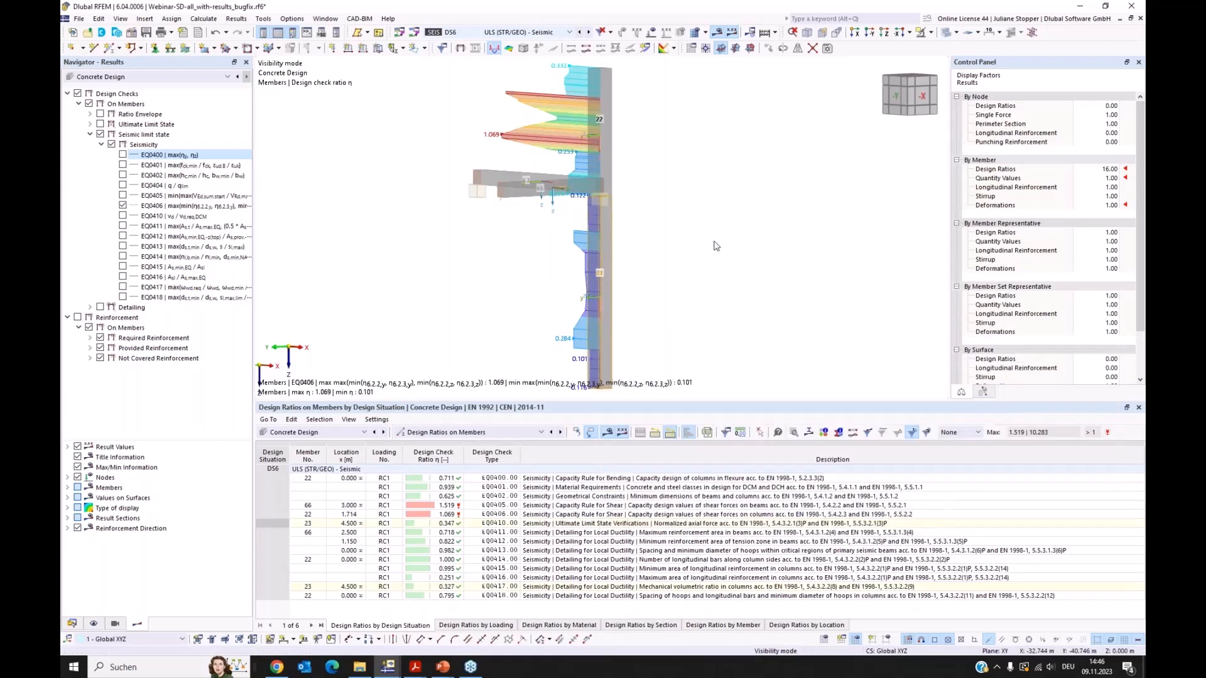
pyautogui.click(509, 525)
pyautogui.click(656, 433)
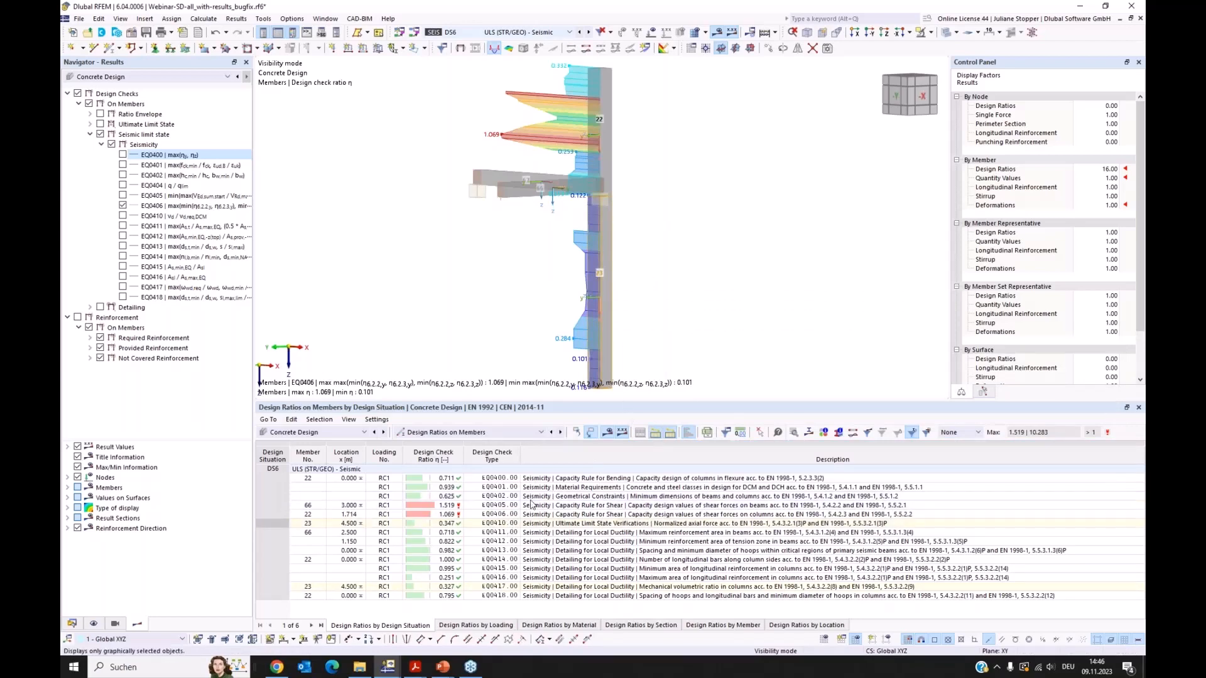
pyautogui.click(492, 496)
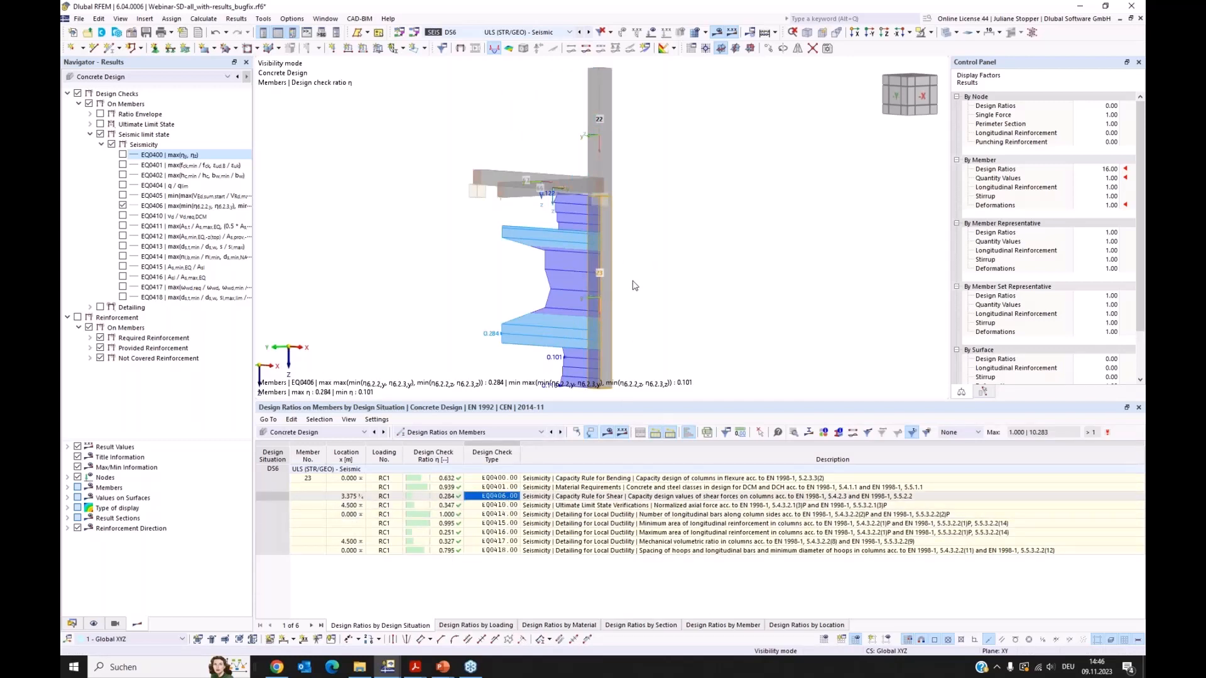
# Examine the EQ0406 check details of column 23, from the capacity design shear forces to the final design ratio, and close them.
pyautogui.click(794, 432)
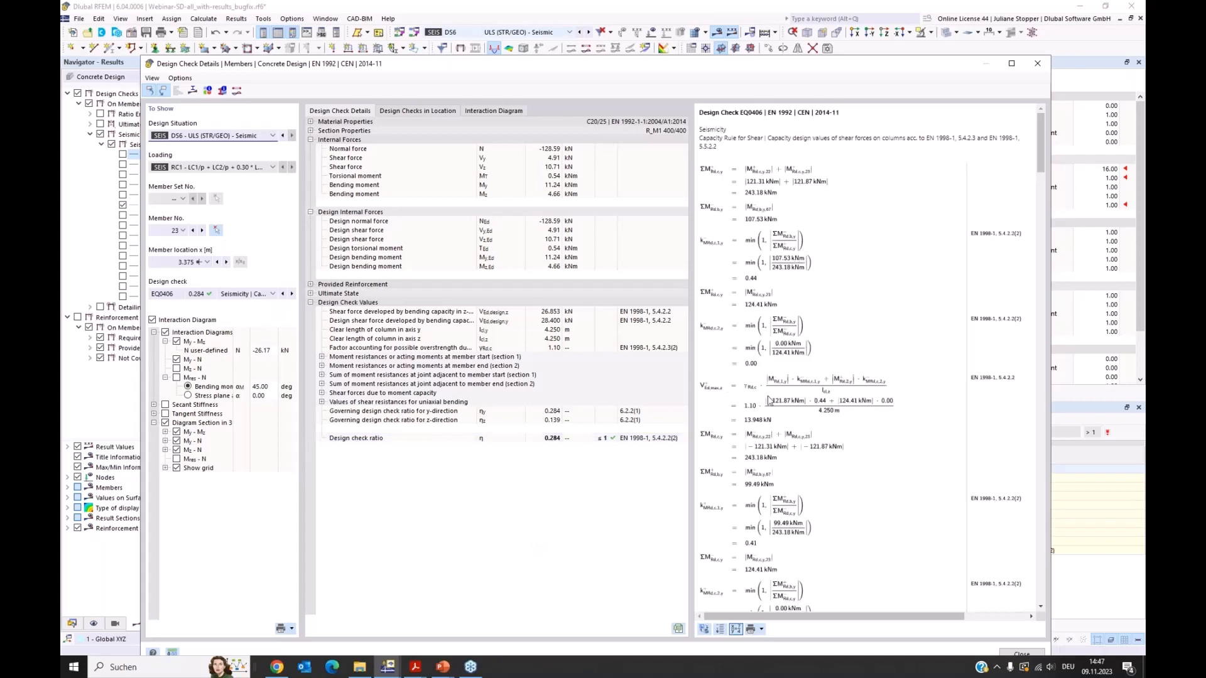
pyautogui.scroll(-2, 762, 372)
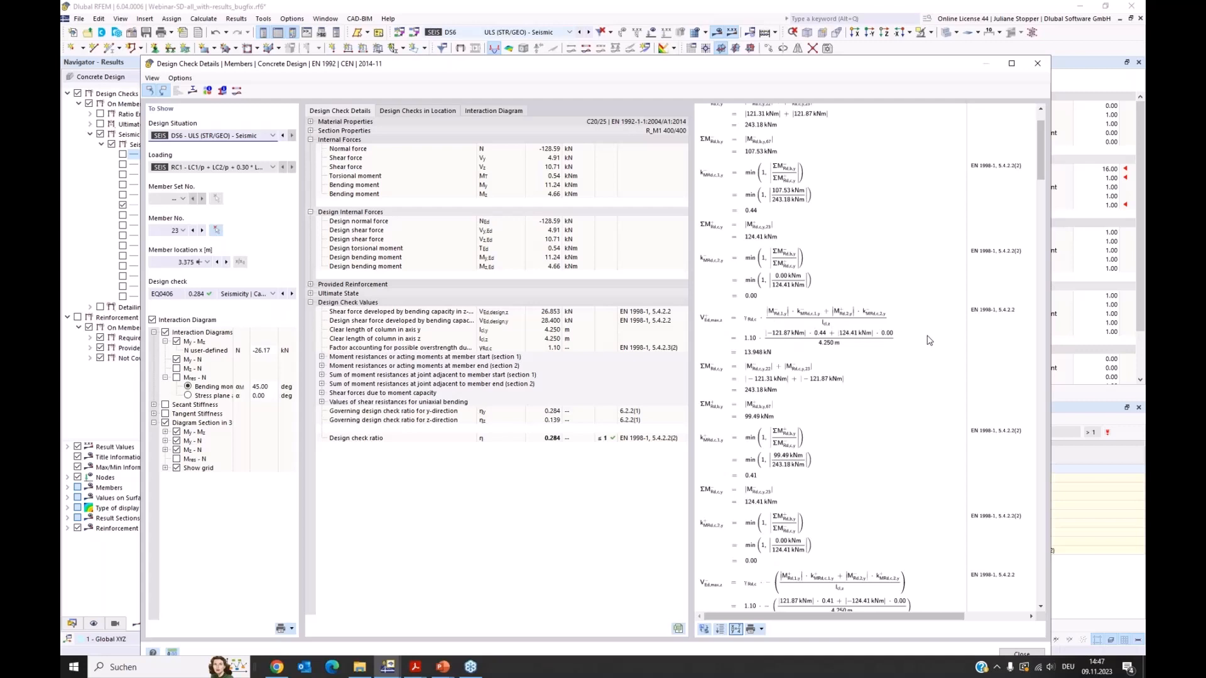
pyautogui.scroll(-3, 929, 341)
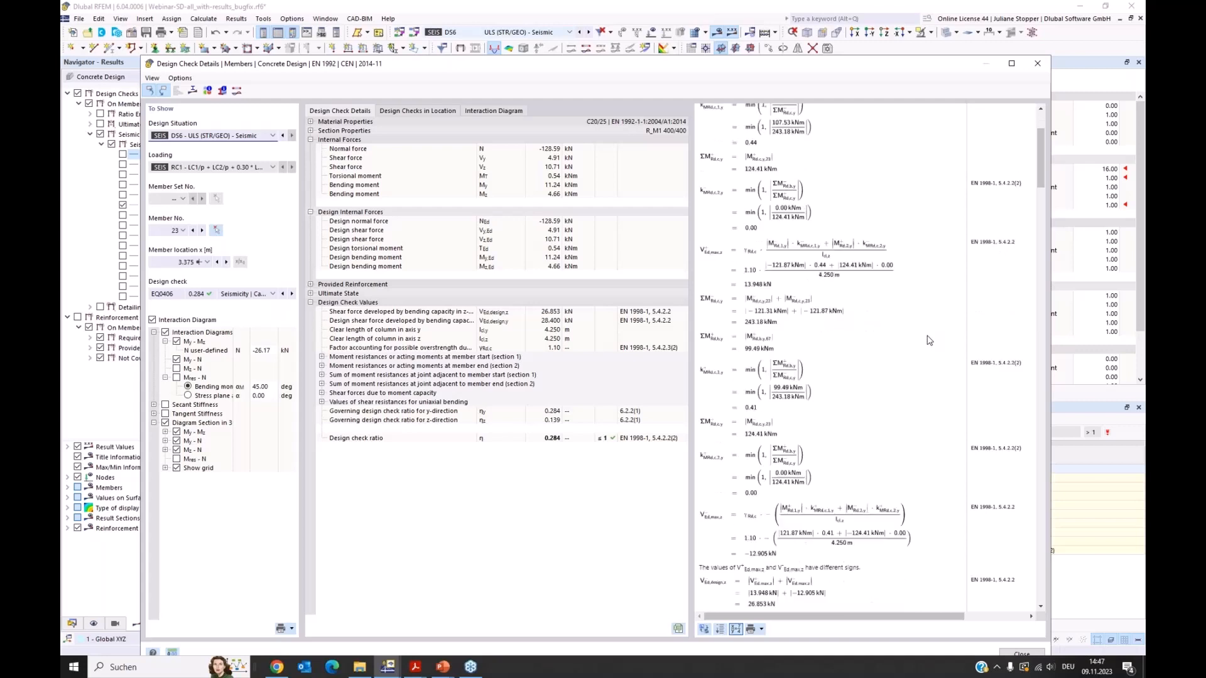
pyautogui.scroll(-3, 930, 340)
pyautogui.scroll(-6, 929, 340)
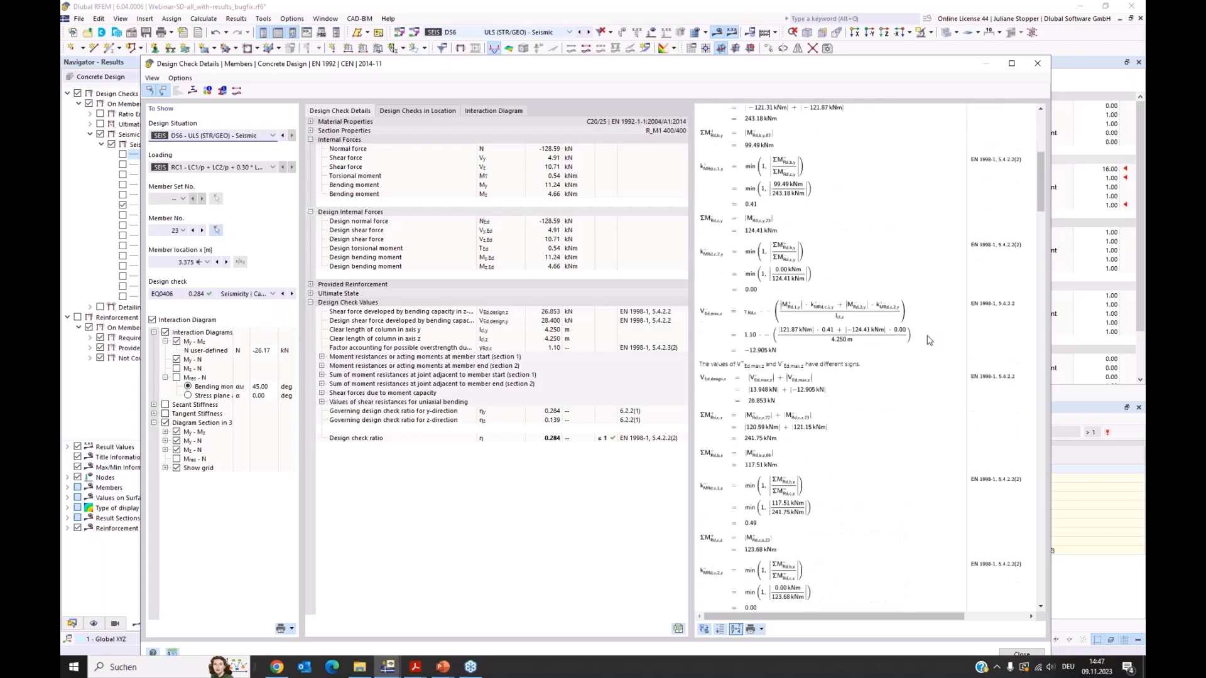
pyautogui.scroll(-8, 929, 341)
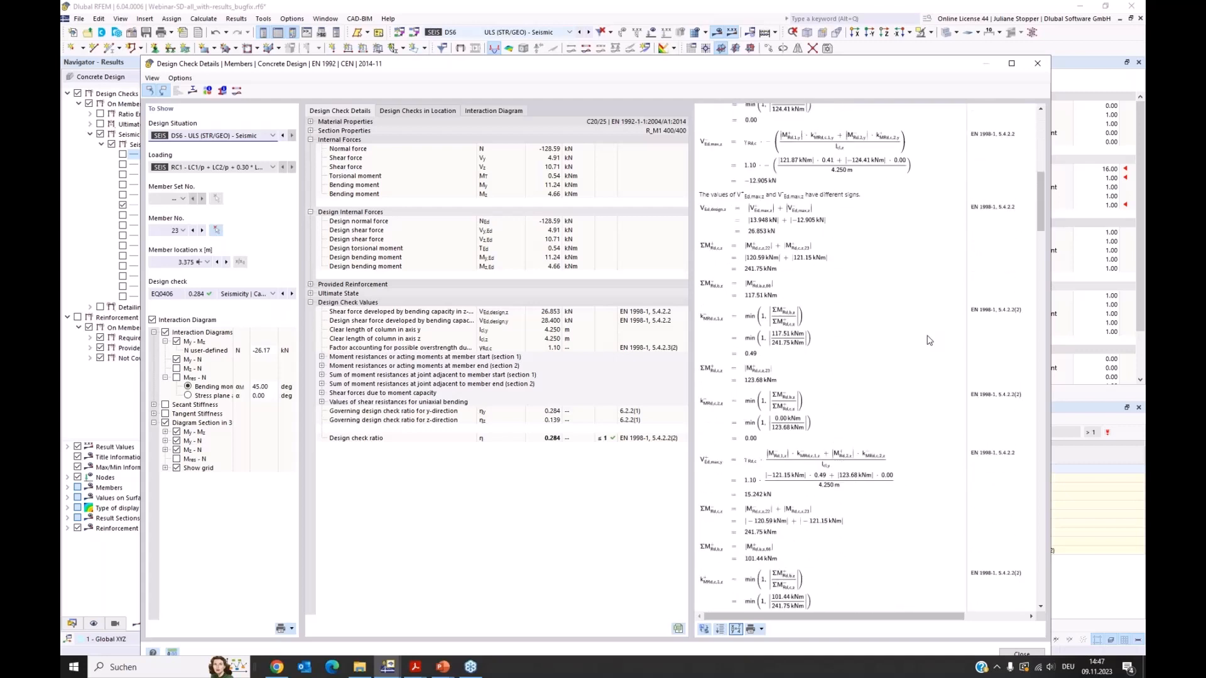
pyautogui.scroll(-20, 929, 340)
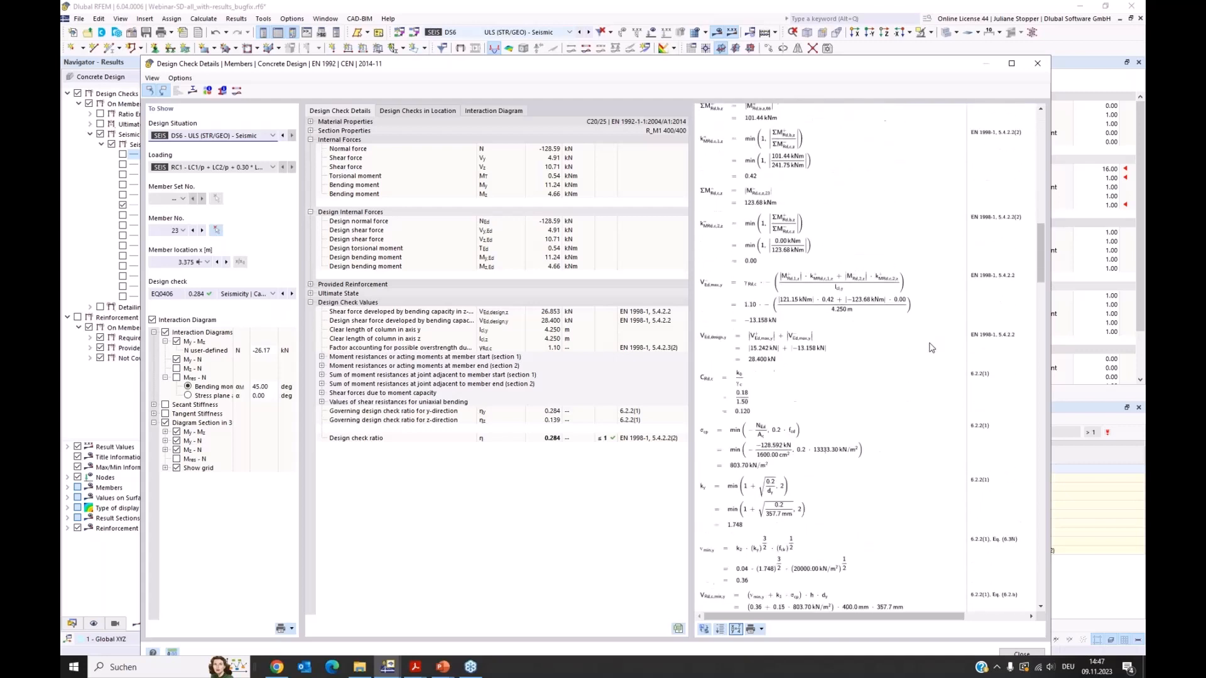
pyautogui.scroll(-20, 932, 347)
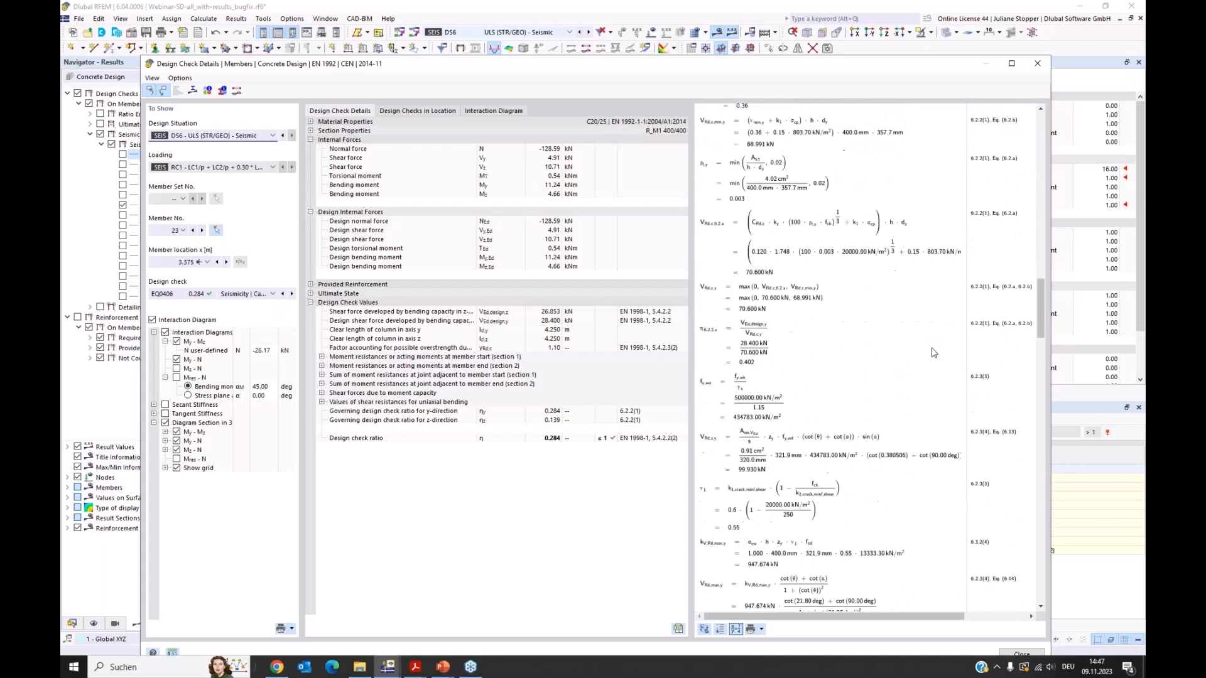
pyautogui.scroll(-20, 933, 353)
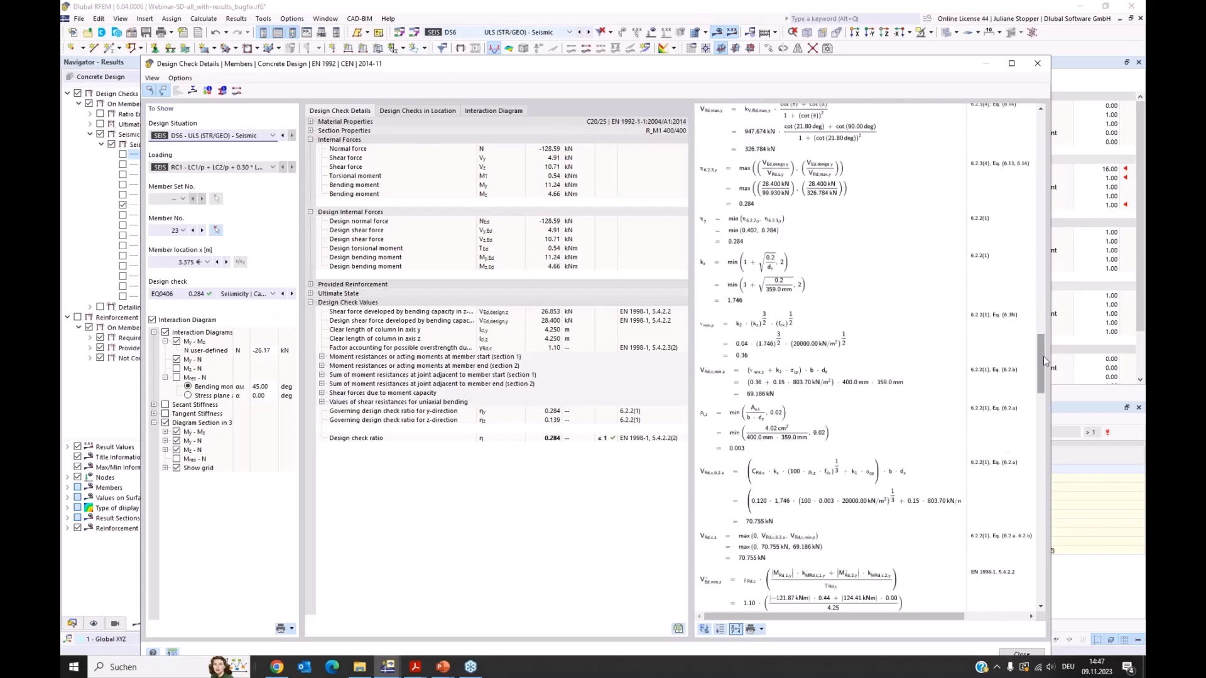
pyautogui.moveTo(1042, 357); pyautogui.dragTo(1045, 408)
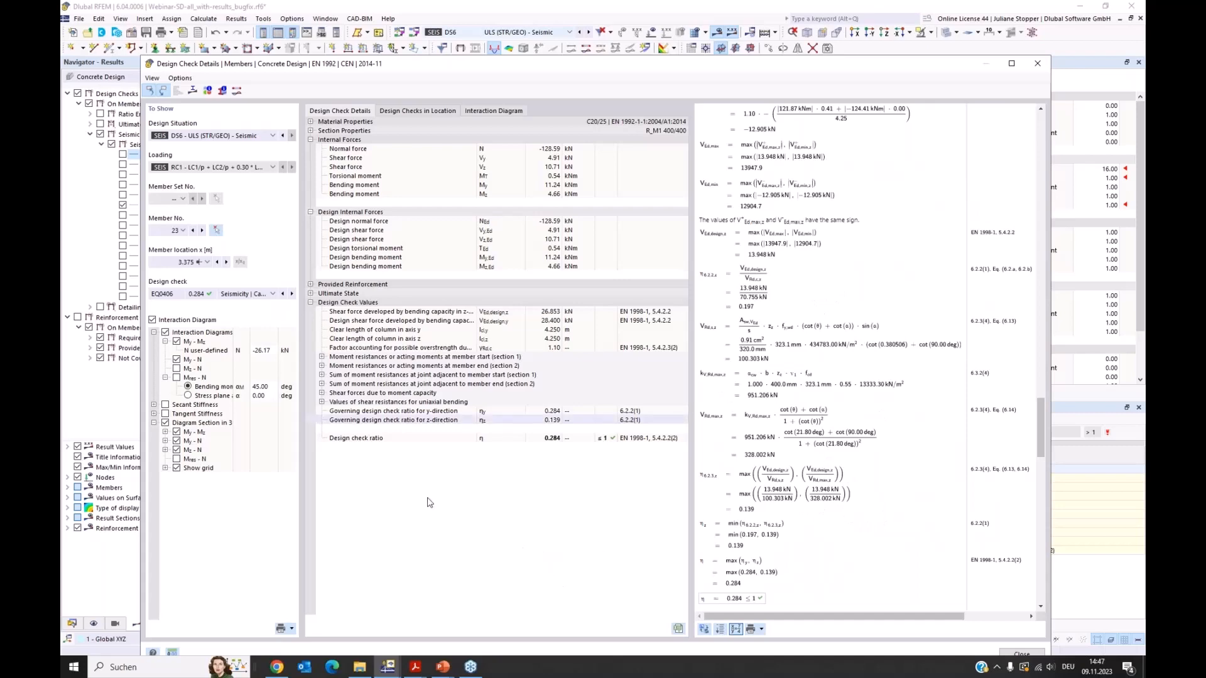
pyautogui.click(1037, 63)
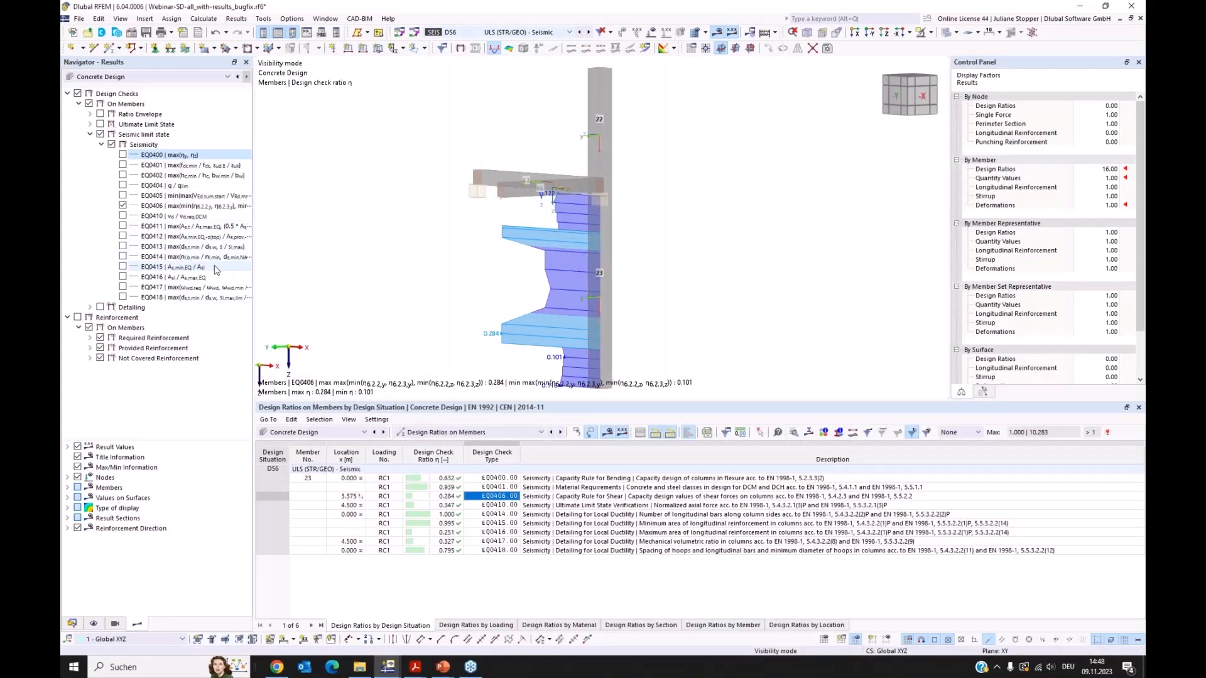
# Display the EQ0417 mechanical volumetric ratio results instead of the EQ0406 results and select column 23's EQ0417 check in the results table.
pyautogui.click(122, 287)
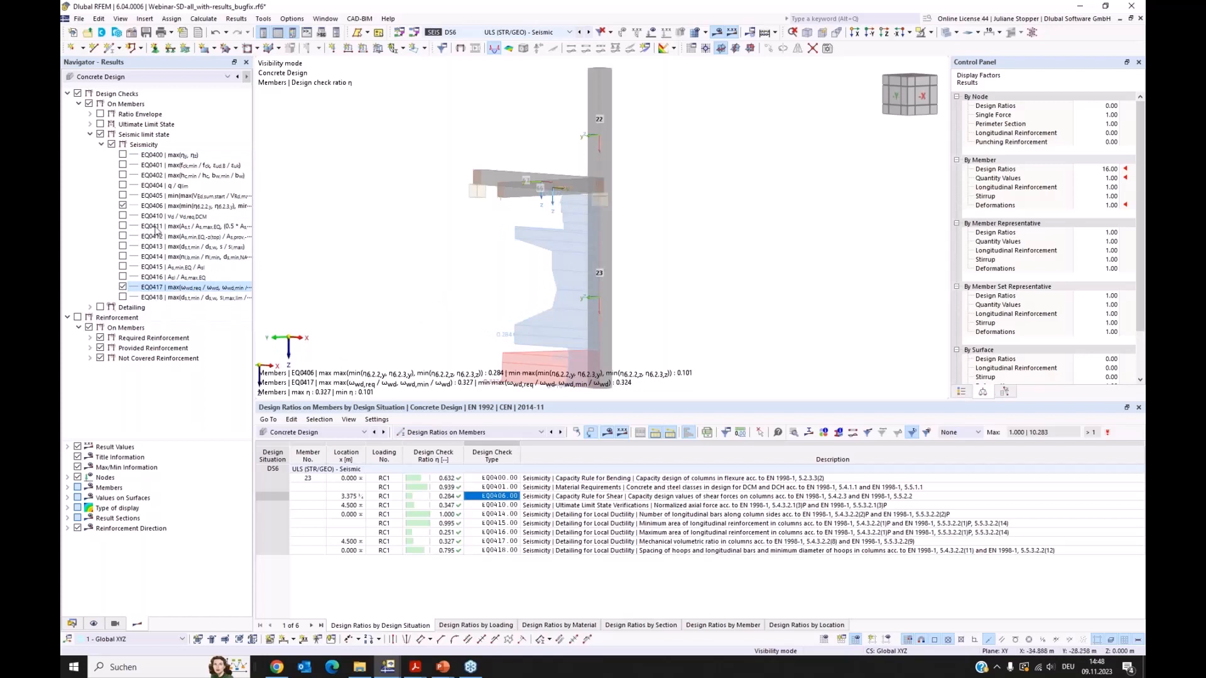
pyautogui.click(123, 206)
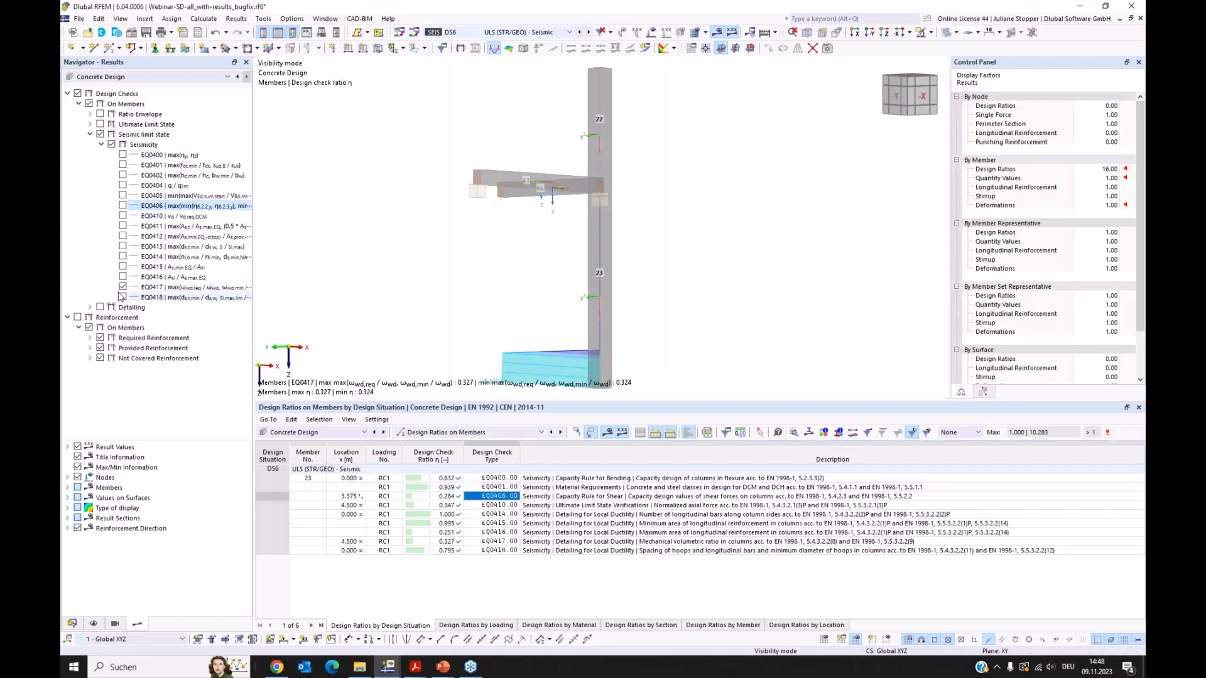
pyautogui.click(192, 292)
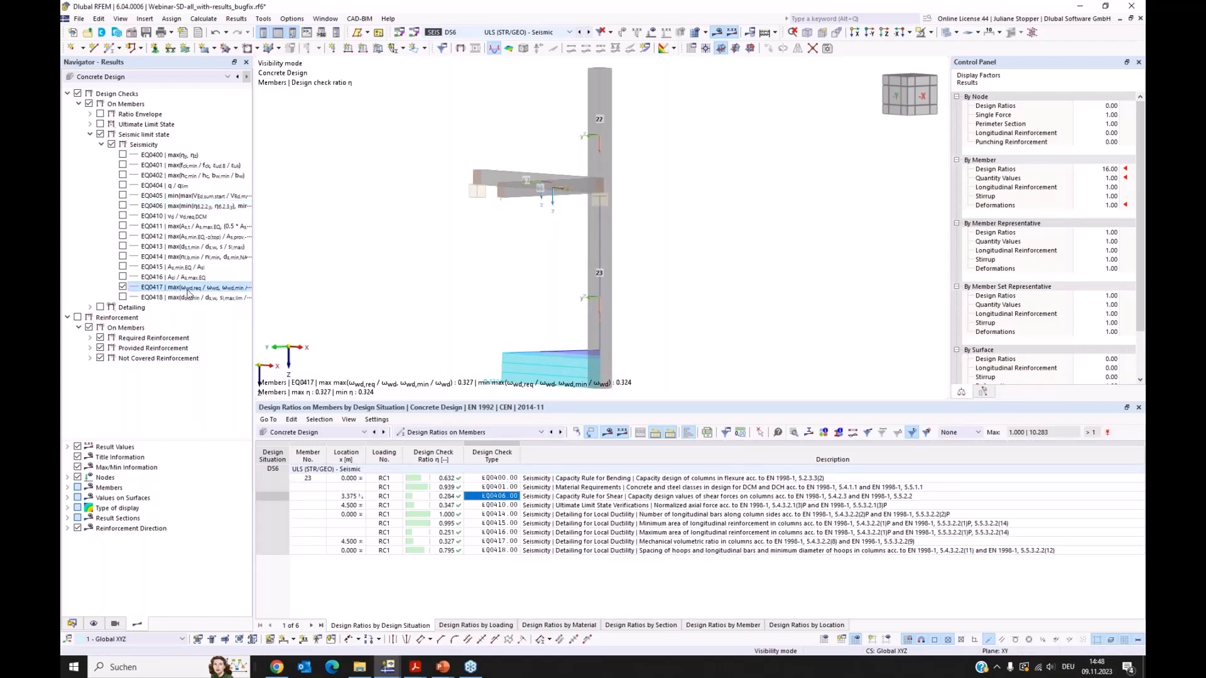
pyautogui.click(418, 542)
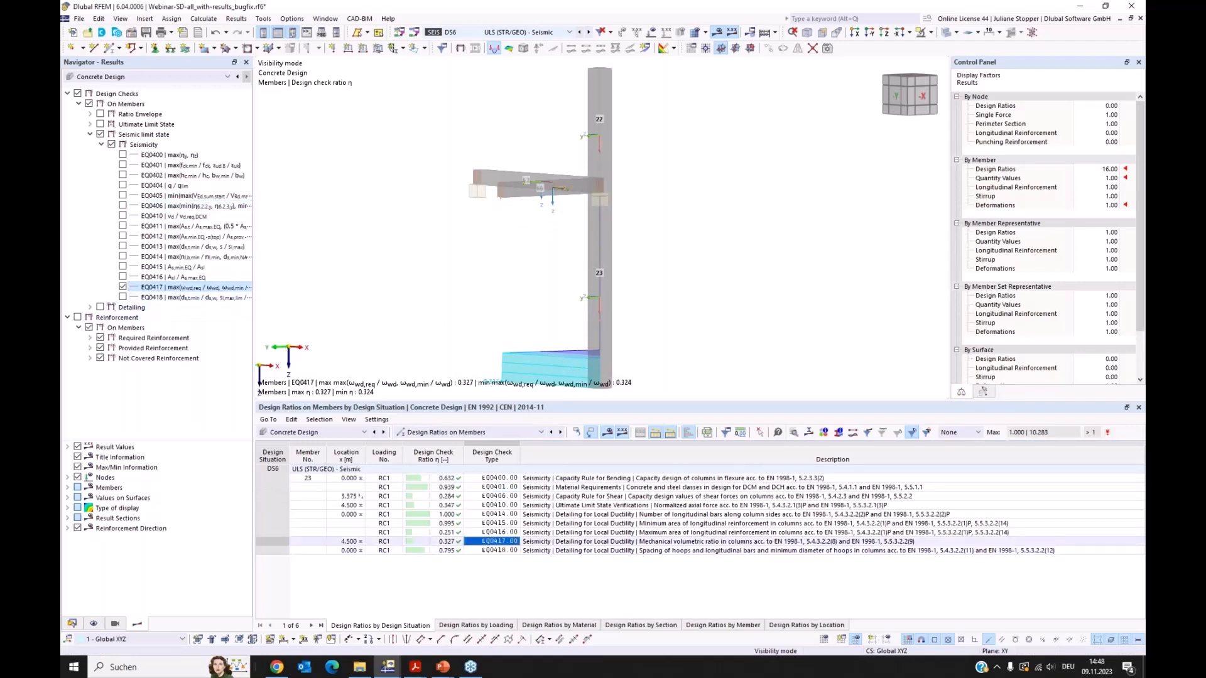
# Examine column 23's EQ0417 check details, from the confining hoop ratio to the final design ratio, and close them.
pyautogui.doubleClick(495, 542)
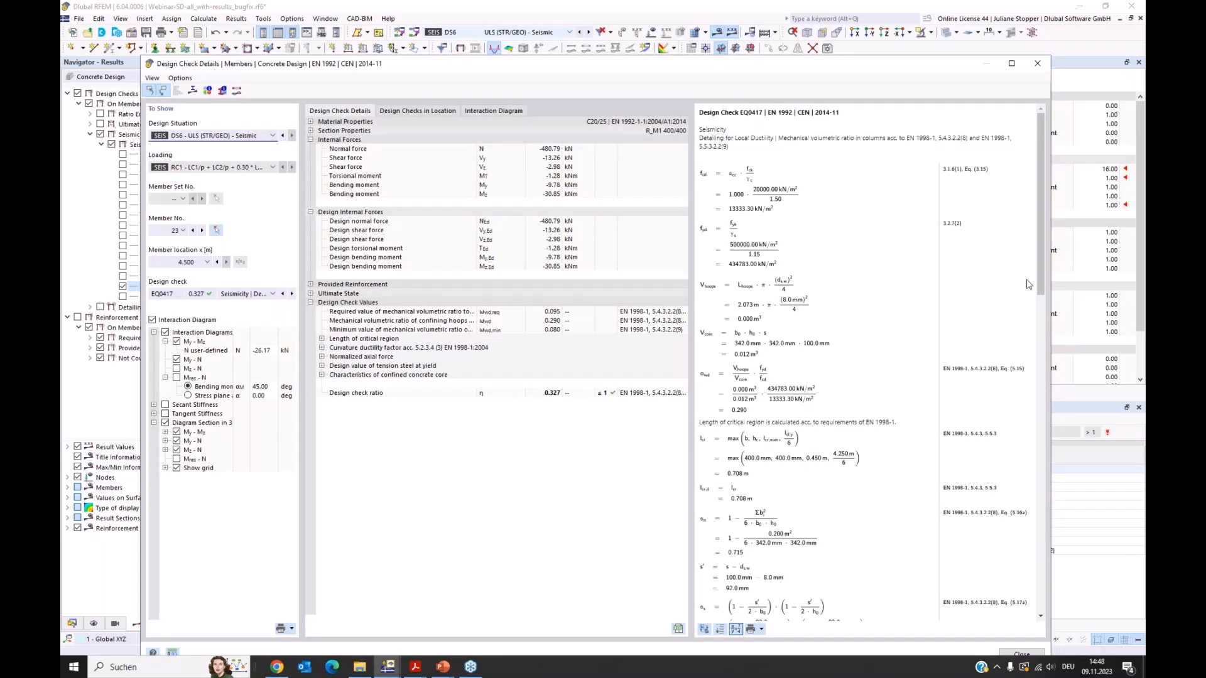
pyautogui.moveTo(1042, 273)
pyautogui.mouseDown()
pyautogui.moveTo(1042, 284)
pyautogui.moveTo(1042, 274)
pyautogui.mouseUp()
pyautogui.scroll(-5, 809, 368)
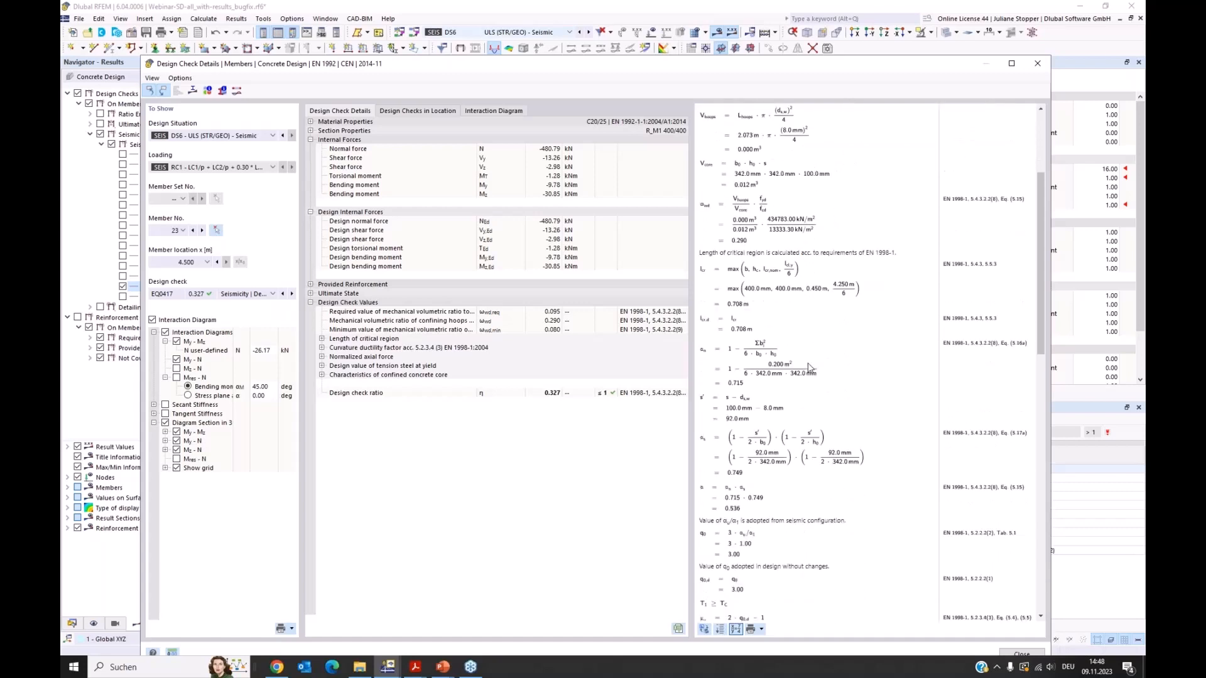
pyautogui.scroll(-3, 809, 368)
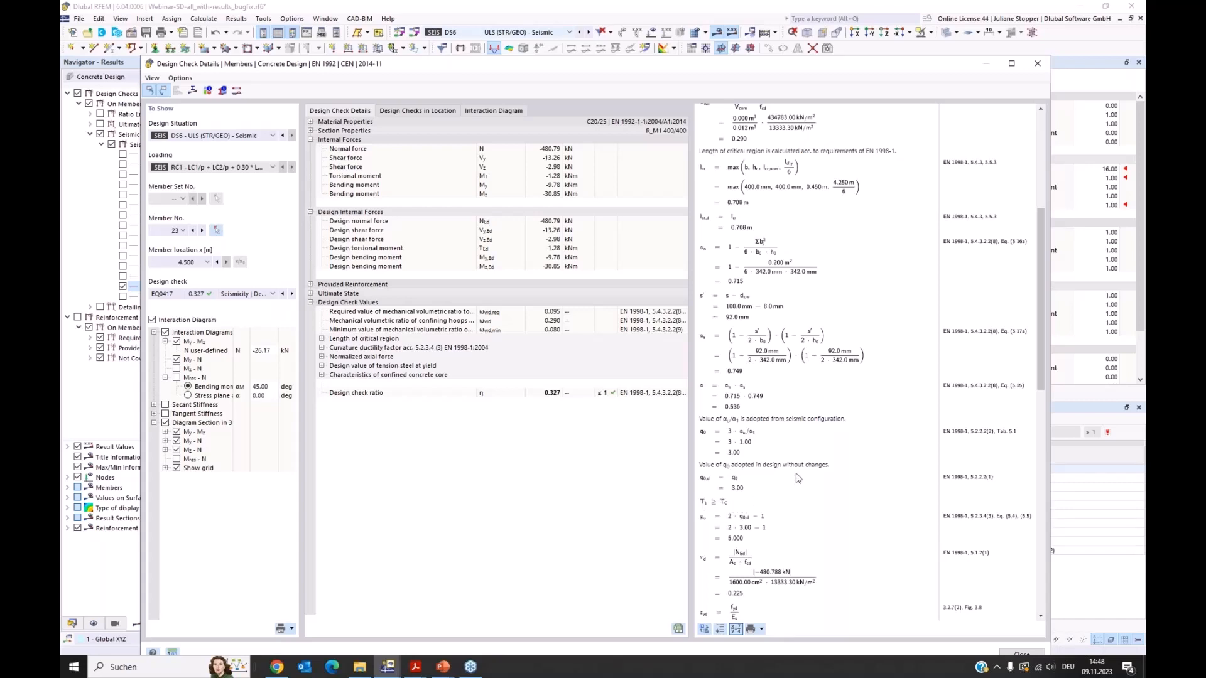
pyautogui.scroll(-1, 803, 475)
pyautogui.scroll(-4, 804, 474)
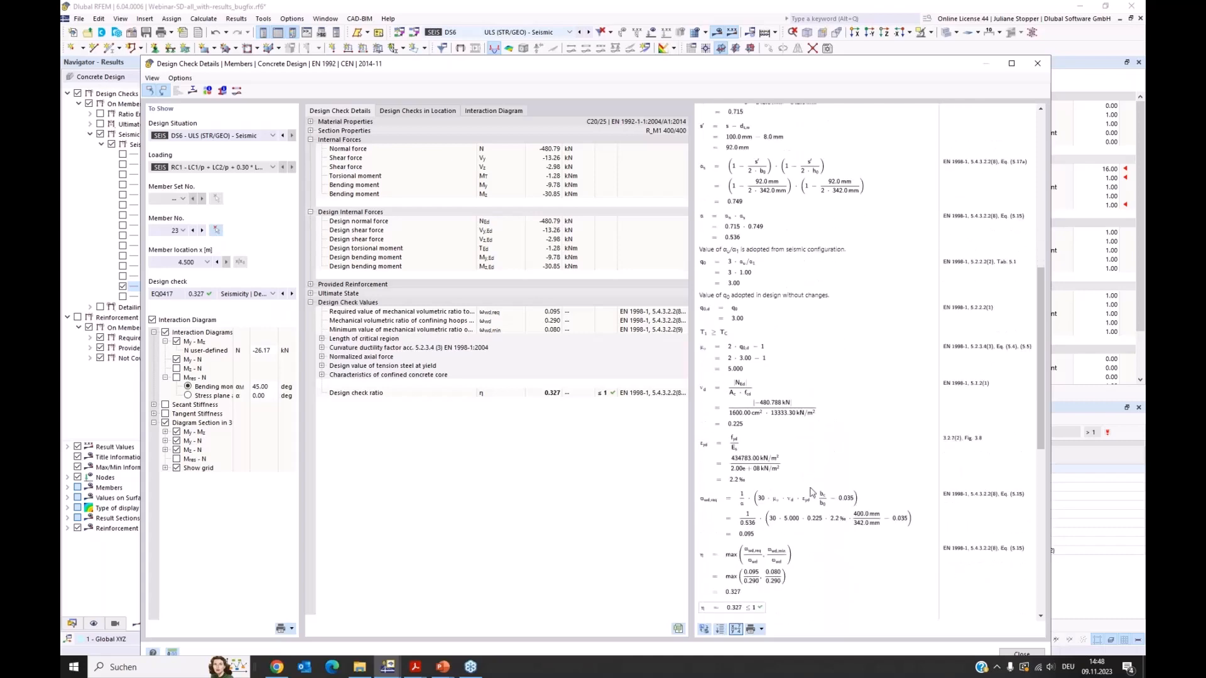
pyautogui.click(1038, 65)
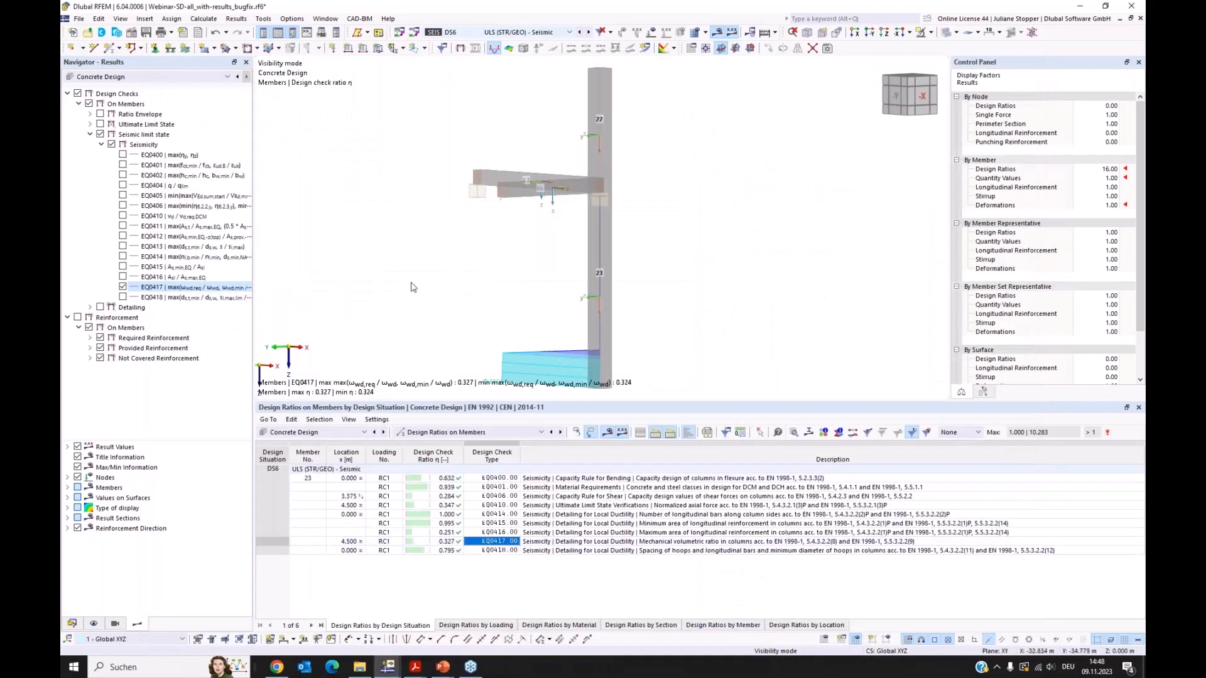
# Display the EQ0405 beam shear results on the joint instead of EQ0417, and lift the results limitation to column 23.
pyautogui.click(123, 287)
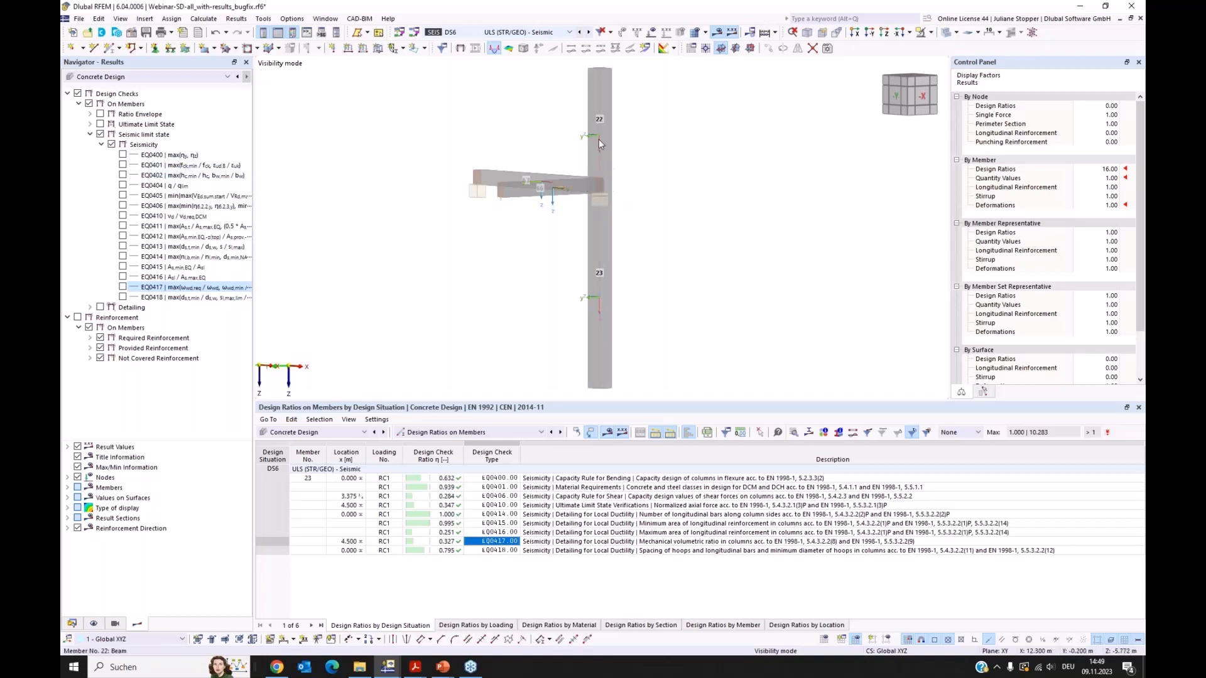
pyautogui.click(123, 195)
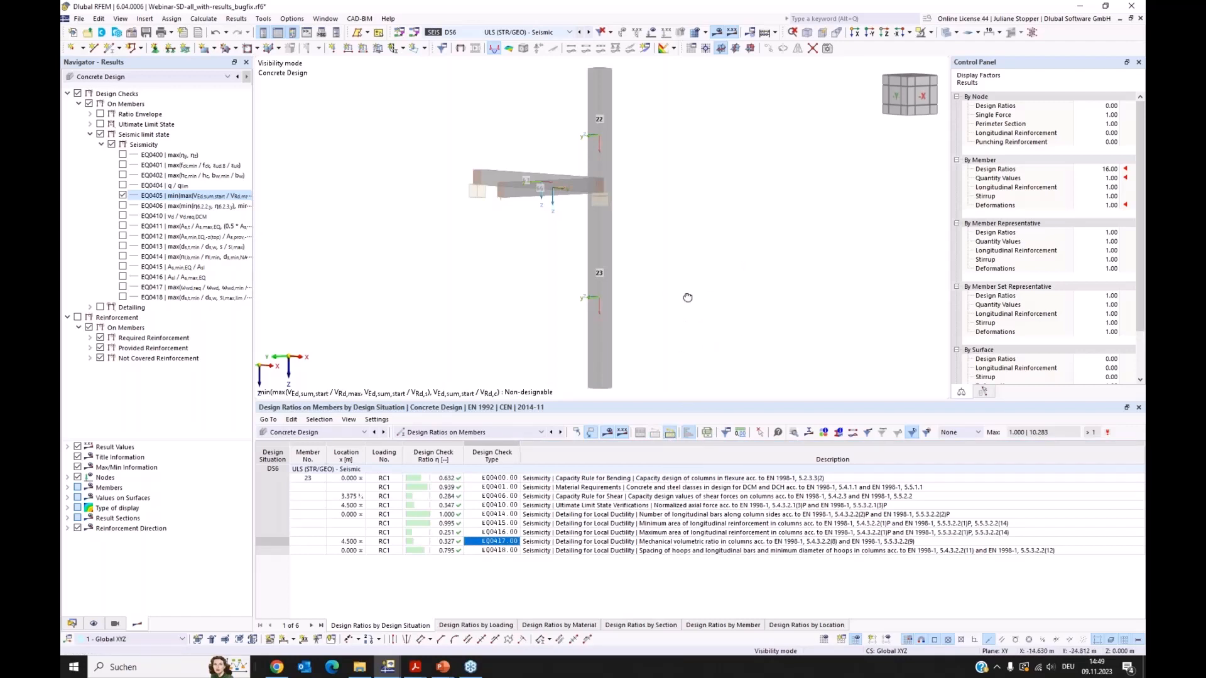
pyautogui.keyDown('ctrl'); pyautogui.moveTo(687, 297); pyautogui.dragTo(653, 330, button='middle'); pyautogui.keyUp('ctrl')
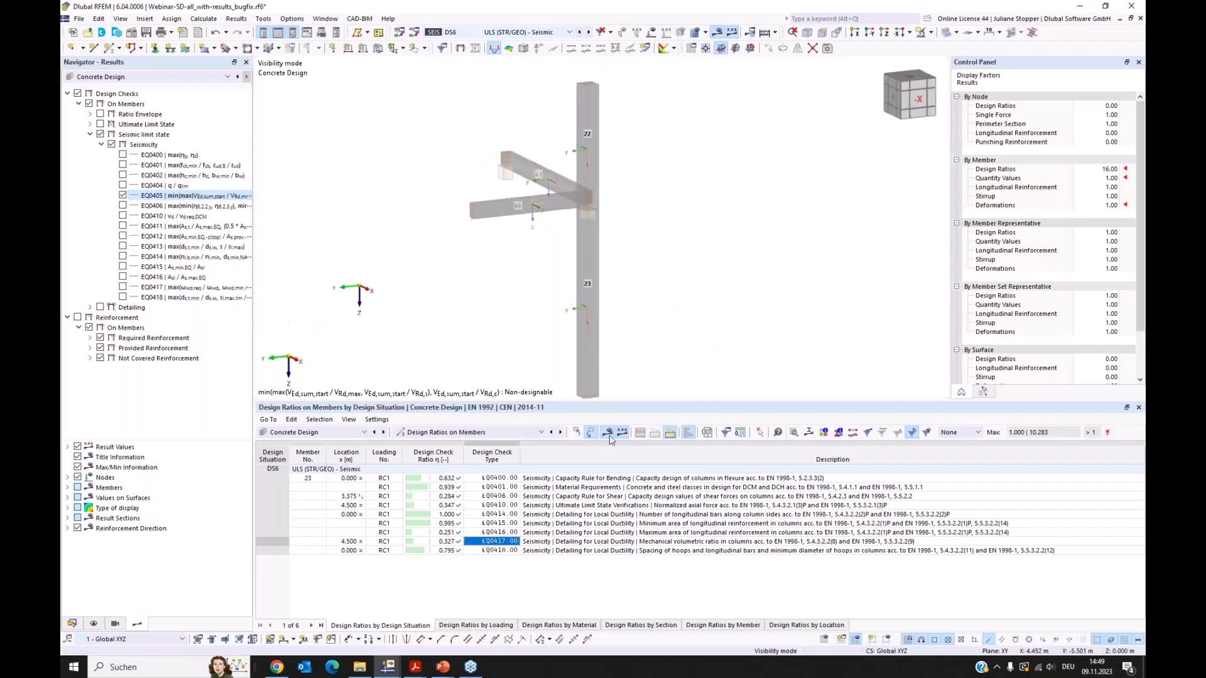
pyautogui.click(651, 433)
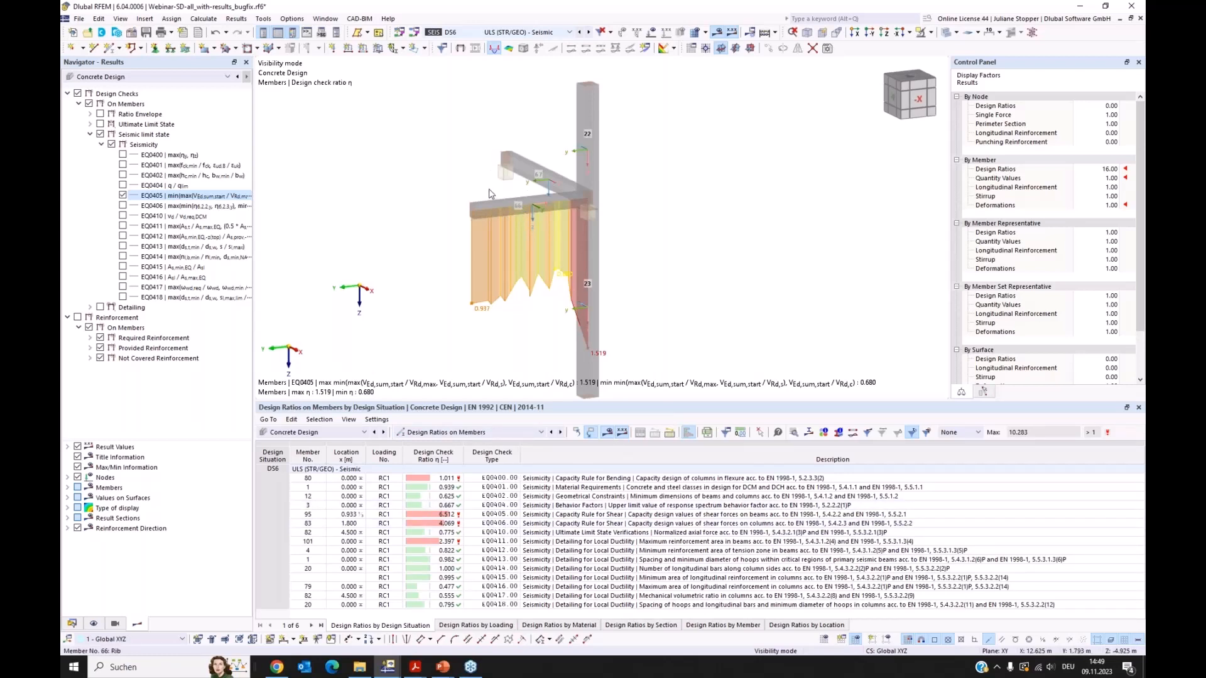
# Limit the results table to beam 66, examine the capacity design shear formulas of its EQ0405 check, and close the details.
pyautogui.click(529, 209)
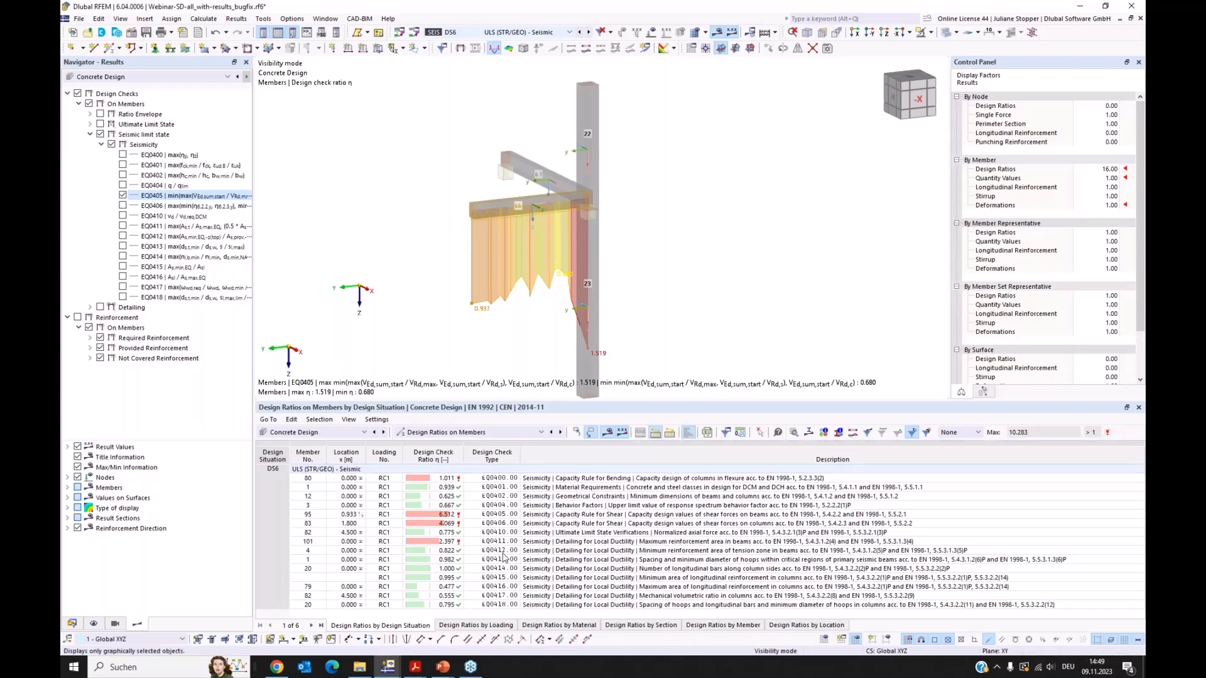
pyautogui.click(499, 487)
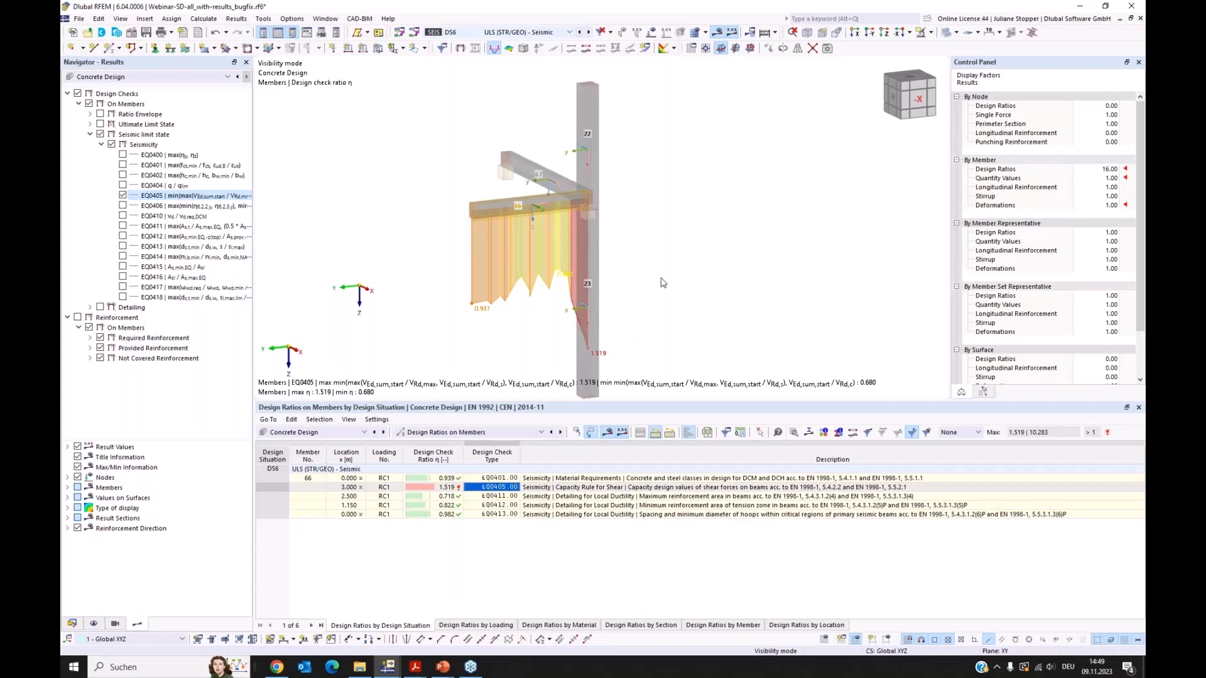
pyautogui.click(794, 432)
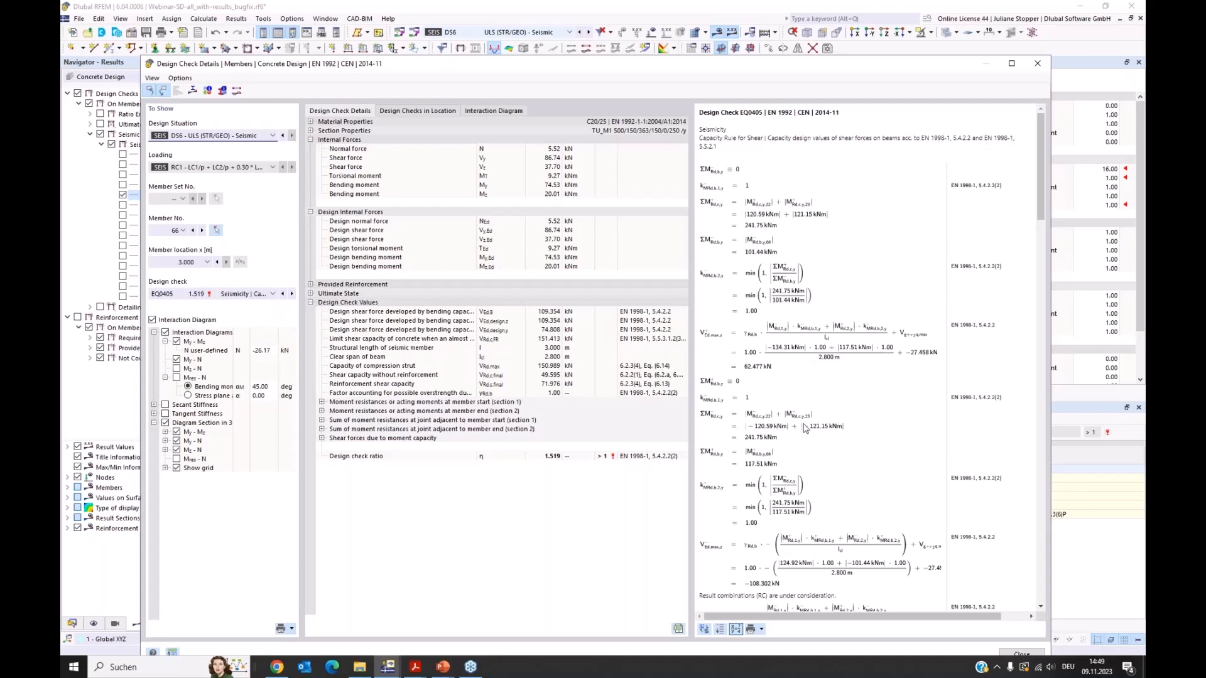
pyautogui.scroll(-3, 804, 427)
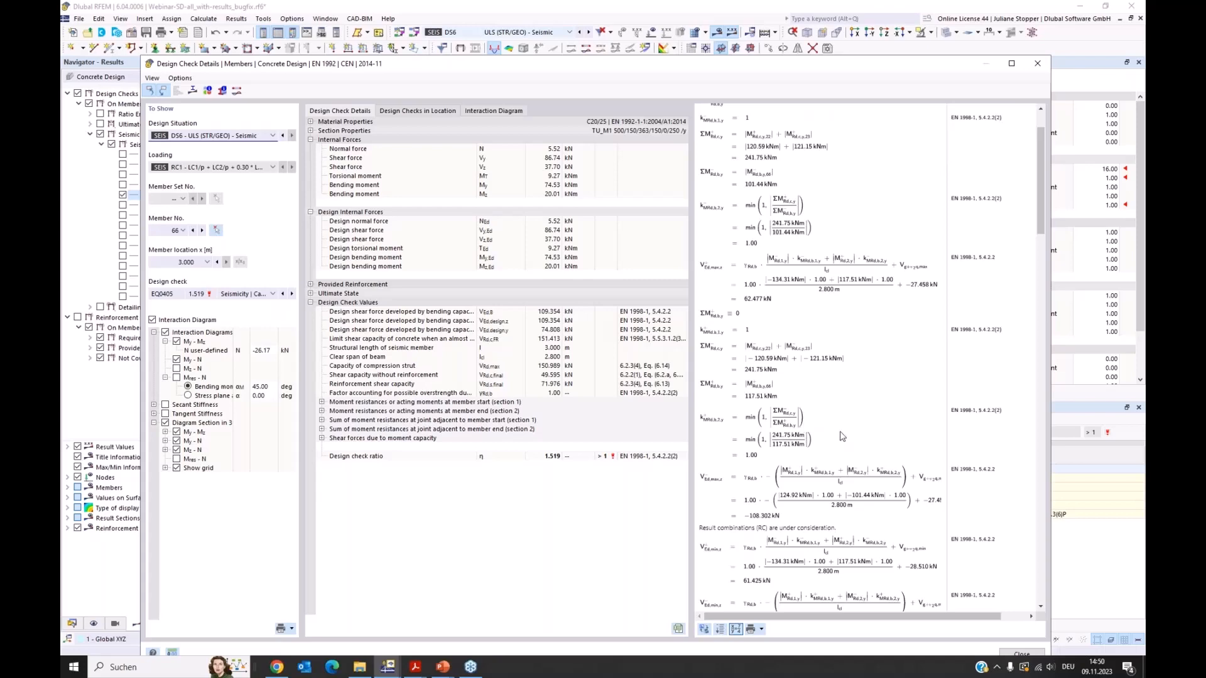
pyautogui.click(1037, 64)
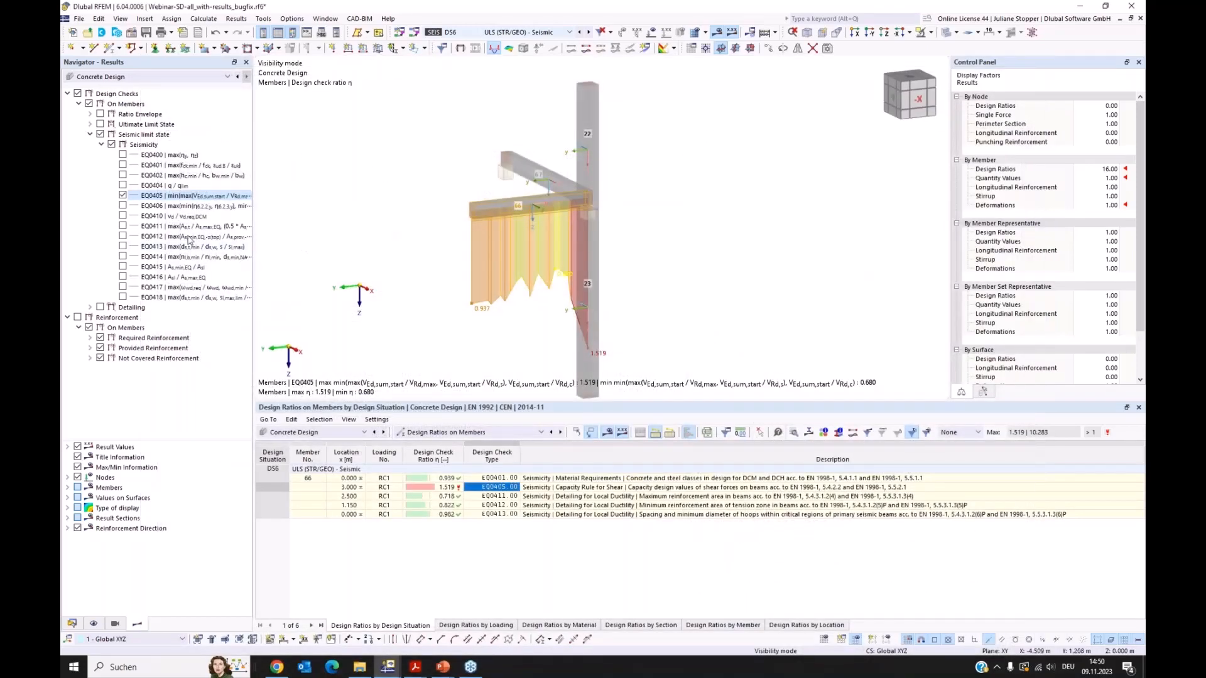
# Display the EQ0411 maximum reinforcement results instead of the EQ0405 results and select beam 66's EQ0411 check.
pyautogui.click(123, 195)
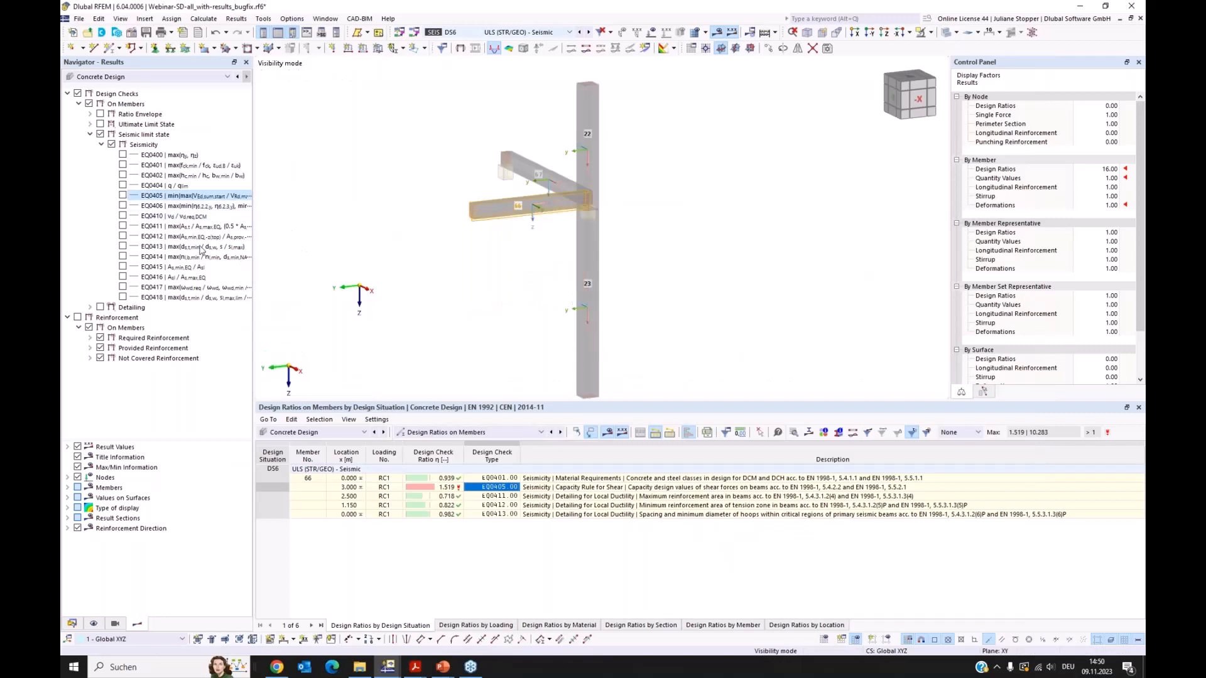
pyautogui.click(122, 226)
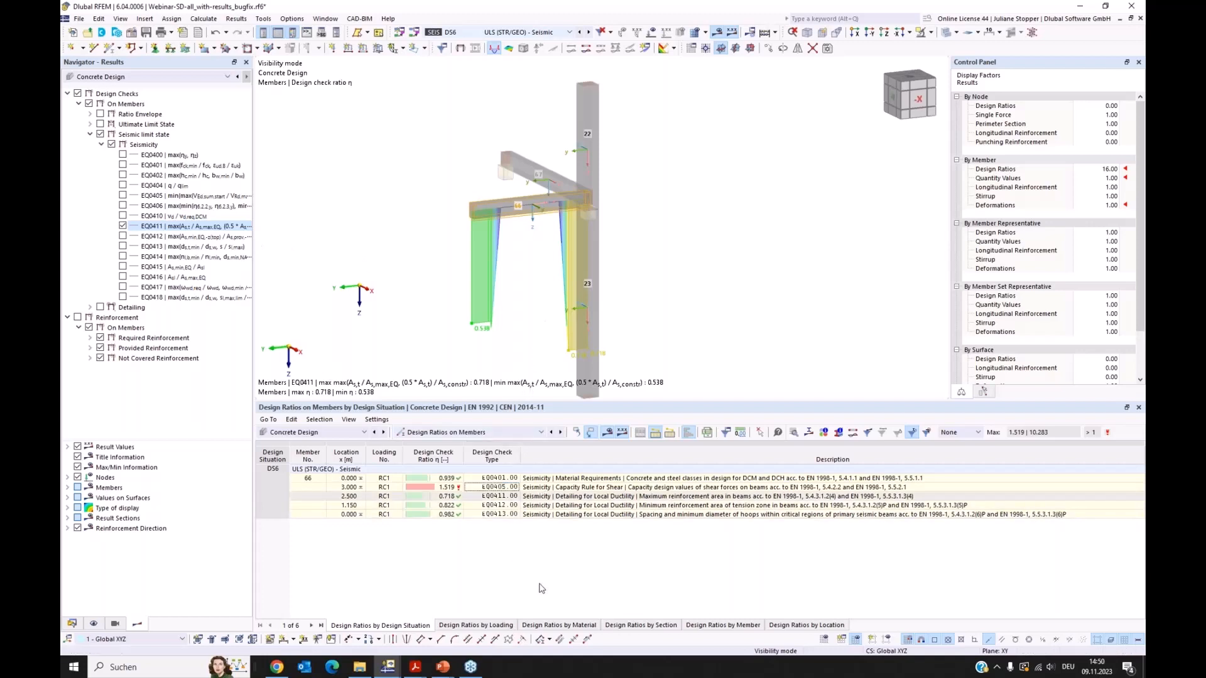
pyautogui.click(535, 500)
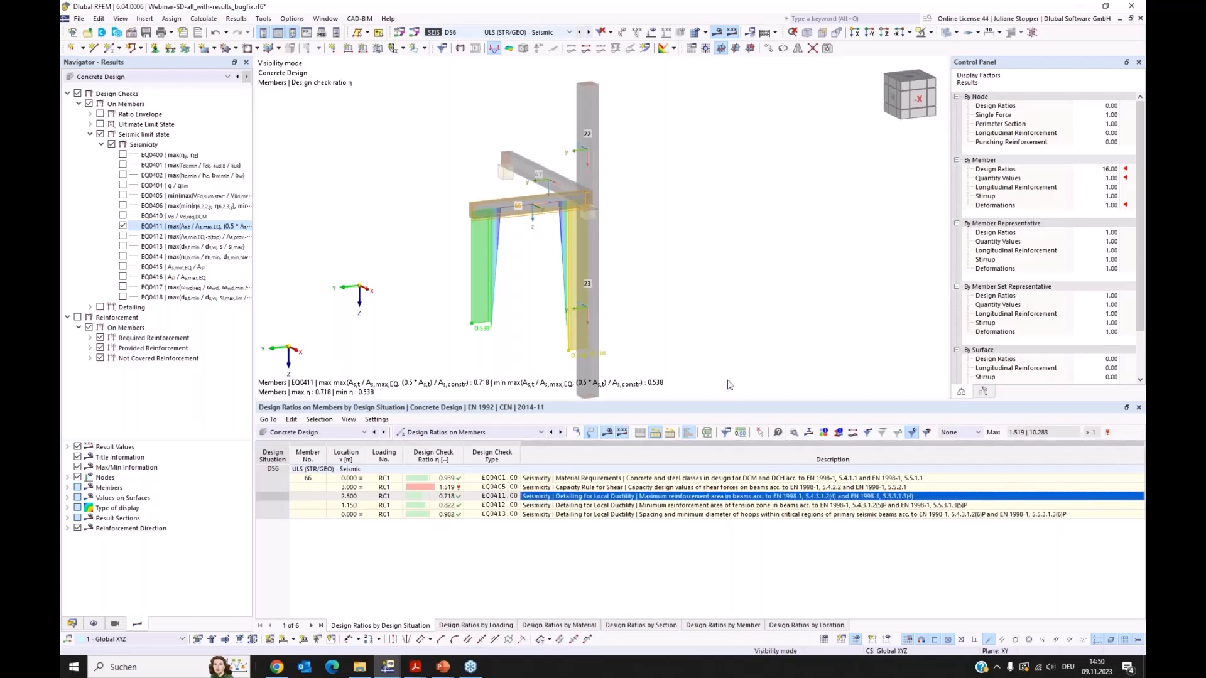
# Examine beam 66's EQ0411 check details, from the critical region length to the final design ratio, and close them.
pyautogui.doubleClick(552, 498)
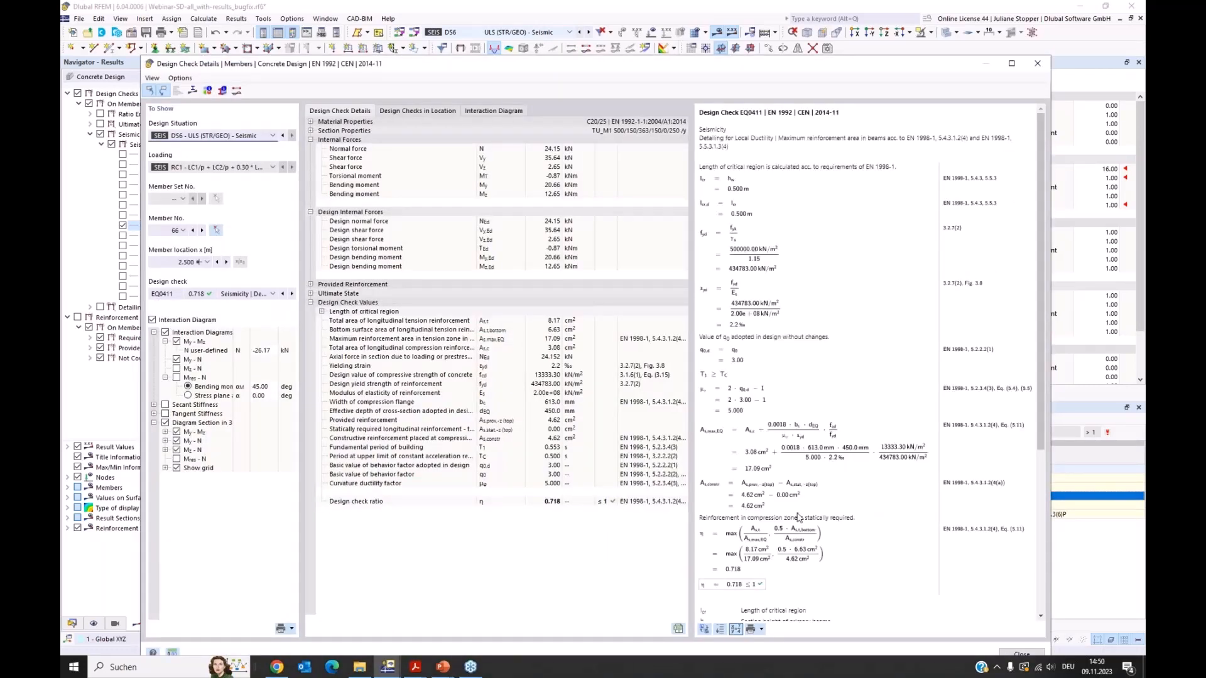
pyautogui.scroll(-3, 795, 515)
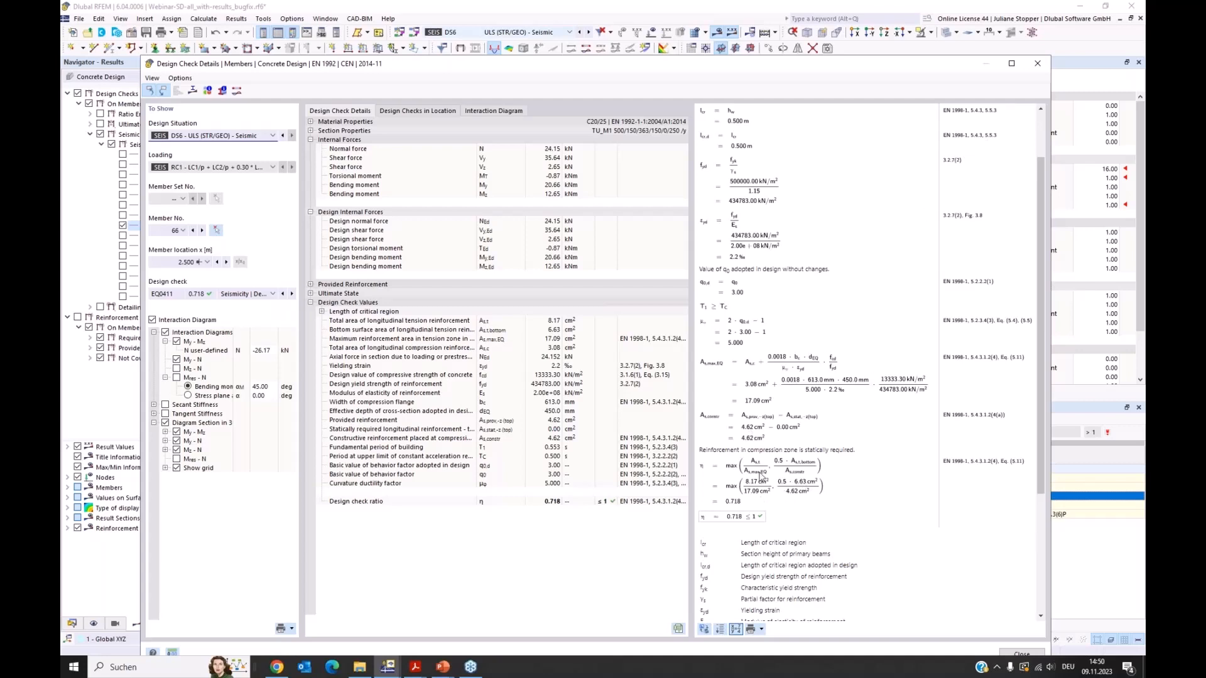
pyautogui.click(1038, 70)
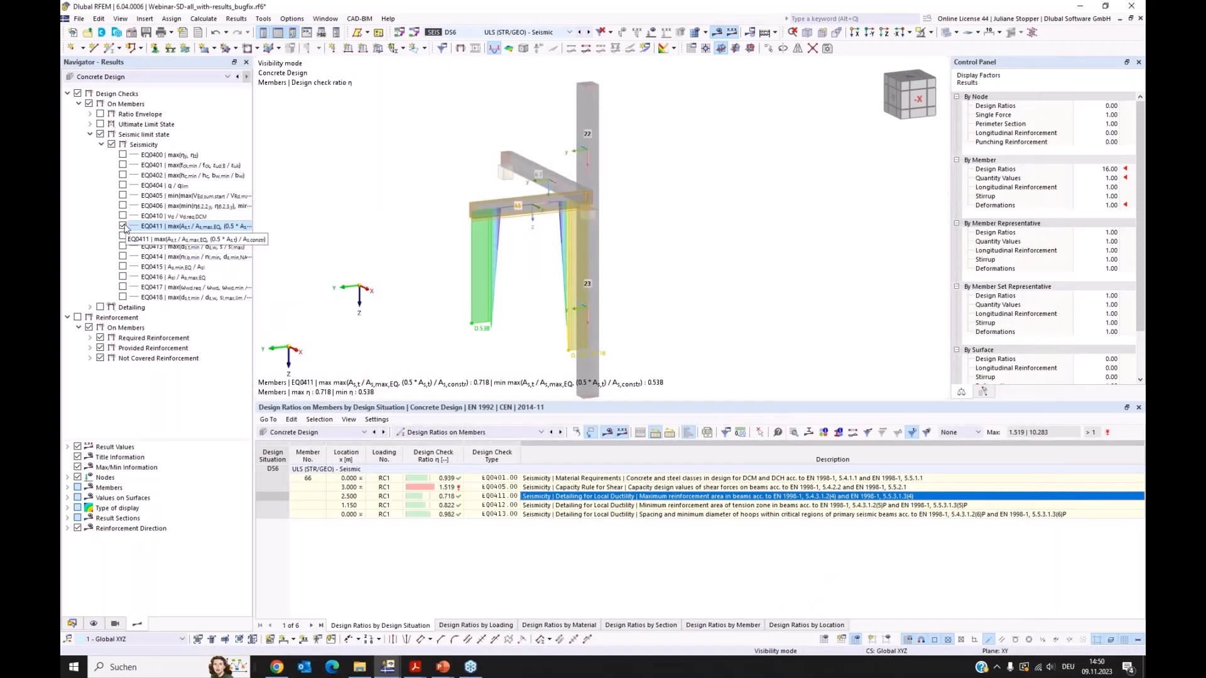
# Display the EQ0413 hoop spacing results instead of the EQ0411 results, and hide the members' local axis systems and all object numbering.
pyautogui.click(123, 247)
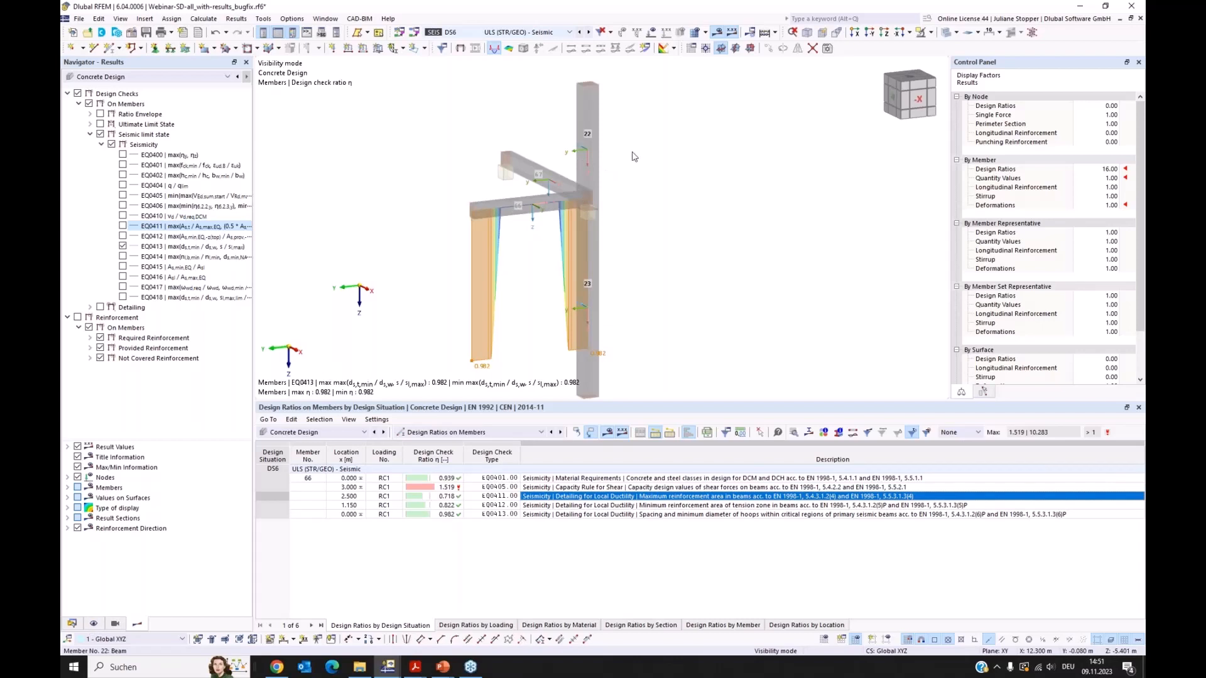
pyautogui.rightClick(591, 111)
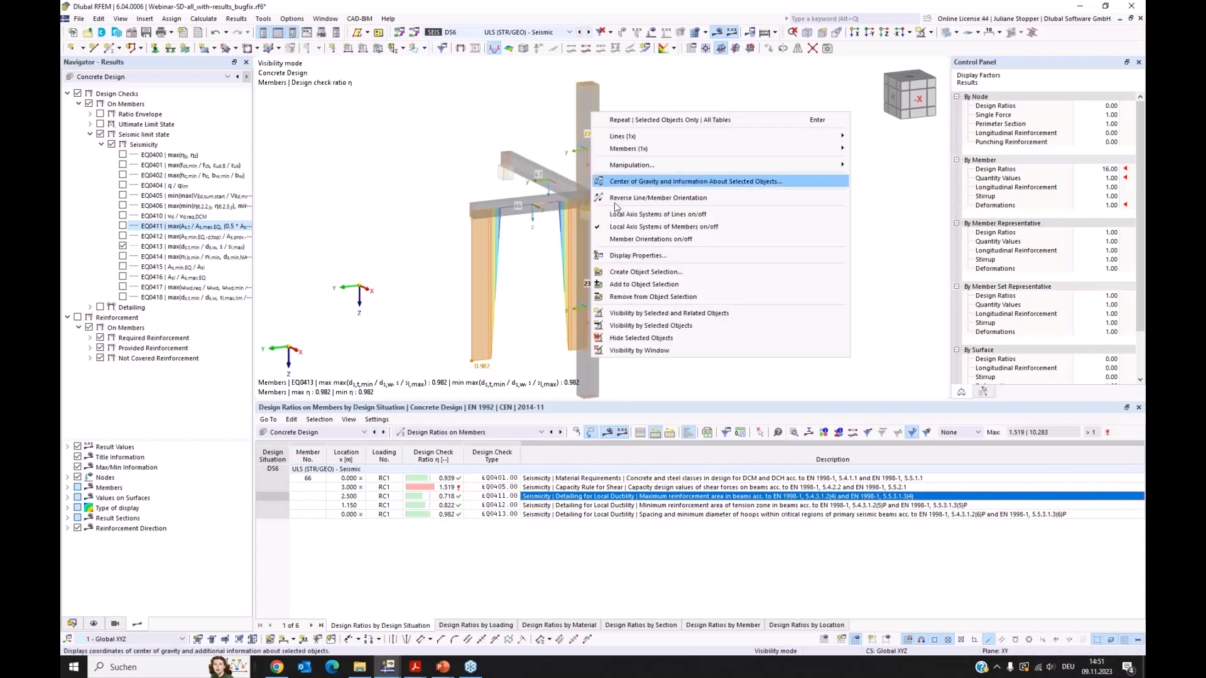
pyautogui.click(664, 227)
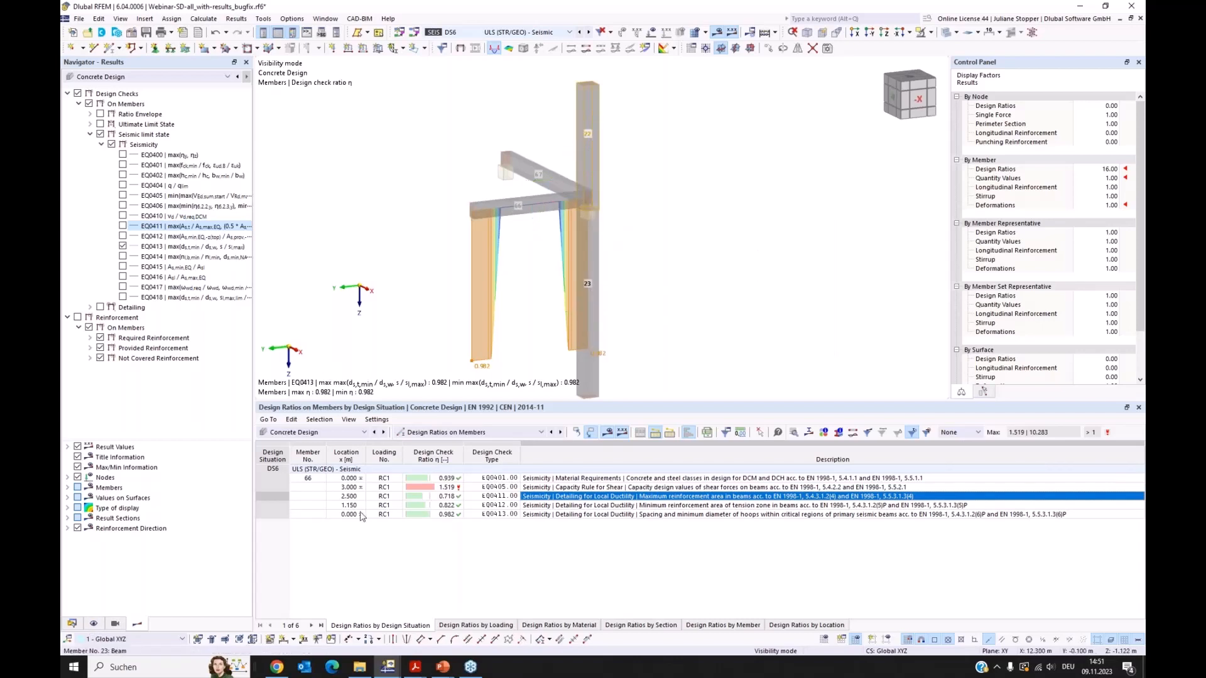
pyautogui.click(93, 625)
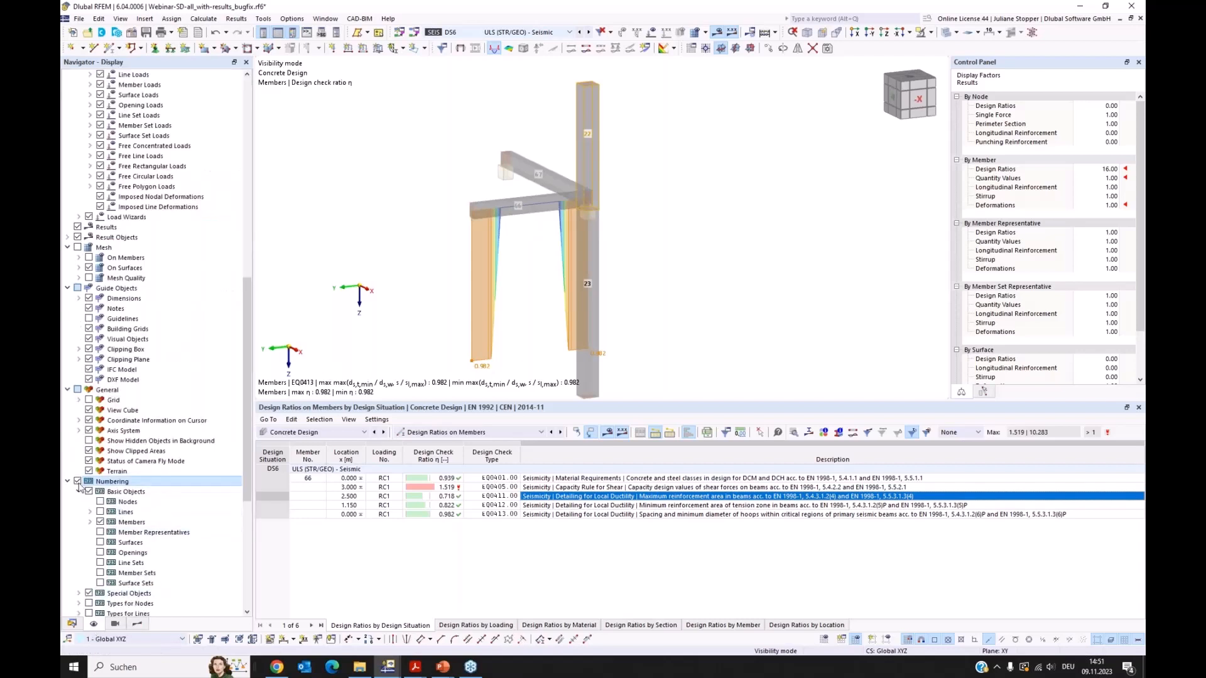
# Cancel the visibility mode of the column joint and fit the entire building in the view.
pyautogui.click(932, 33)
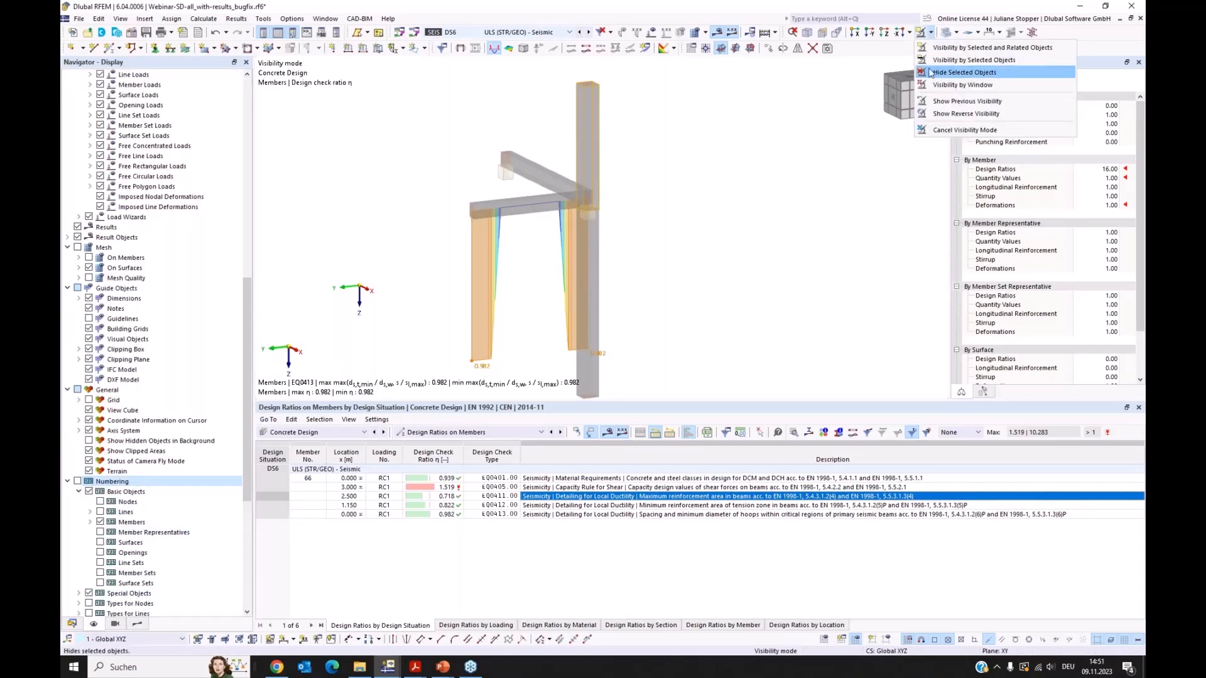
pyautogui.click(964, 130)
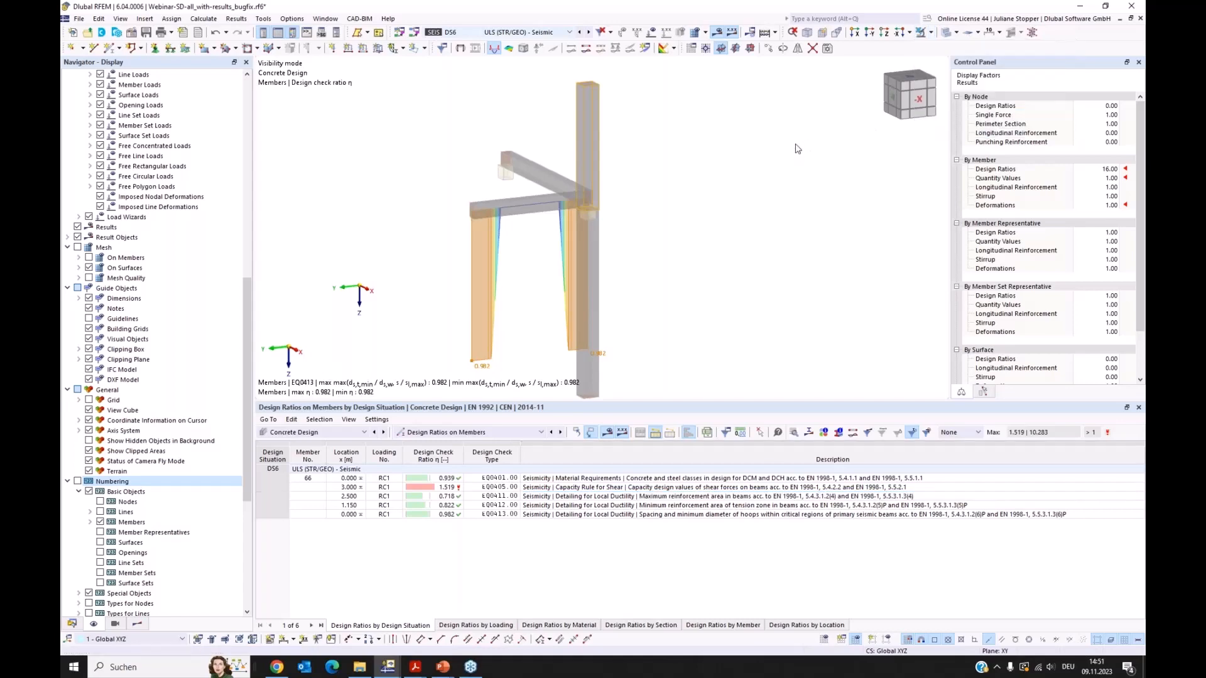
pyautogui.click(793, 33)
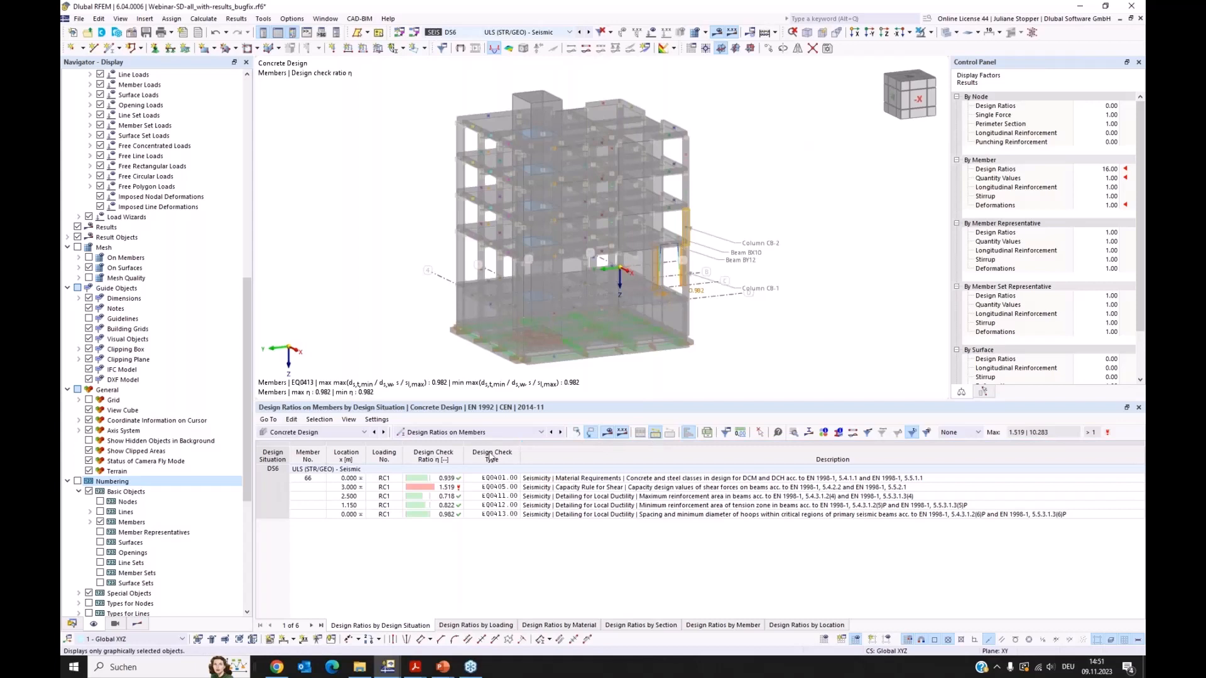
# Extend the results to all members and display the EQ0400 column bending check on the whole building instead of EQ0413.
pyautogui.click(137, 625)
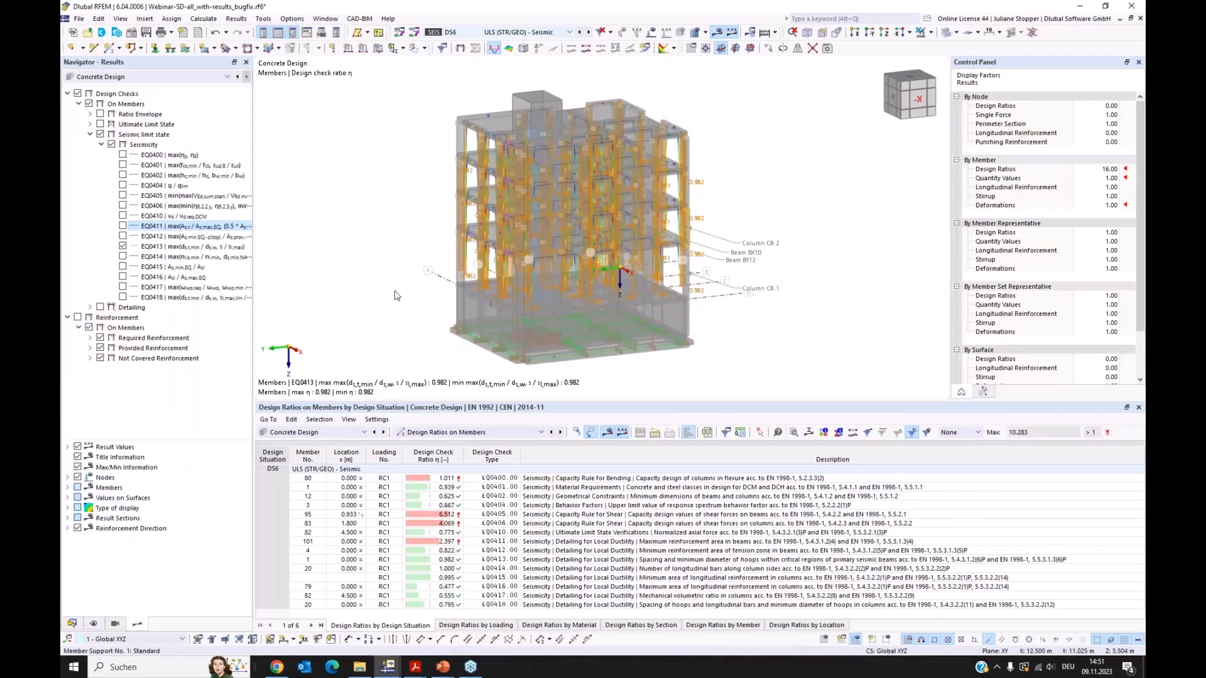
pyautogui.click(152, 155)
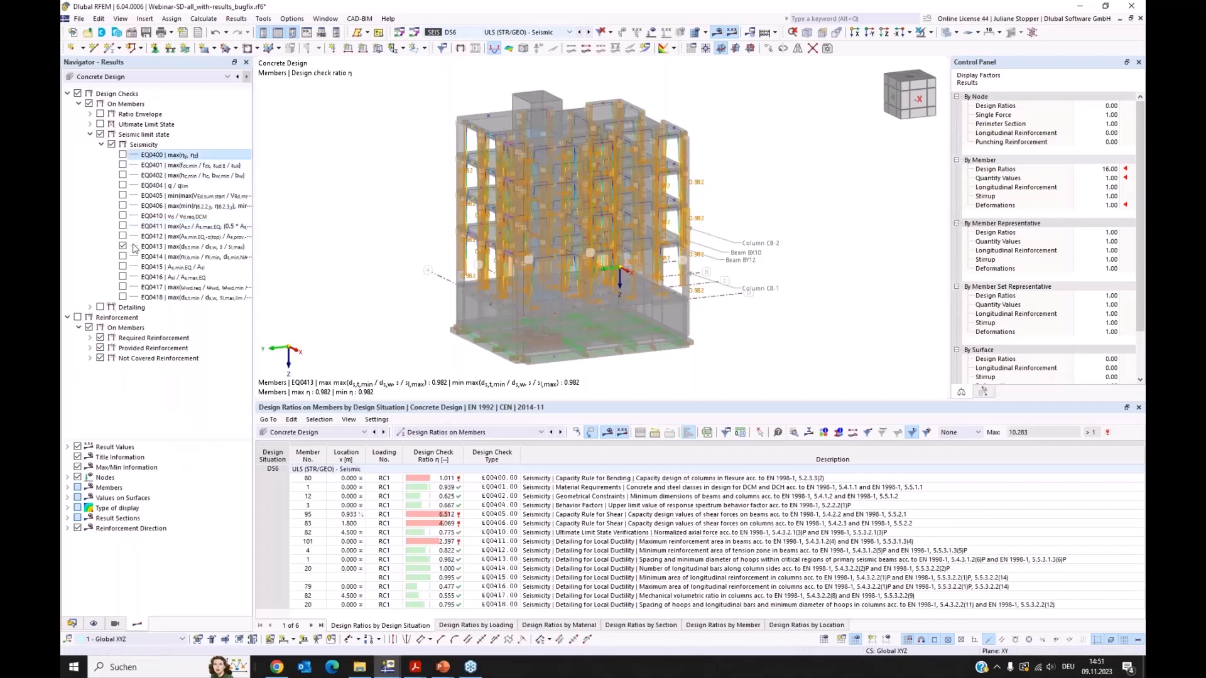
pyautogui.click(123, 247)
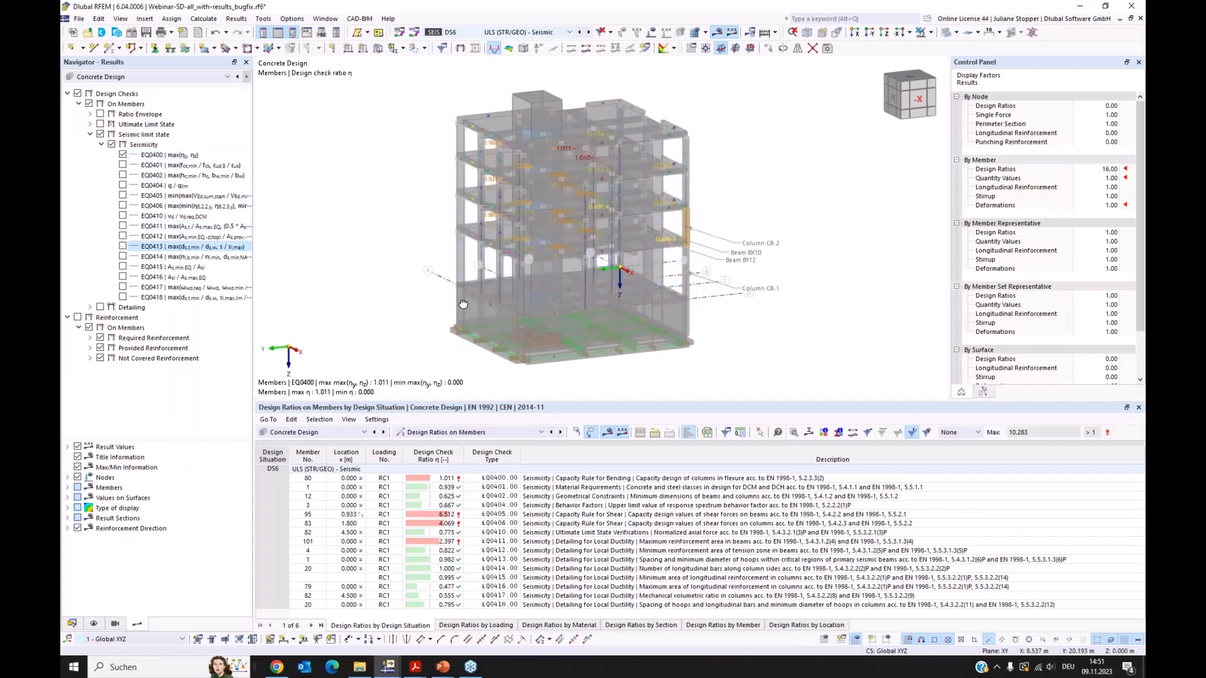
pyautogui.keyDown('ctrl'); pyautogui.moveTo(462, 304); pyautogui.dragTo(528, 280, button='middle'); pyautogui.keyUp('ctrl')
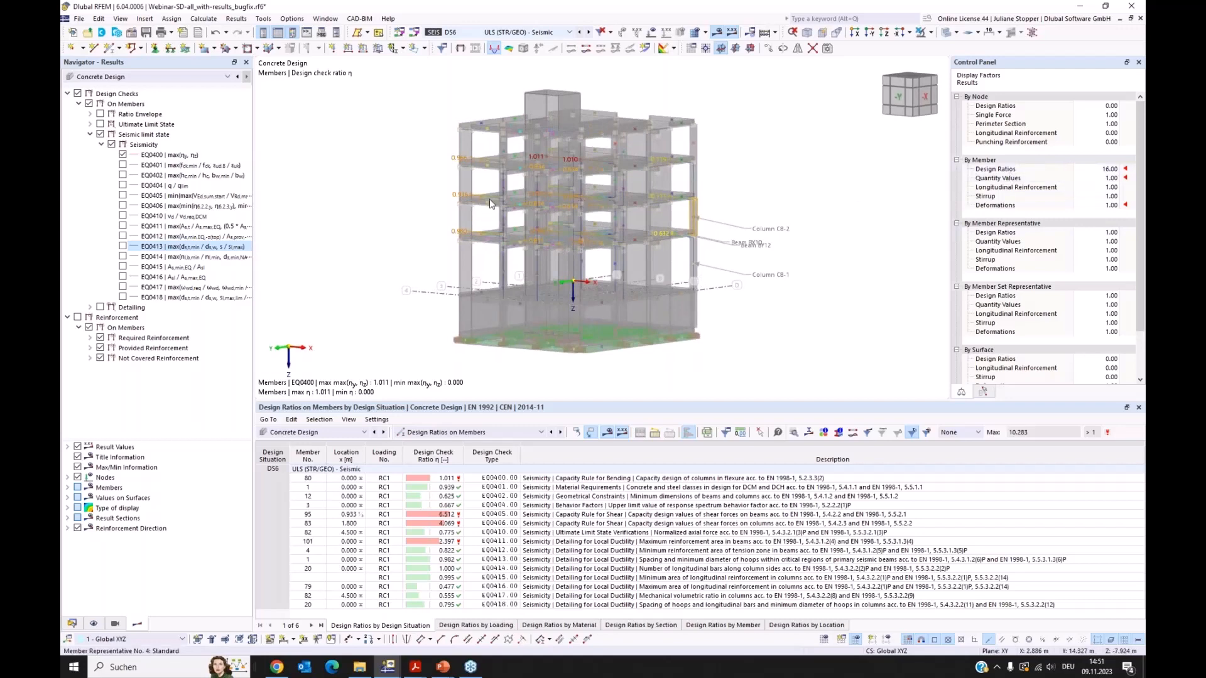
# Set the display factor of the member design ratios to 4.00 and show the building as a wireframe model.
pyautogui.scroll(1, 491, 204)
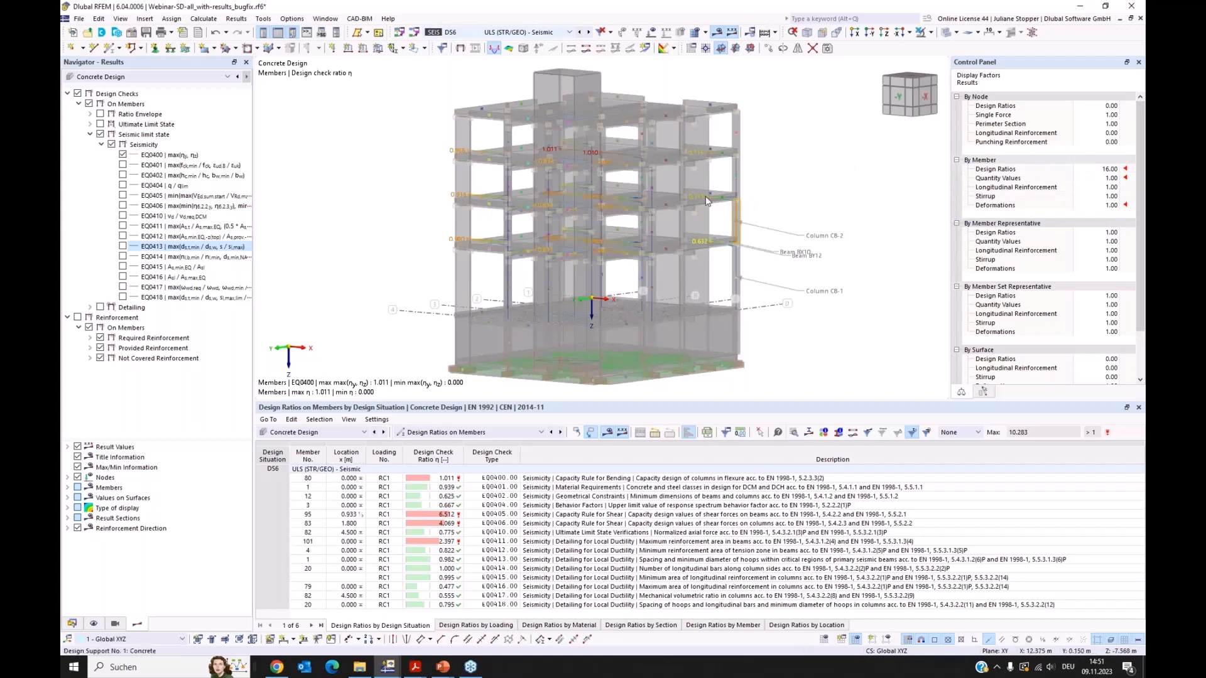
pyautogui.click(1107, 169)
pyautogui.click(1115, 173)
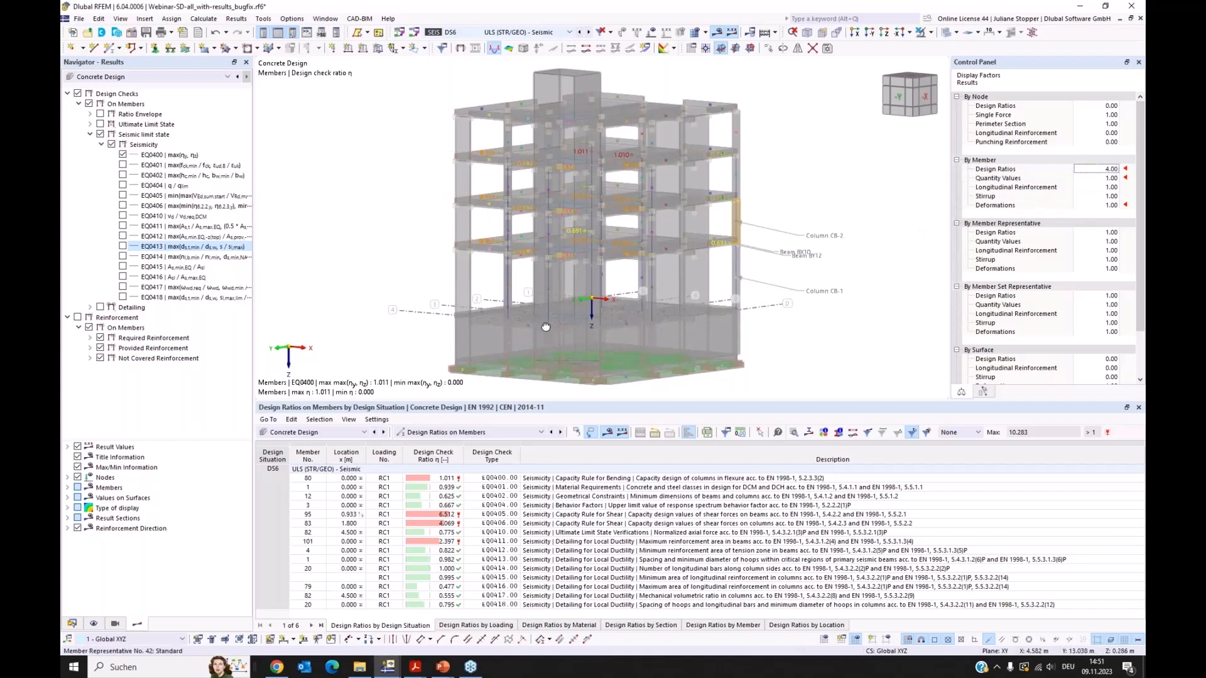
pyautogui.keyDown('ctrl'); pyautogui.moveTo(546, 326); pyautogui.dragTo(551, 315, button='middle'); pyautogui.keyUp('ctrl')
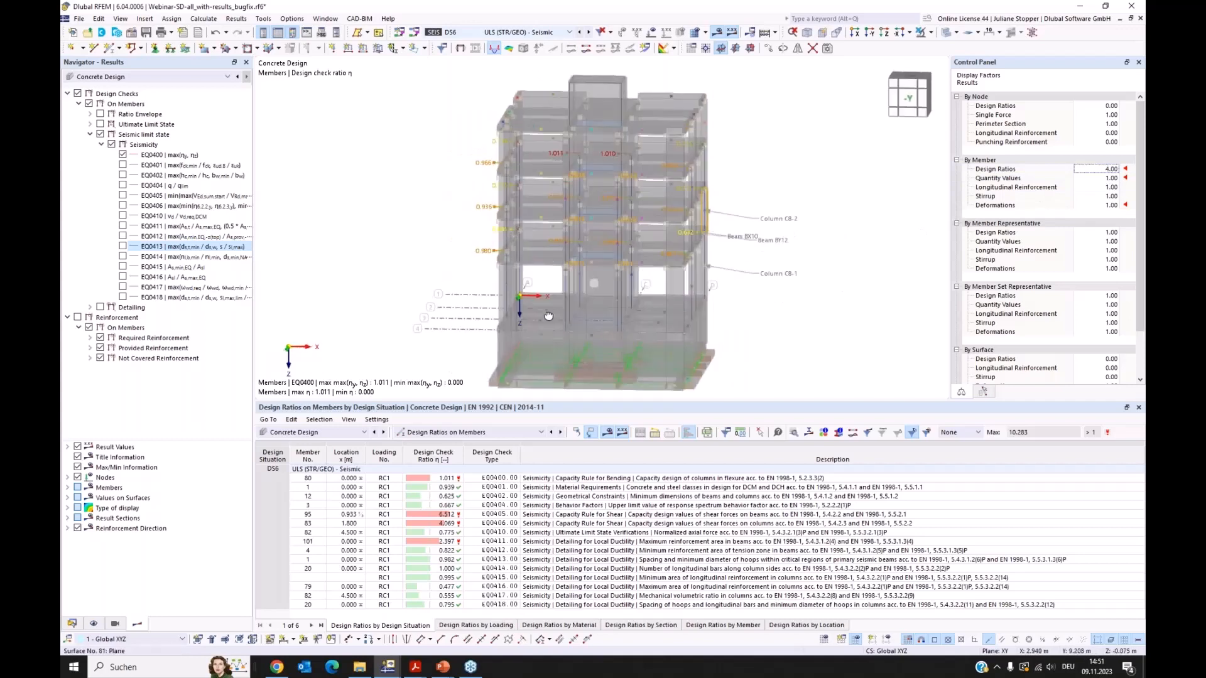
pyautogui.click(947, 34)
pyautogui.keyDown('ctrl'); pyautogui.moveTo(781, 309); pyautogui.dragTo(733, 320, button='middle'); pyautogui.keyUp('ctrl')
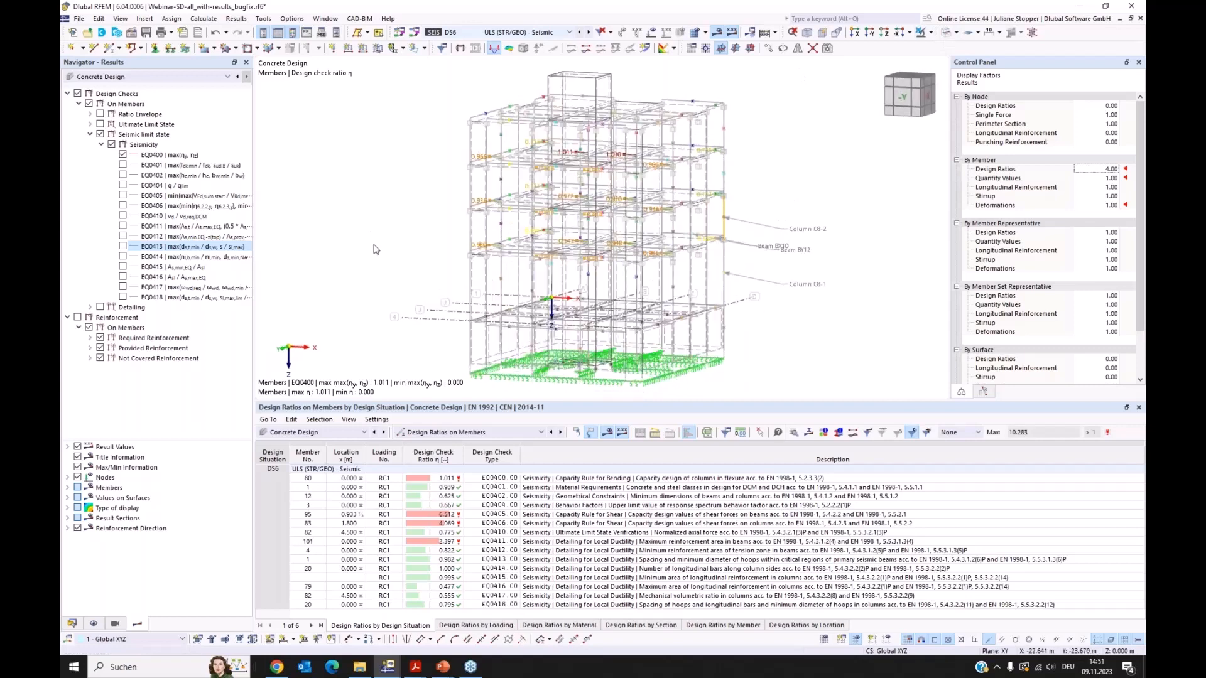
# Display the EQ0401 material requirements check instead of EQ0400, and replace it with the EQ0402 minimum dimensions check of beams and columns.
pyautogui.click(123, 156)
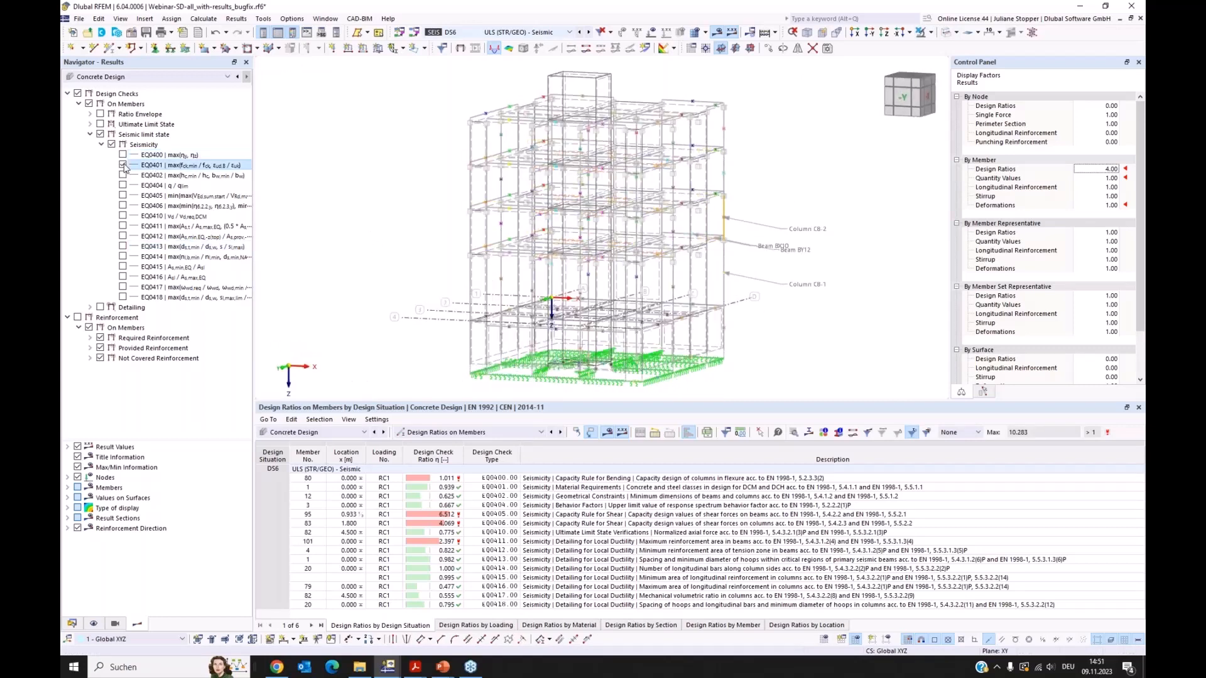
pyautogui.click(123, 165)
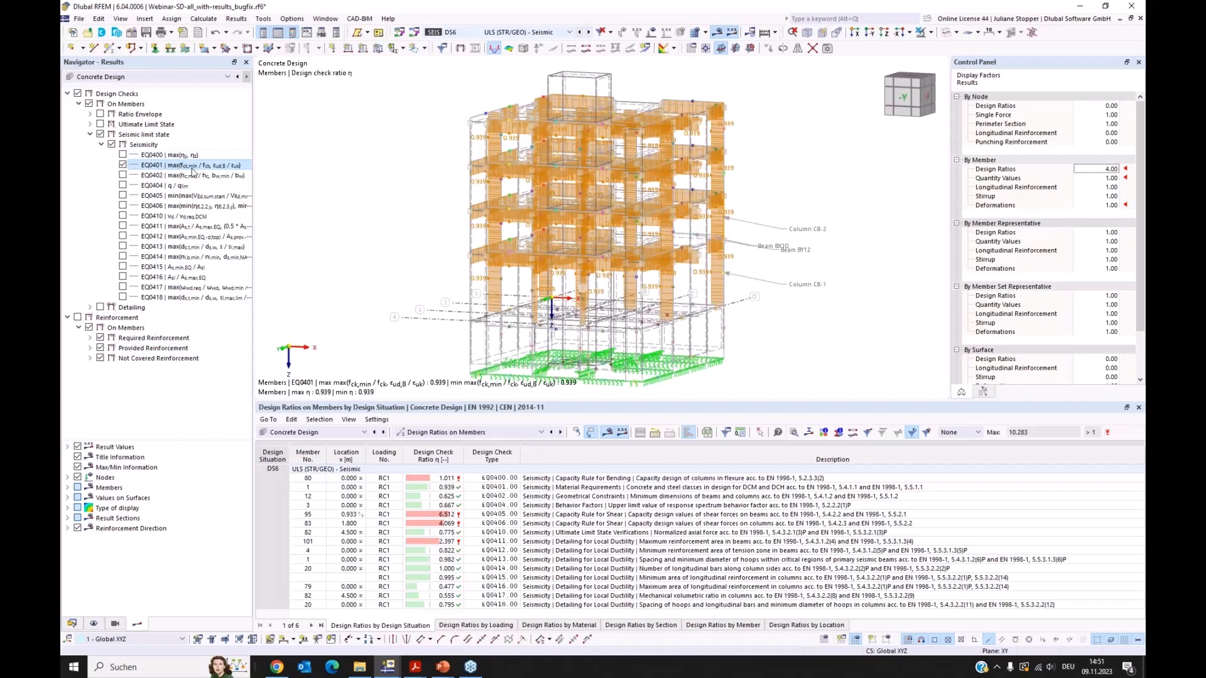
pyautogui.keyDown('ctrl'); pyautogui.moveTo(710, 293); pyautogui.dragTo(626, 303, button='middle'); pyautogui.keyUp('ctrl')
pyautogui.click(123, 165)
pyautogui.click(123, 175)
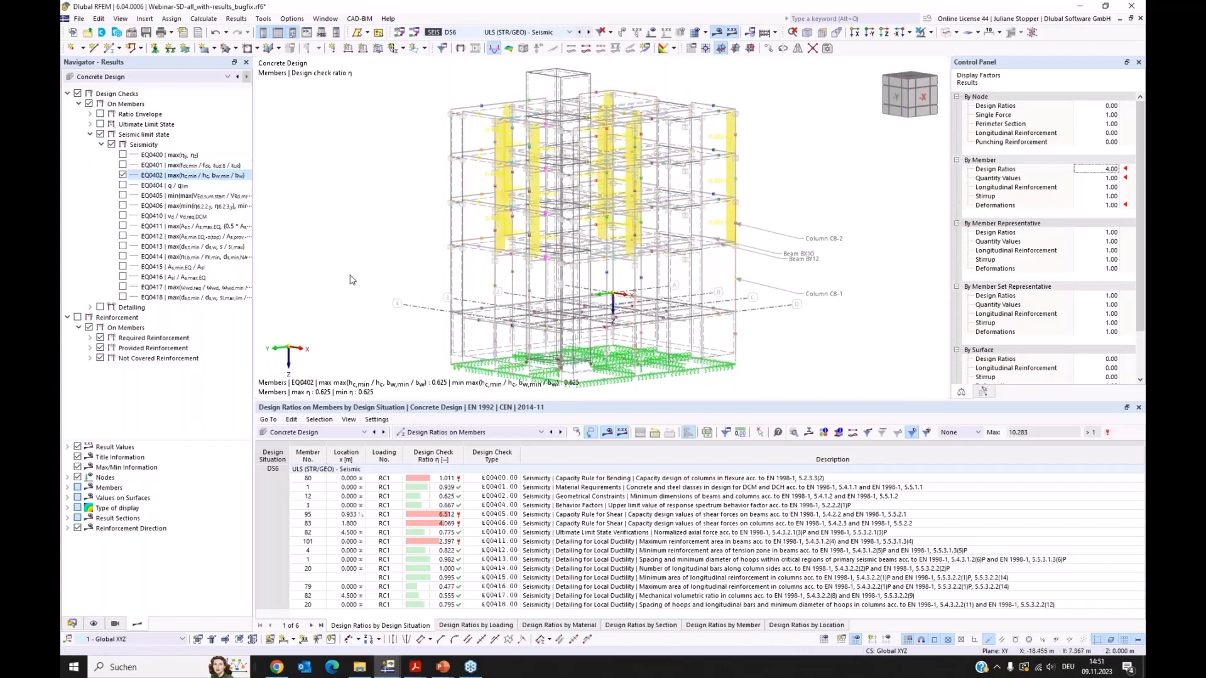
pyautogui.moveTo(331, 298)
pyautogui.keyDown('ctrl'); pyautogui.mouseDown(button='middle')
pyautogui.moveTo(397, 285)
pyautogui.moveTo(340, 292)
pyautogui.mouseUp(button='middle'); pyautogui.keyUp('ctrl')
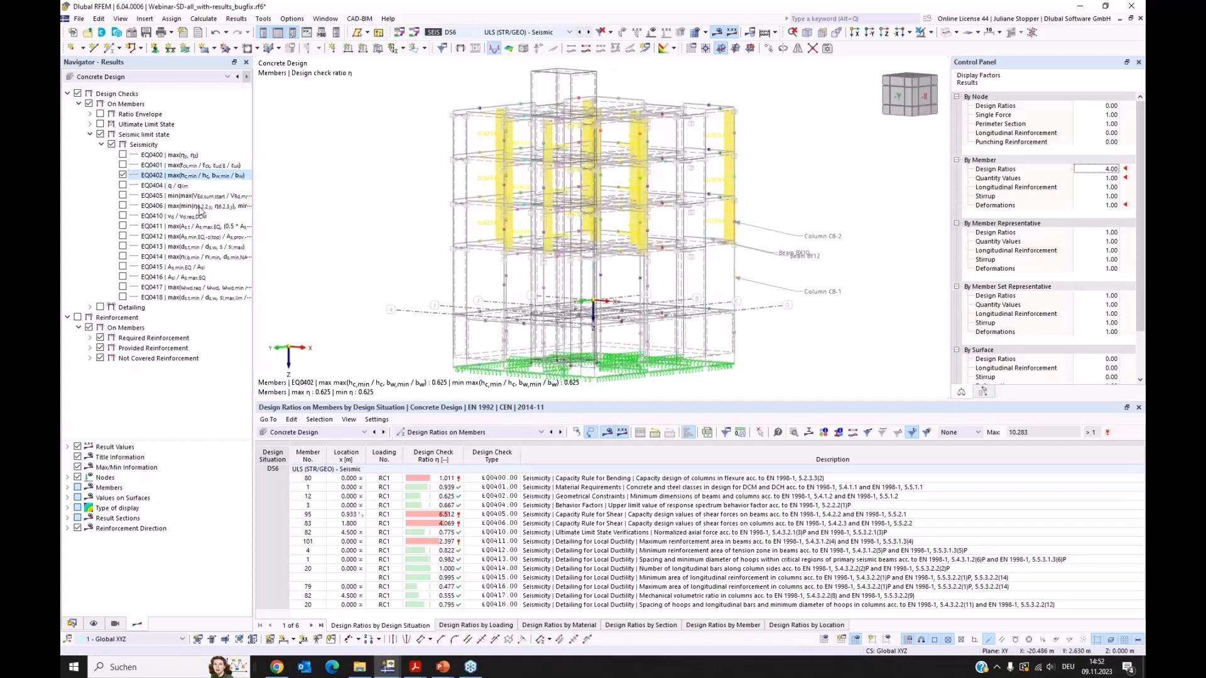
# Replace the EQ0402 results with the EQ0404 behaviour factor check, and view the EQ0405 beam shear capacity check before hiding it.
pyautogui.click(123, 176)
pyautogui.click(122, 186)
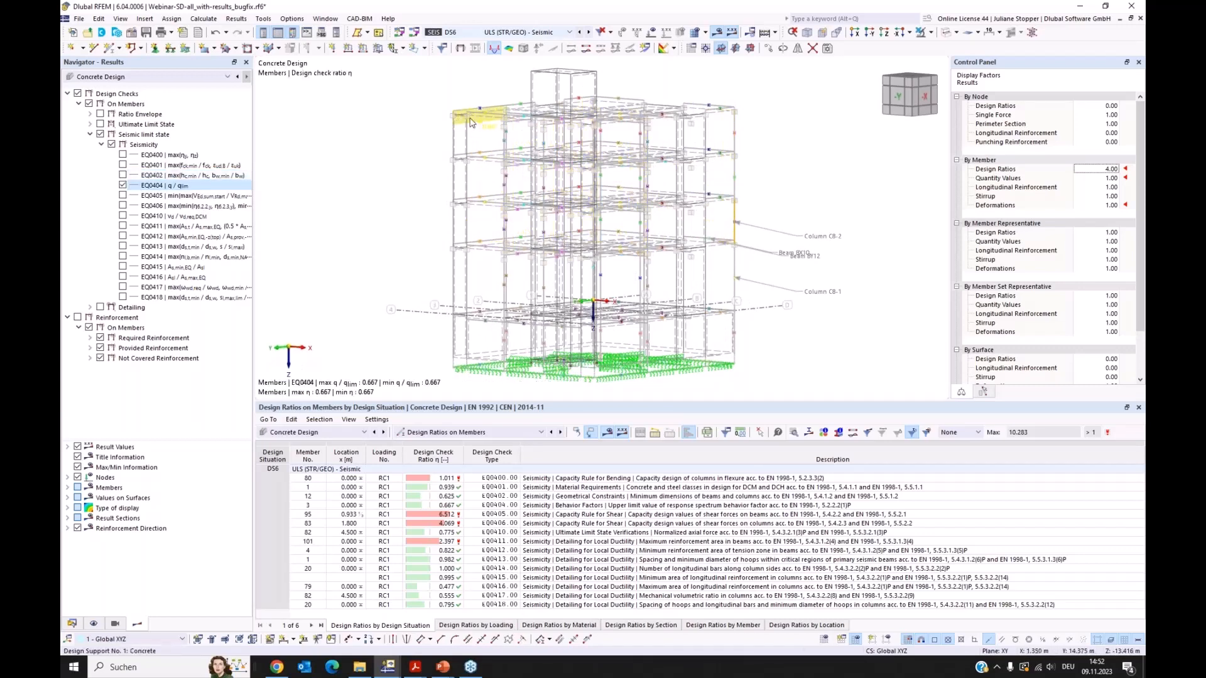
pyautogui.click(123, 185)
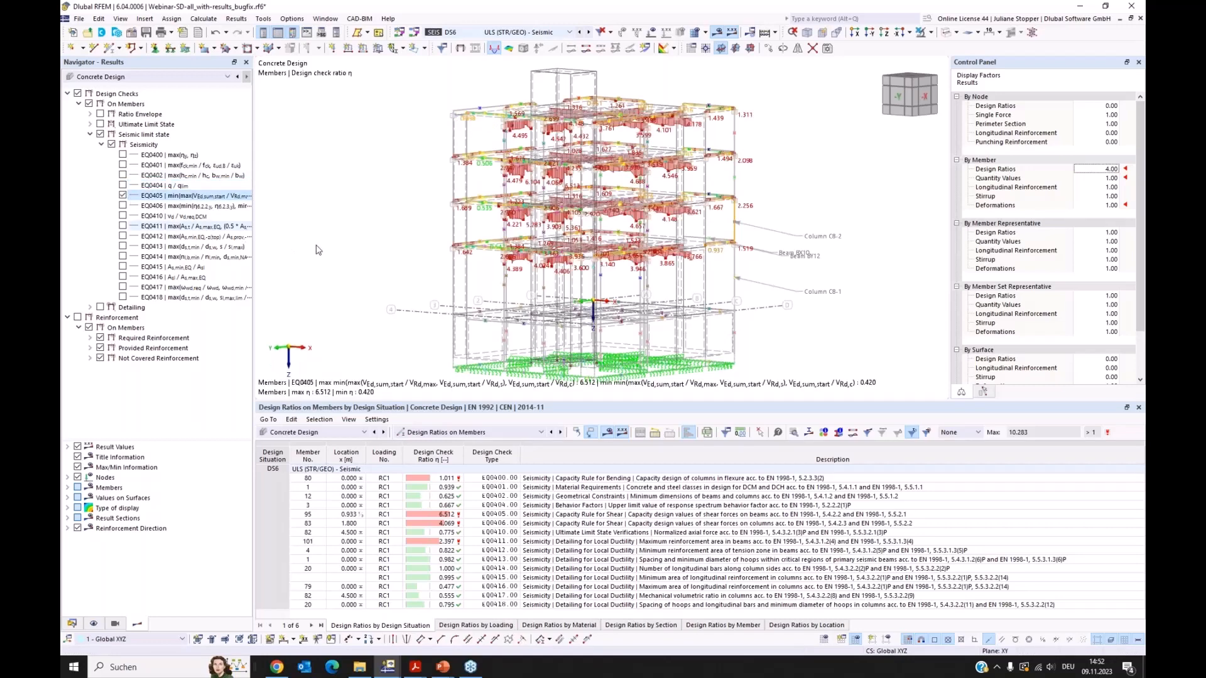
pyautogui.click(123, 196)
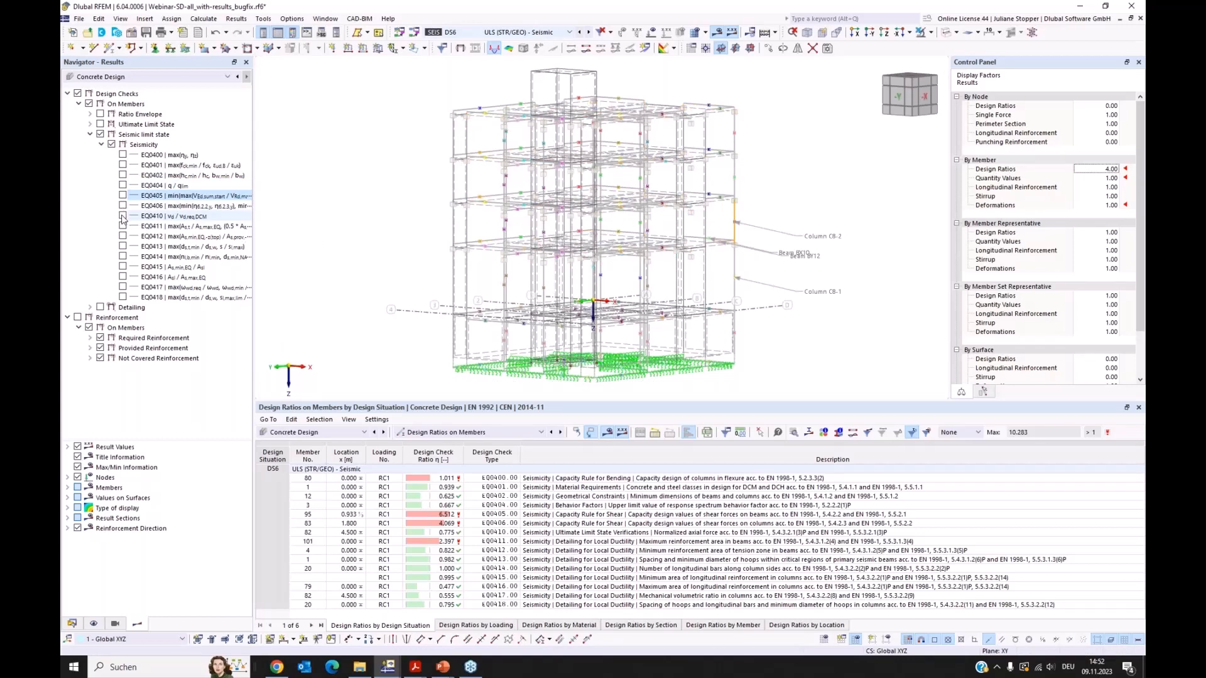
# Display the EQ0410 normalized axial force check on the columns, and replace it with the EQ0411 maximum beam reinforcement check.
pyautogui.click(122, 216)
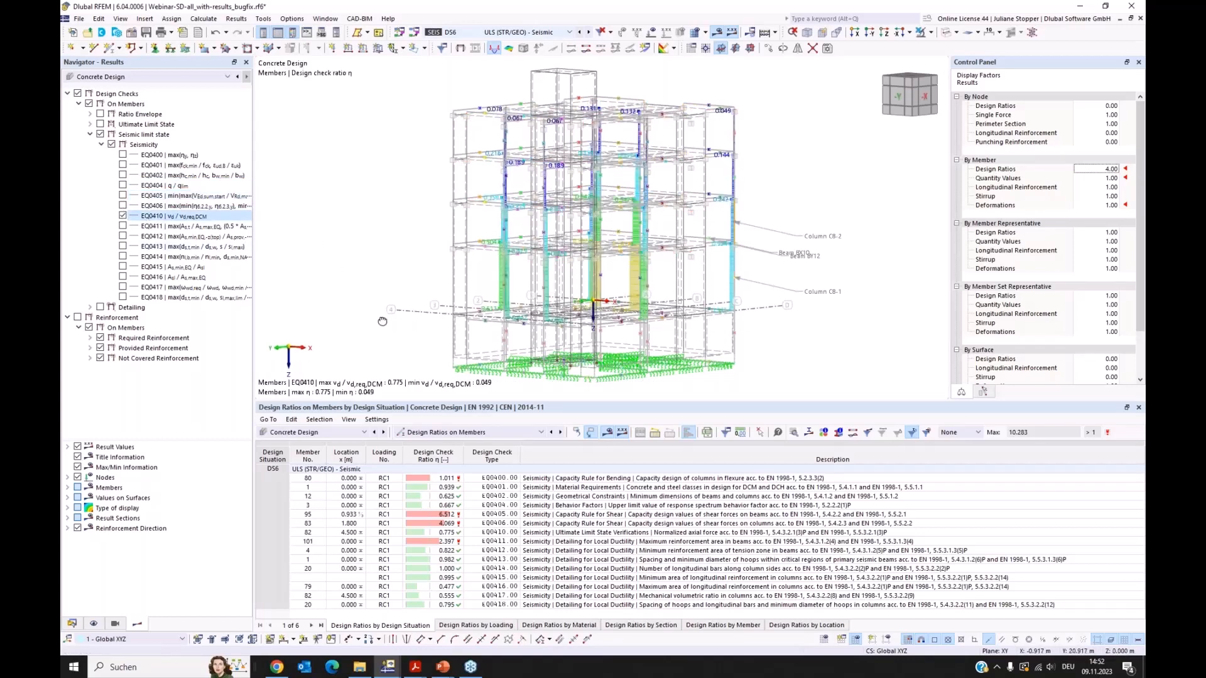
pyautogui.moveTo(382, 322)
pyautogui.keyDown('ctrl'); pyautogui.mouseDown(button='middle')
pyautogui.moveTo(409, 318)
pyautogui.moveTo(399, 316)
pyautogui.mouseUp(button='middle'); pyautogui.keyUp('ctrl')
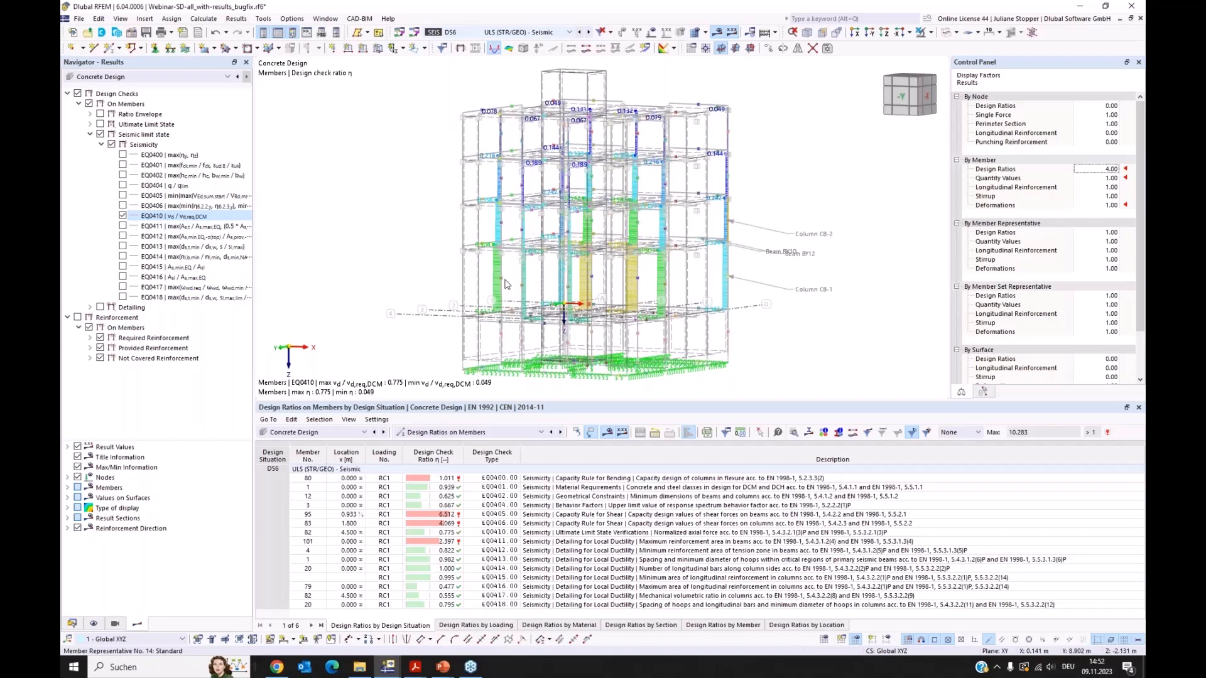
pyautogui.click(122, 216)
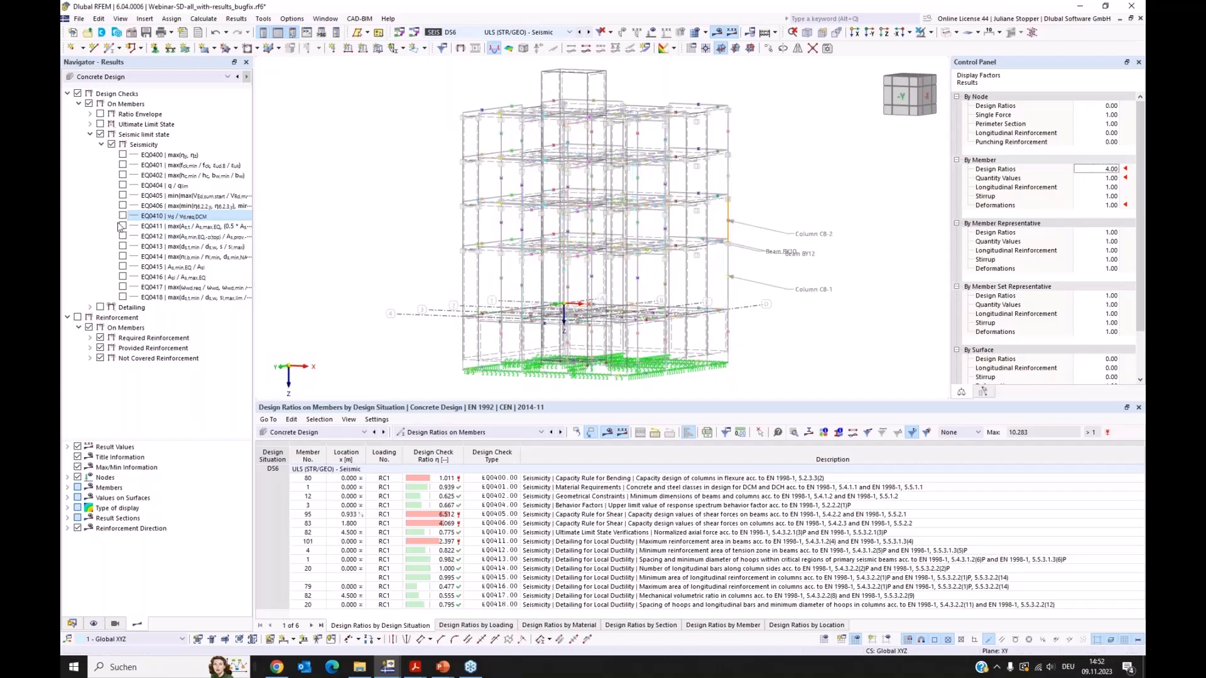
pyautogui.click(122, 228)
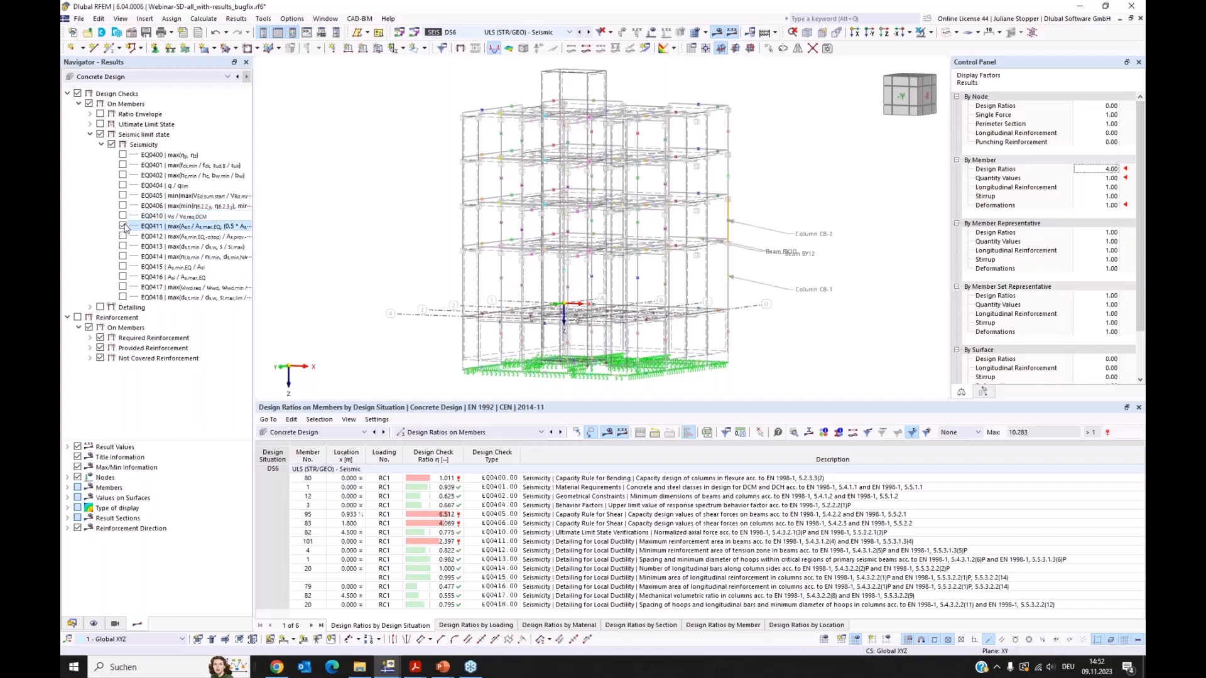
# Display the EQ0412 minimum tension zone reinforcement check instead of EQ0411, and replace it briefly with the EQ0413 beam hoop check.
pyautogui.click(123, 227)
pyautogui.click(122, 237)
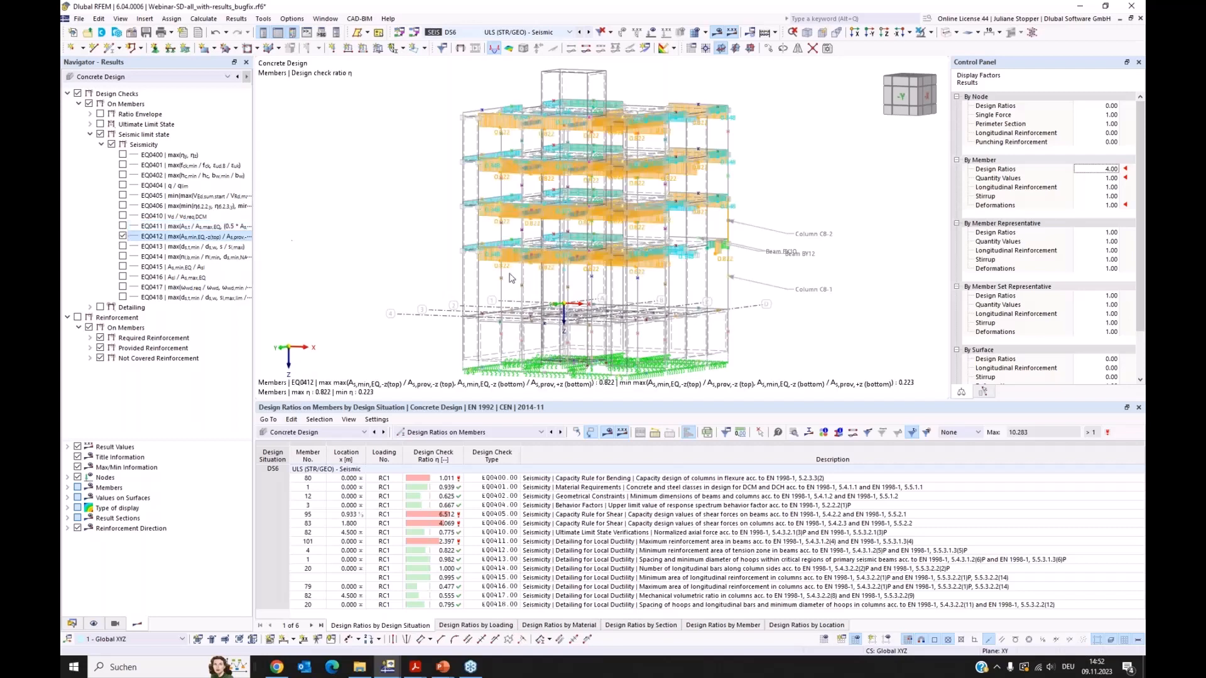
pyautogui.keyDown('ctrl'); pyautogui.moveTo(809, 314); pyautogui.dragTo(704, 326, button='middle'); pyautogui.keyUp('ctrl')
pyautogui.click(123, 237)
pyautogui.click(123, 247)
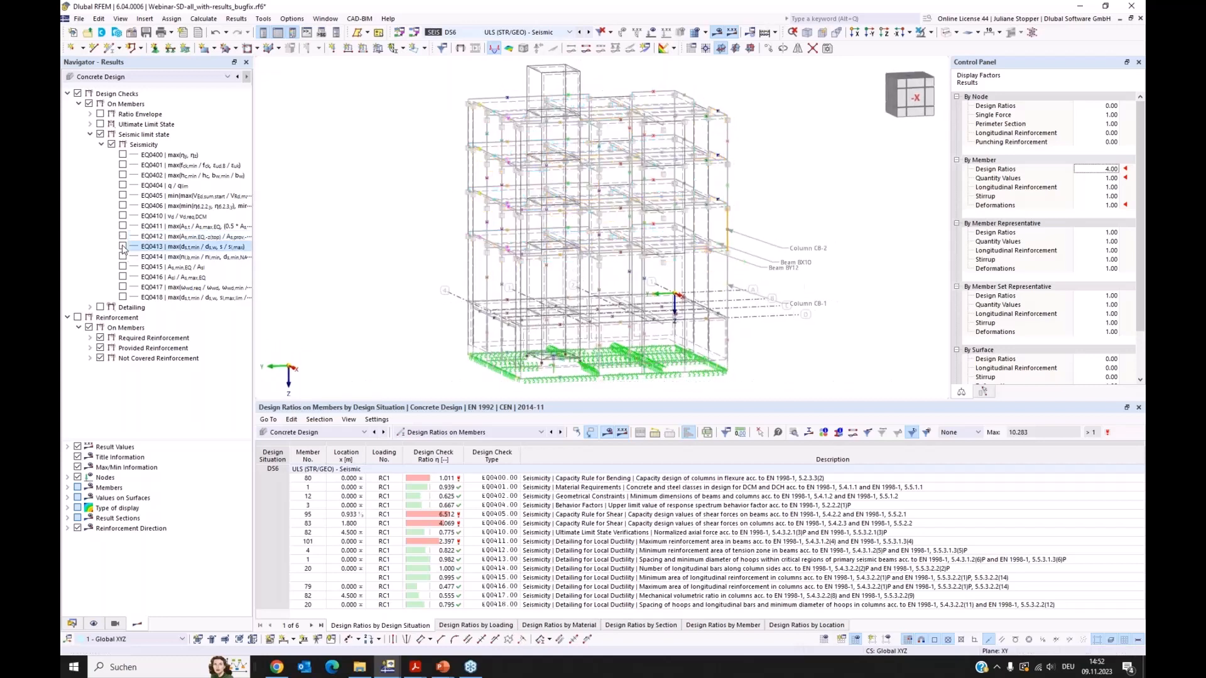
pyautogui.click(123, 247)
pyautogui.click(123, 247)
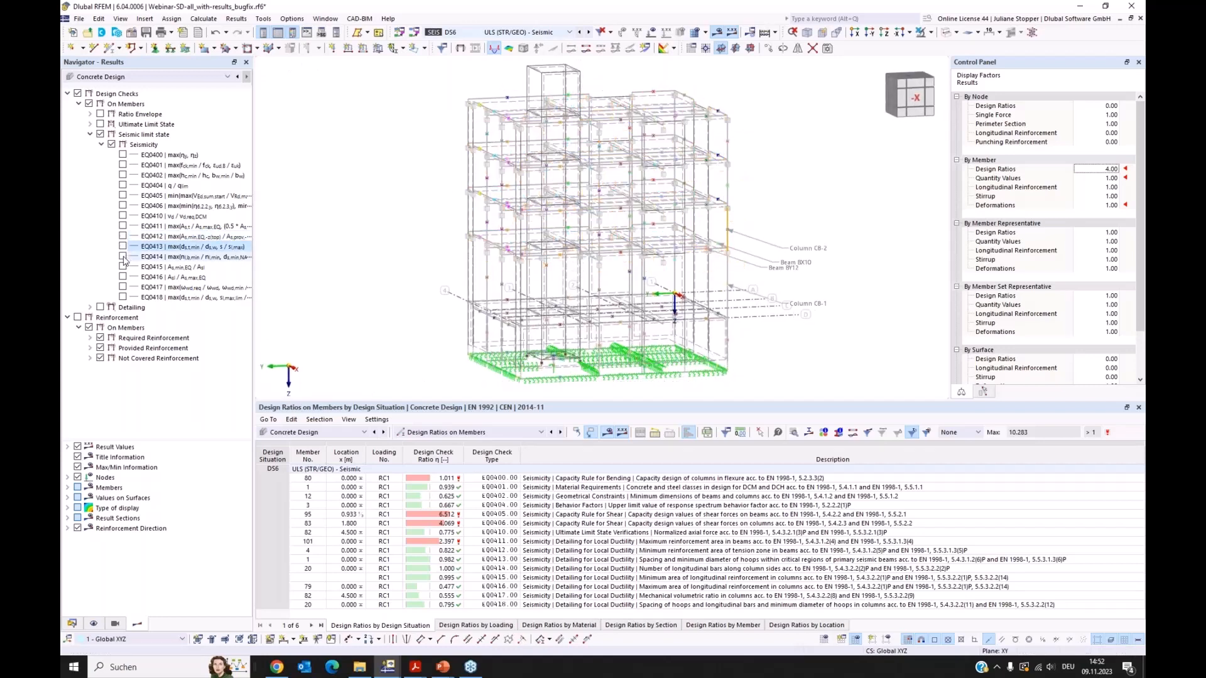
# Display the EQ0414 check for the number of longitudinal column bars, and replace it with the EQ0415 minimum longitudinal reinforcement check.
pyautogui.click(122, 257)
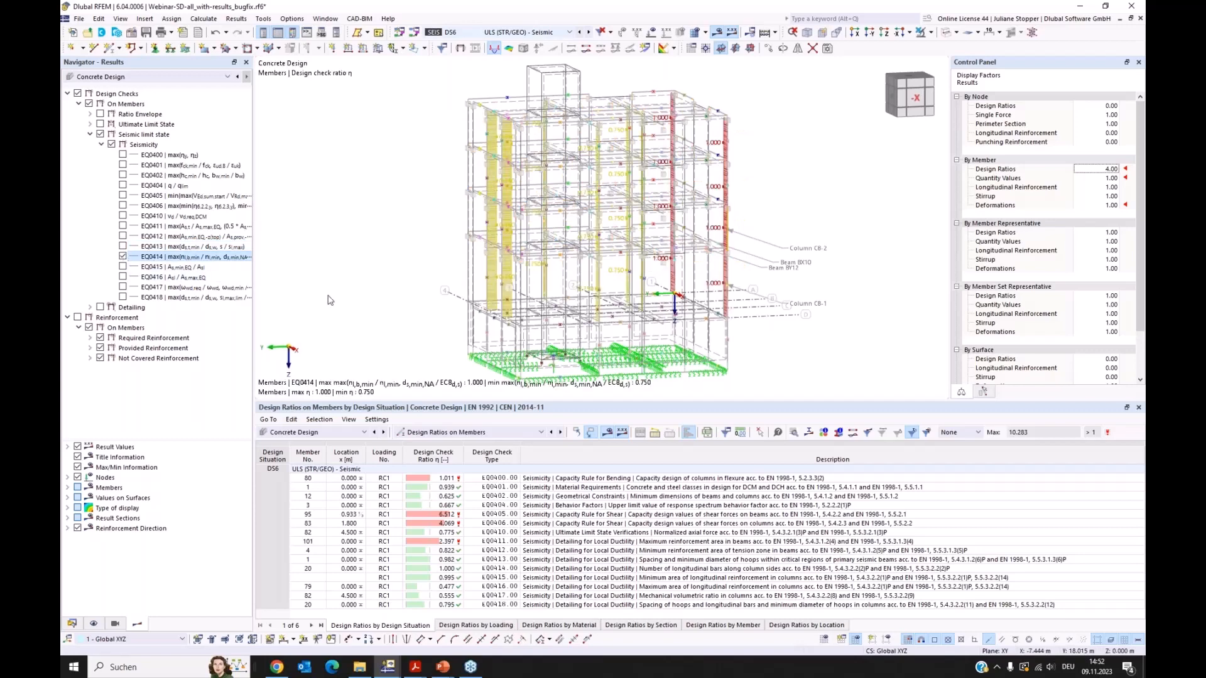
pyautogui.moveTo(362, 313)
pyautogui.keyDown('ctrl'); pyautogui.mouseDown(button='middle')
pyautogui.moveTo(402, 311)
pyautogui.moveTo(375, 310)
pyautogui.mouseUp(button='middle'); pyautogui.keyUp('ctrl')
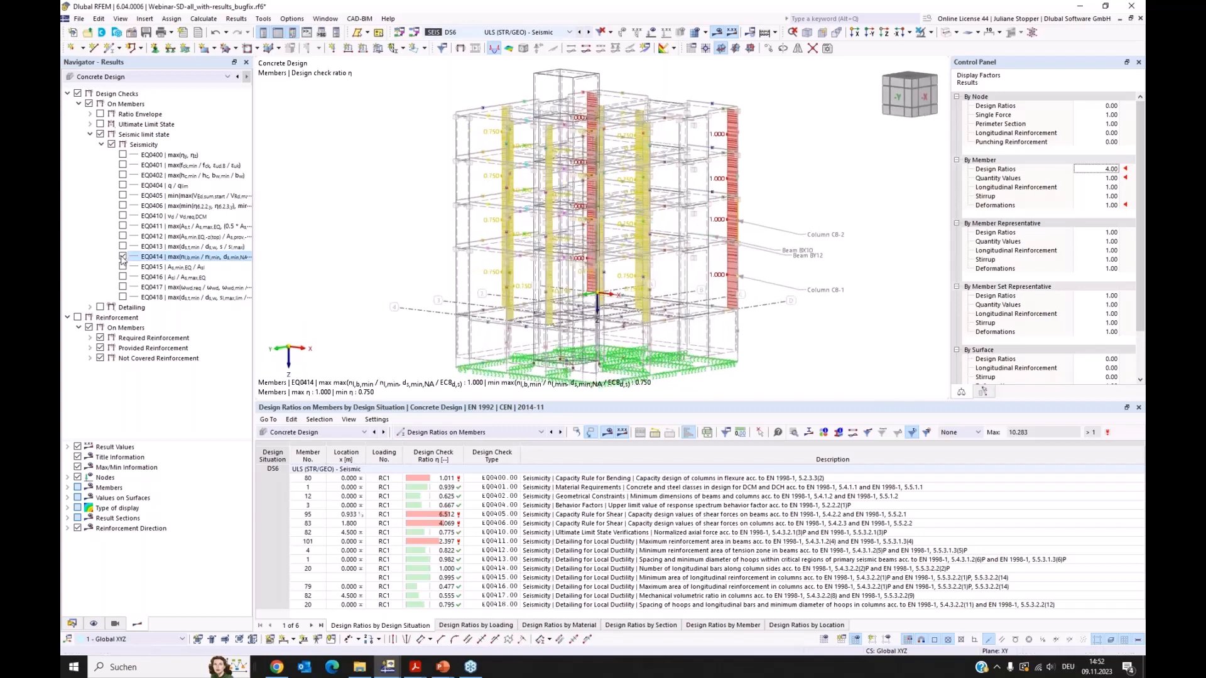
pyautogui.click(123, 257)
pyautogui.click(123, 267)
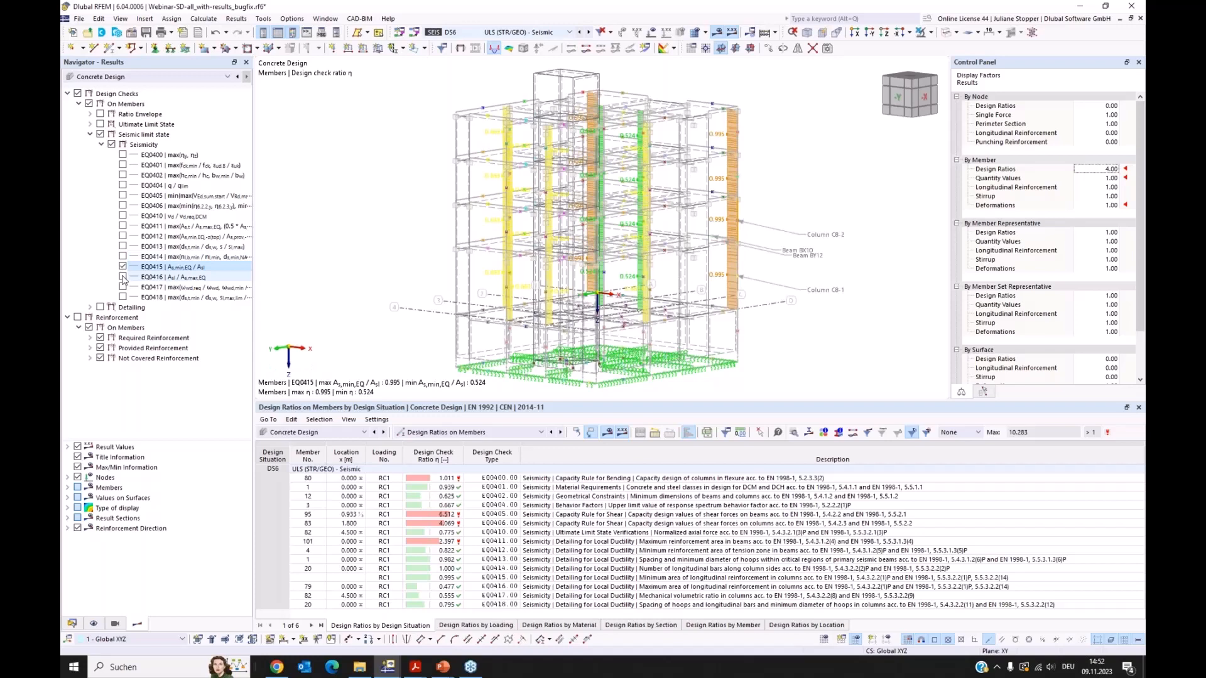
# Display the EQ0416 maximum column reinforcement check instead of EQ0415, and replace it with the EQ0418 column hoop check to examine the building.
pyautogui.click(122, 277)
pyautogui.click(123, 267)
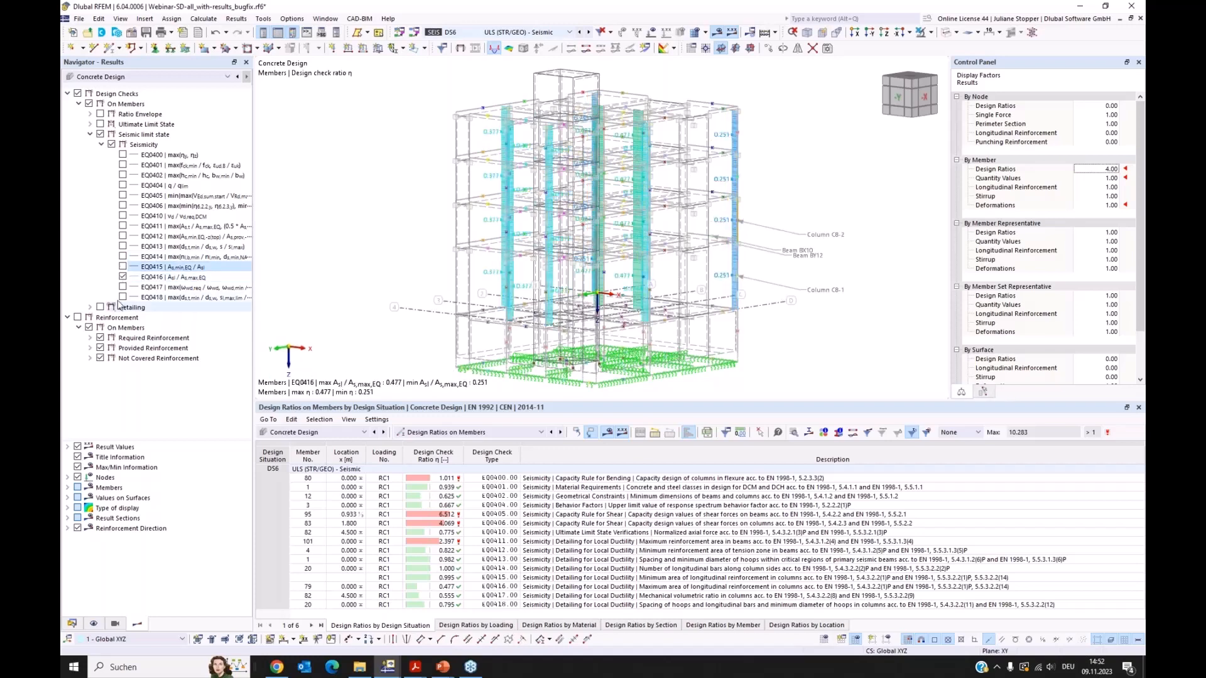
pyautogui.click(122, 277)
pyautogui.click(123, 297)
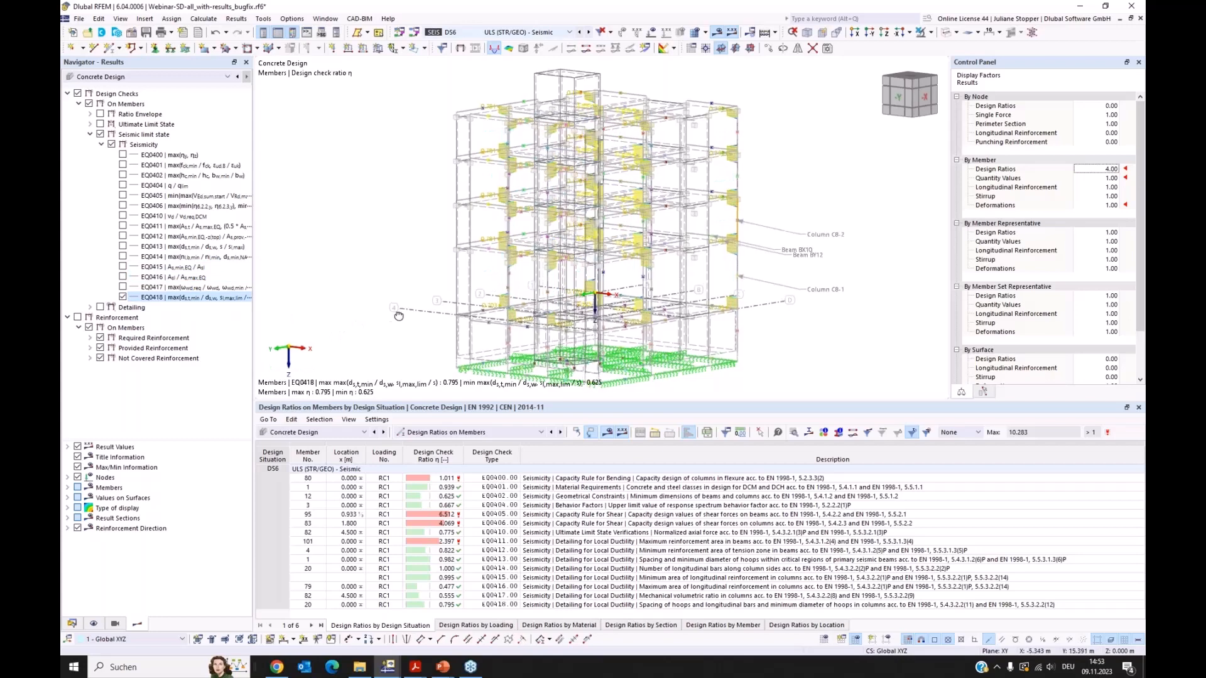
pyautogui.keyDown('ctrl'); pyautogui.moveTo(398, 316); pyautogui.dragTo(792, 352, button='middle'); pyautogui.keyUp('ctrl')
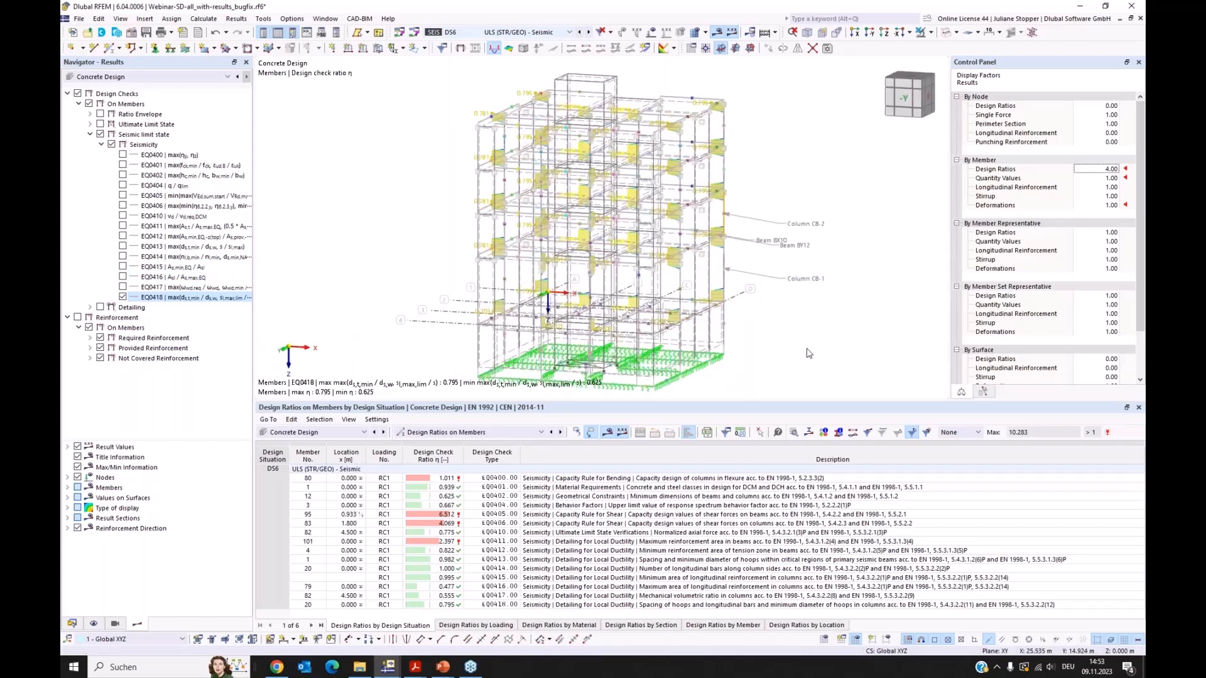
pyautogui.moveTo(651, 358); pyautogui.dragTo(643, 348, button='middle')
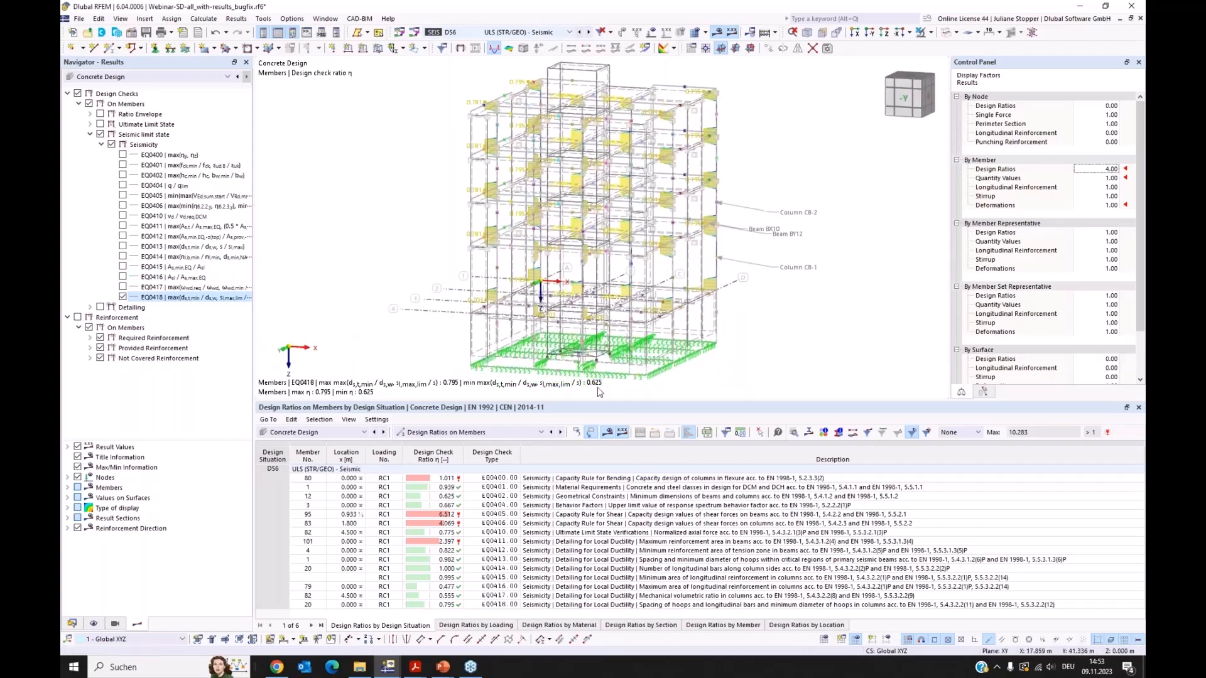
pyautogui.keyDown('ctrl'); pyautogui.moveTo(614, 392); pyautogui.dragTo(620, 388, button='middle'); pyautogui.keyUp('ctrl')
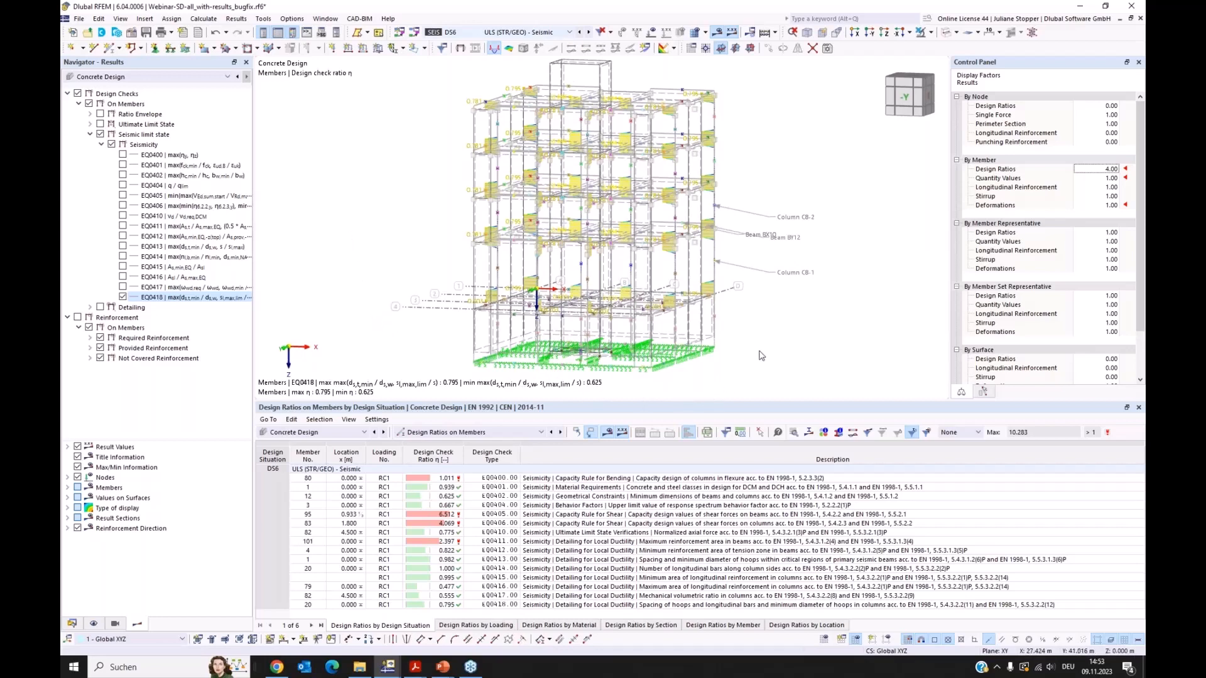
pyautogui.moveTo(765, 339); pyautogui.dragTo(791, 339, button='middle')
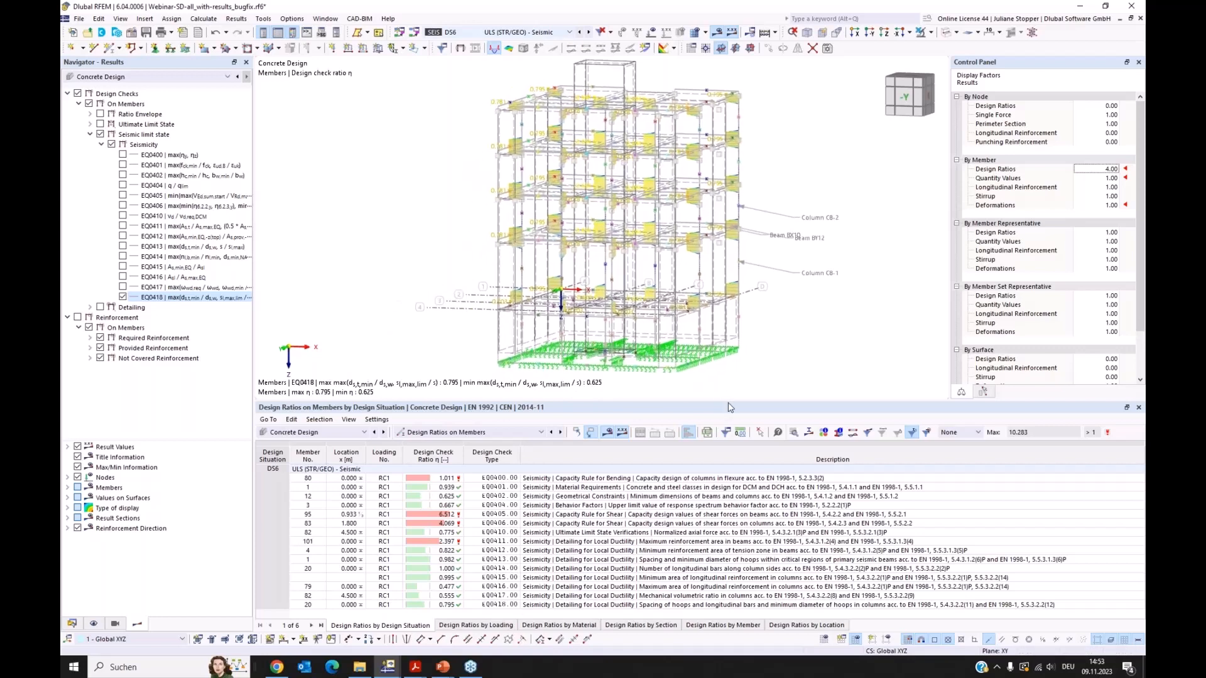
pyautogui.moveTo(726, 421); pyautogui.dragTo(727, 464)
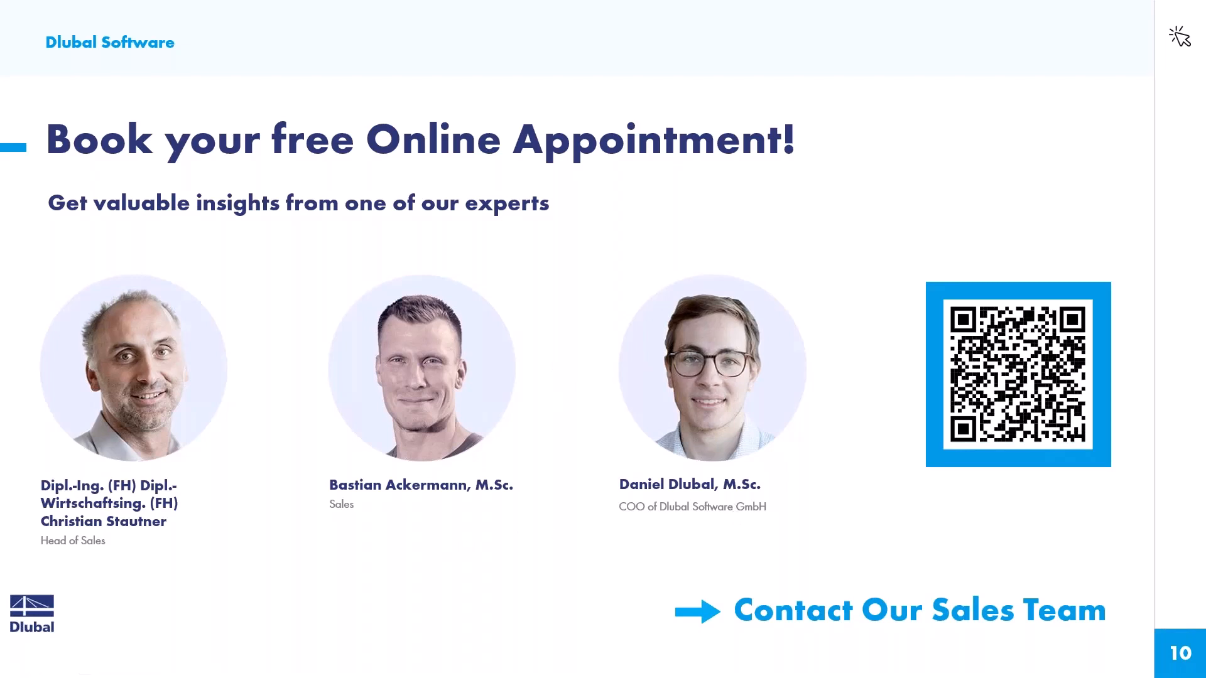
# Switch to the web browser, open the Webinars page of the Dlubal website and review the upcoming webinars.
pyautogui.hotkey('alt', 'Tab')
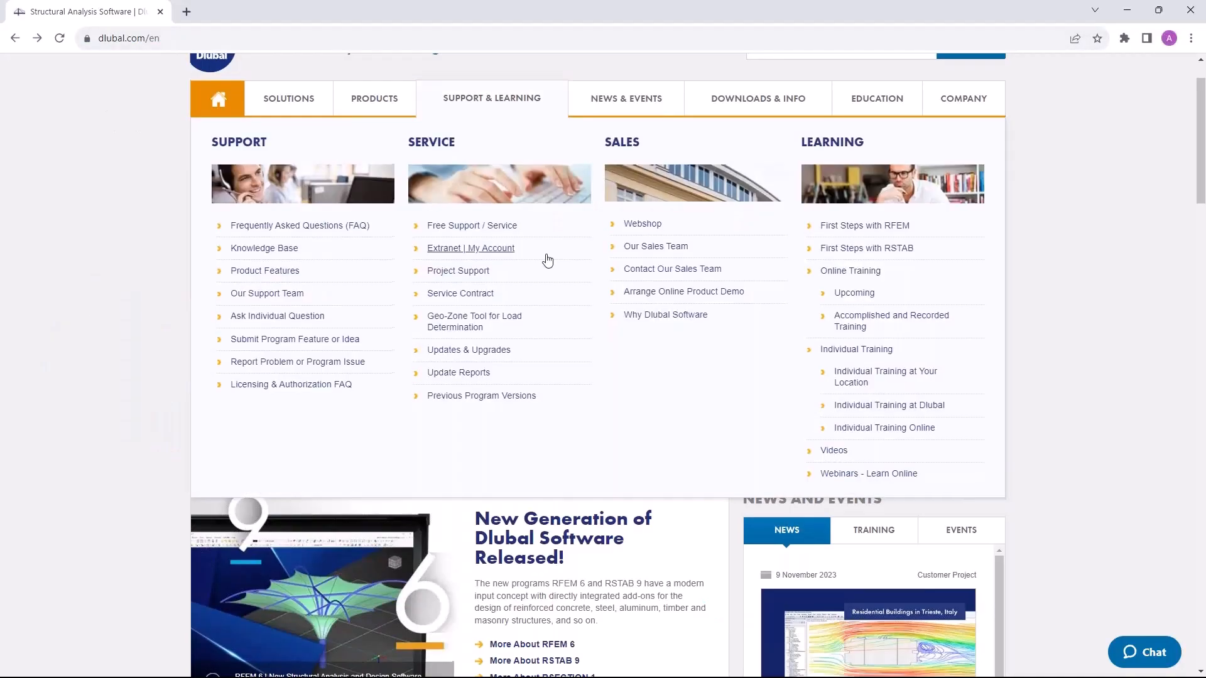
pyautogui.scroll(1, 546, 261)
pyautogui.moveTo(629, 177)
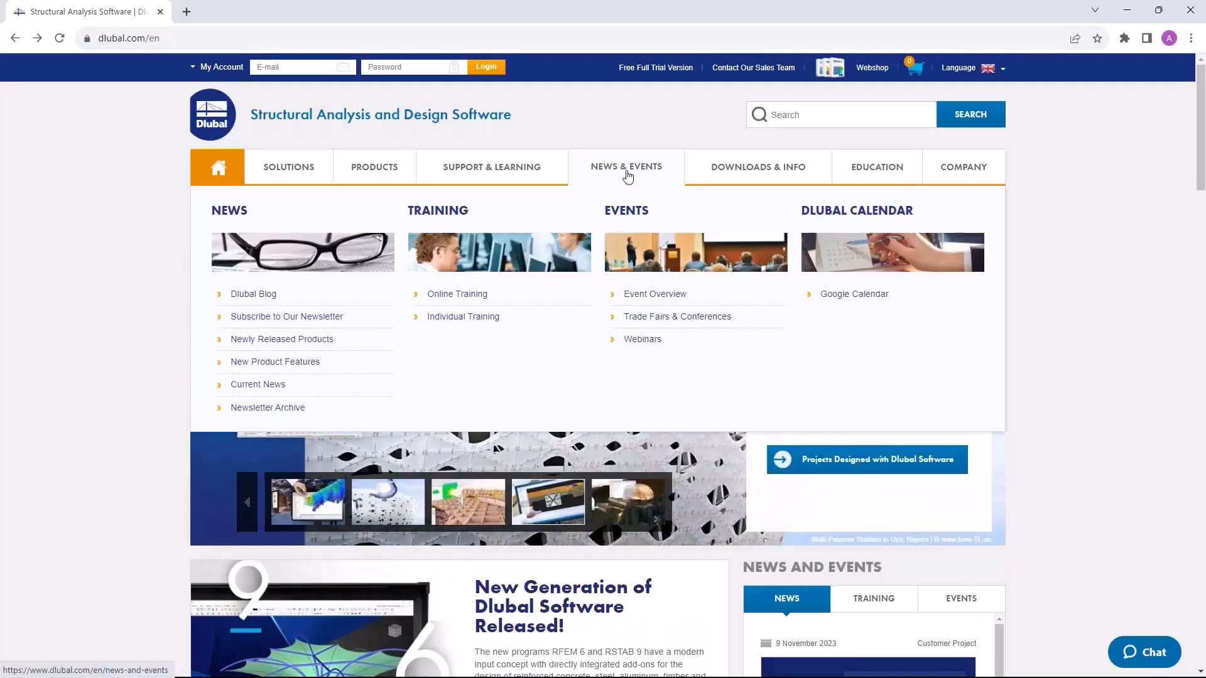
pyautogui.click(650, 345)
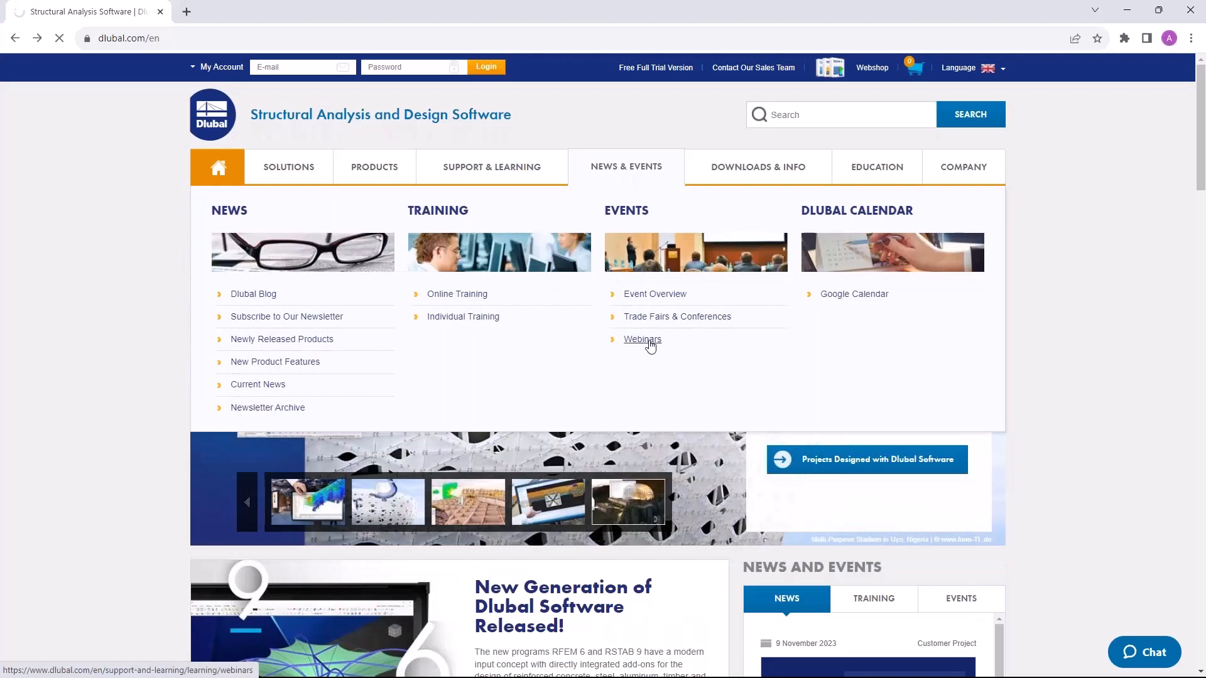
pyautogui.scroll(-8, 650, 345)
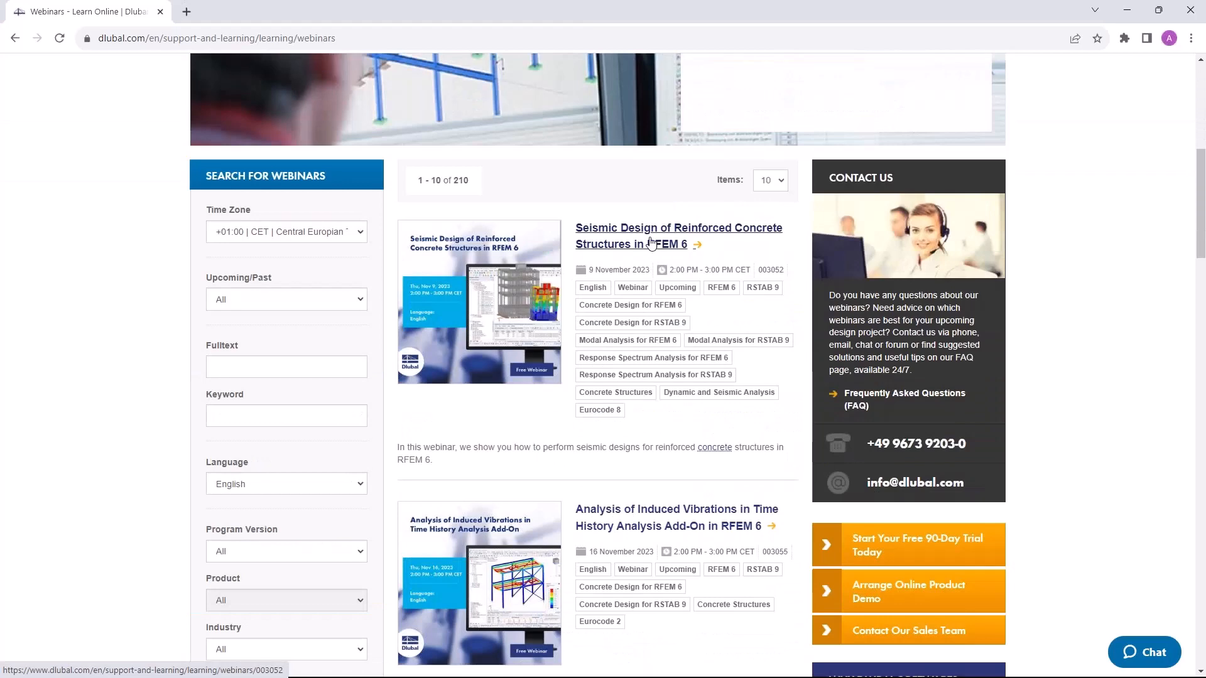
pyautogui.scroll(-3, 650, 241)
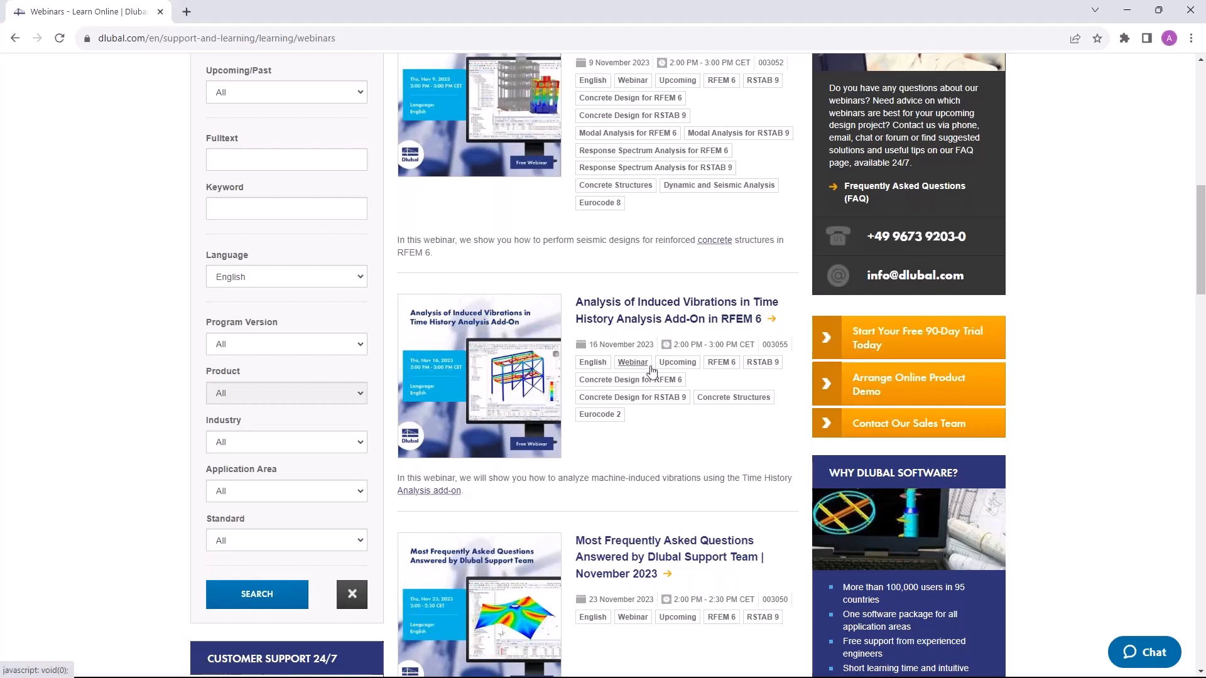
pyautogui.scroll(-3, 650, 371)
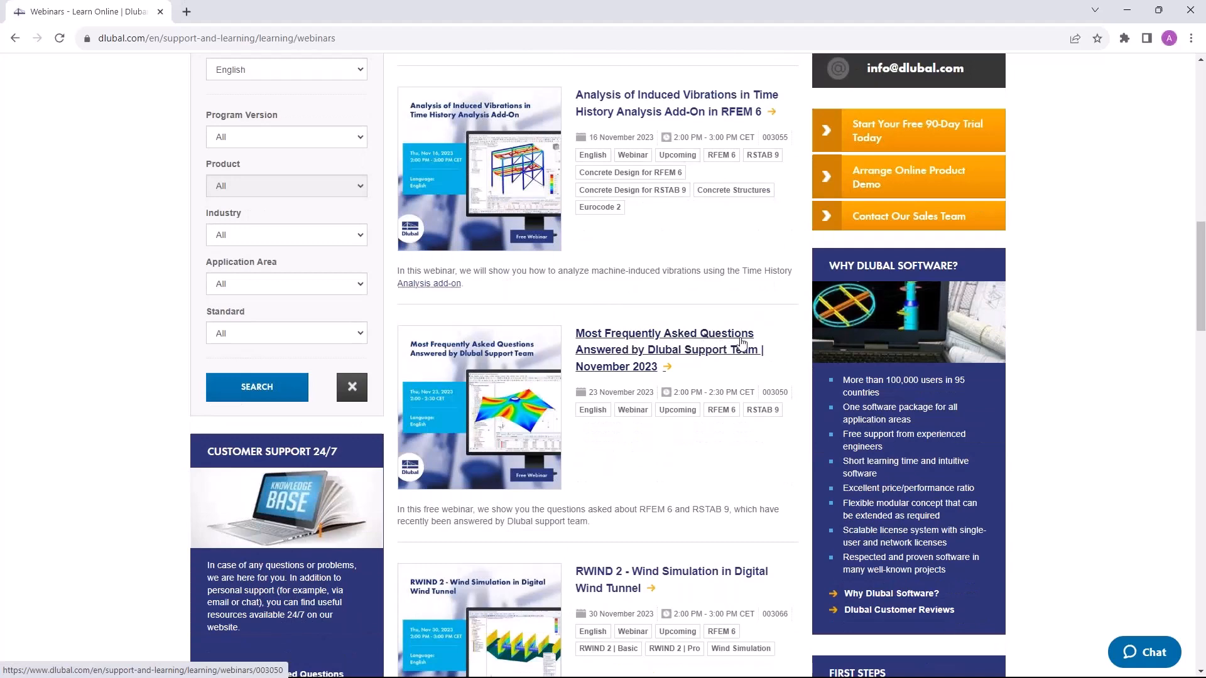
pyautogui.scroll(-2, 676, 376)
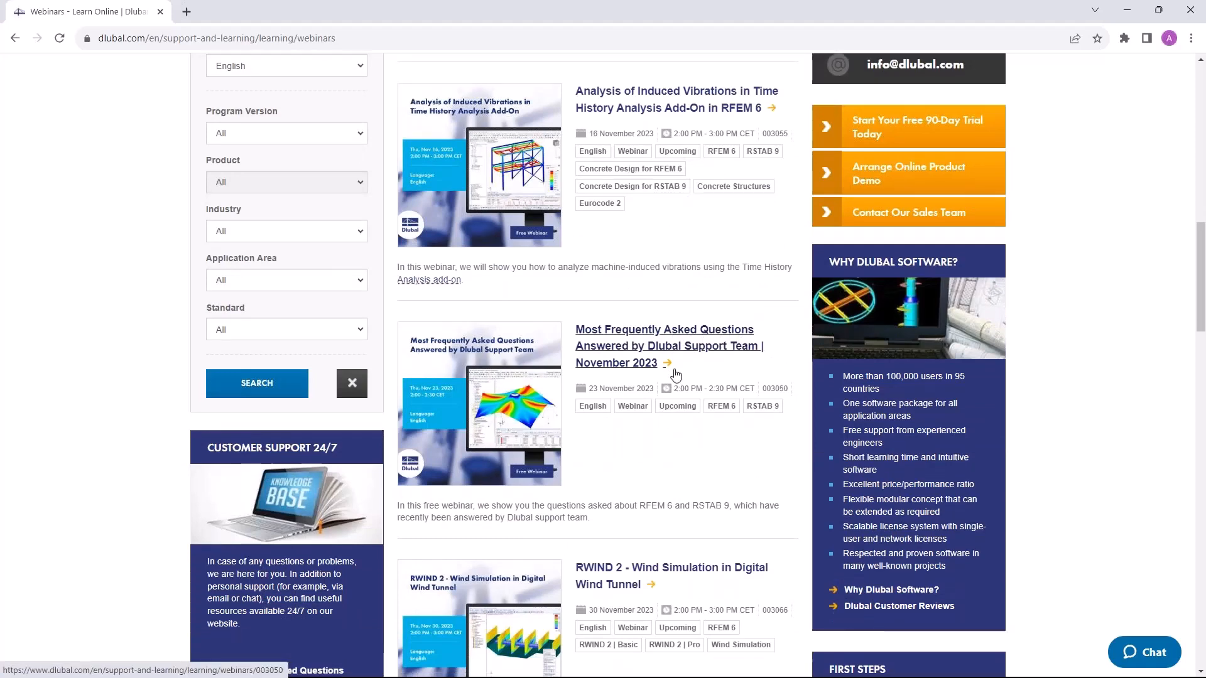
# Review the remaining webinars in the list, and open the page of the webinar "Seismic Design of Reinforced Concrete Structures in RFEM 6".
pyautogui.scroll(-2, 605, 324)
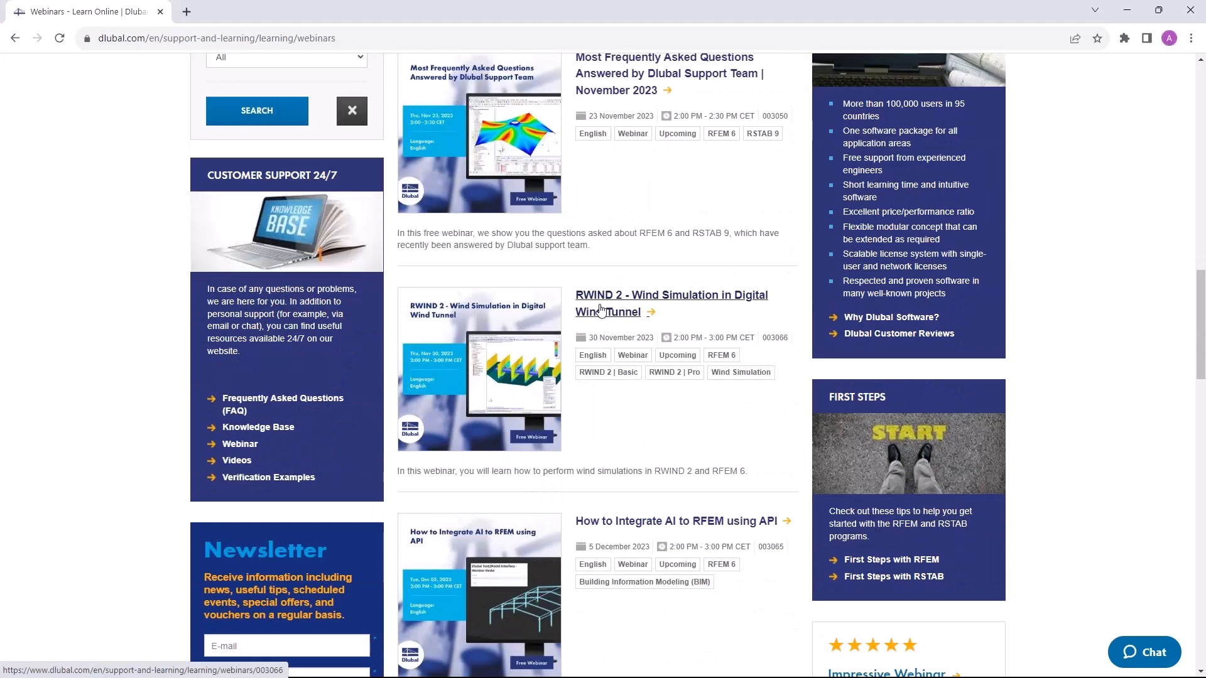
pyautogui.scroll(-3, 685, 317)
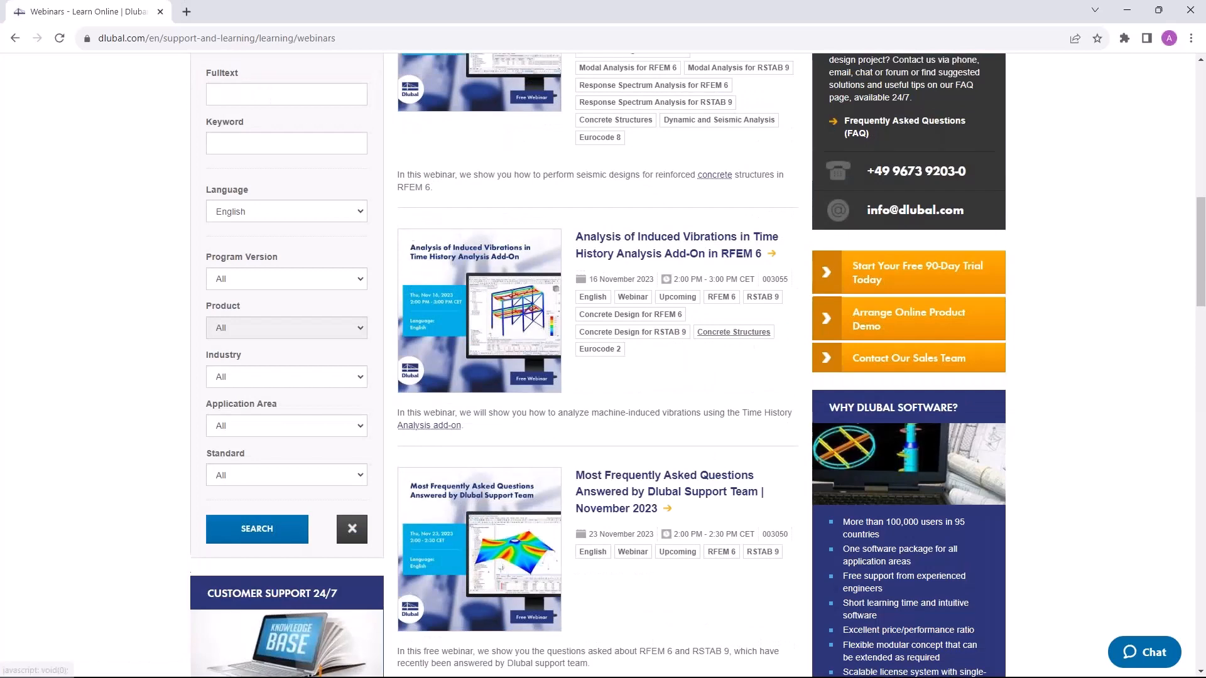
pyautogui.scroll(9, 691, 334)
pyautogui.scroll(-7, 690, 334)
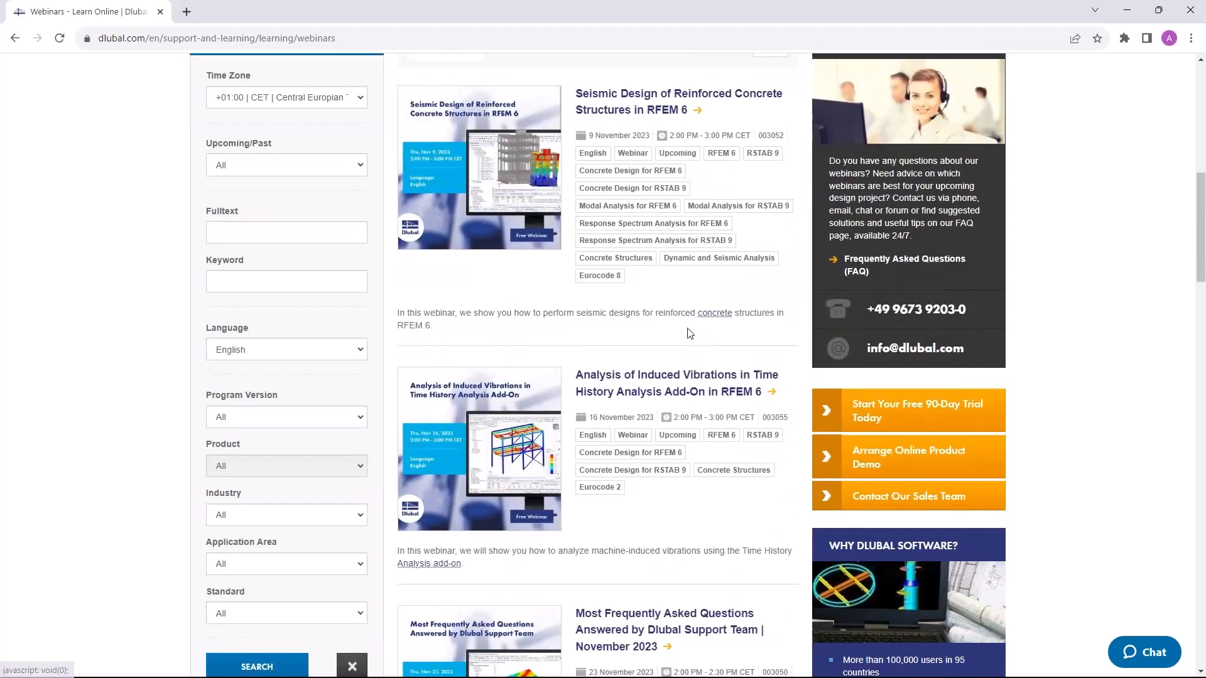
pyautogui.scroll(1, 690, 335)
pyautogui.click(644, 165)
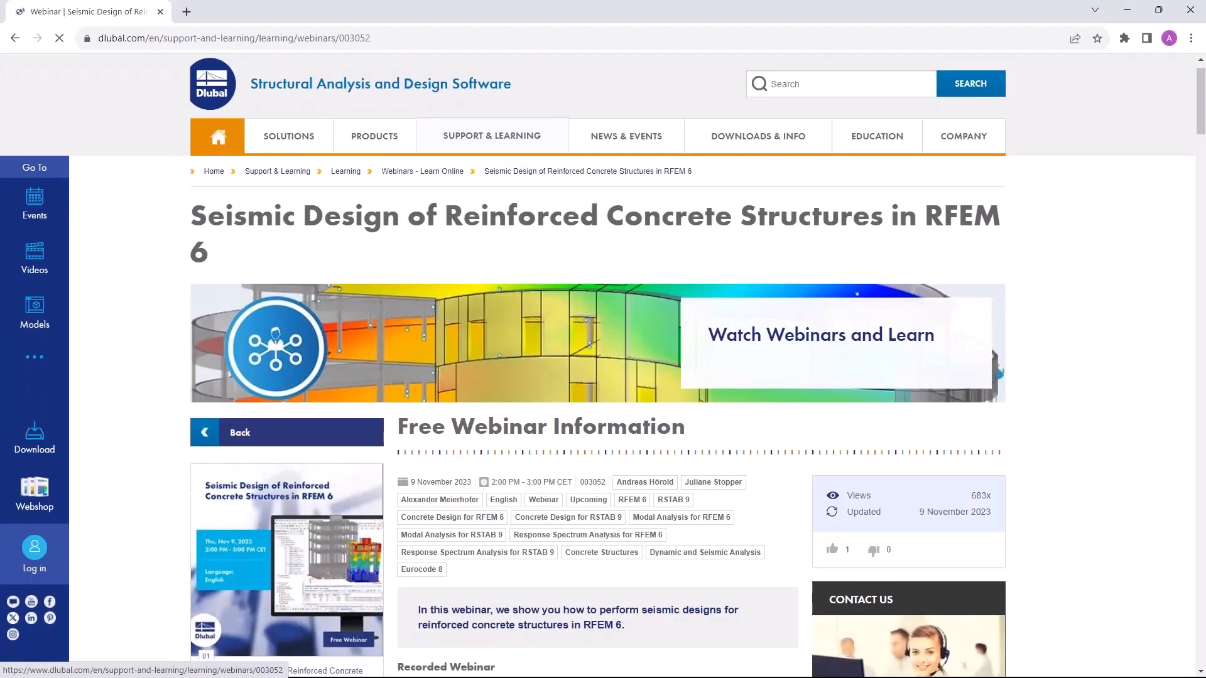
# Examine the webinar page's general information, recorded video and time schedule.
pyautogui.scroll(-6, 644, 165)
pyautogui.scroll(6, 627, 257)
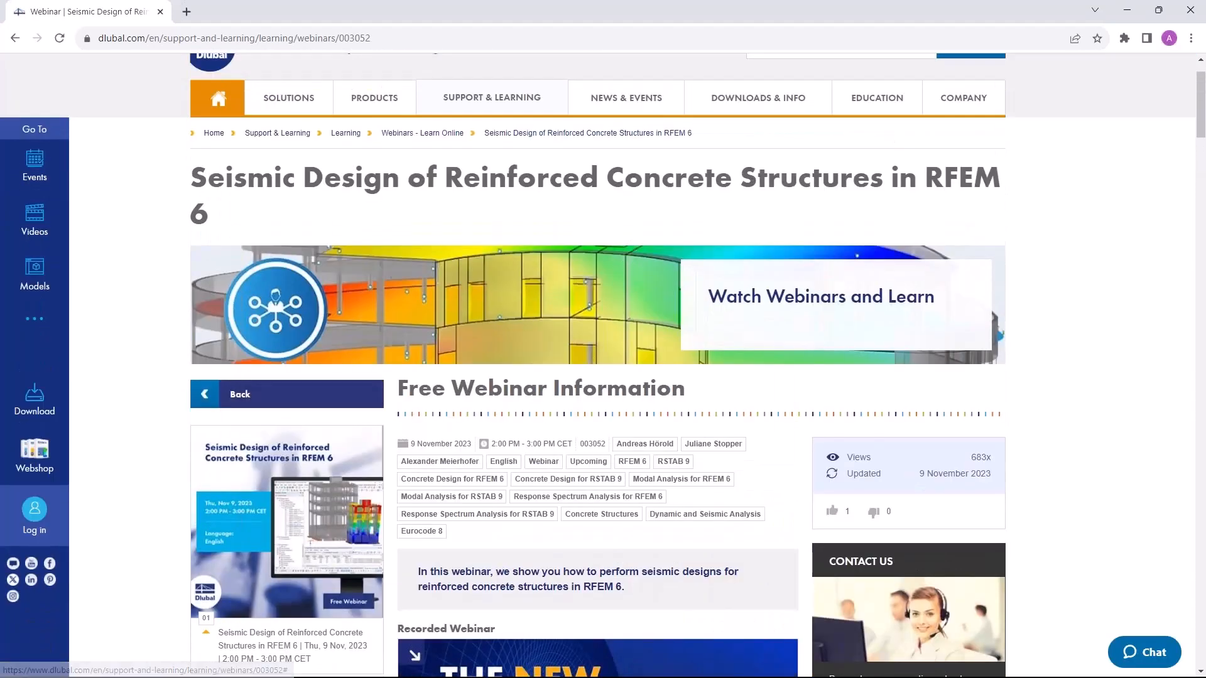
pyautogui.scroll(1, 615, 271)
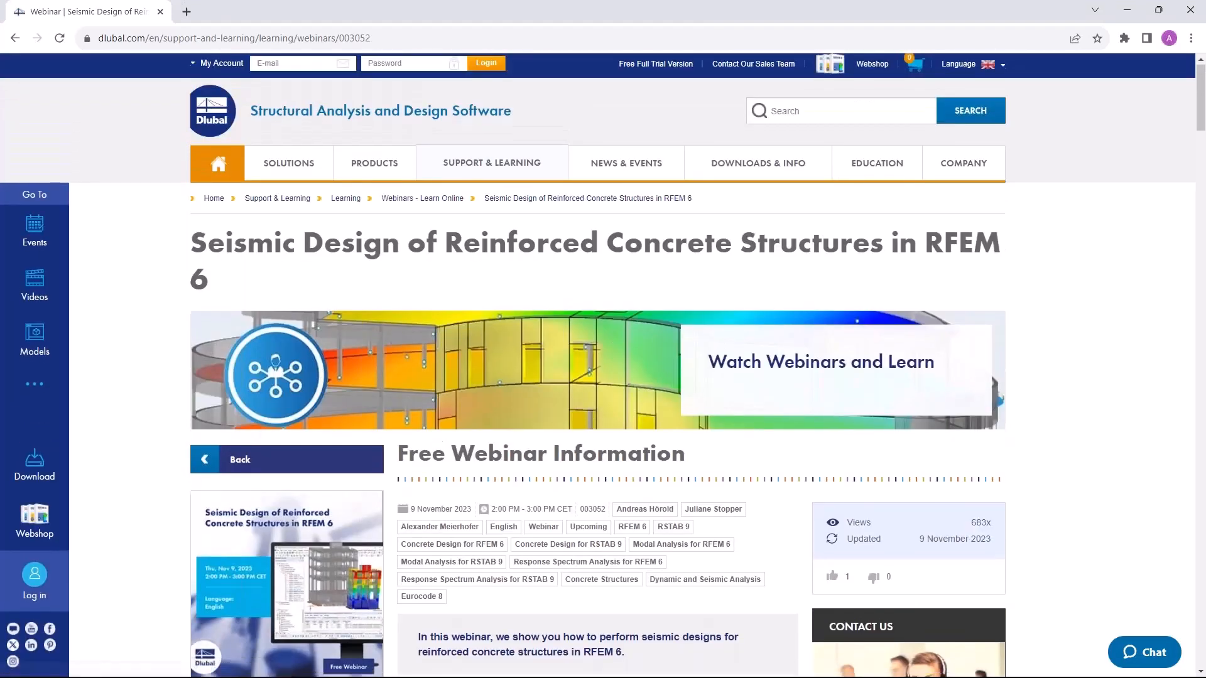
pyautogui.scroll(-2, 615, 271)
pyautogui.scroll(1, 580, 273)
pyautogui.scroll(-7, 579, 273)
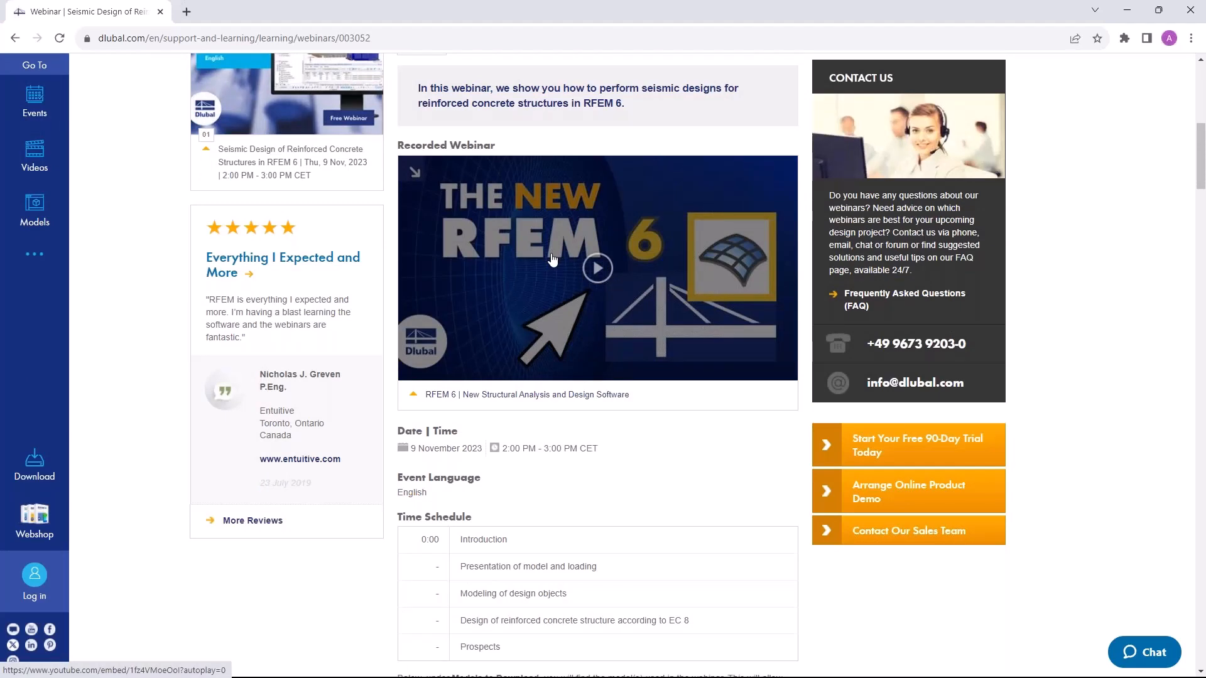
# Look through the webinar page's speakers, presentation slides download, links, recommended events and downloadable models, and return to the recorded webinar section.
pyautogui.scroll(-10, 552, 259)
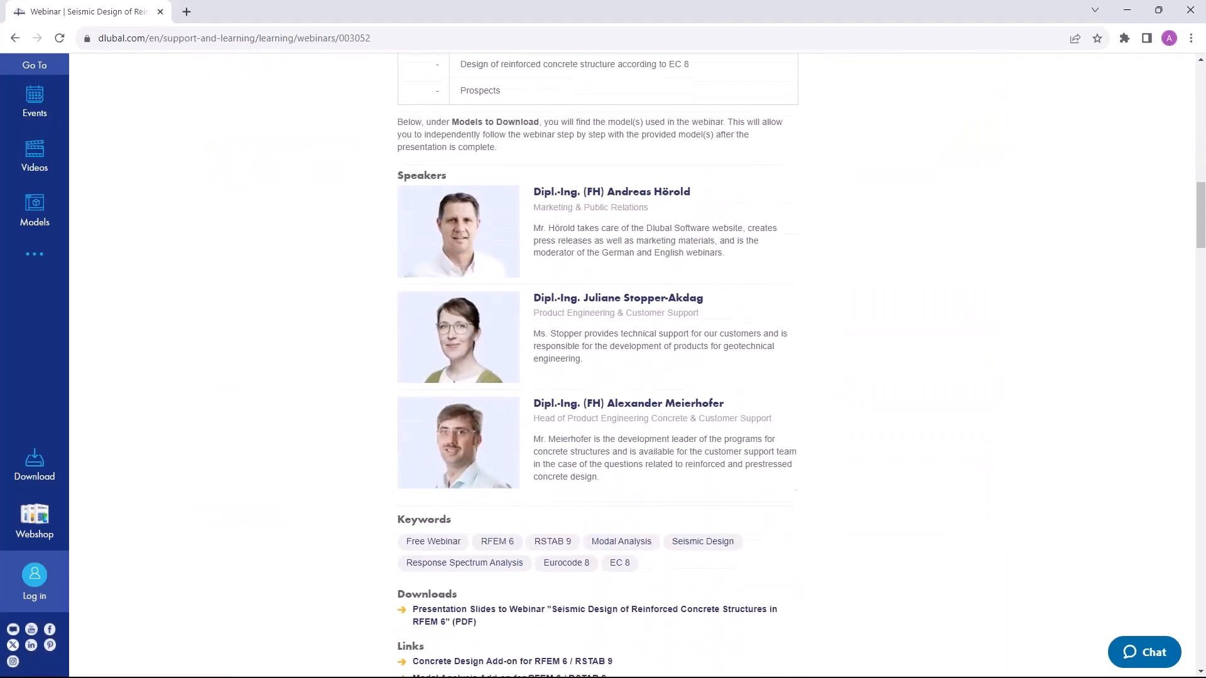
pyautogui.scroll(-3, 509, 295)
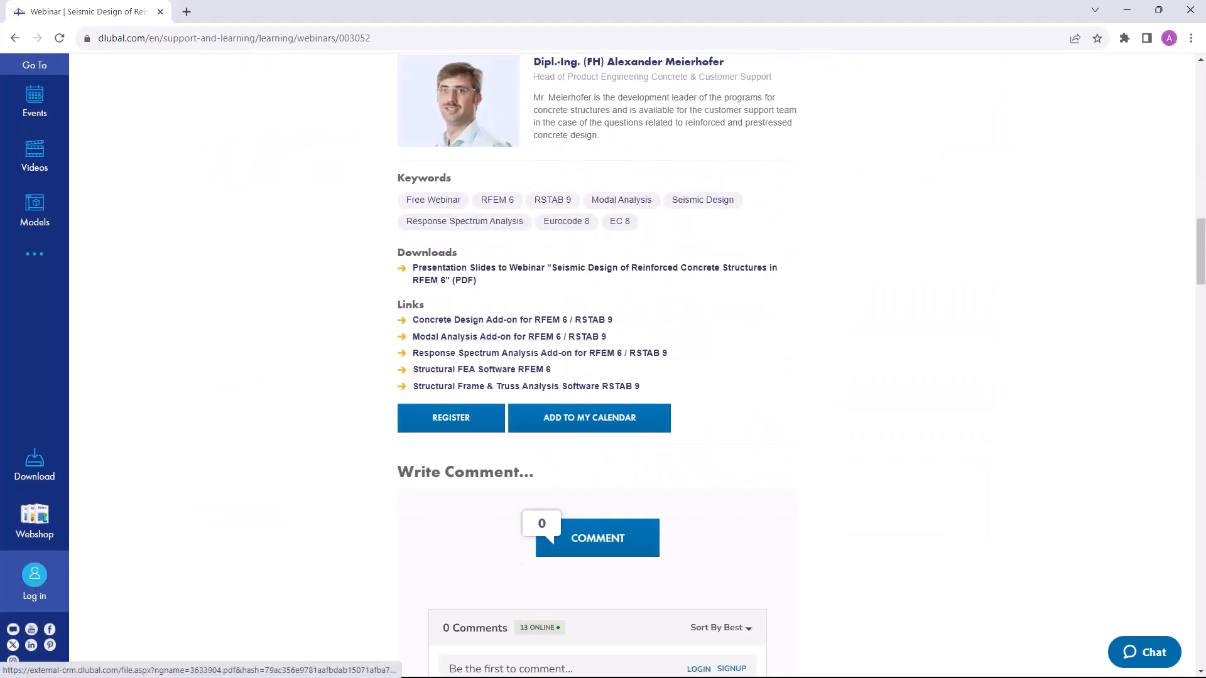
pyautogui.scroll(-11, 509, 295)
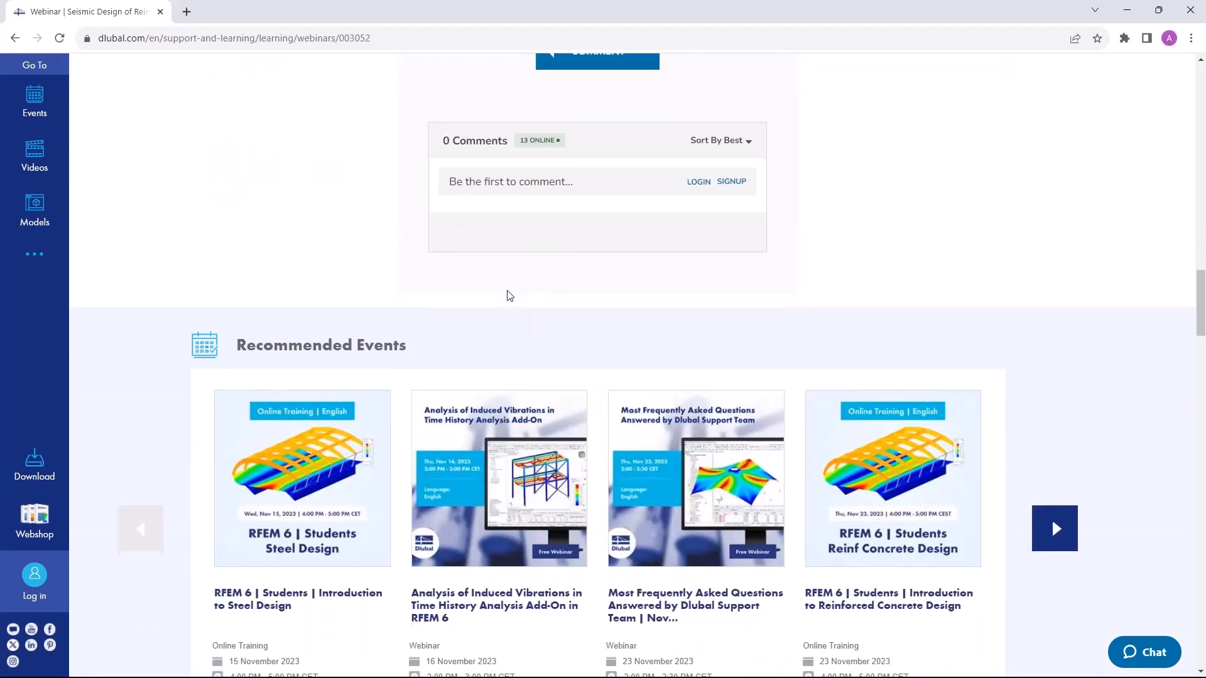
pyautogui.scroll(-12, 507, 295)
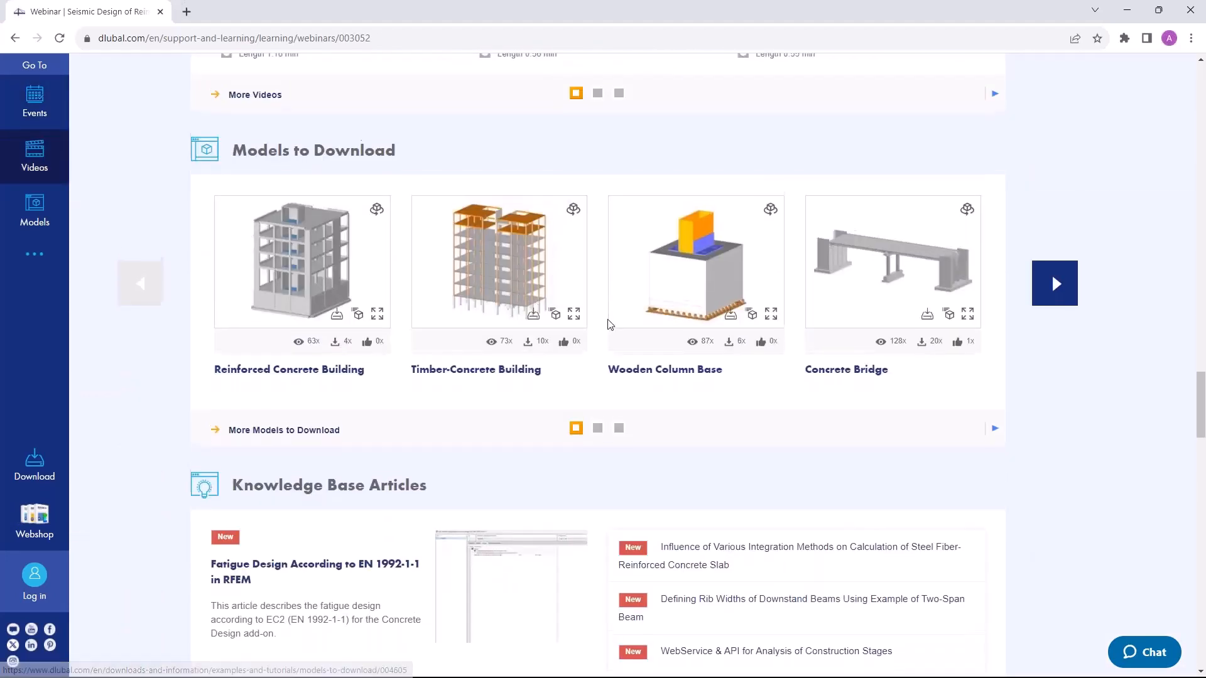
pyautogui.scroll(1, 608, 320)
pyautogui.scroll(20, 609, 322)
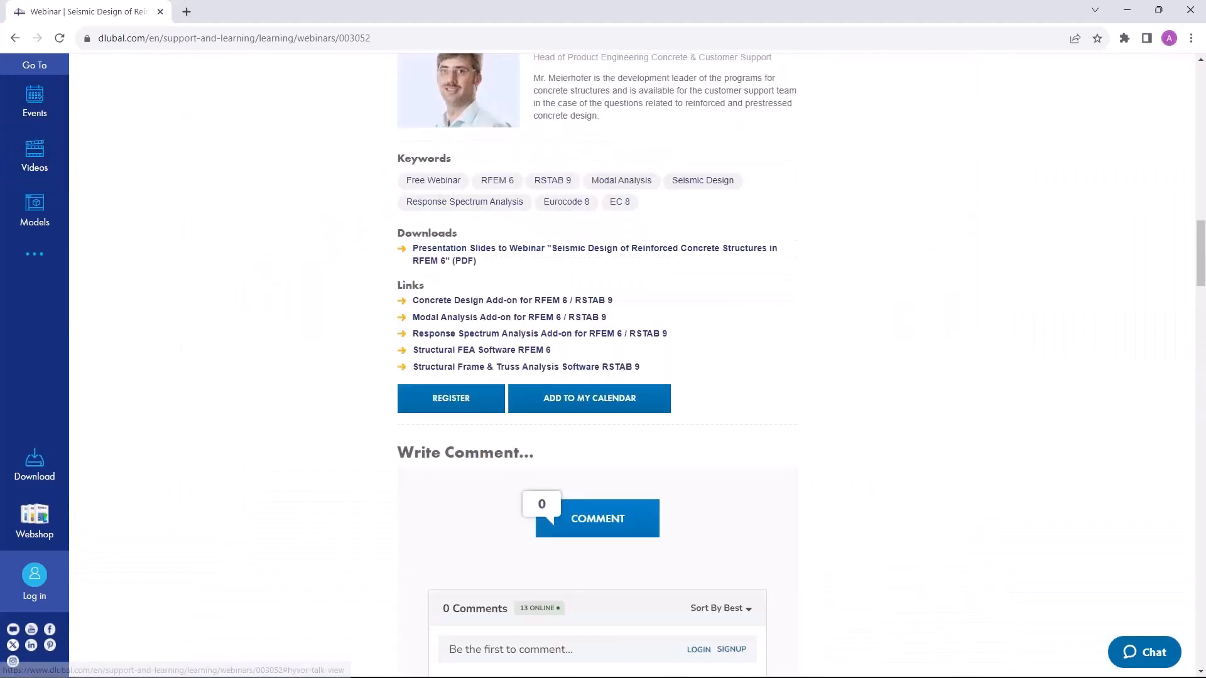
pyautogui.scroll(8, 538, 326)
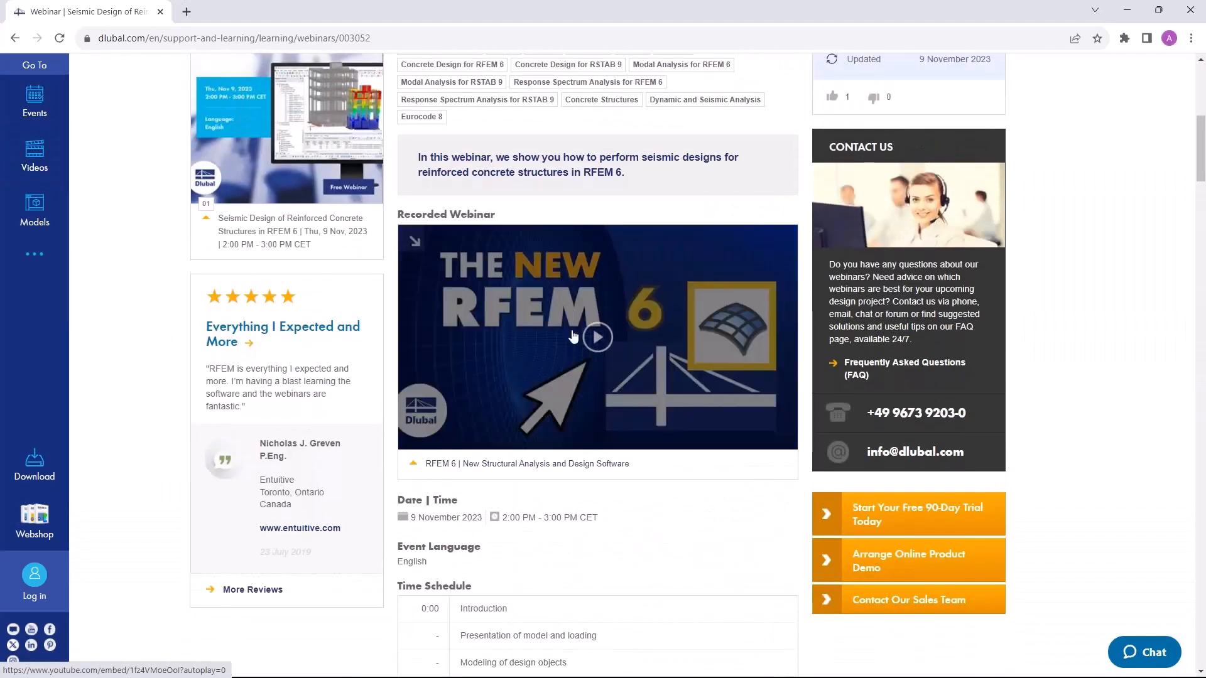